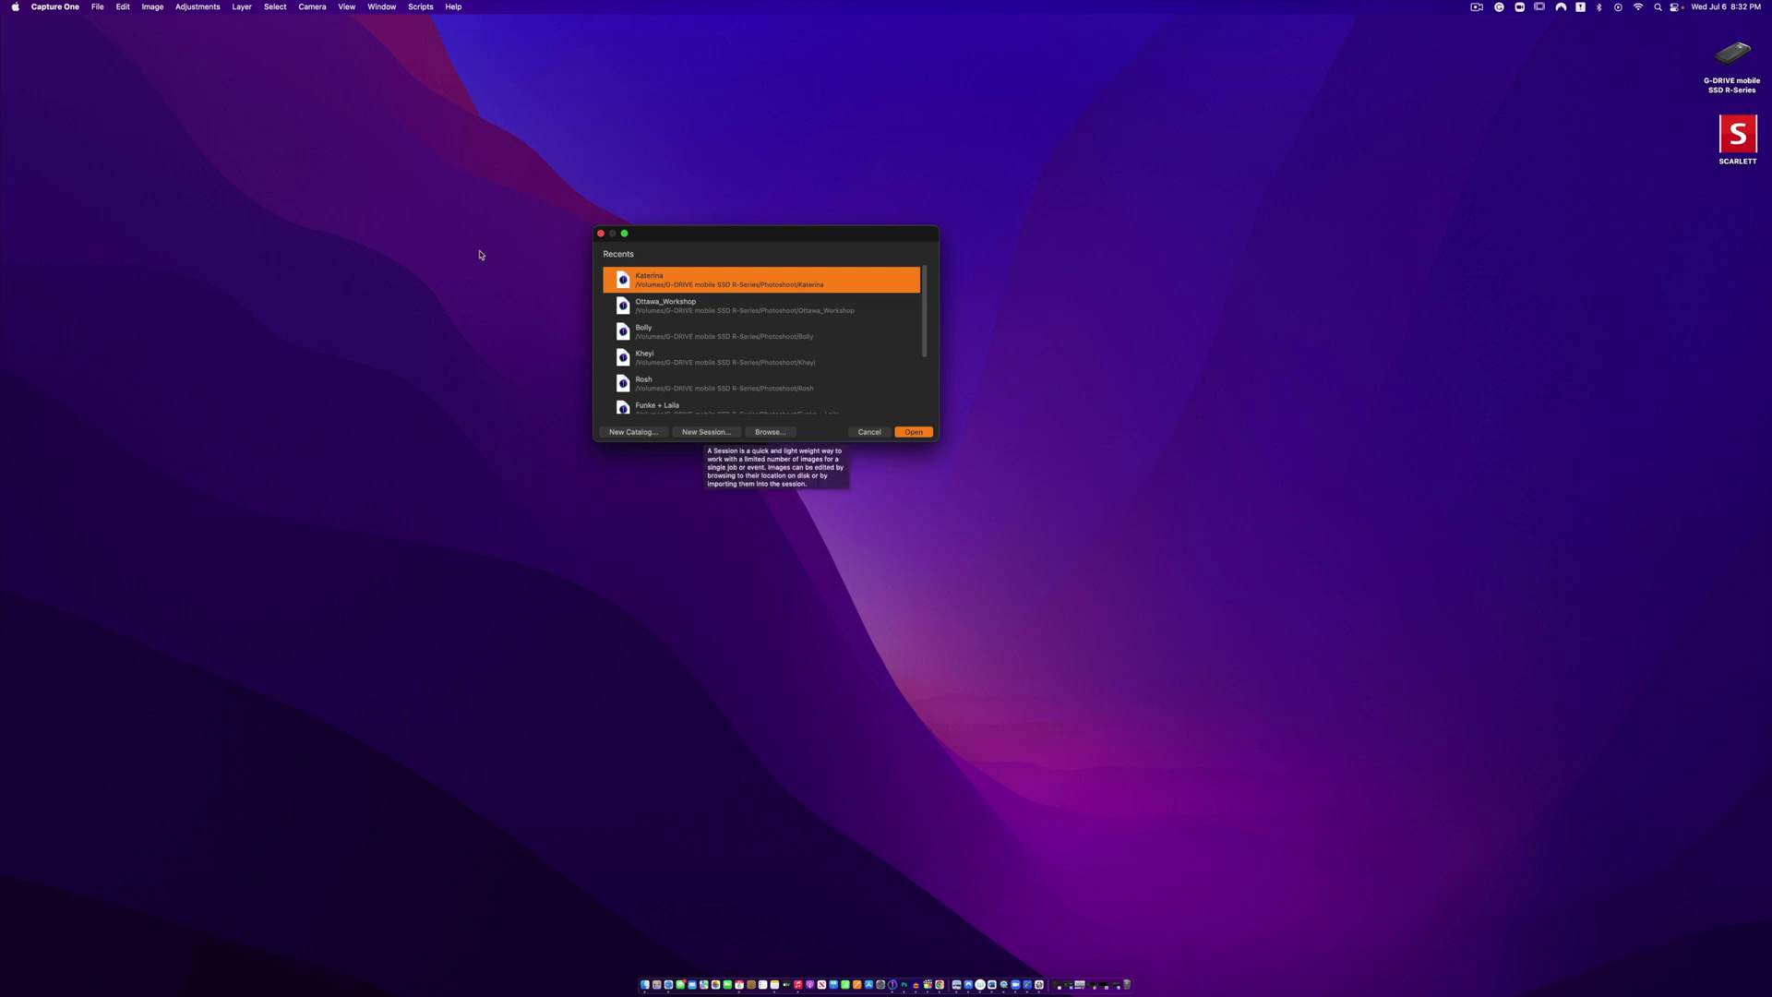
- Create a new session named "Capture One_test" in the Photoshoot folder on the G-DRIVE with the Blank template
scroll(623, 347, down, 1)
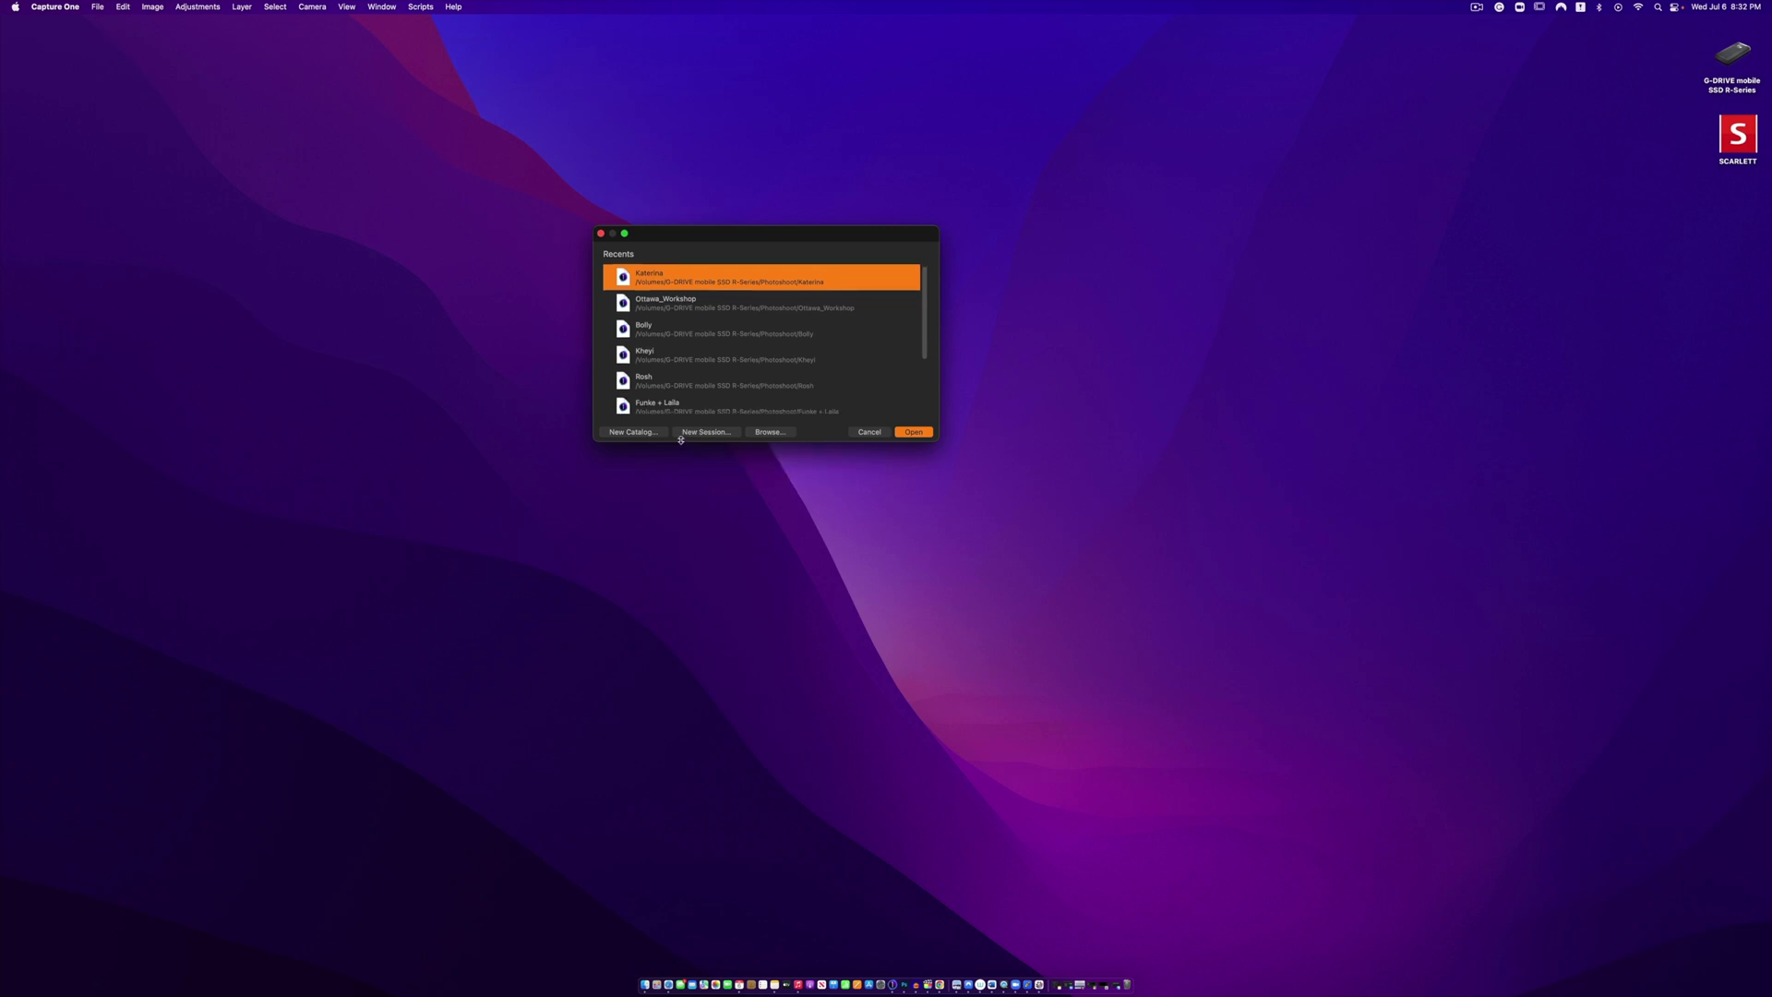
click(103, 7)
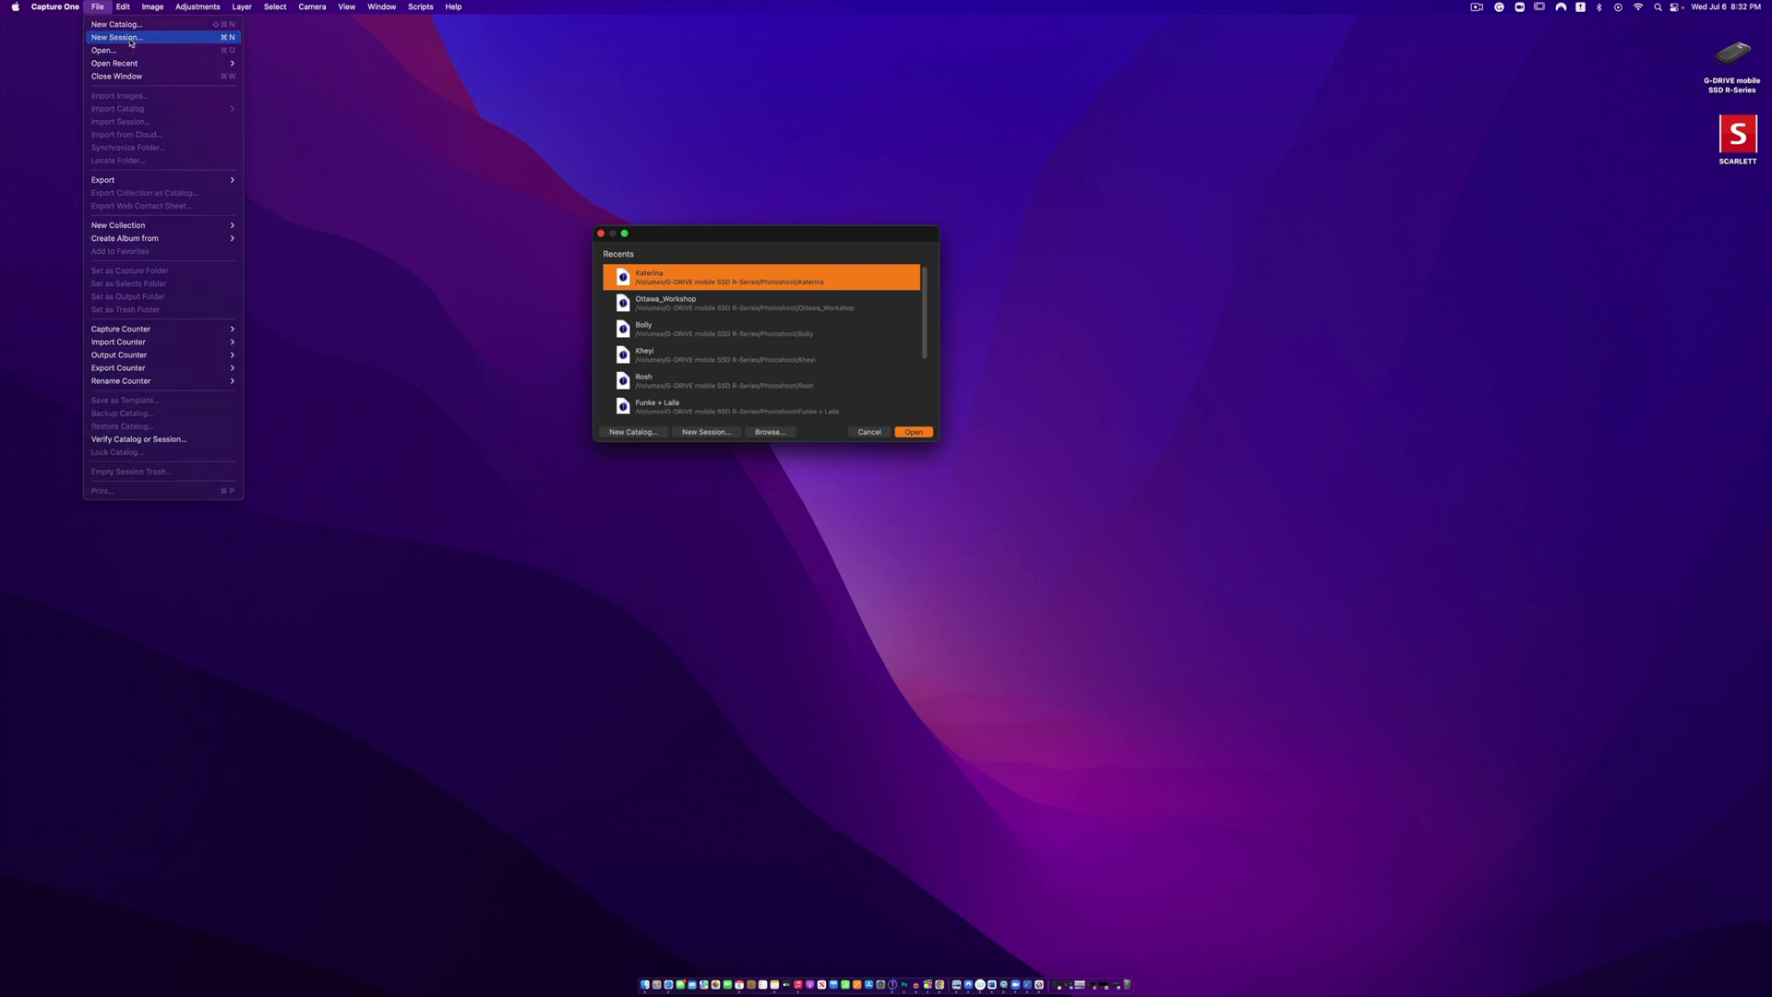
click(116, 37)
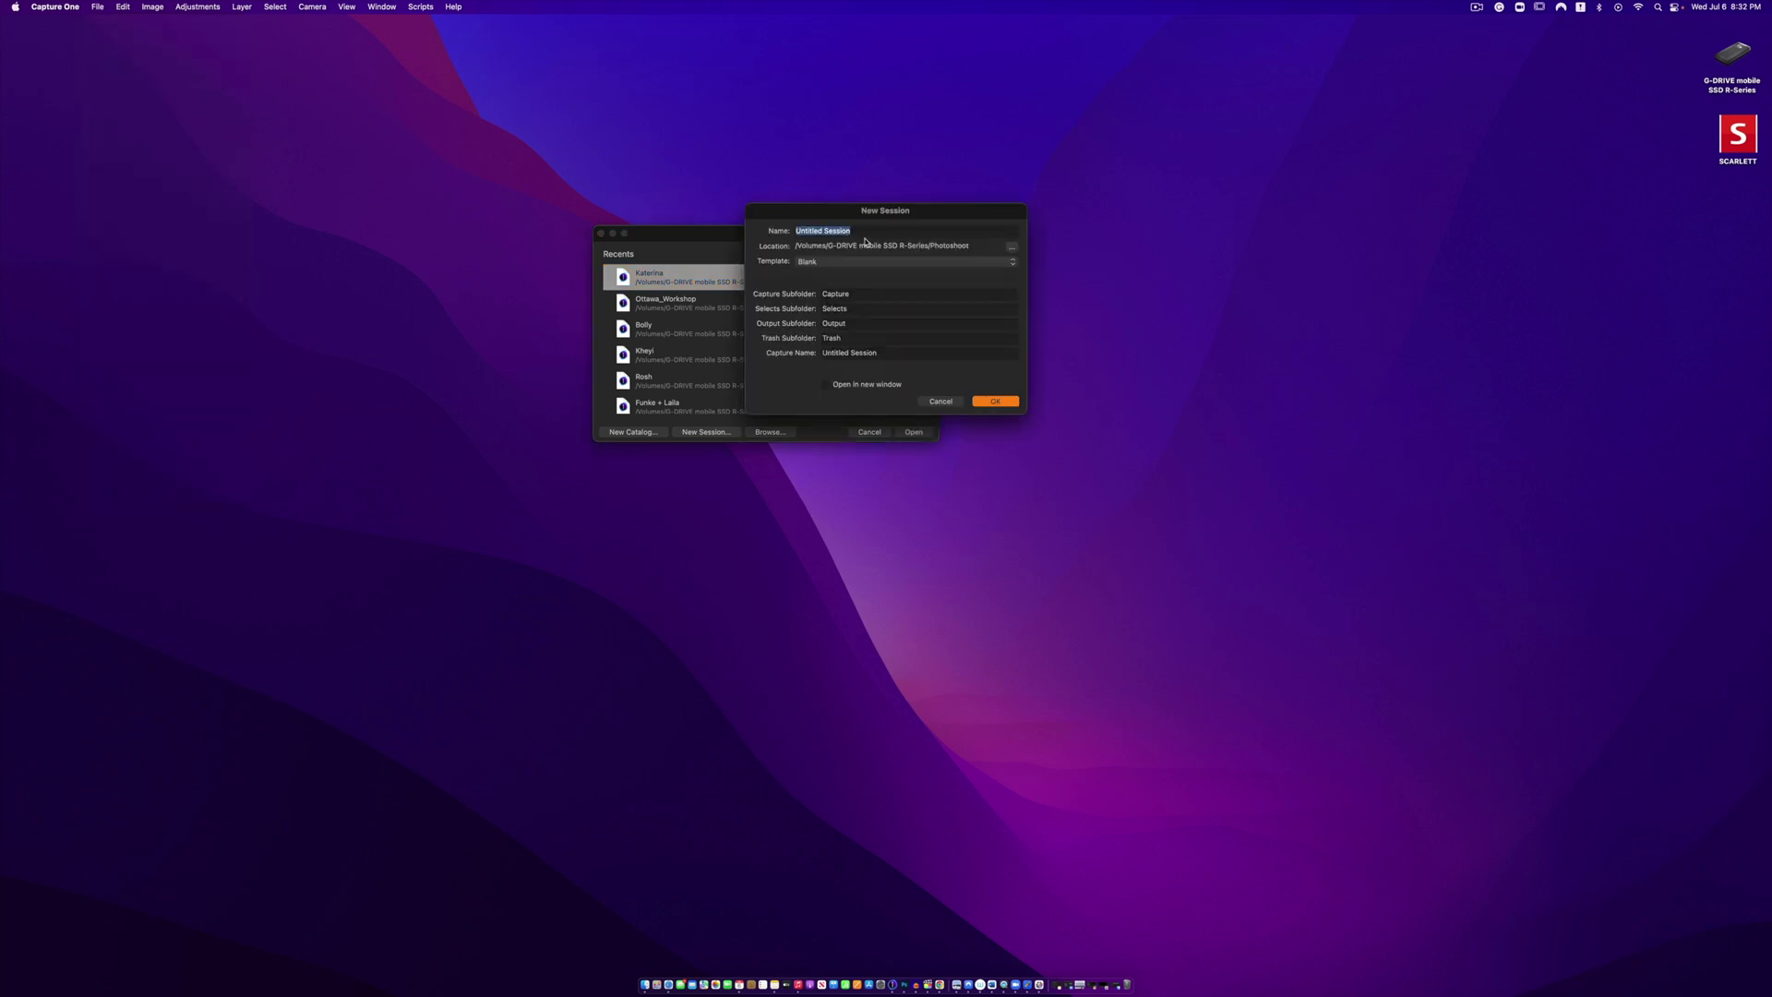
text(Capture One)
click(1012, 246)
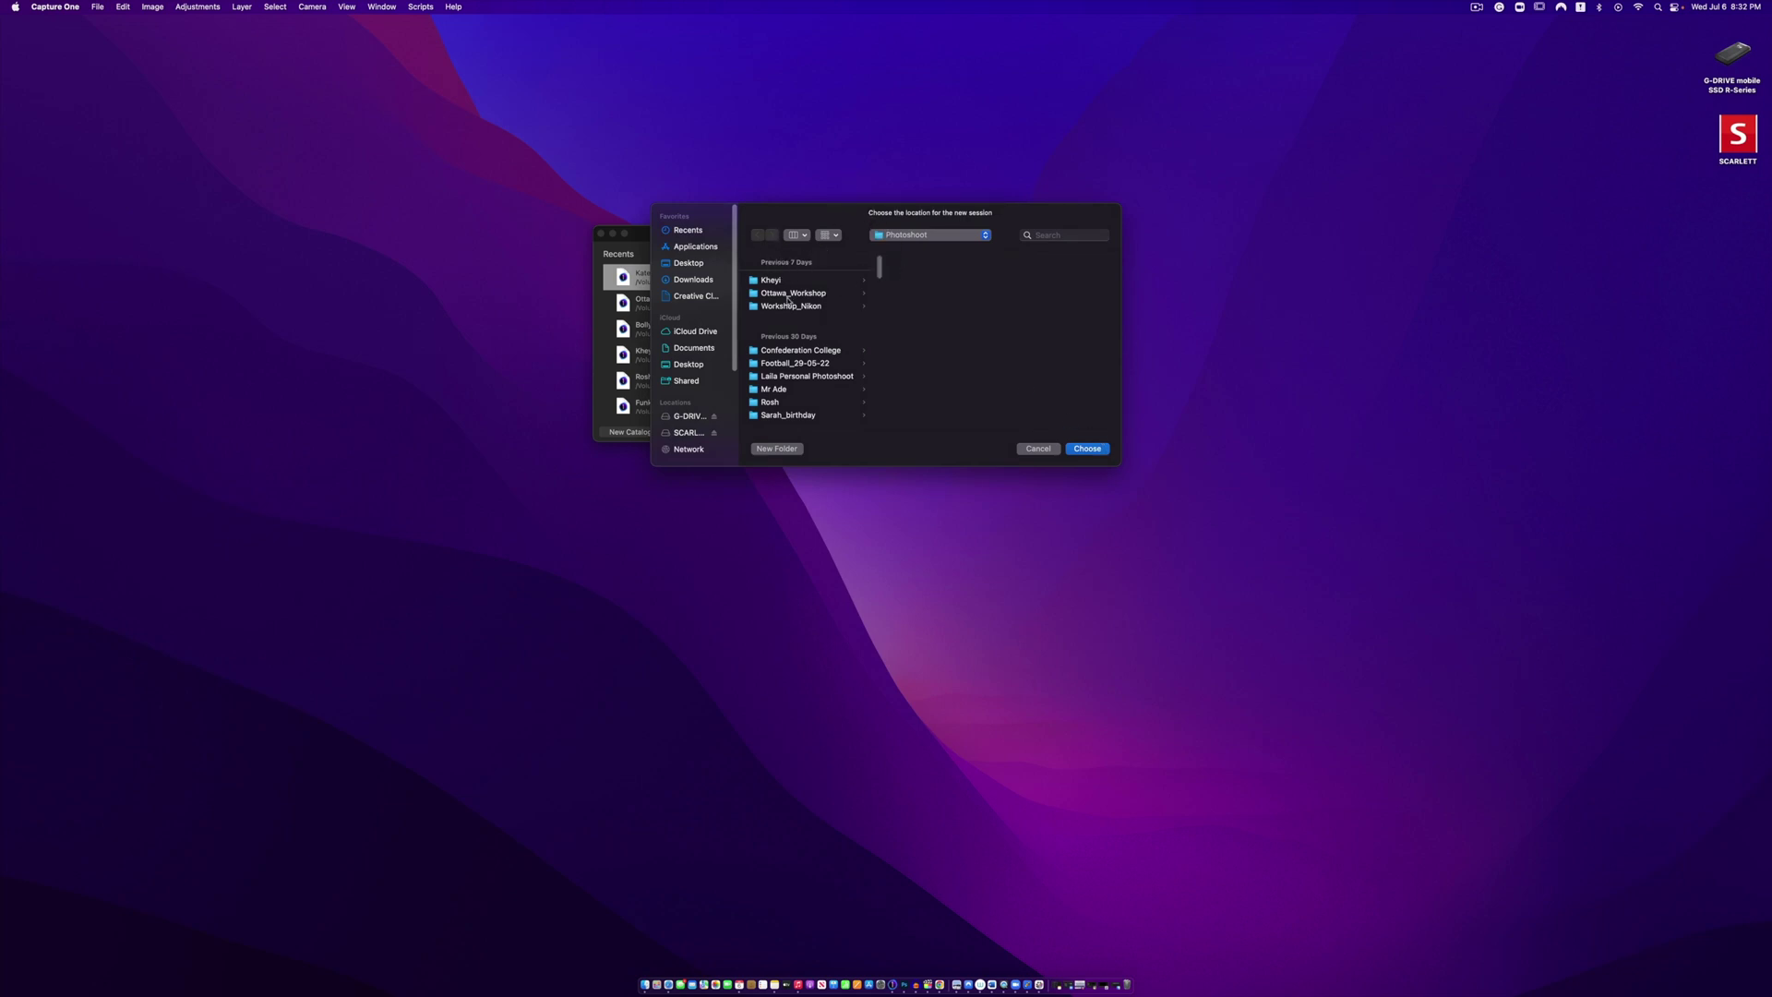
click(1087, 448)
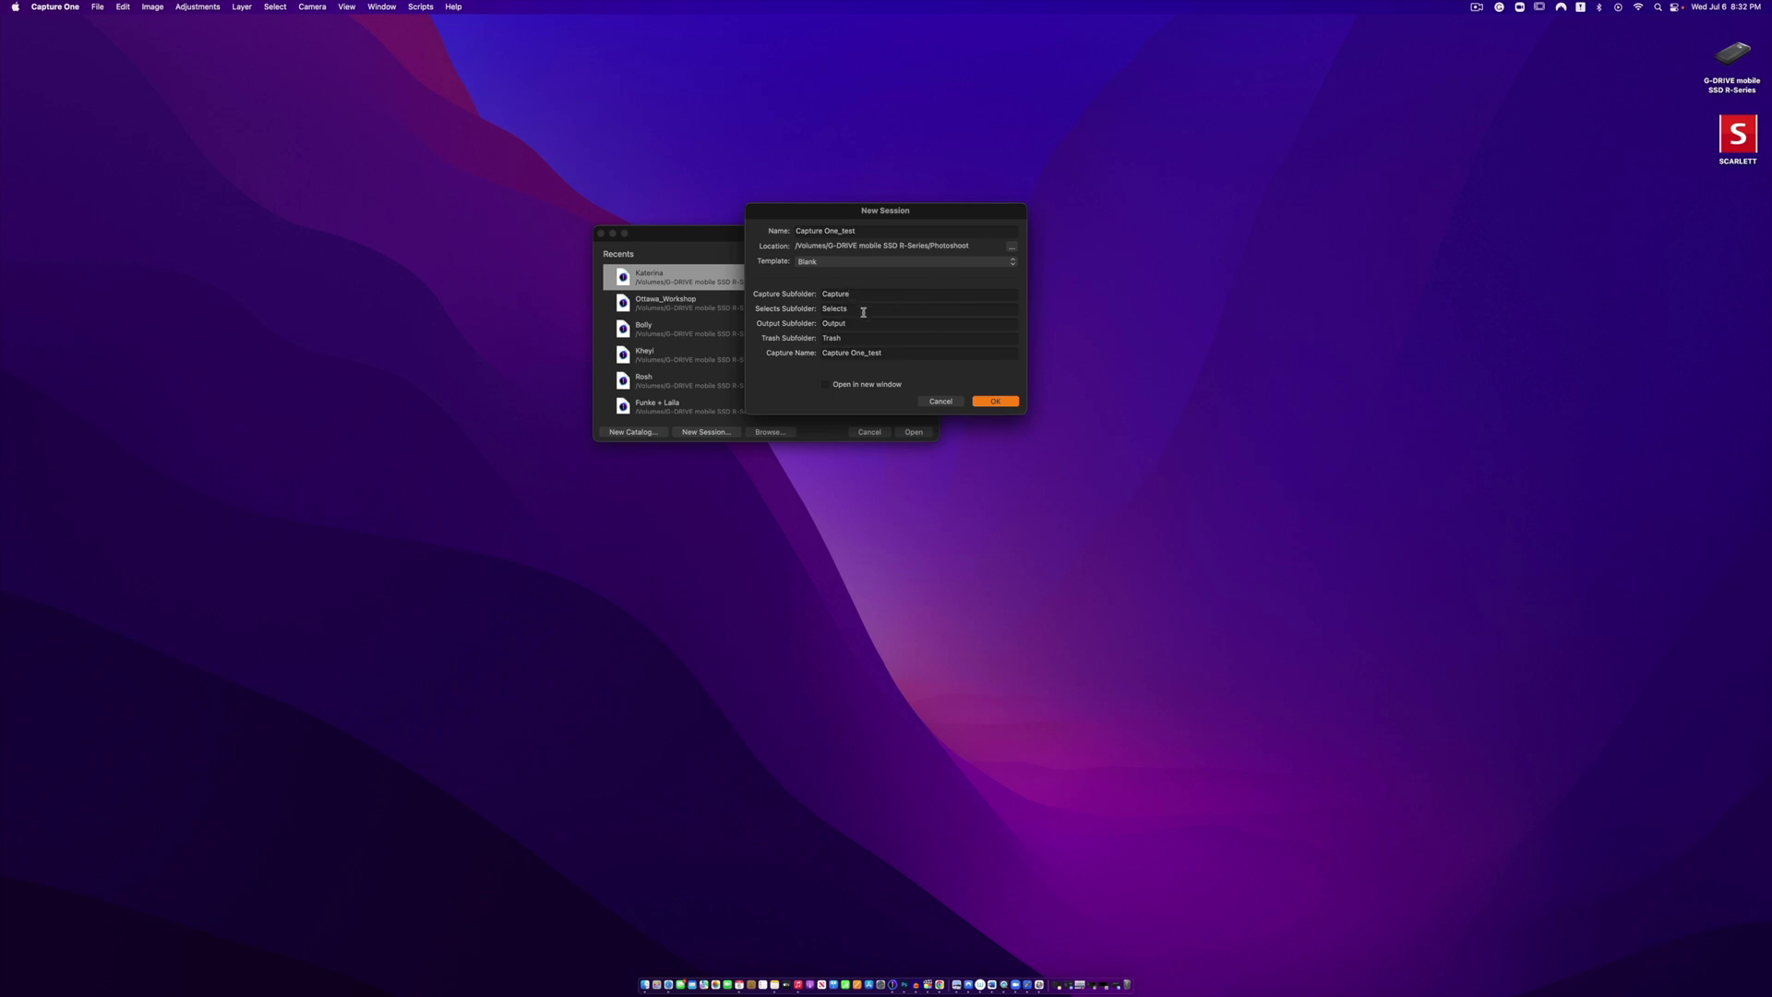
click(996, 400)
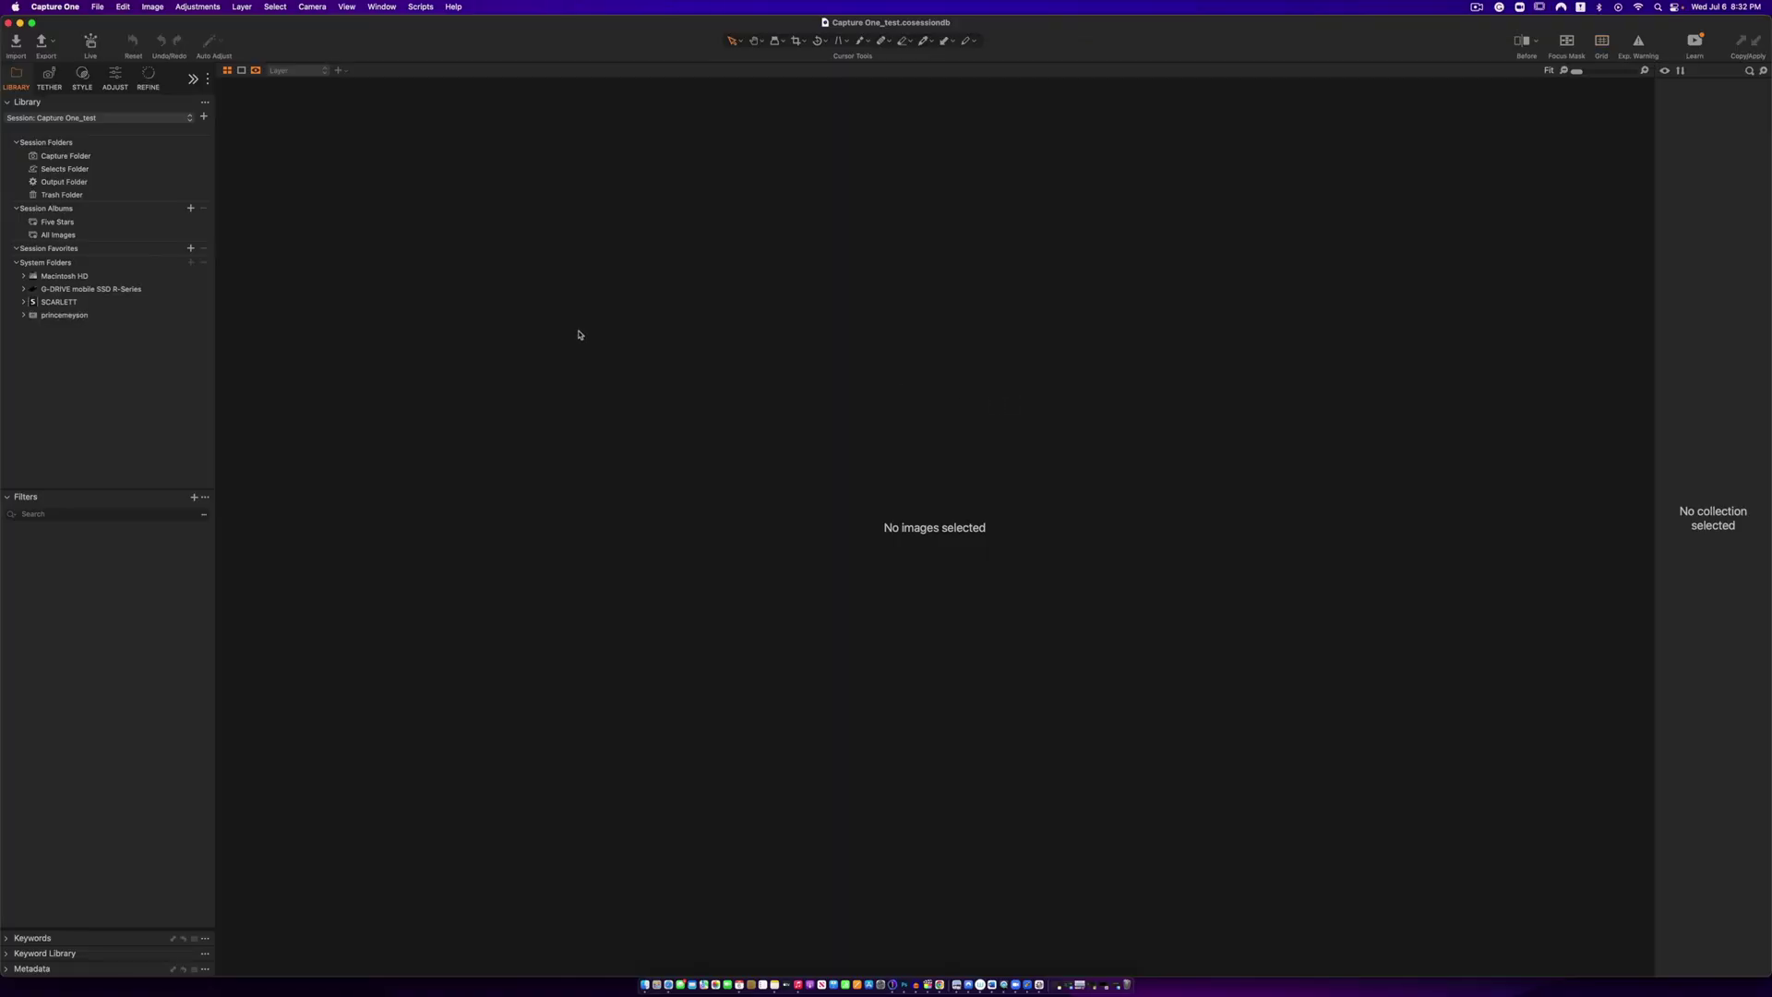
- Start an image import into the session's Capture Folder, choose the existing Capture folder as source and dismiss the preview hint
click(68, 158)
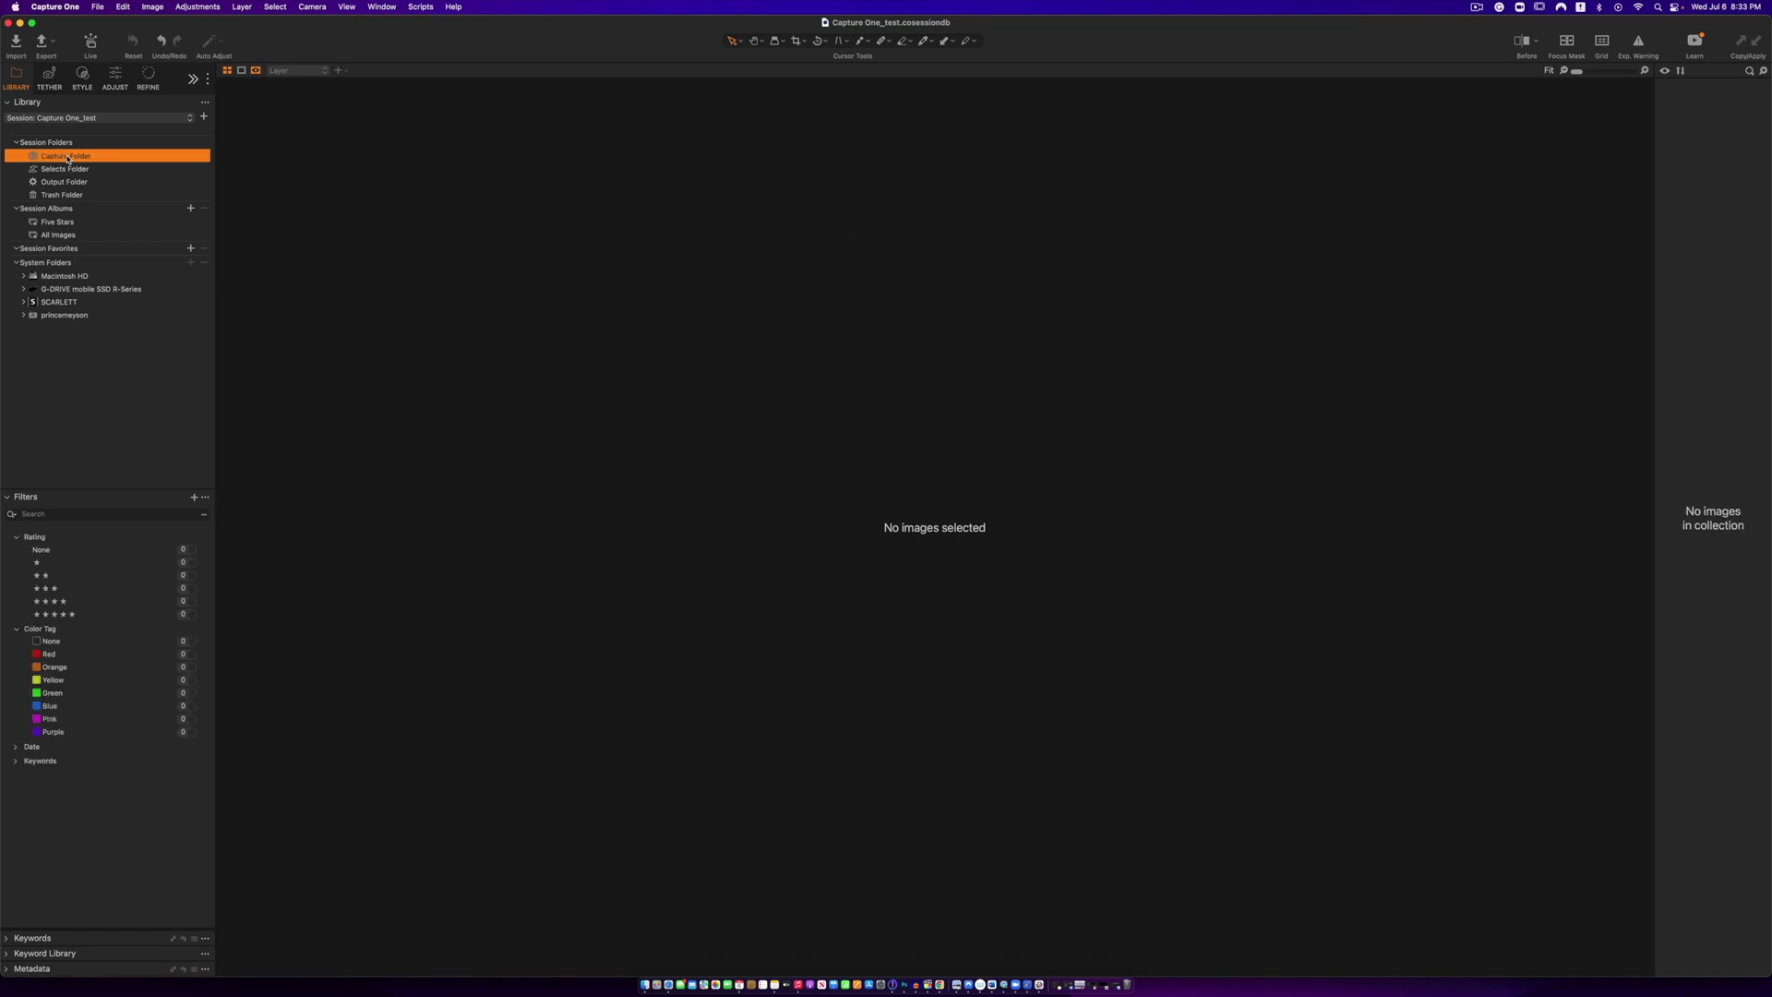
click(16, 43)
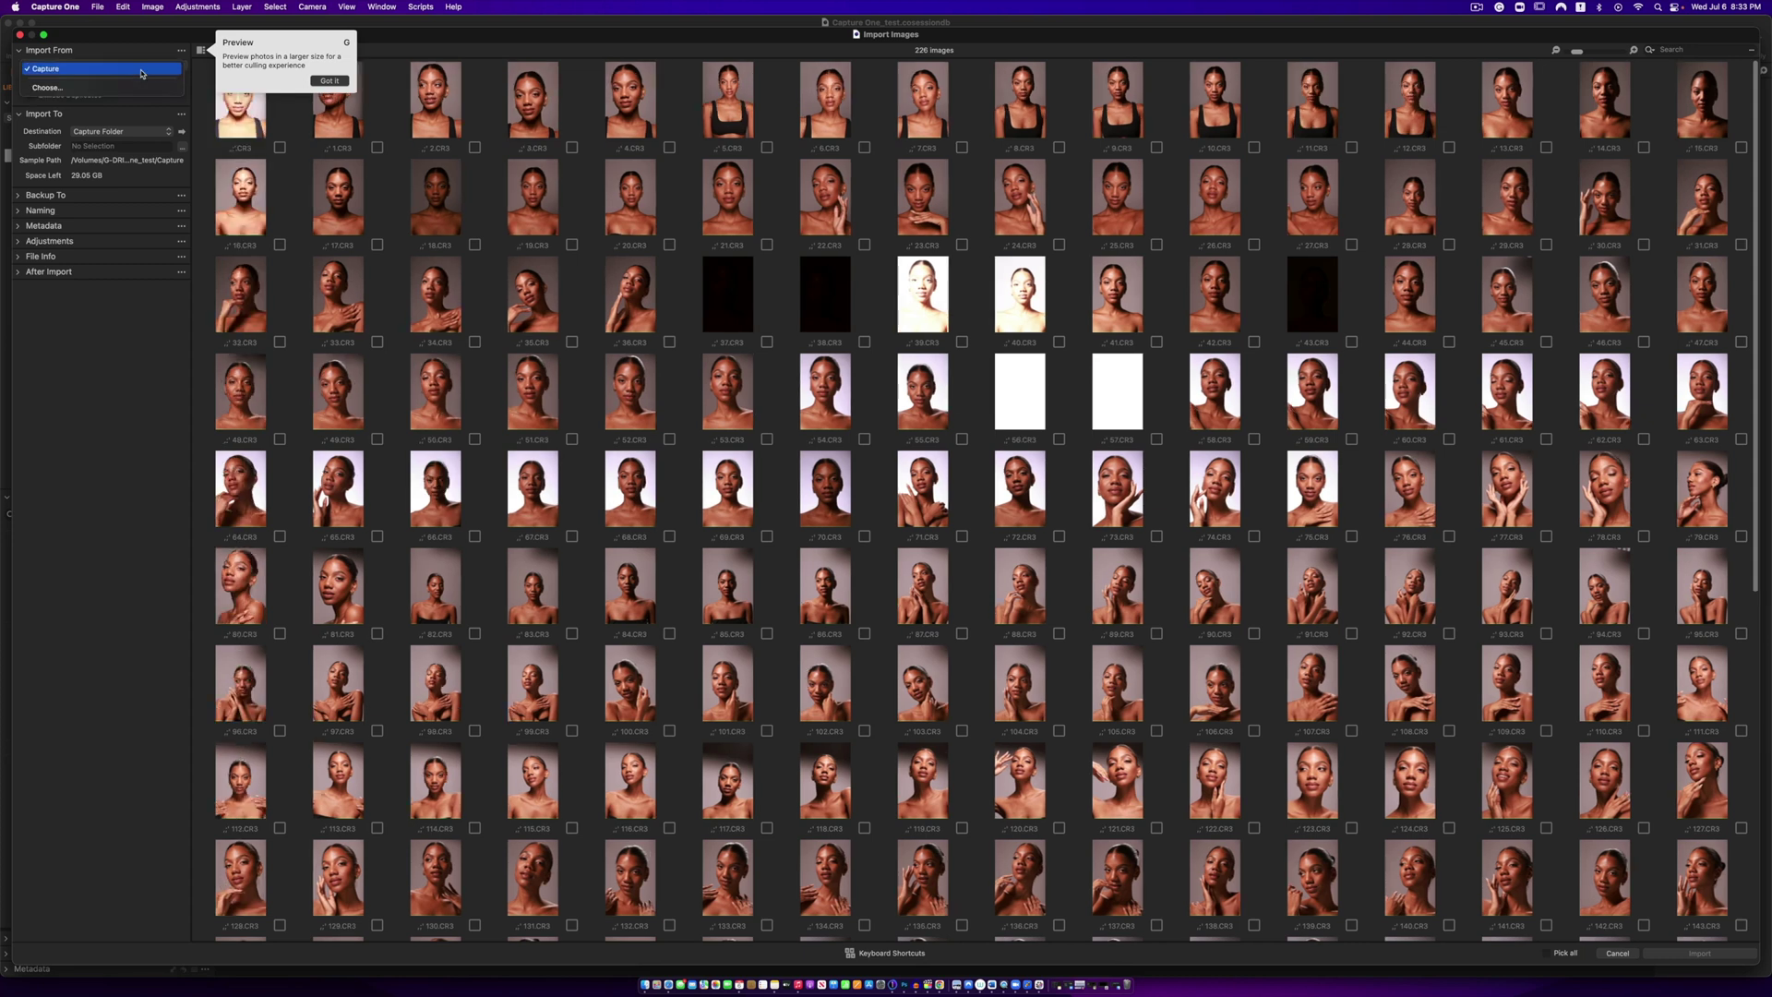
click(98, 65)
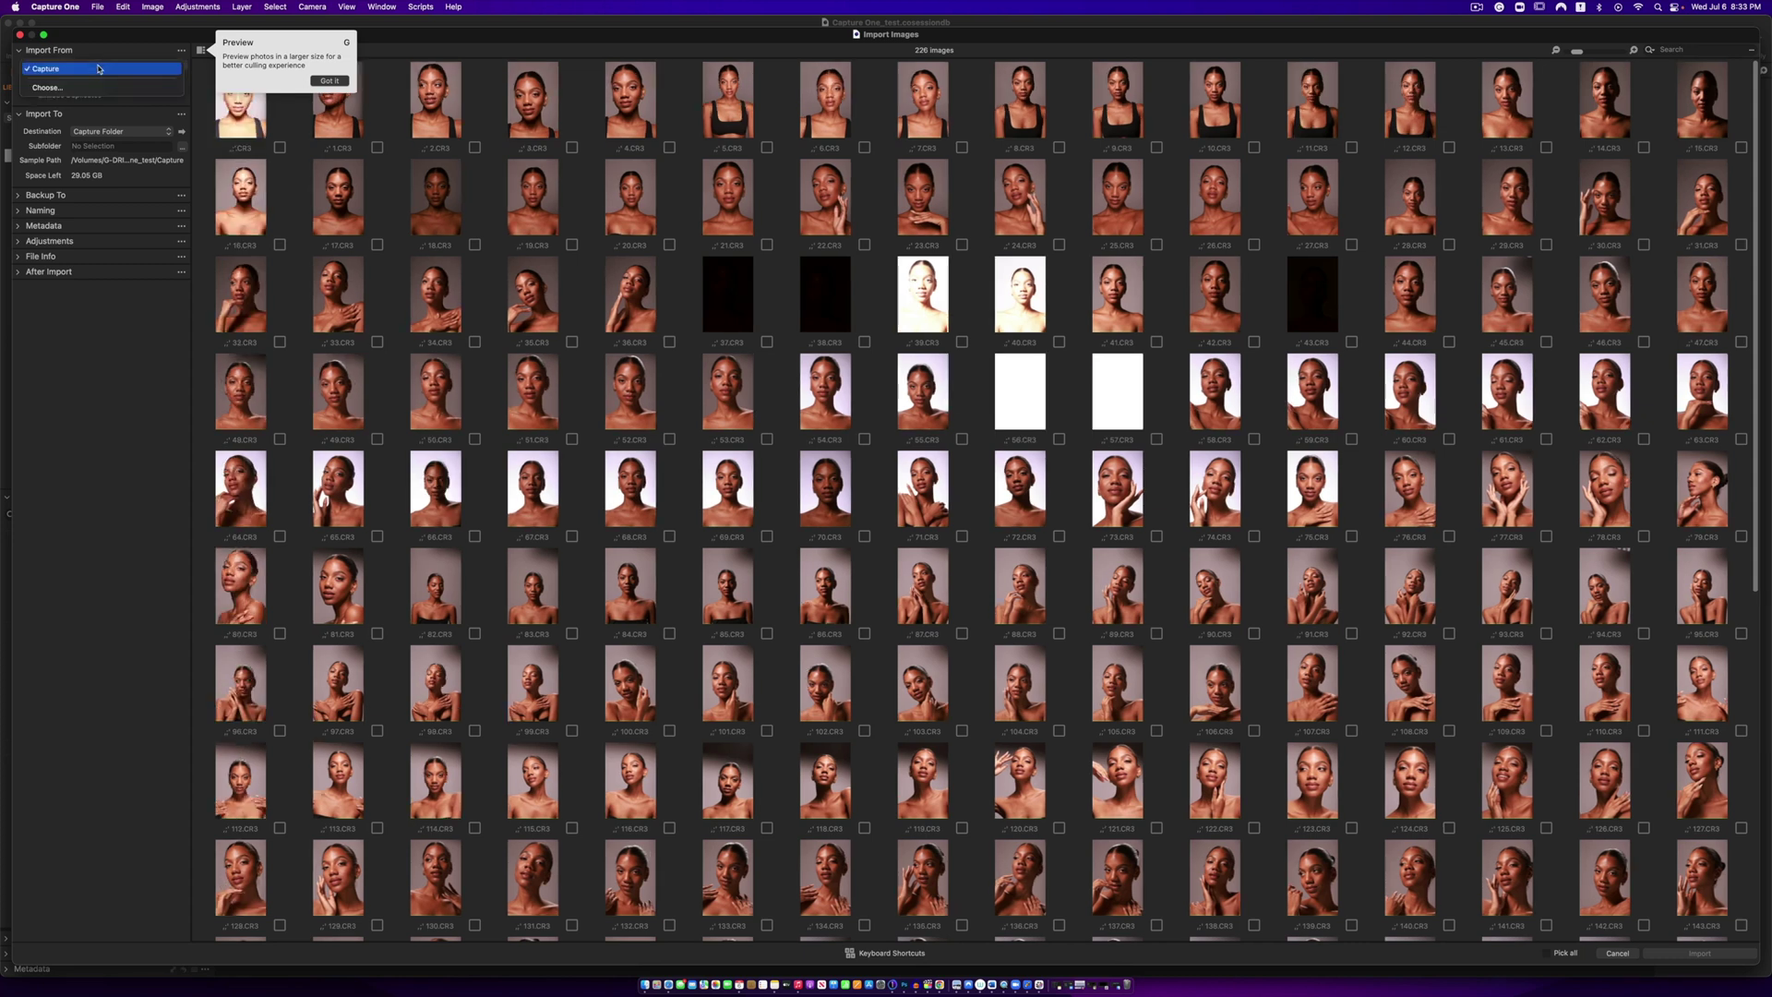
click(116, 69)
click(115, 69)
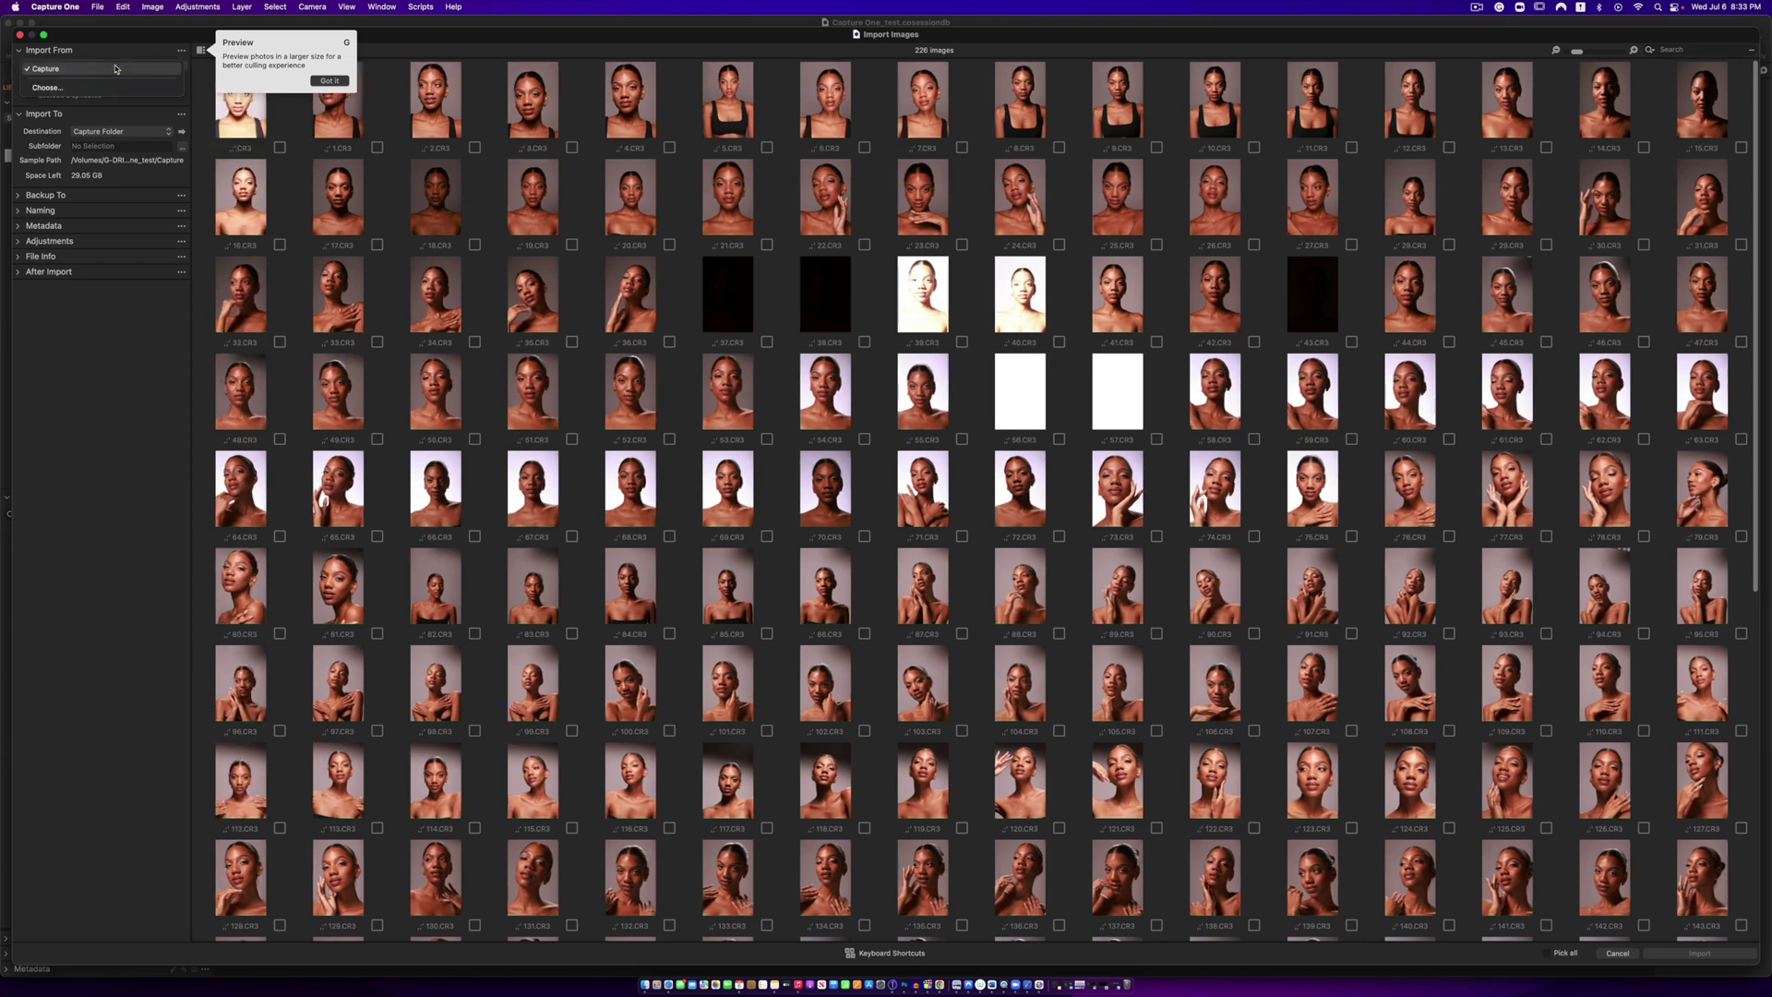
click(111, 88)
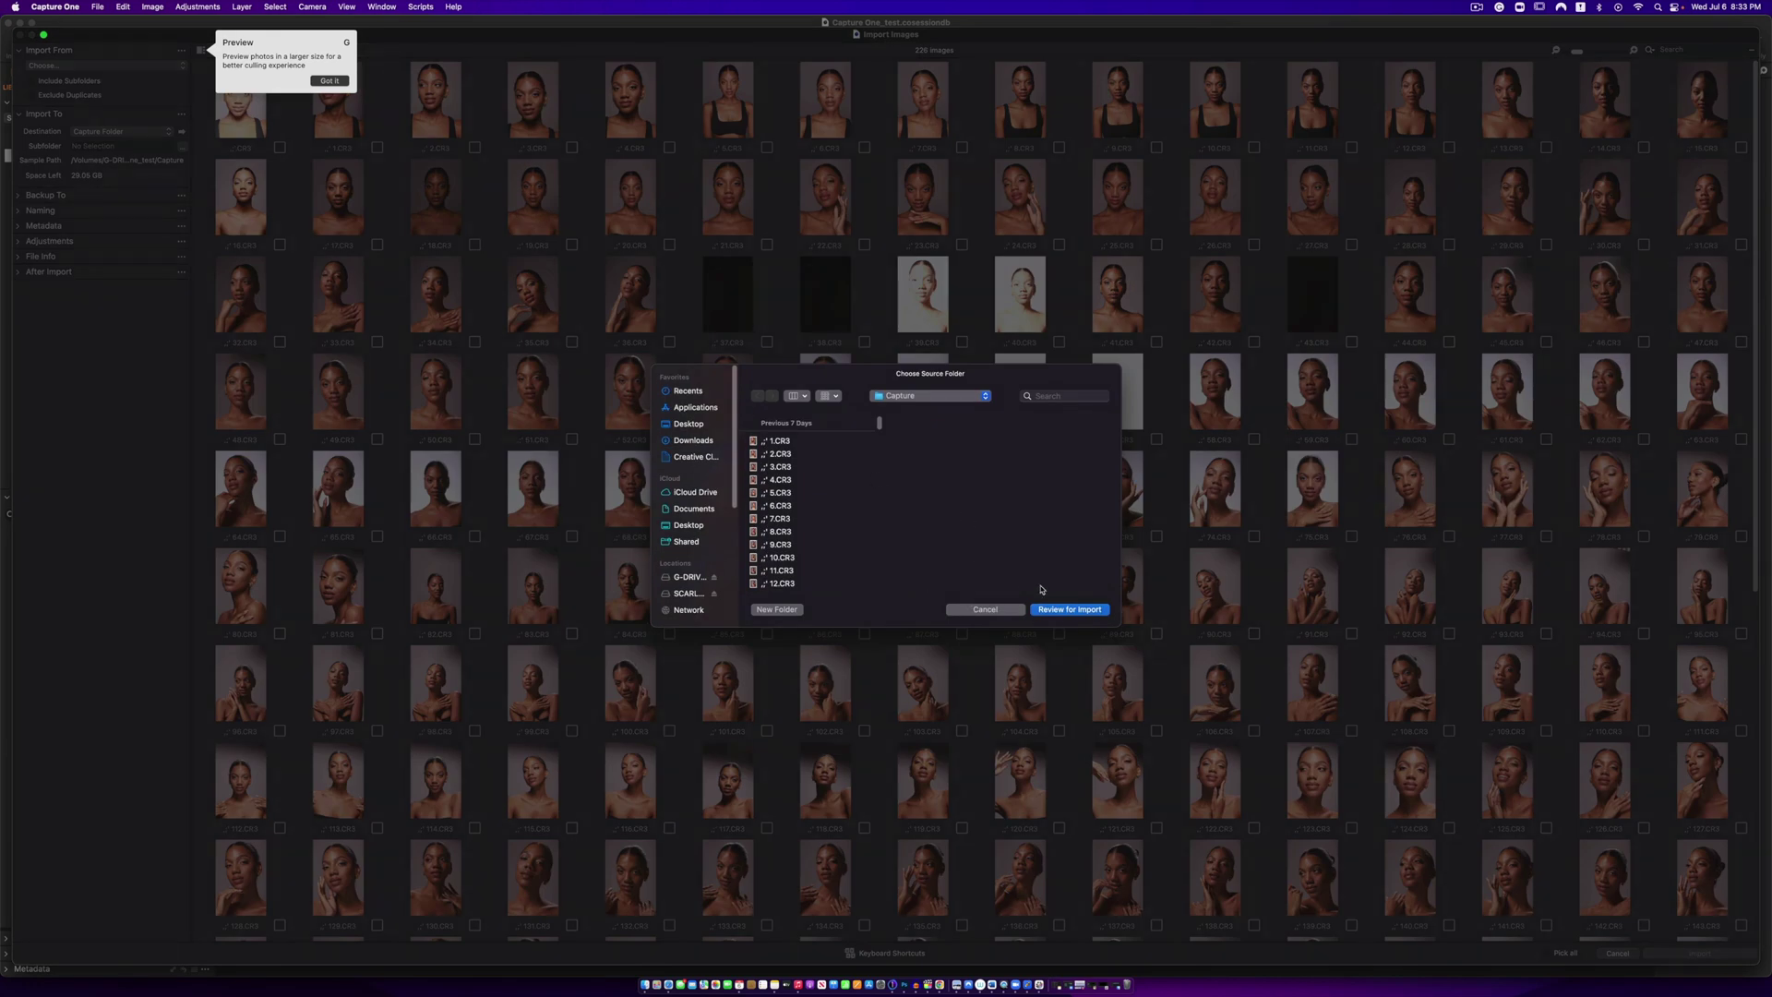
click(925, 398)
click(925, 403)
click(1054, 610)
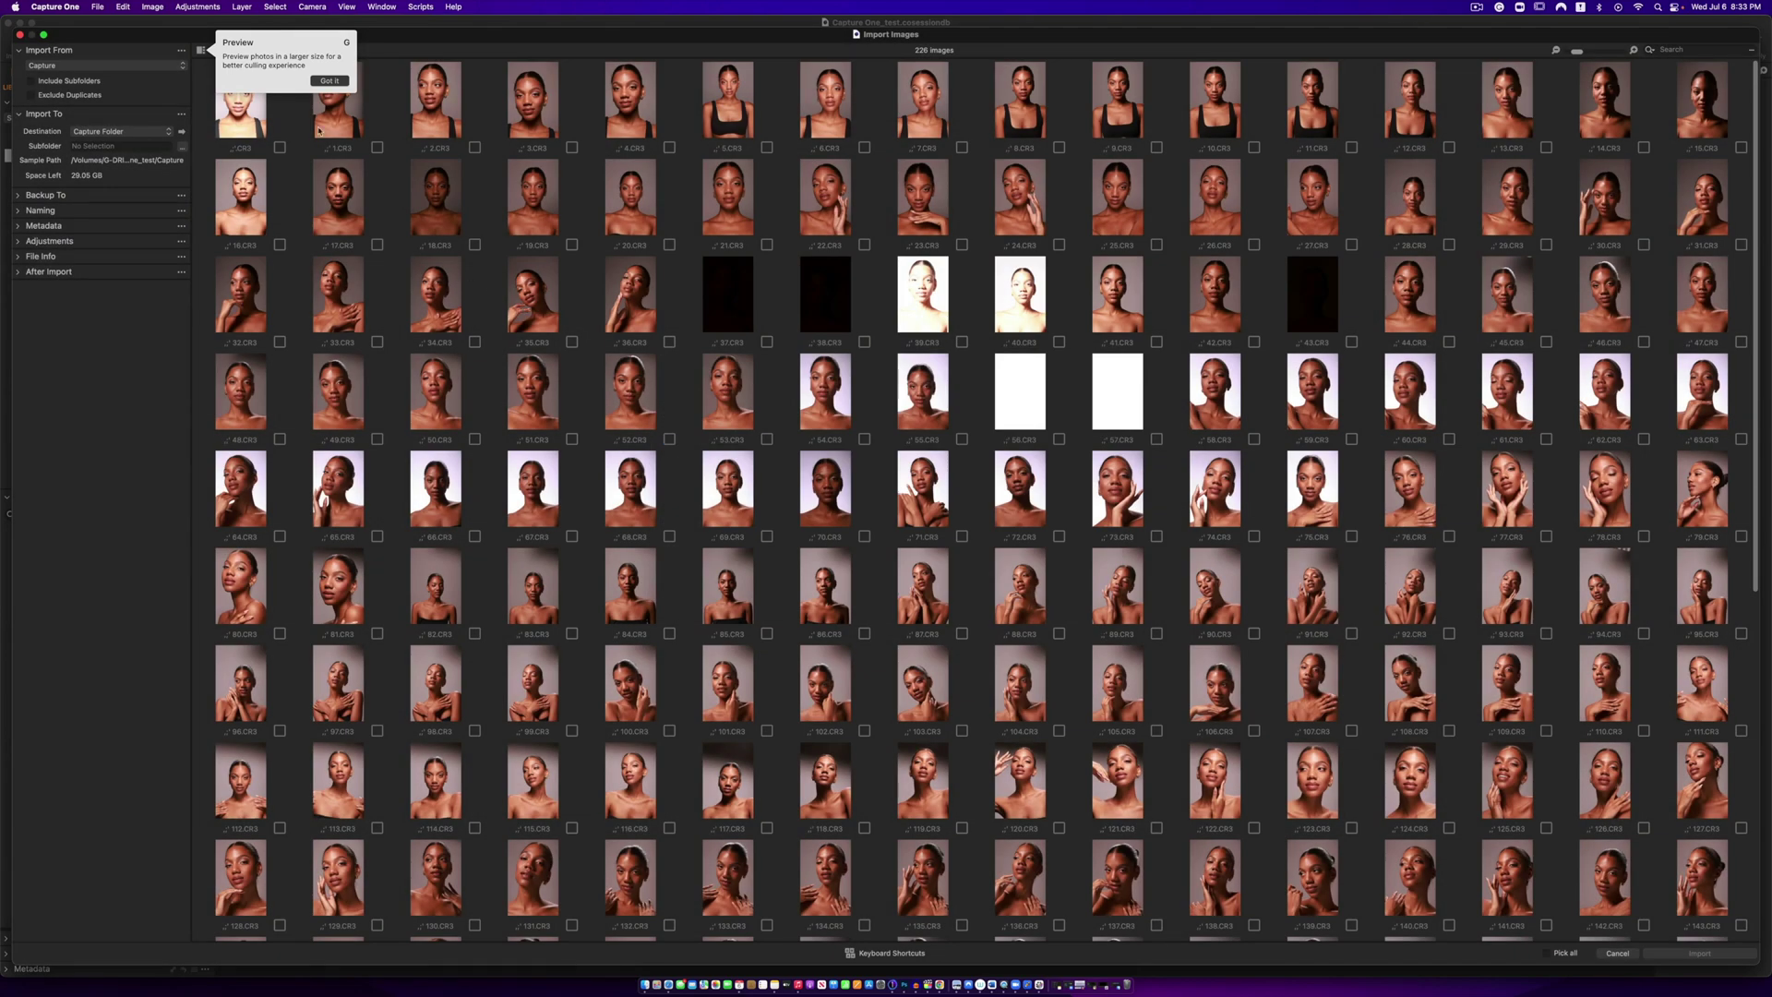
click(328, 81)
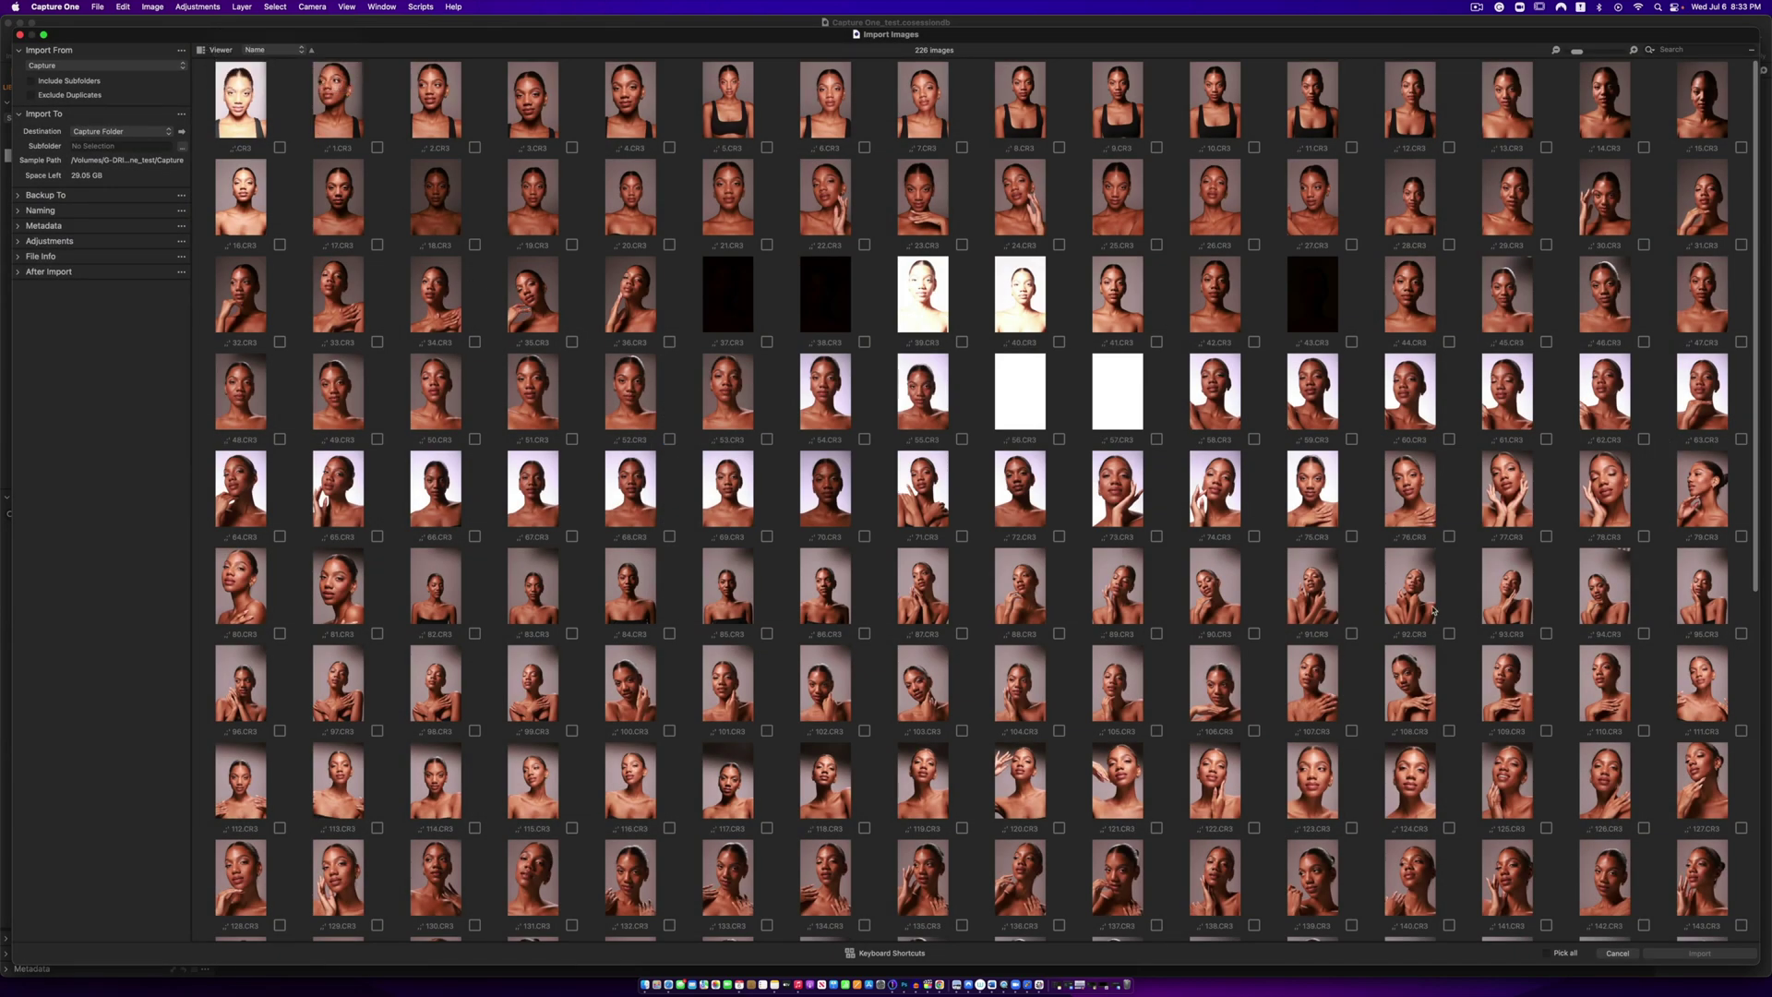
- Pick images 167.CR3, 164.CR3, 211.CR3 and 197.CR3 and import them into the session
scroll(1433, 610, down, 5)
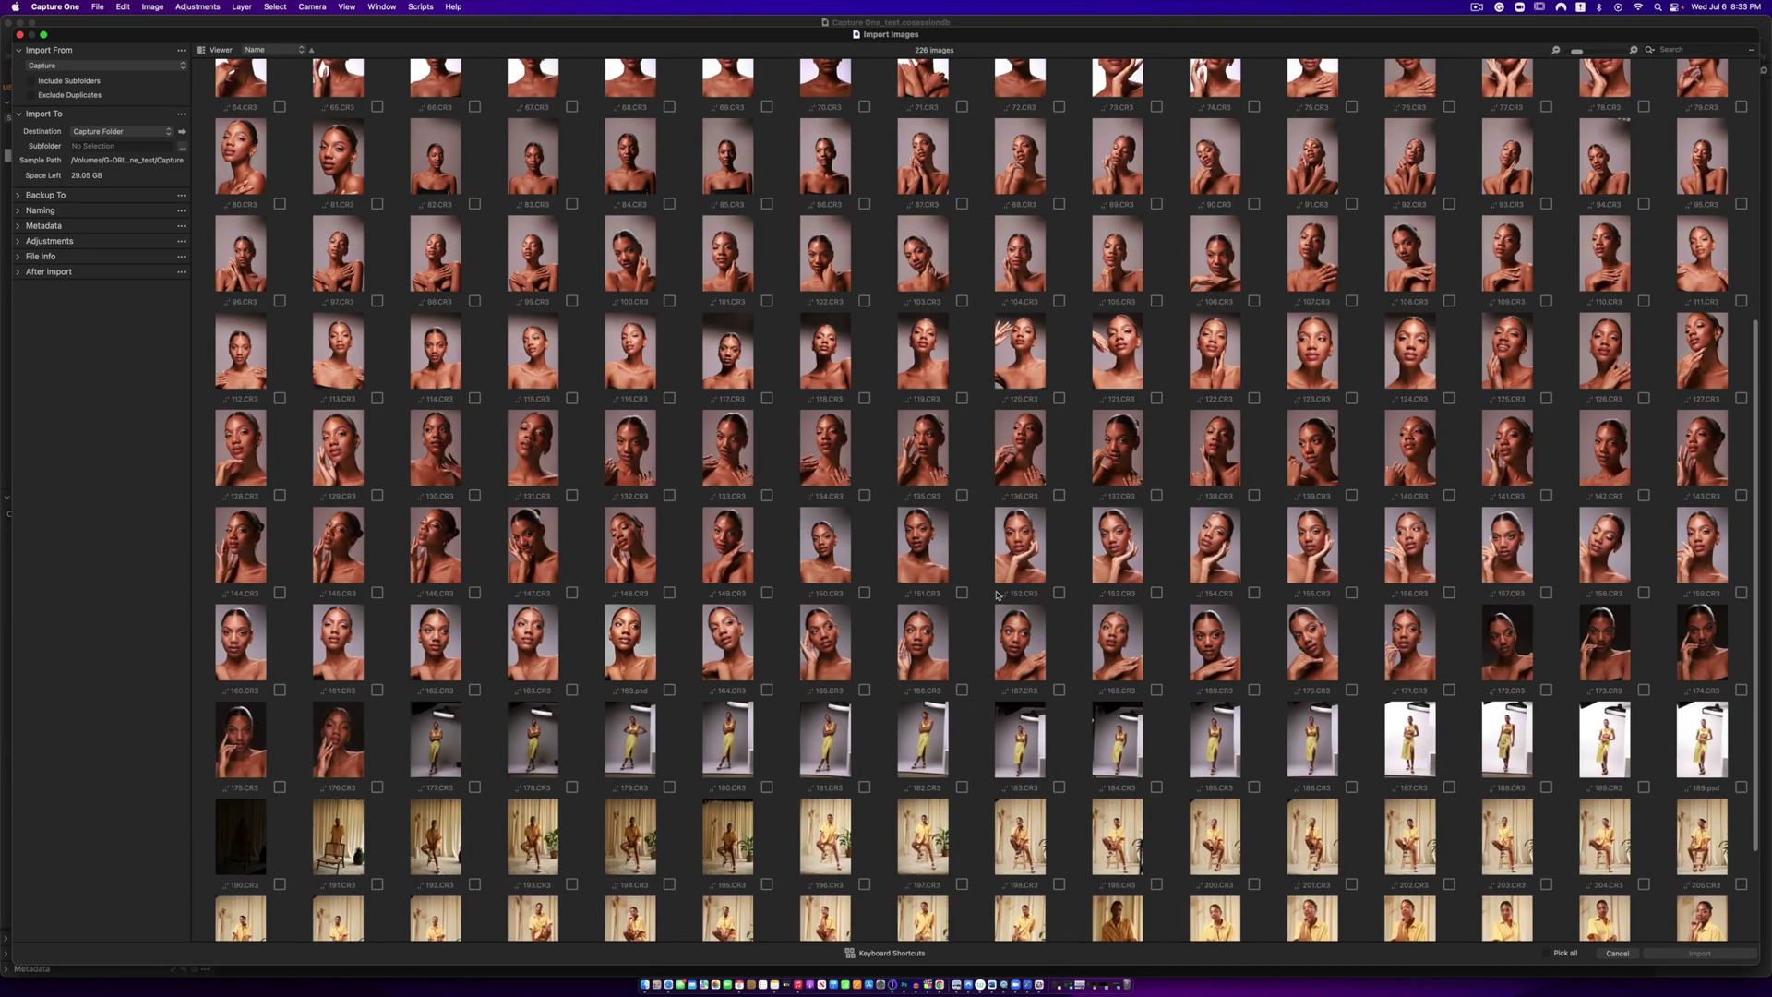
click(1058, 690)
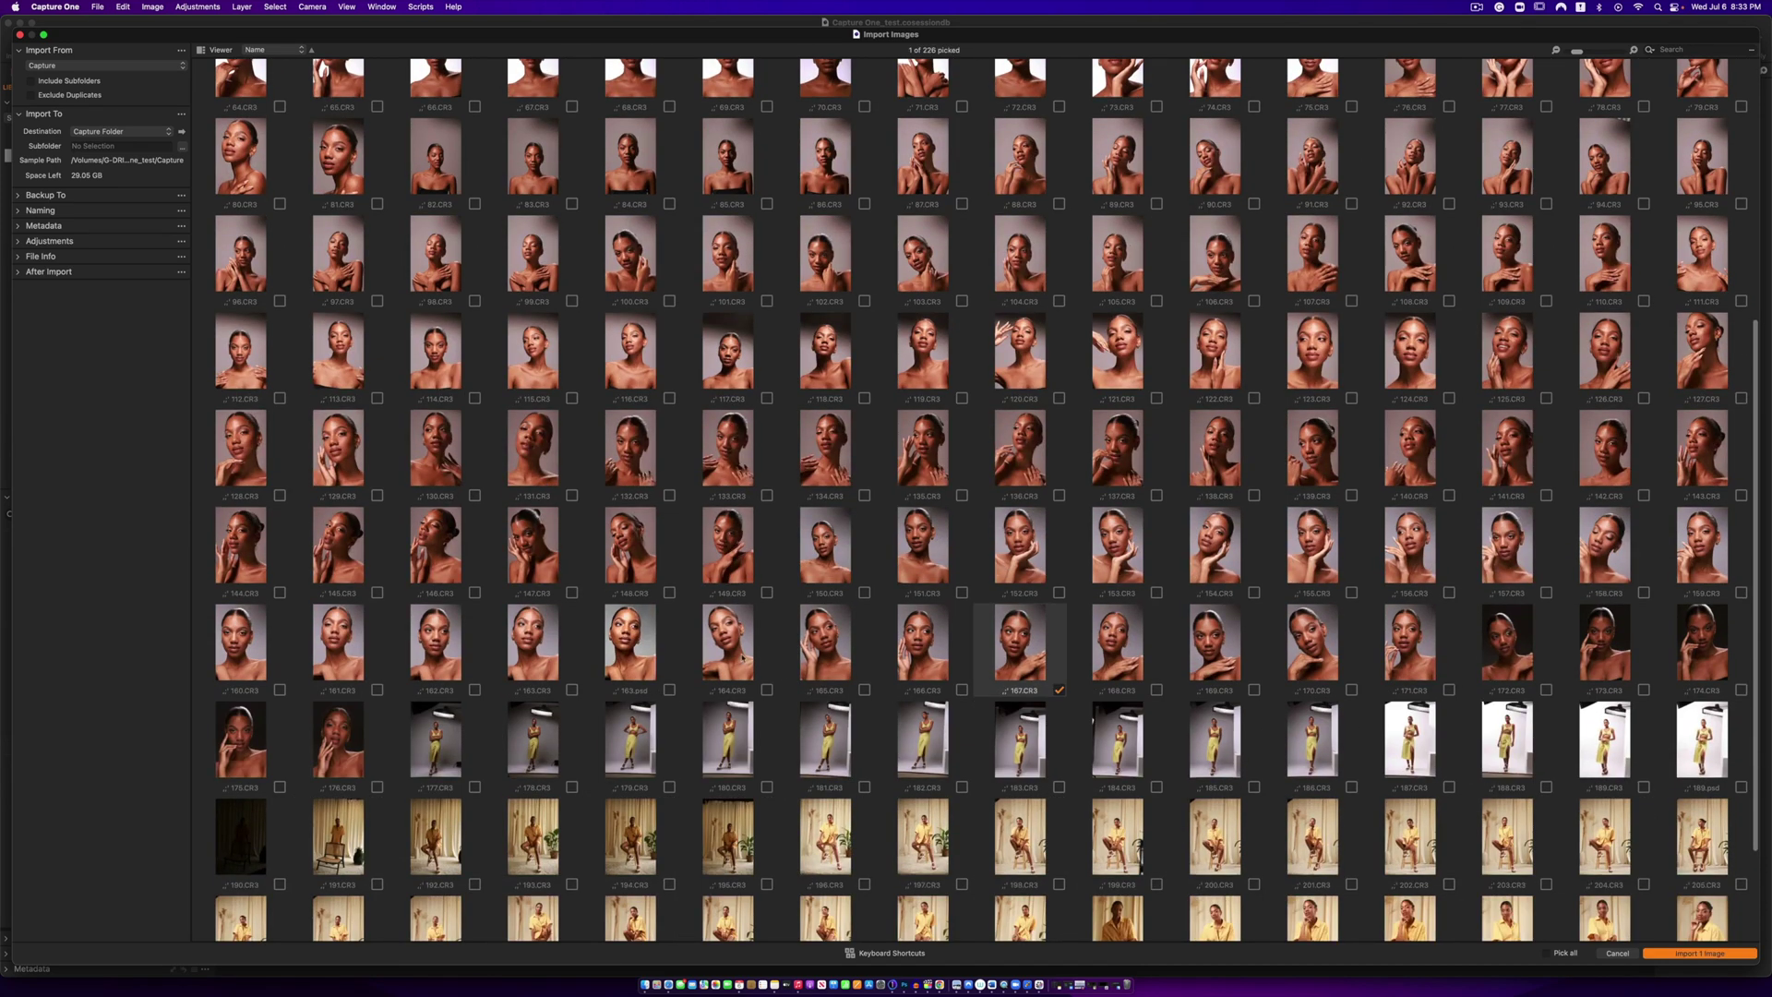
click(767, 690)
scroll(960, 798, down, 3)
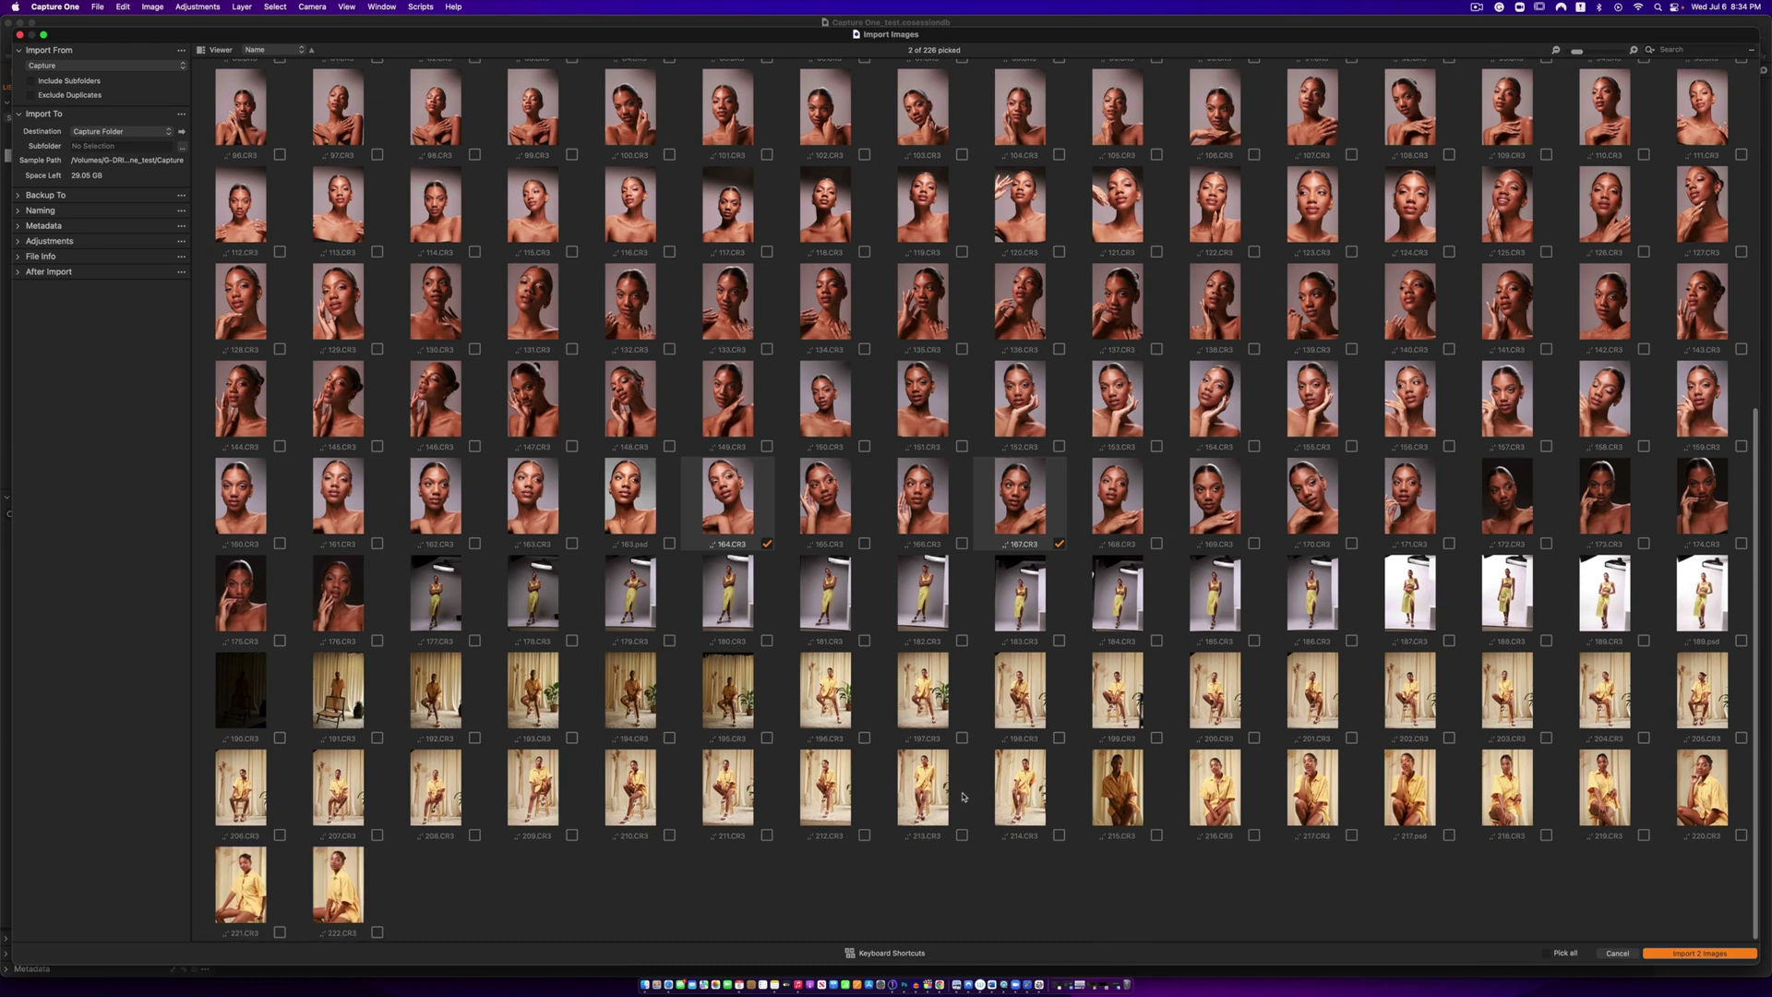
click(767, 835)
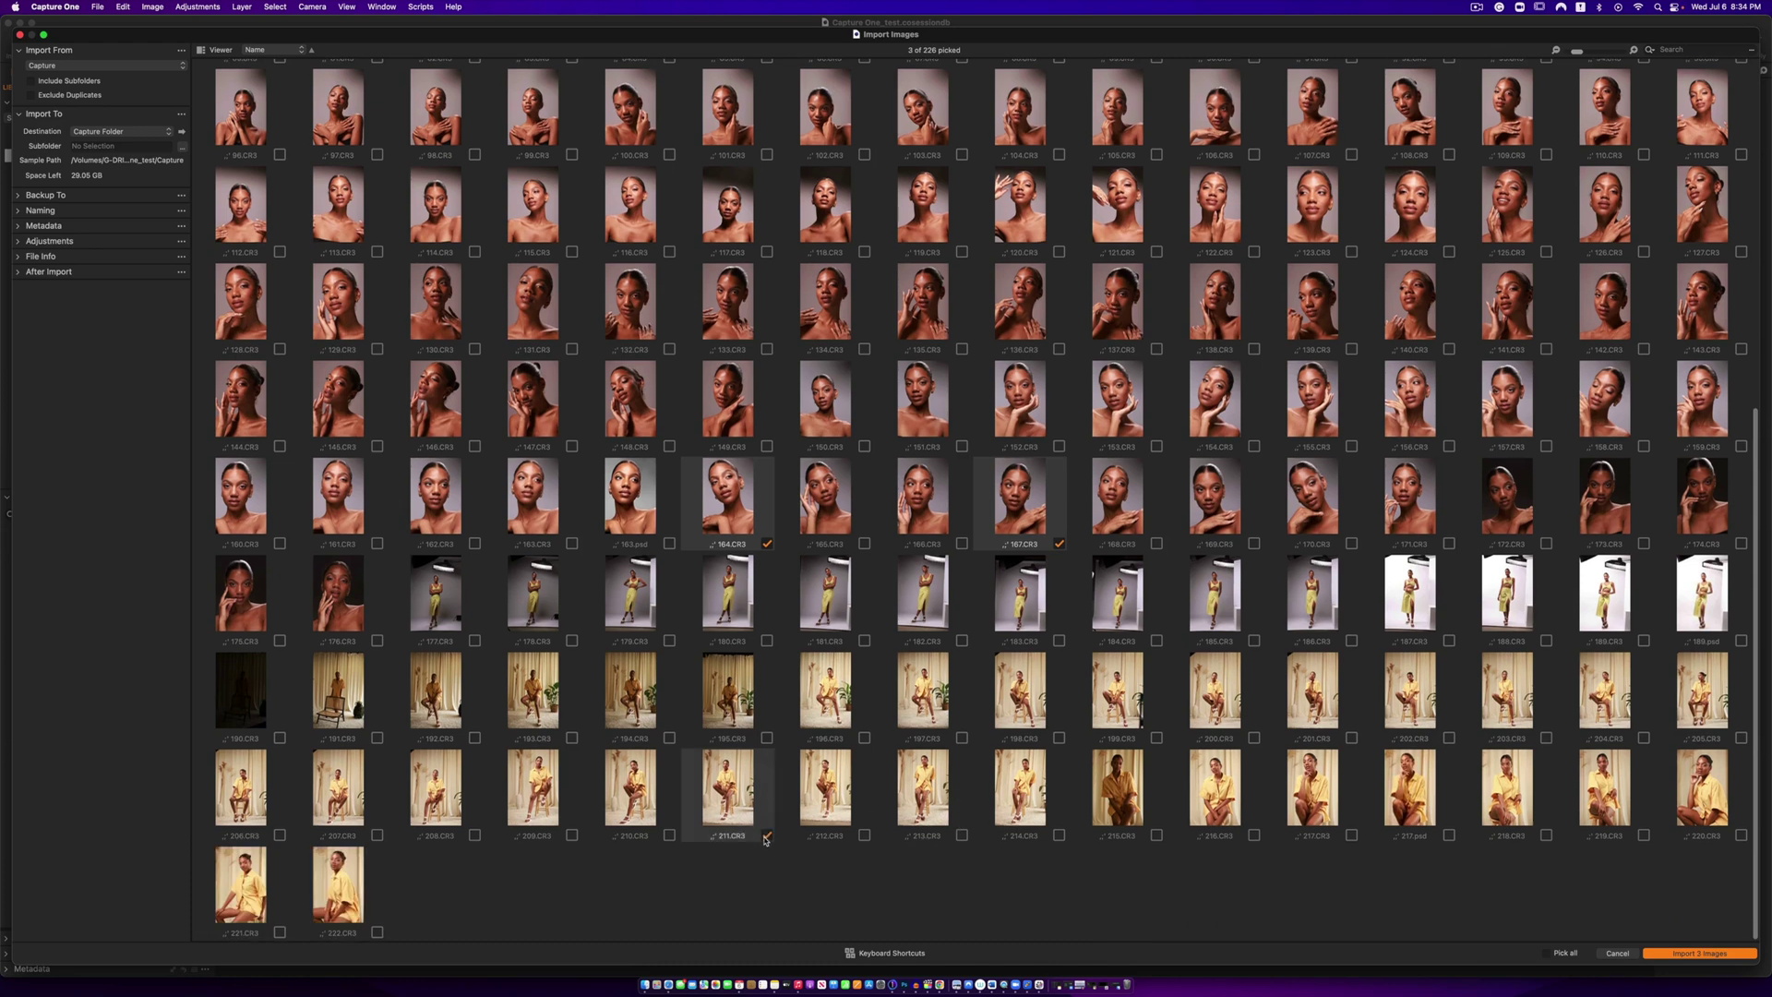
click(962, 738)
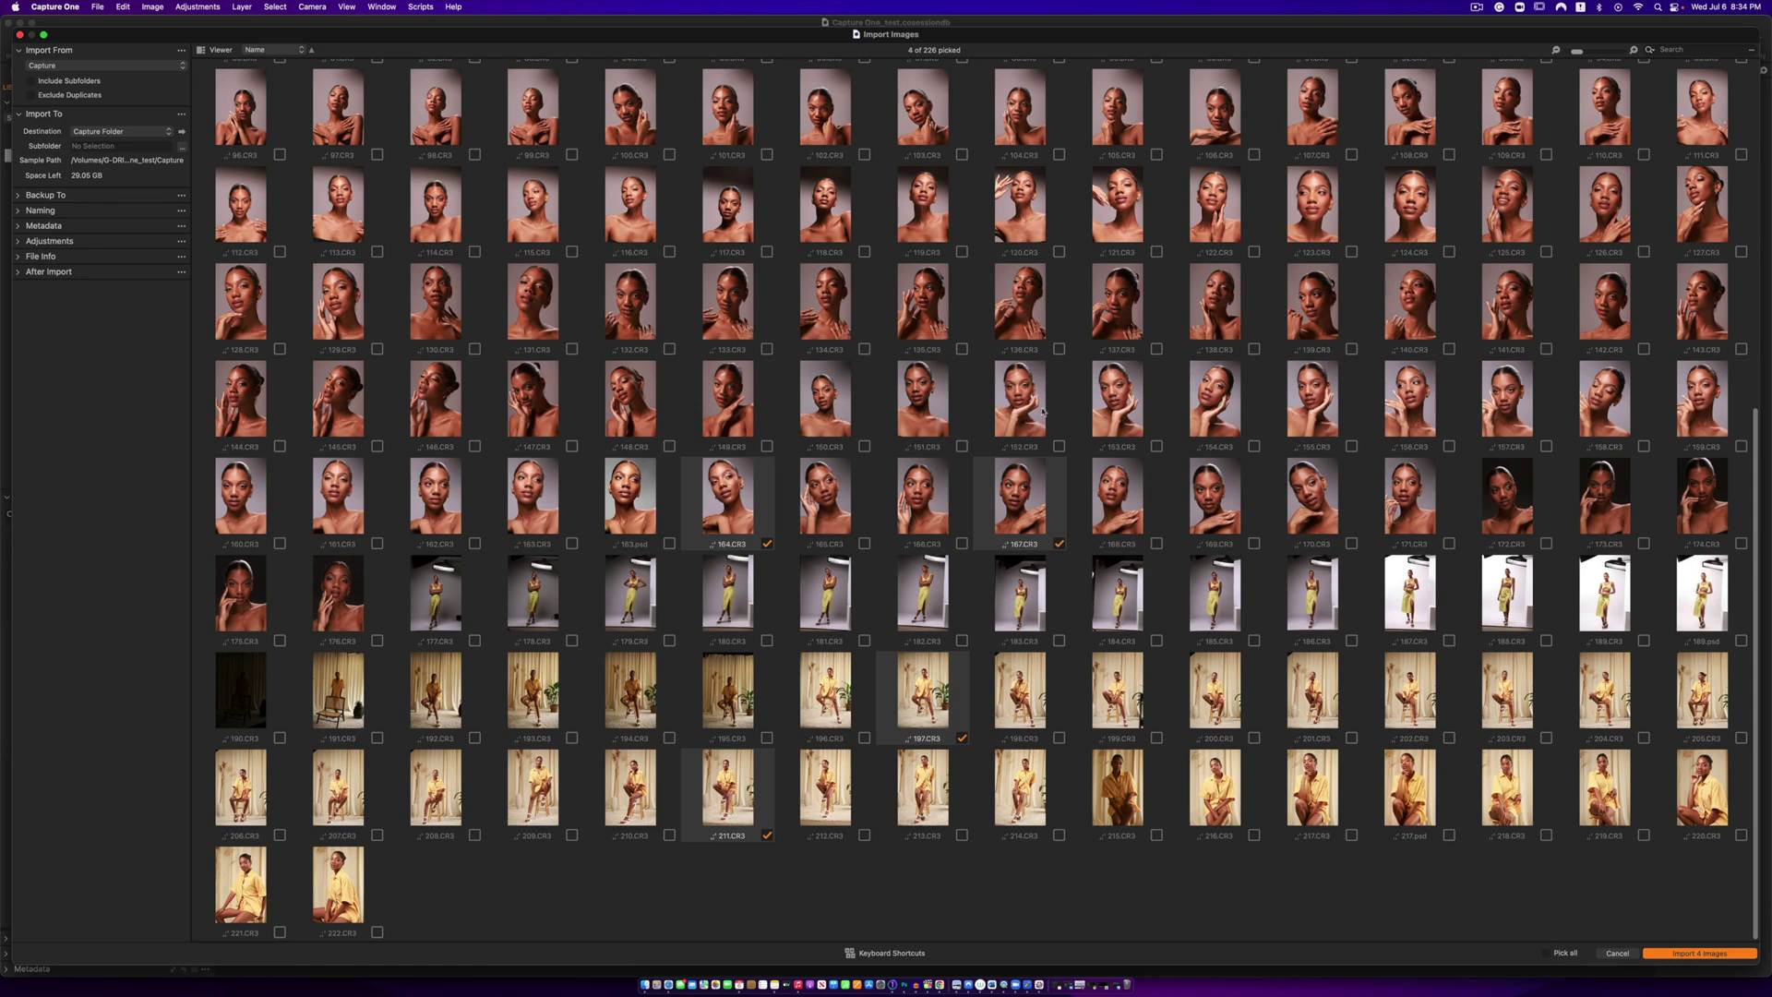
click(1700, 954)
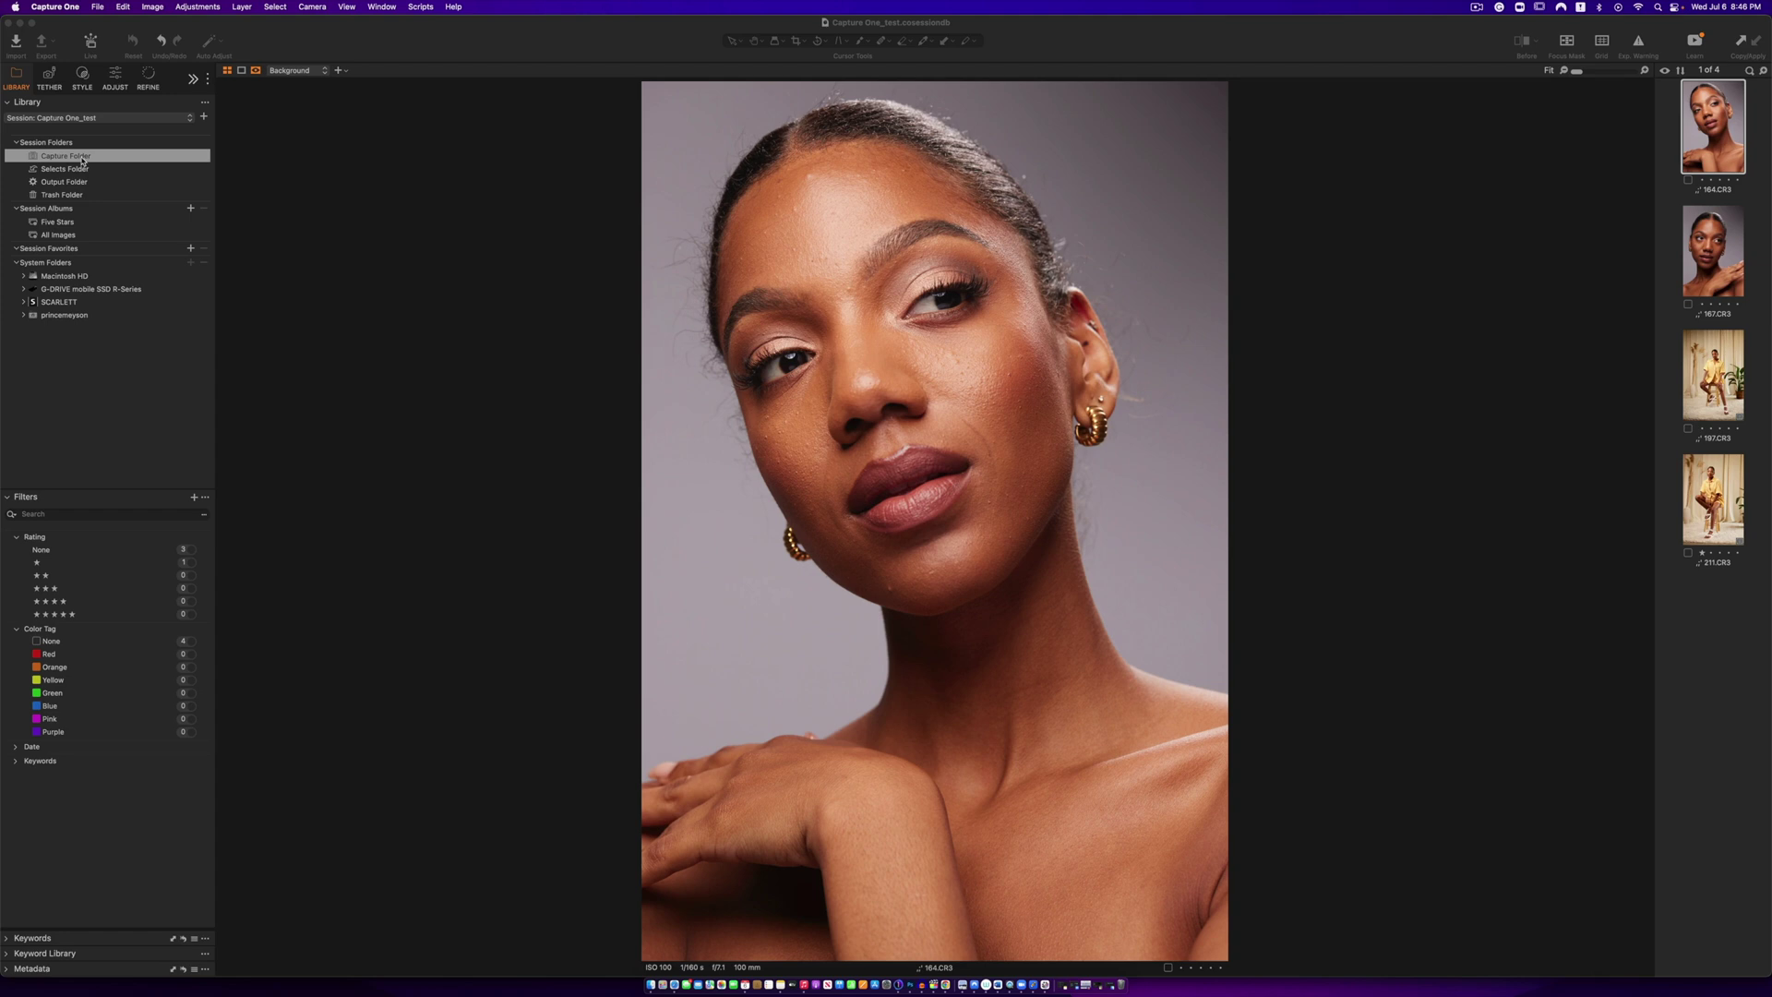
- View the contents of the session's Capture, Output and Trash folders, ending on the Capture Folder
click(79, 159)
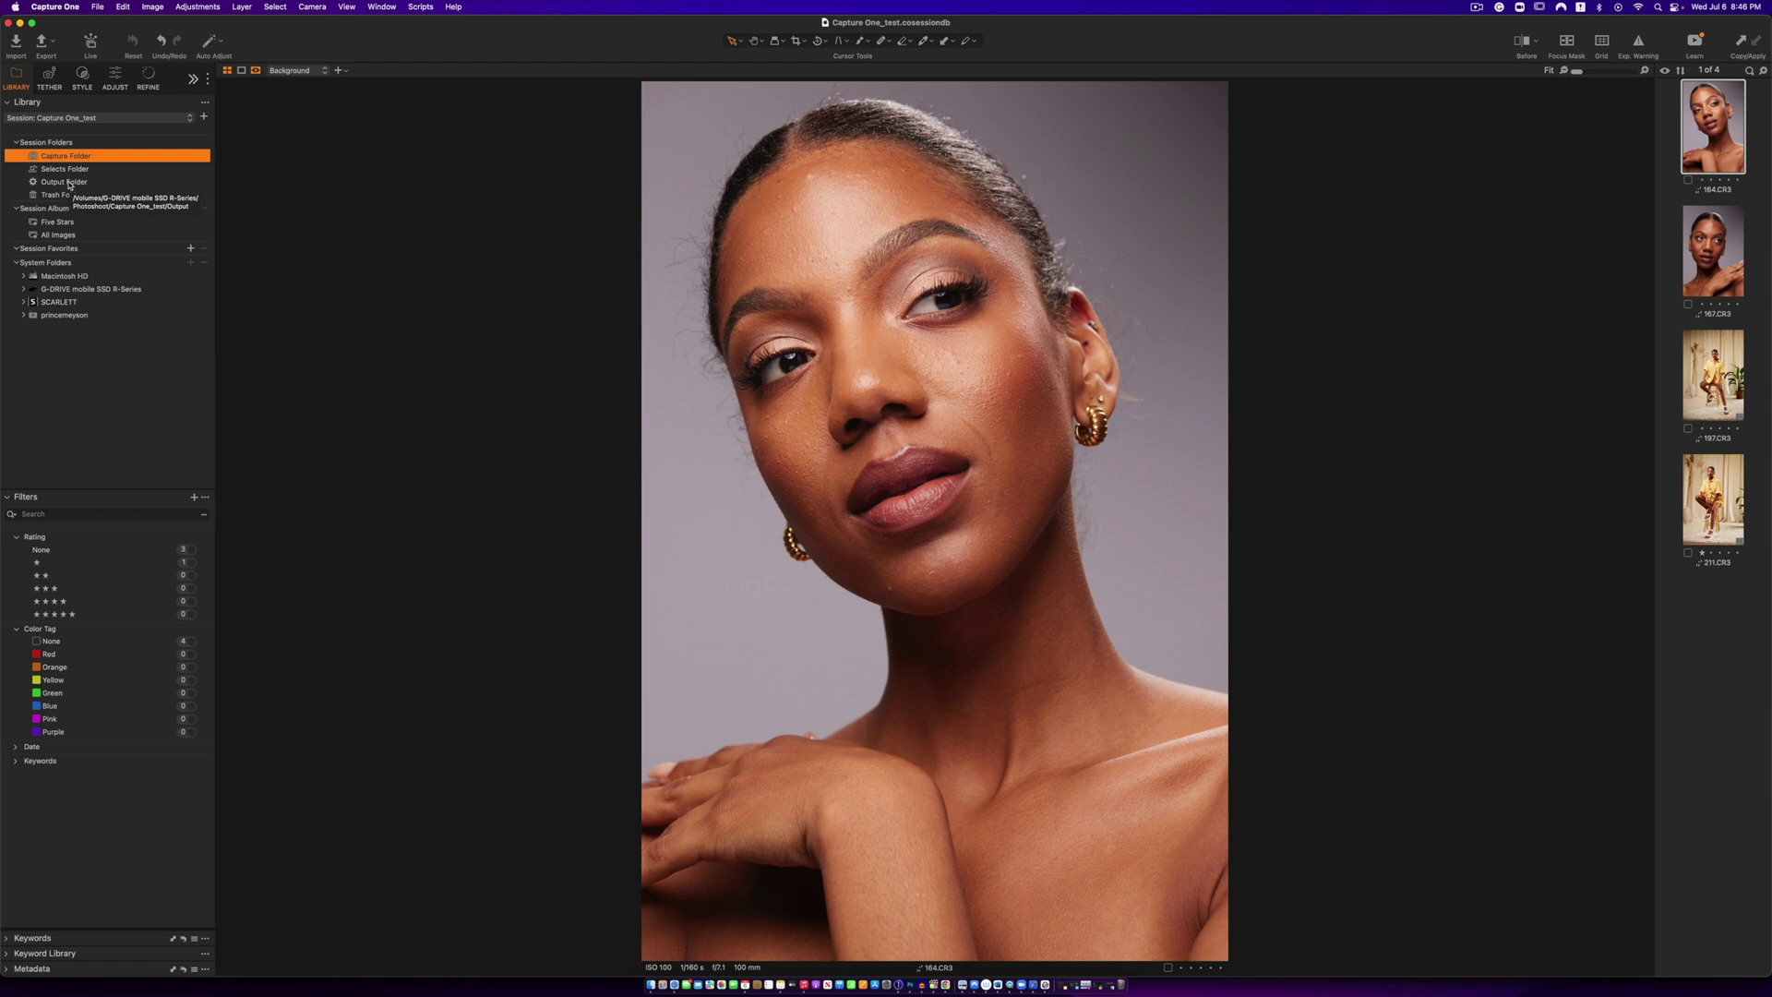
click(69, 182)
click(69, 195)
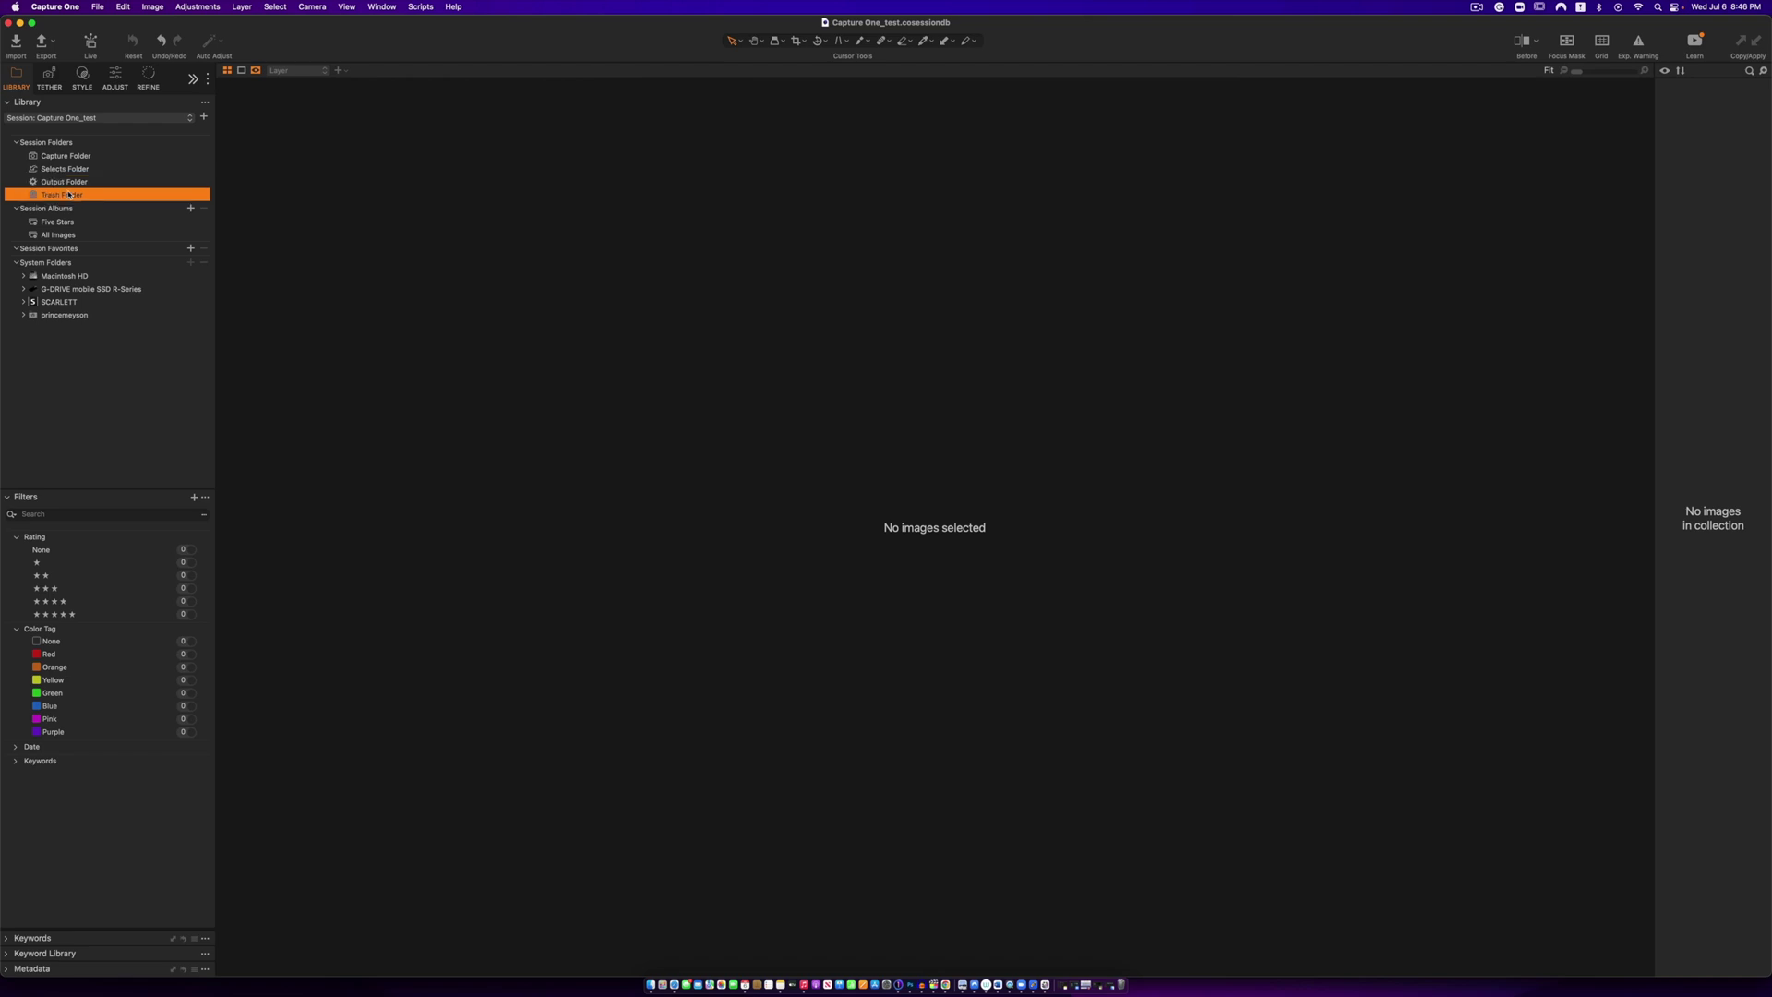
click(85, 157)
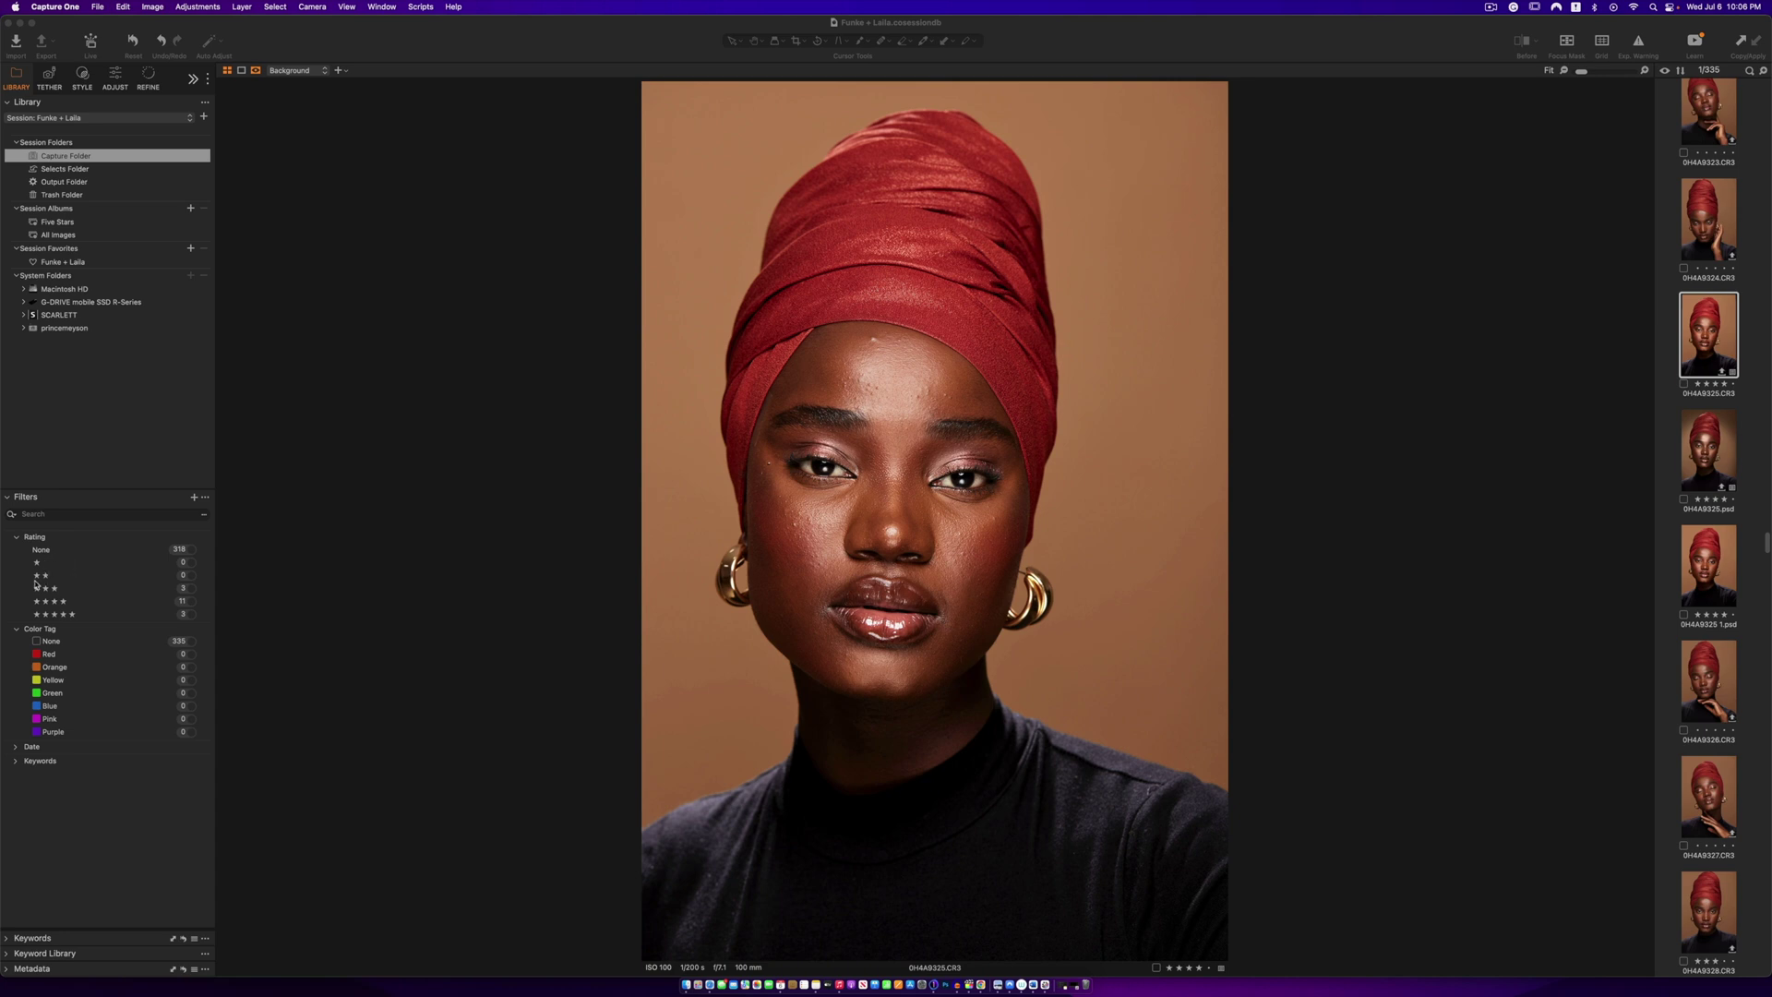
- Filter the Funke + Laila session by five, four and three stars in turn, previewing images from the results
click(77, 615)
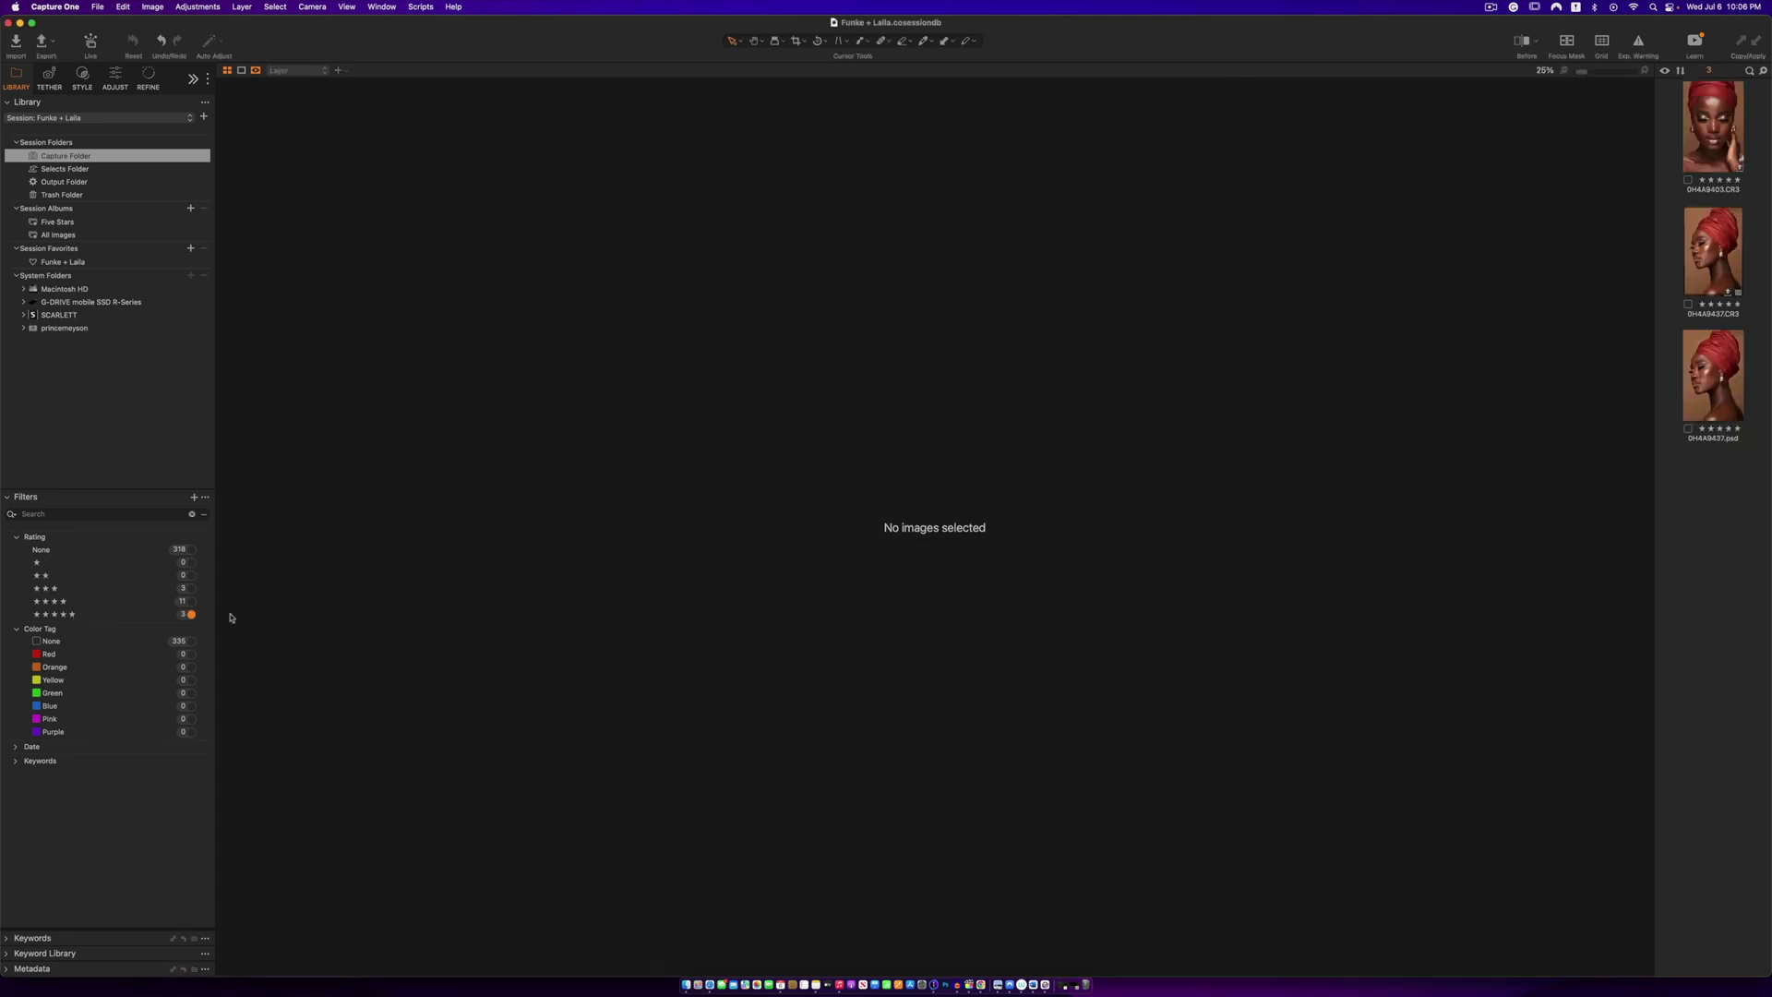
click(1710, 162)
click(1709, 309)
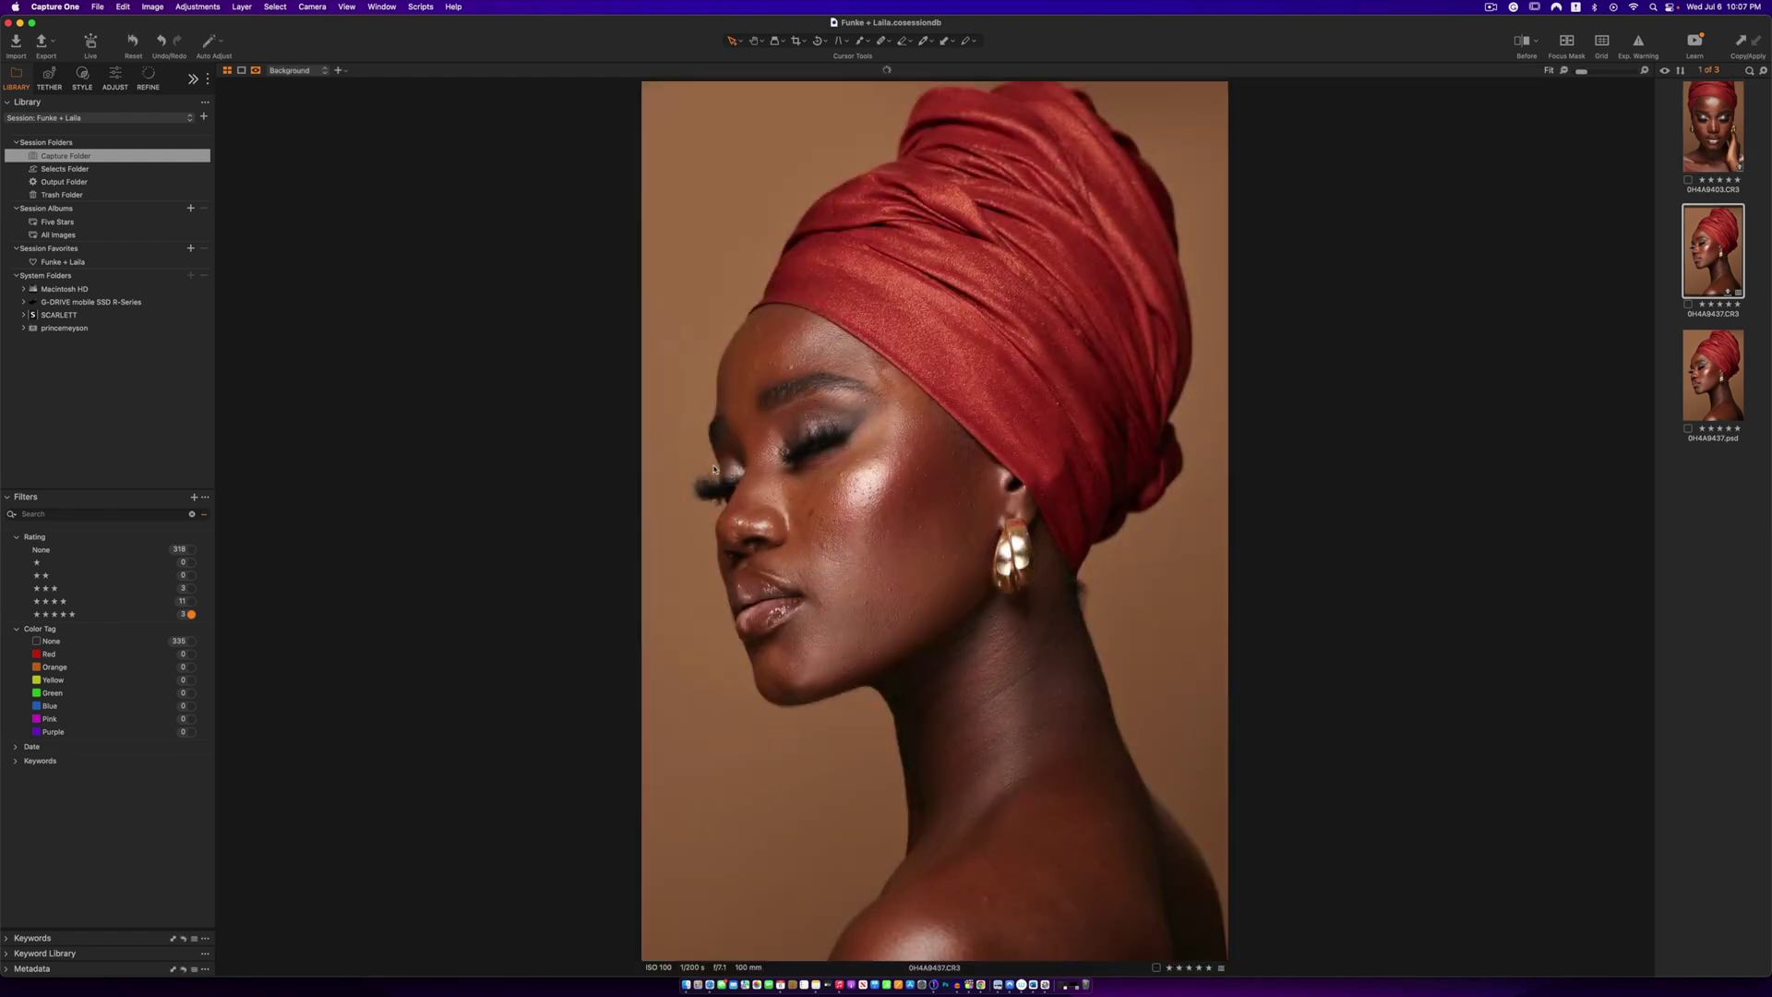
click(191, 600)
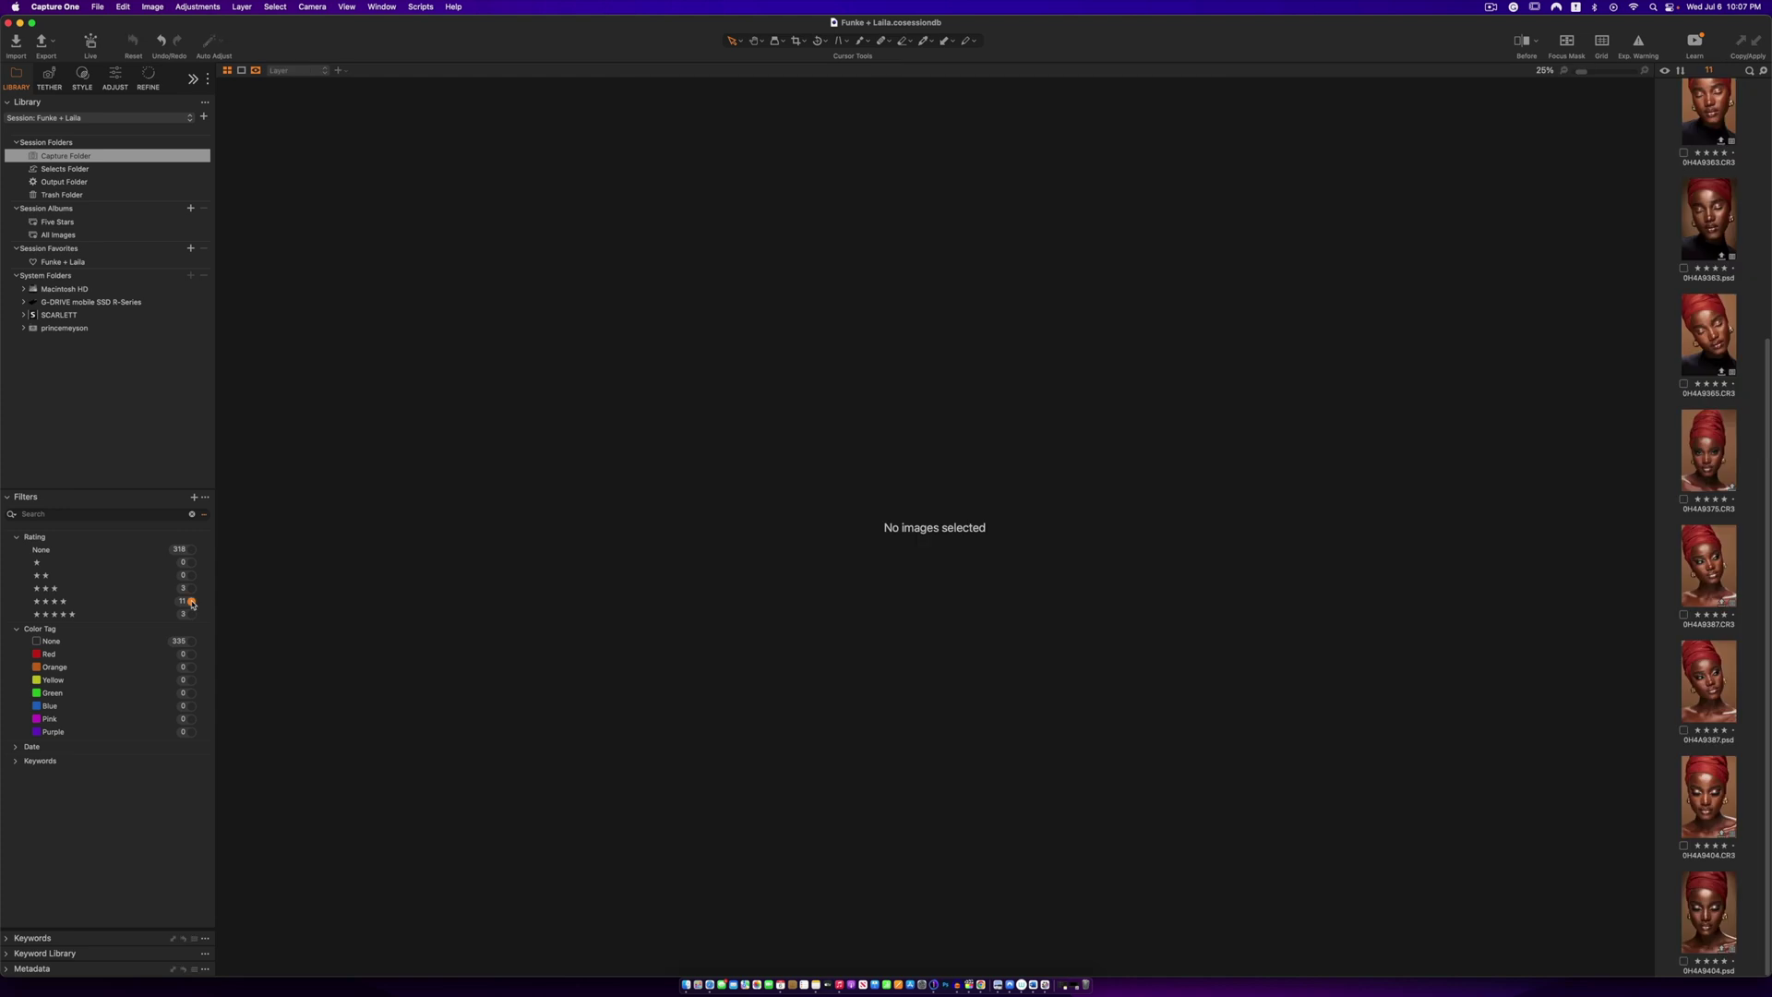
click(1720, 444)
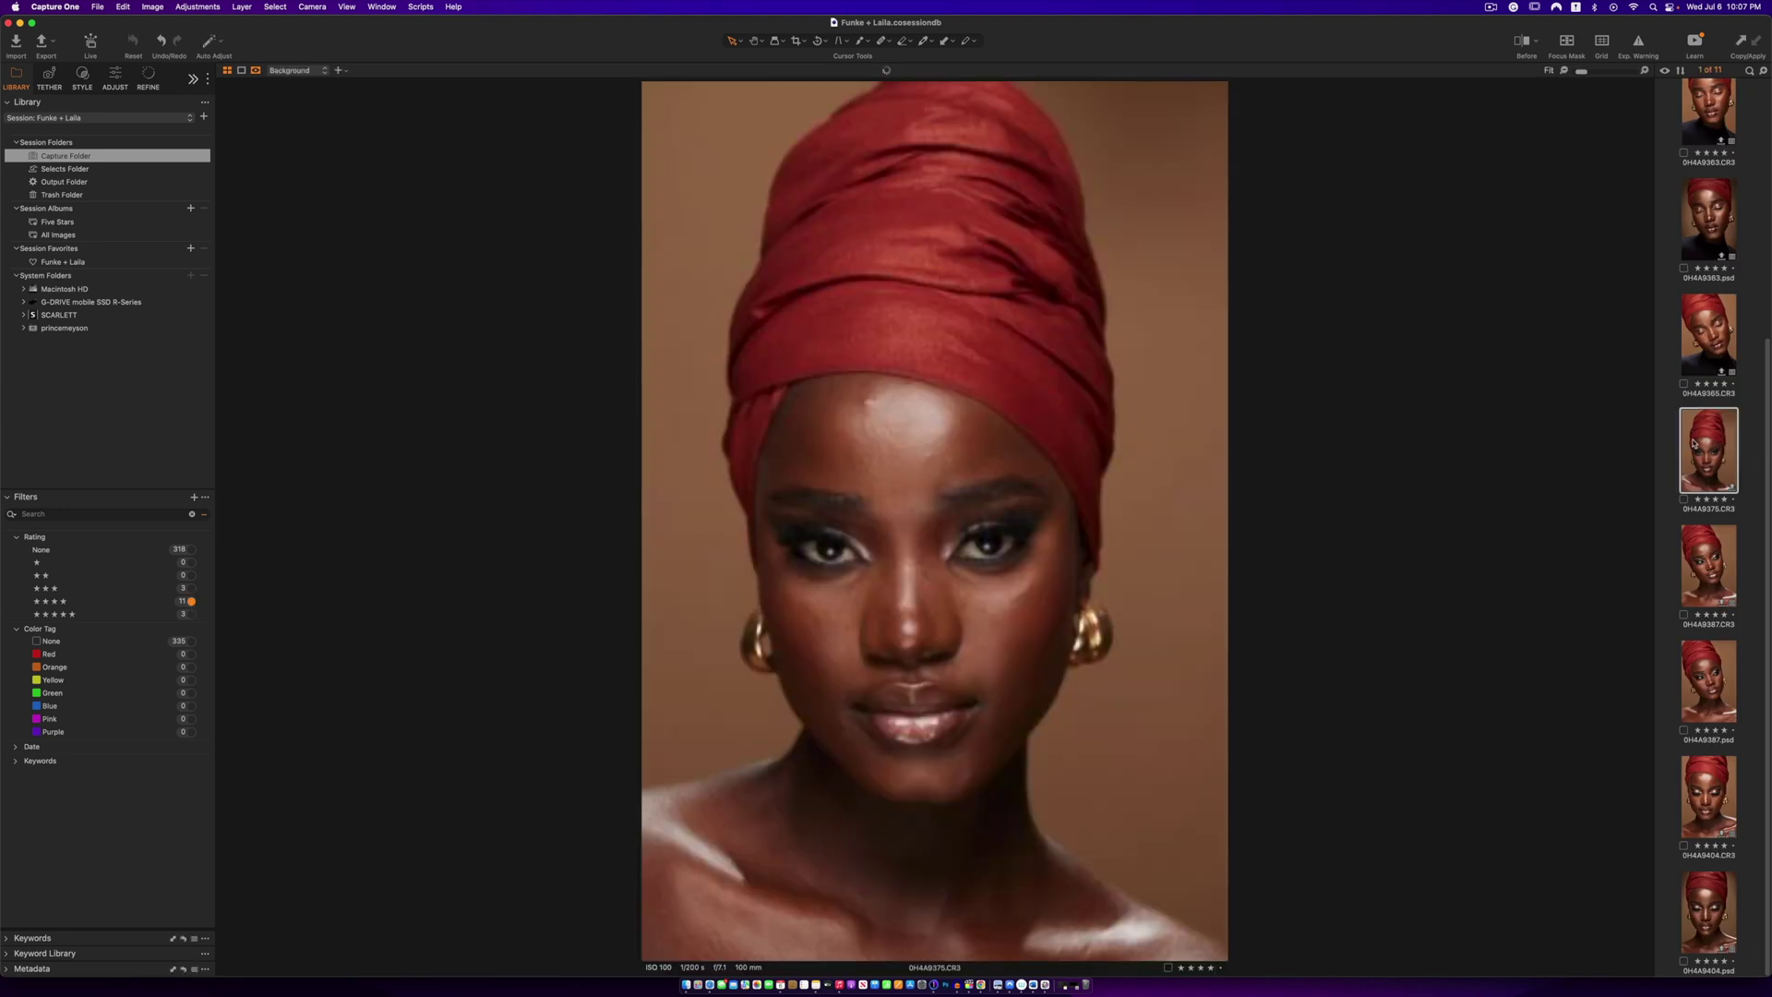
click(187, 588)
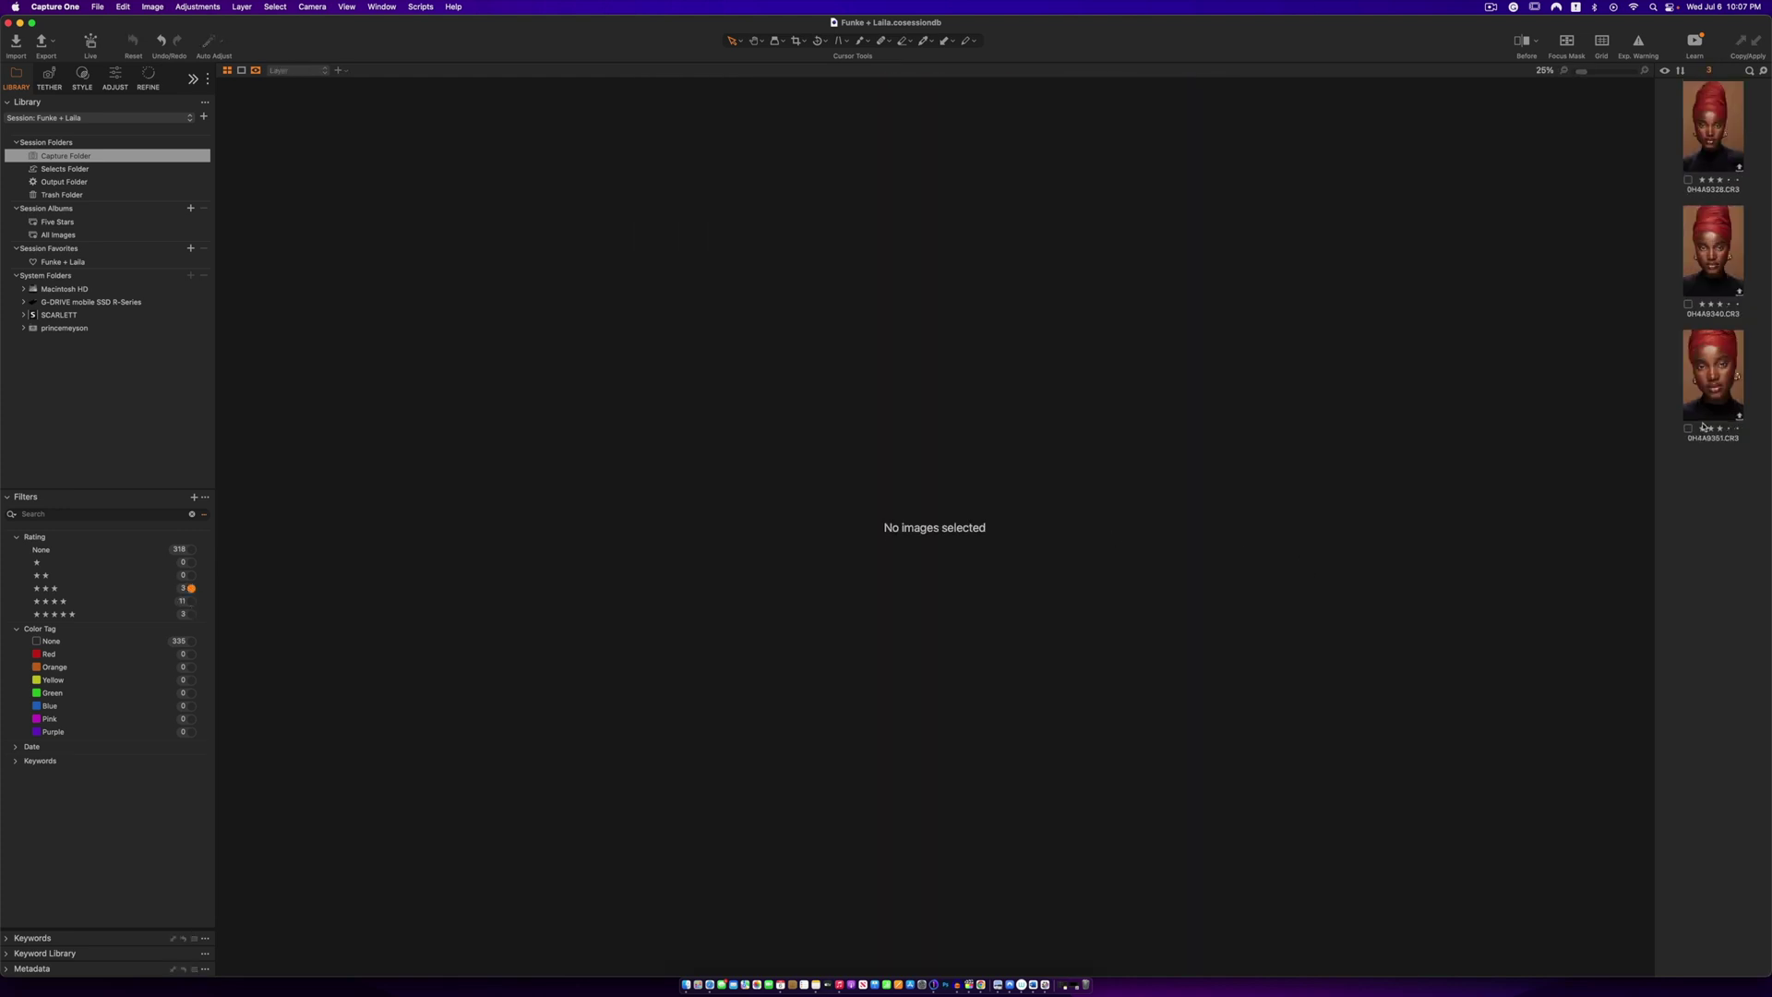
click(1724, 243)
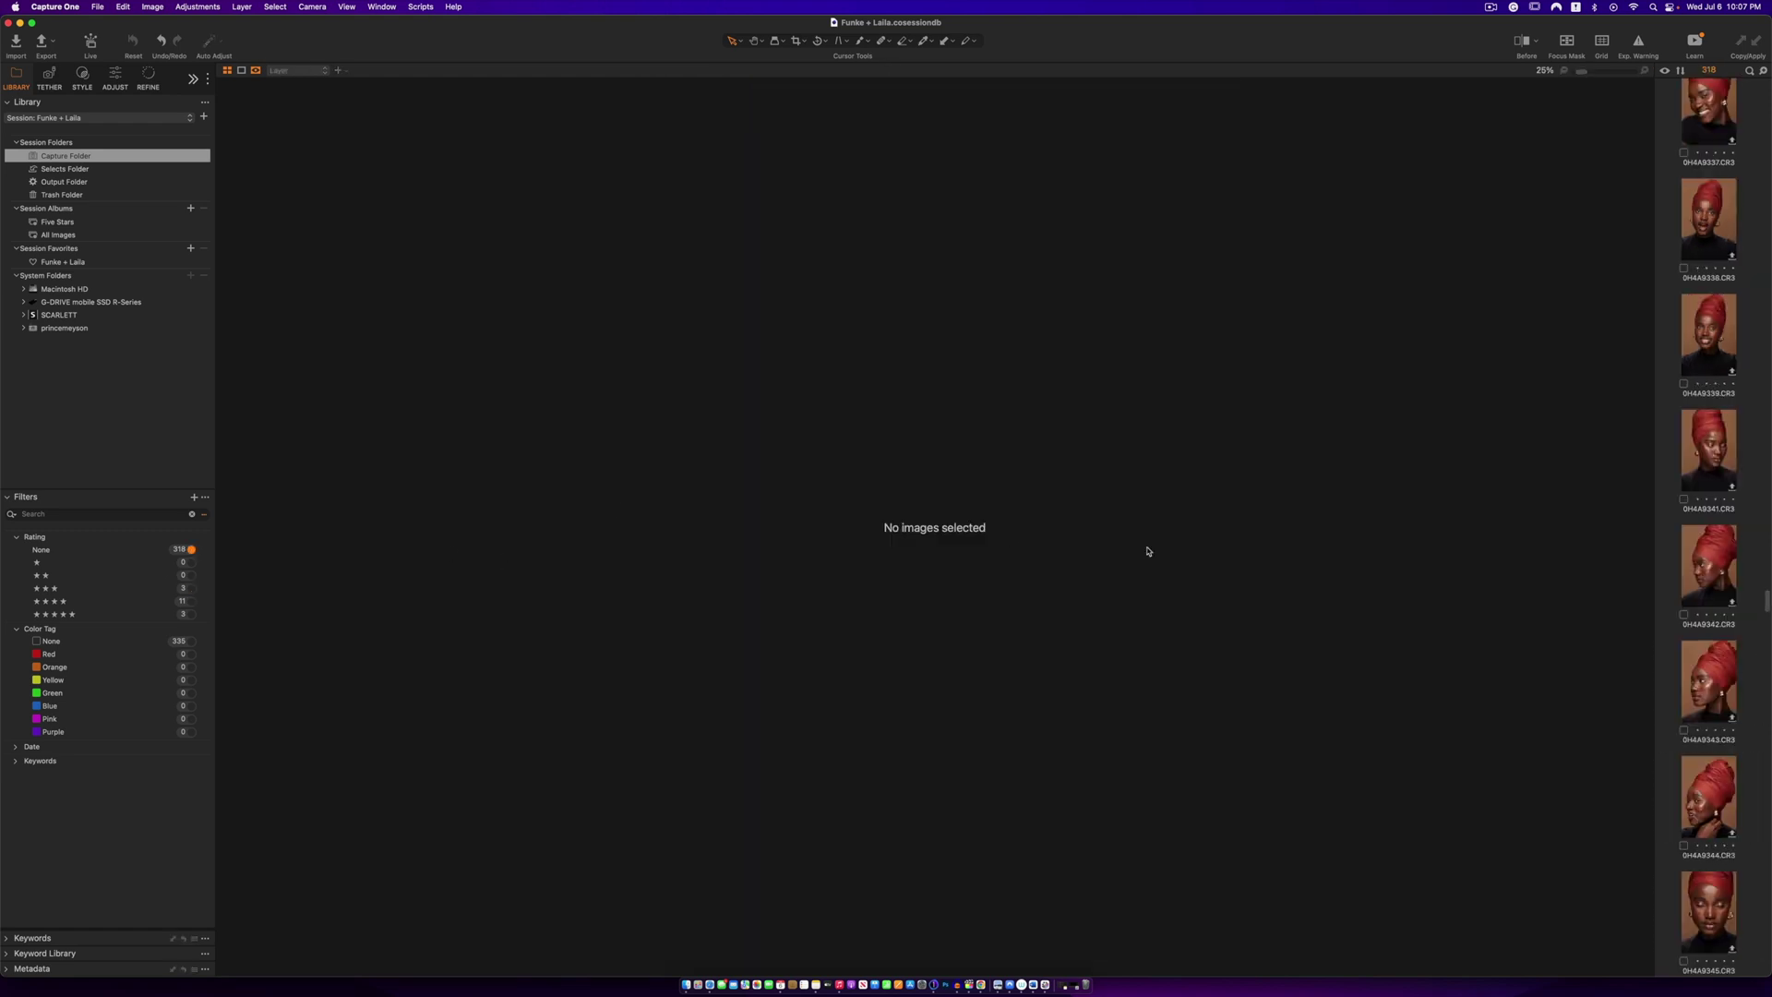
- Find image 0H4A9200.CR3 among the unrated photos and give it a one-star rating
scroll(1734, 272, up, 20)
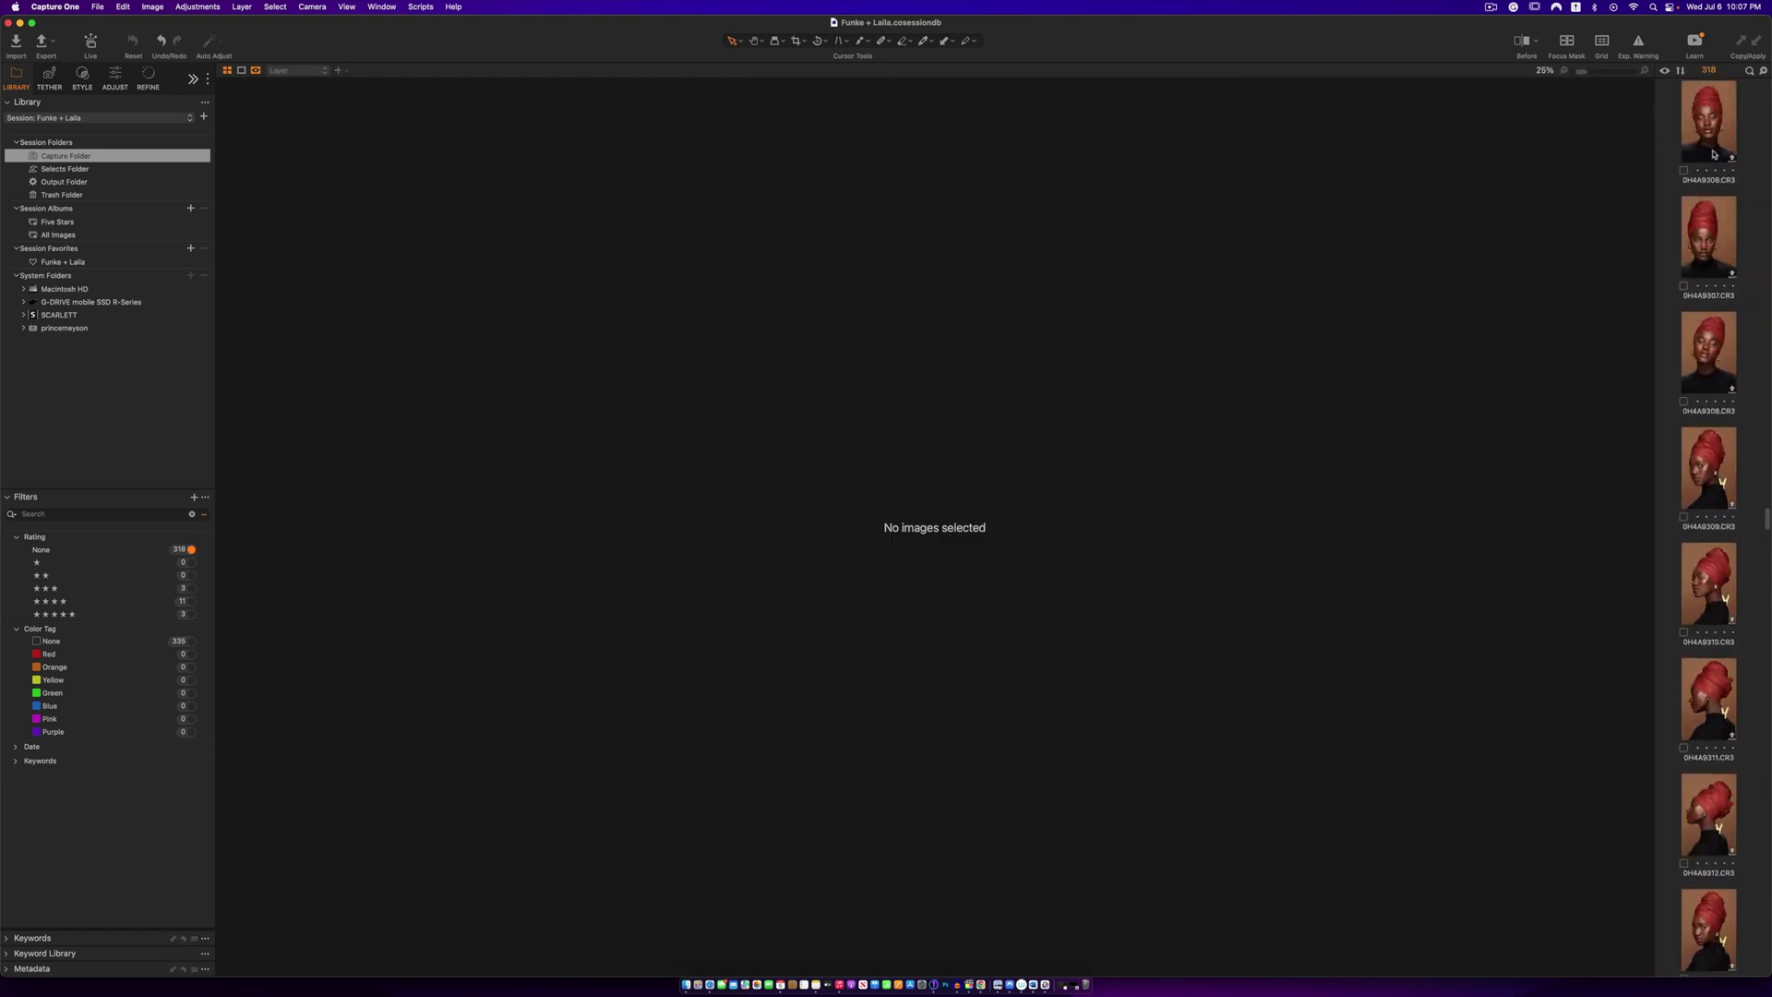
scroll(1707, 219, up, 15)
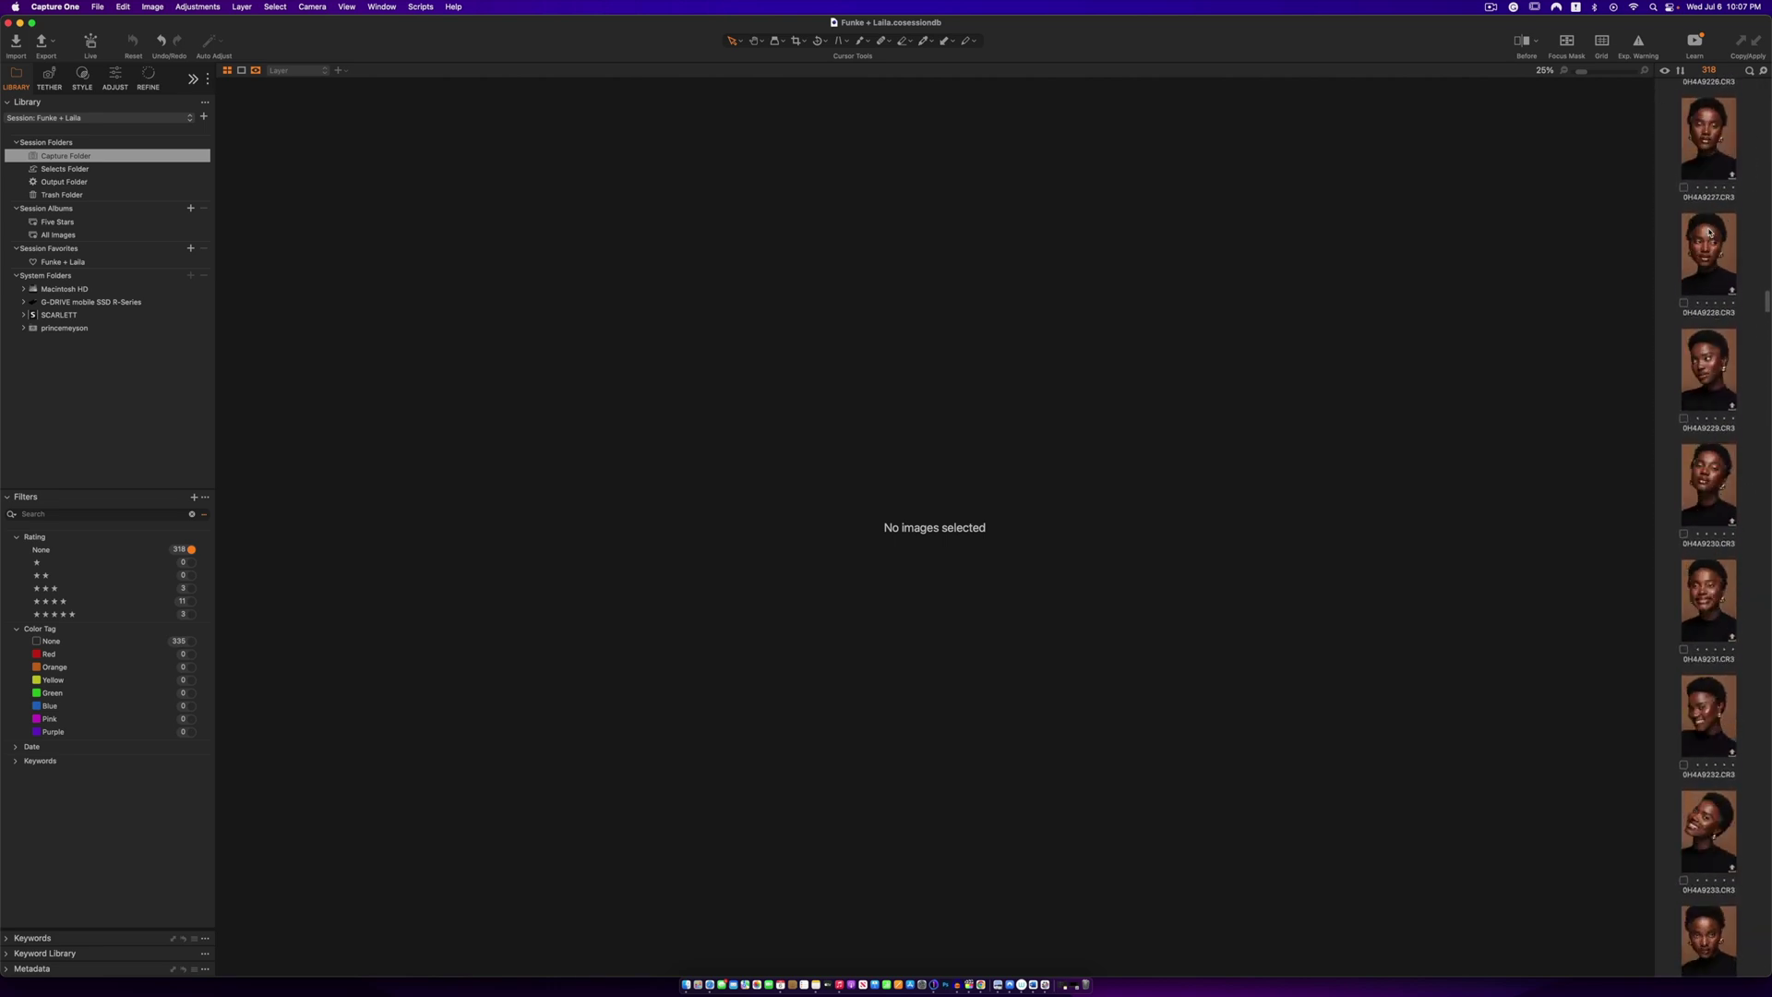
scroll(1710, 233, up, 2)
click(1701, 194)
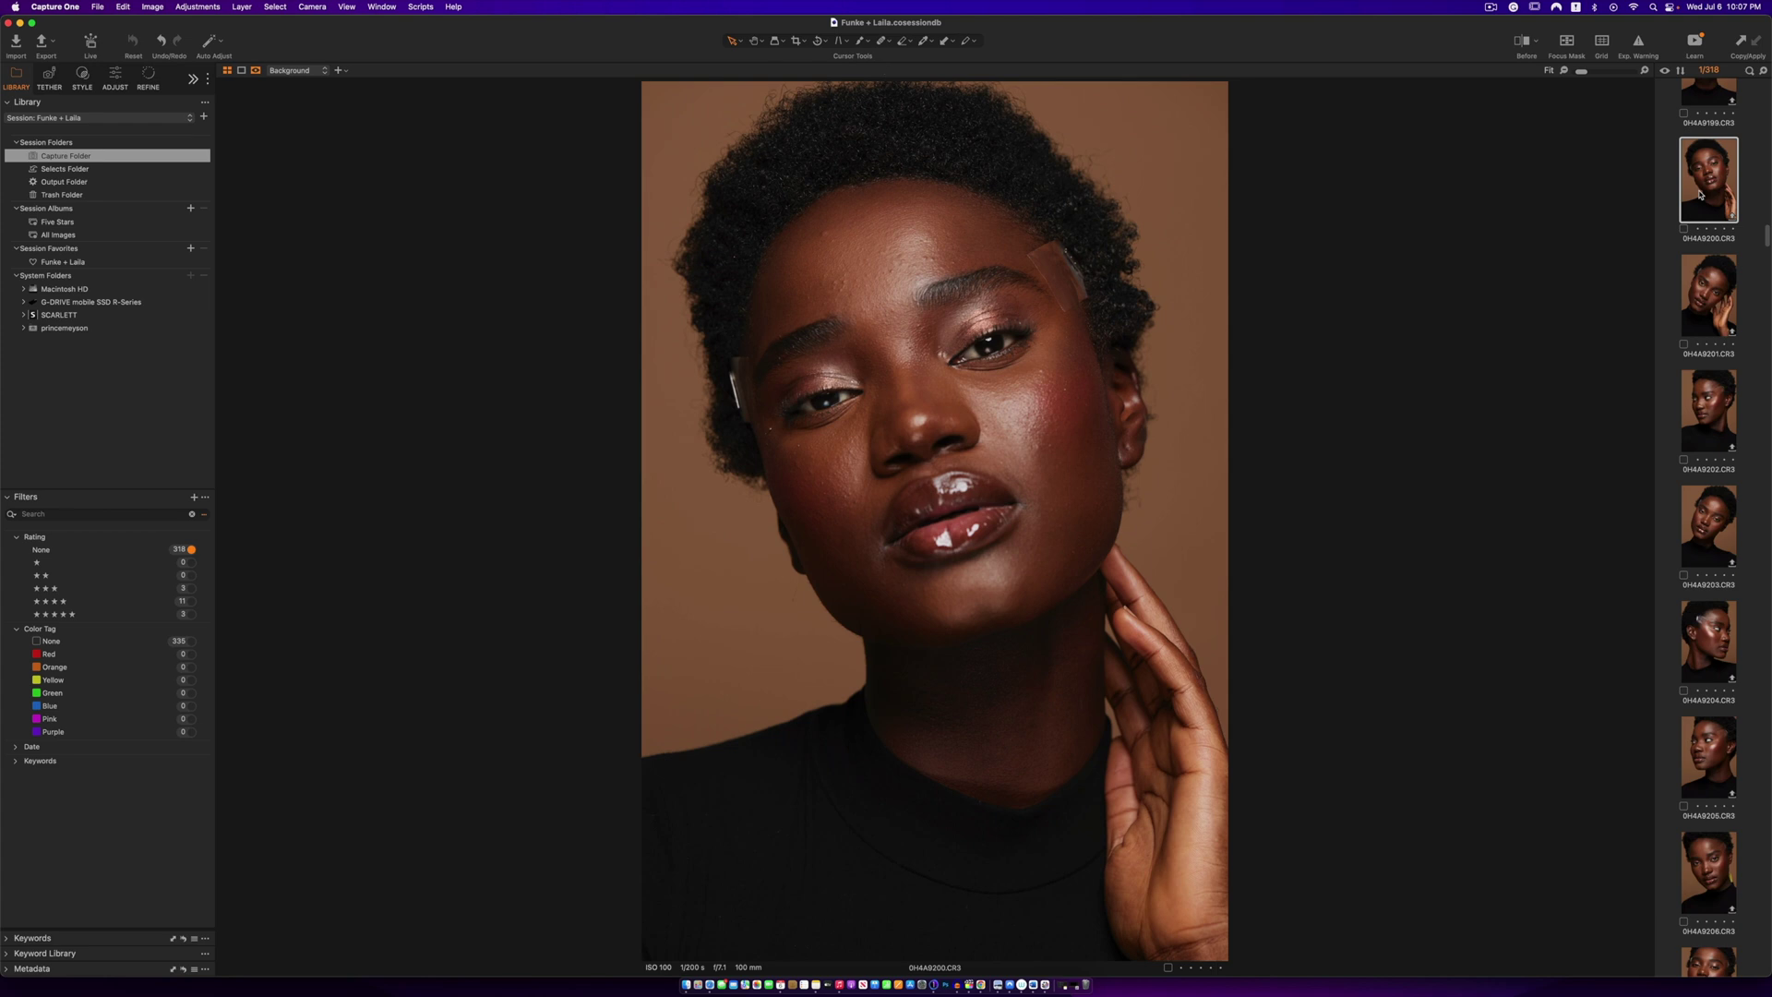
key(1)
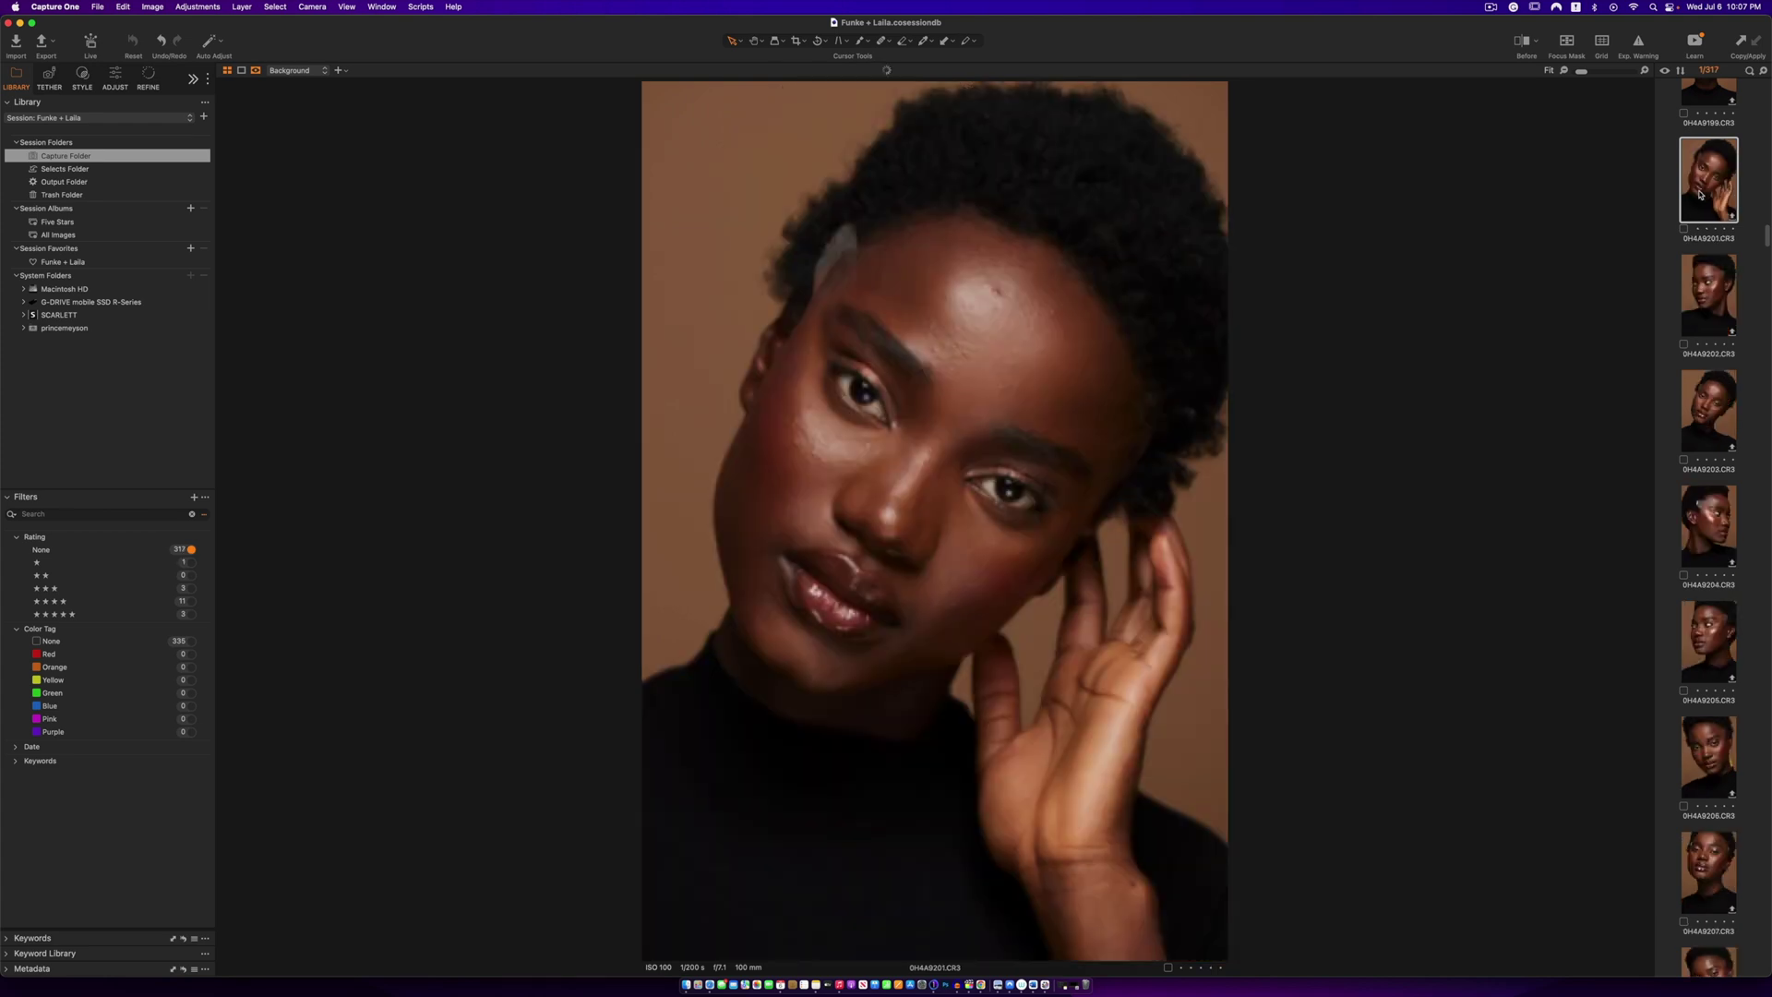
- Clear the rating filter, filter for unrated images again and rate 0H4A9201.CR3 one star
click(192, 515)
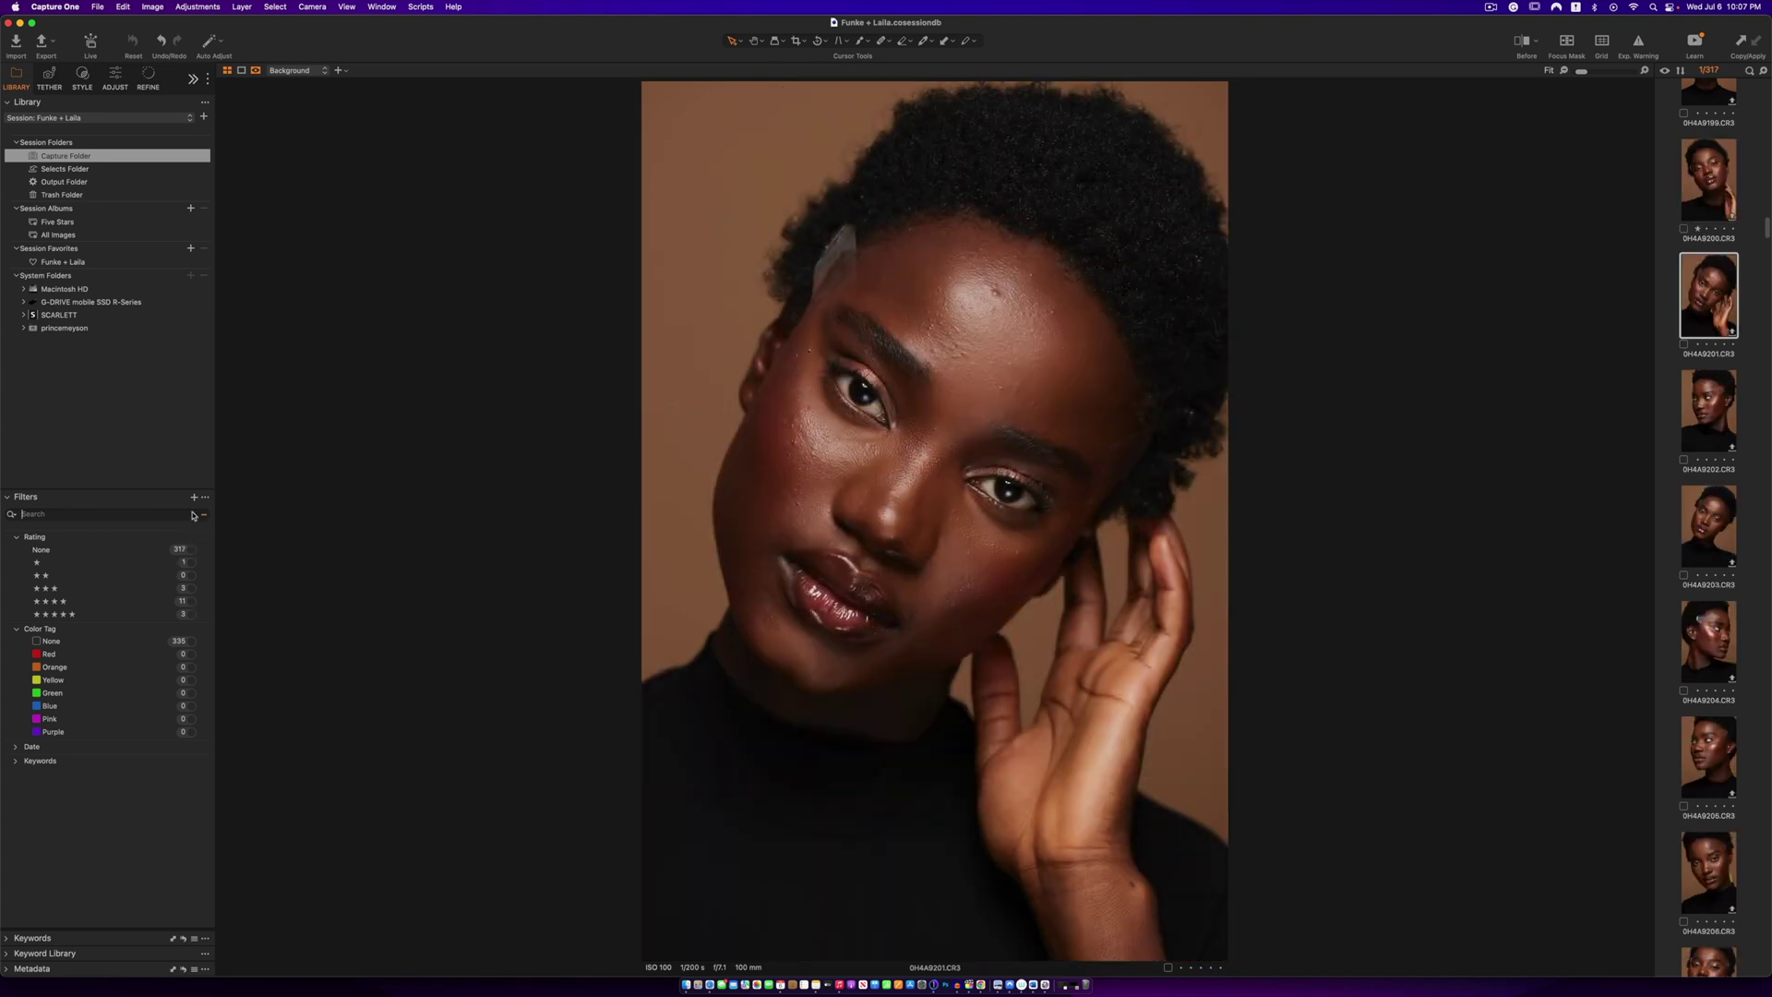
click(193, 549)
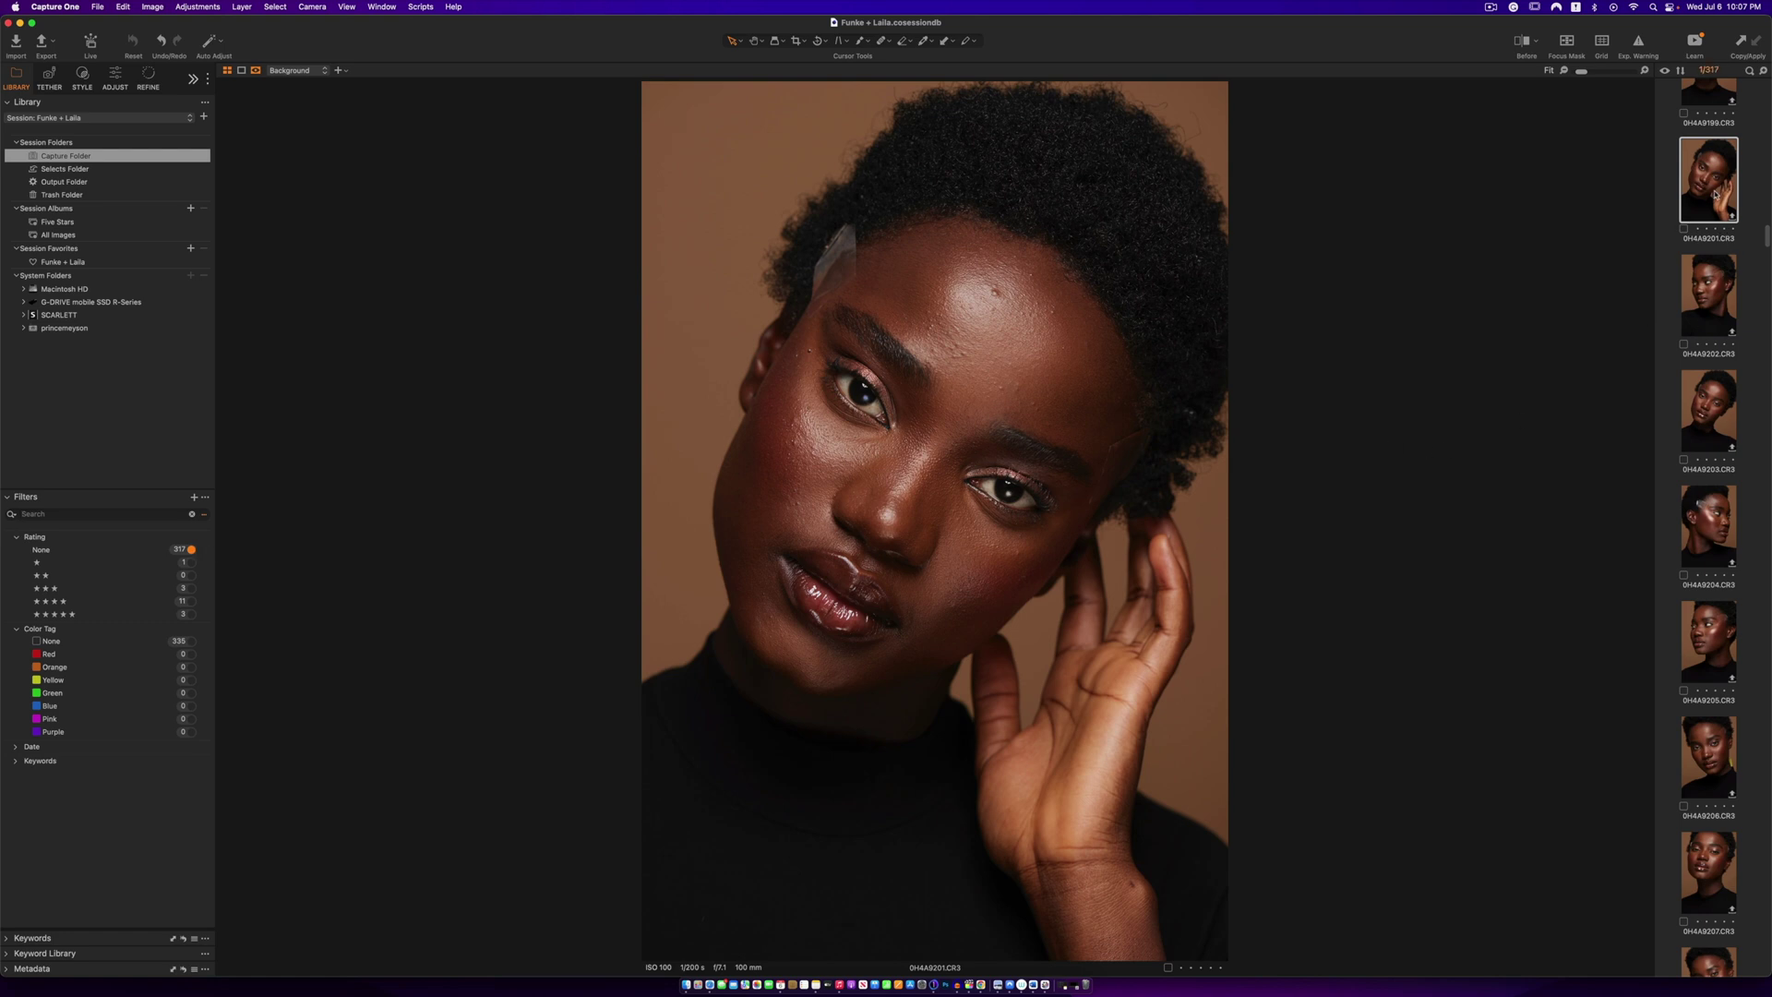
key(1)
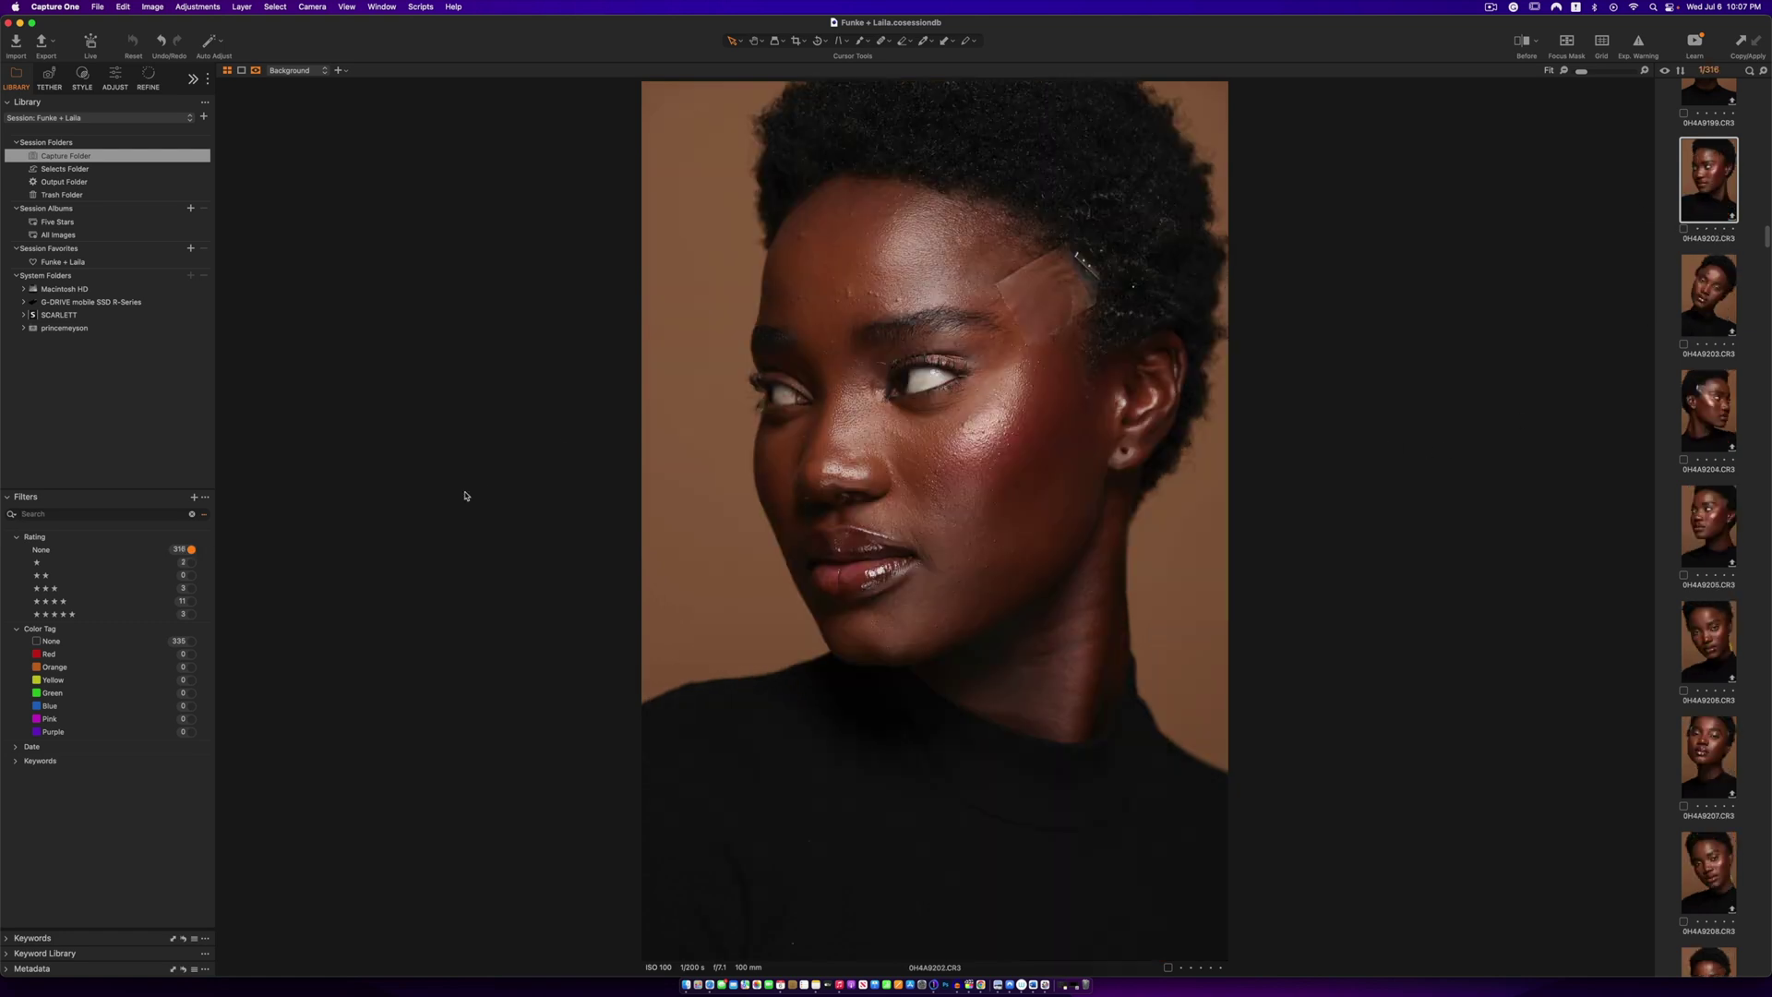
- Filter for one-star images and preview 0H4A9200.CR3 and 0H4A9201.CR3, and switch the filter to two stars
click(191, 562)
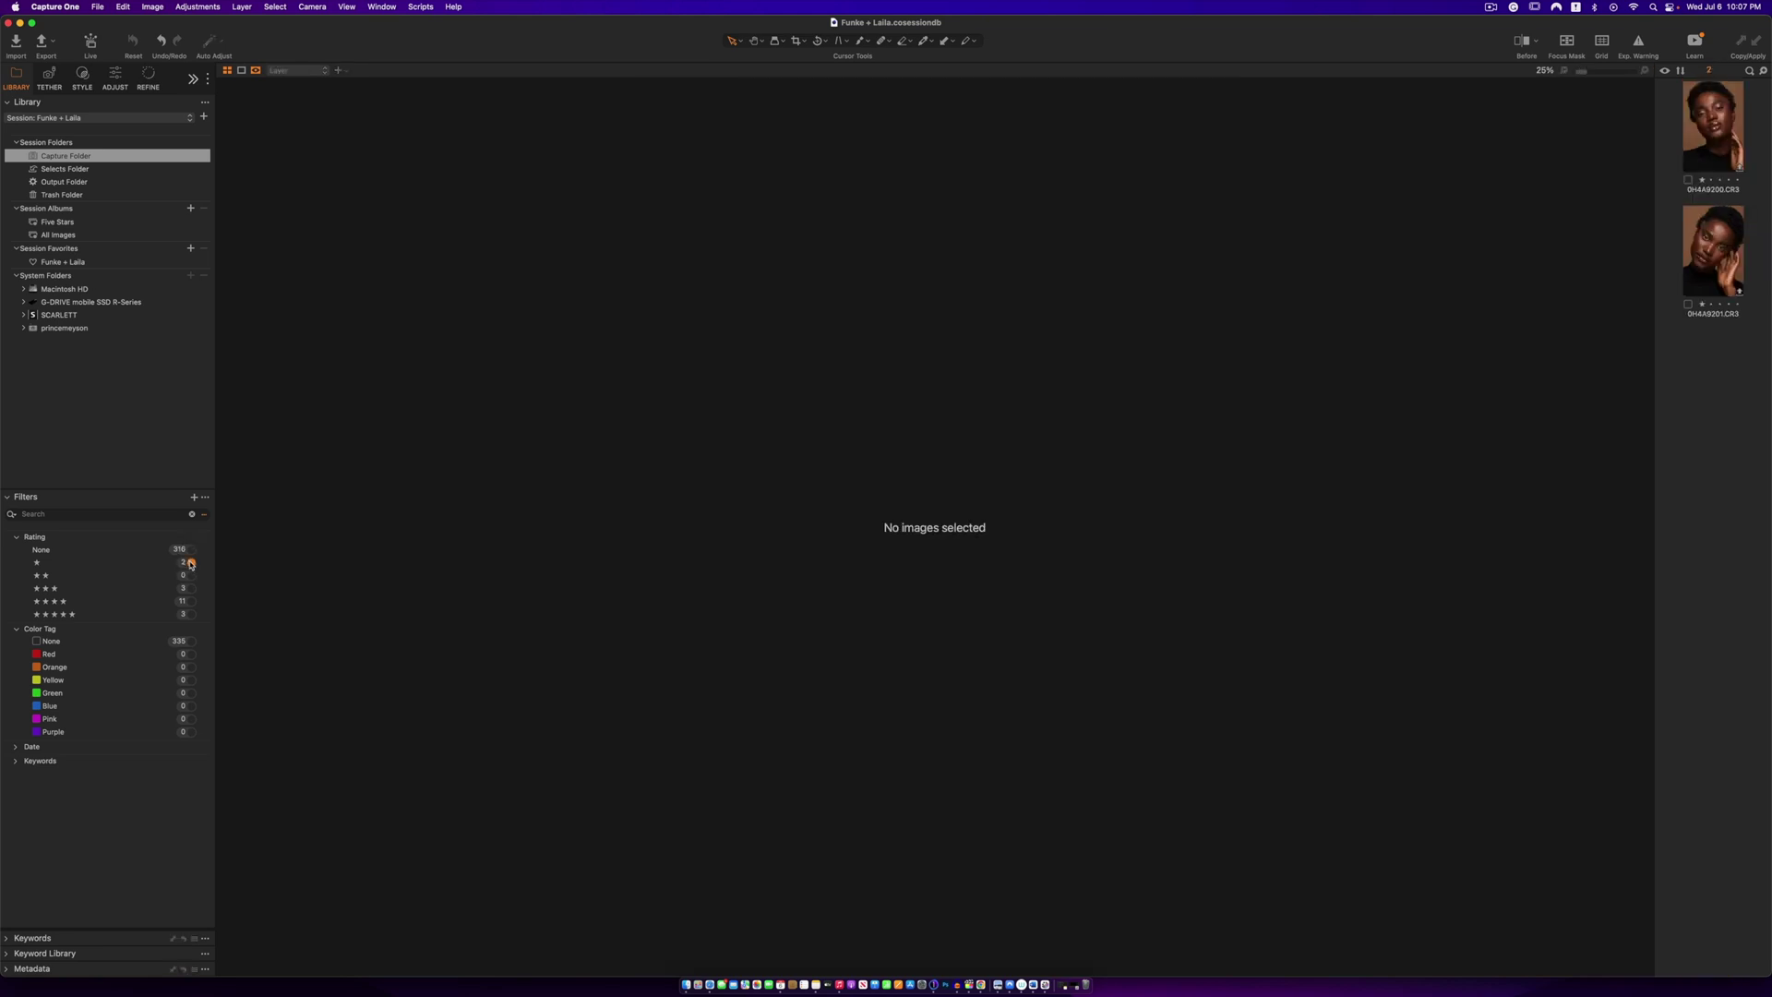
click(1714, 130)
click(1720, 268)
click(1714, 129)
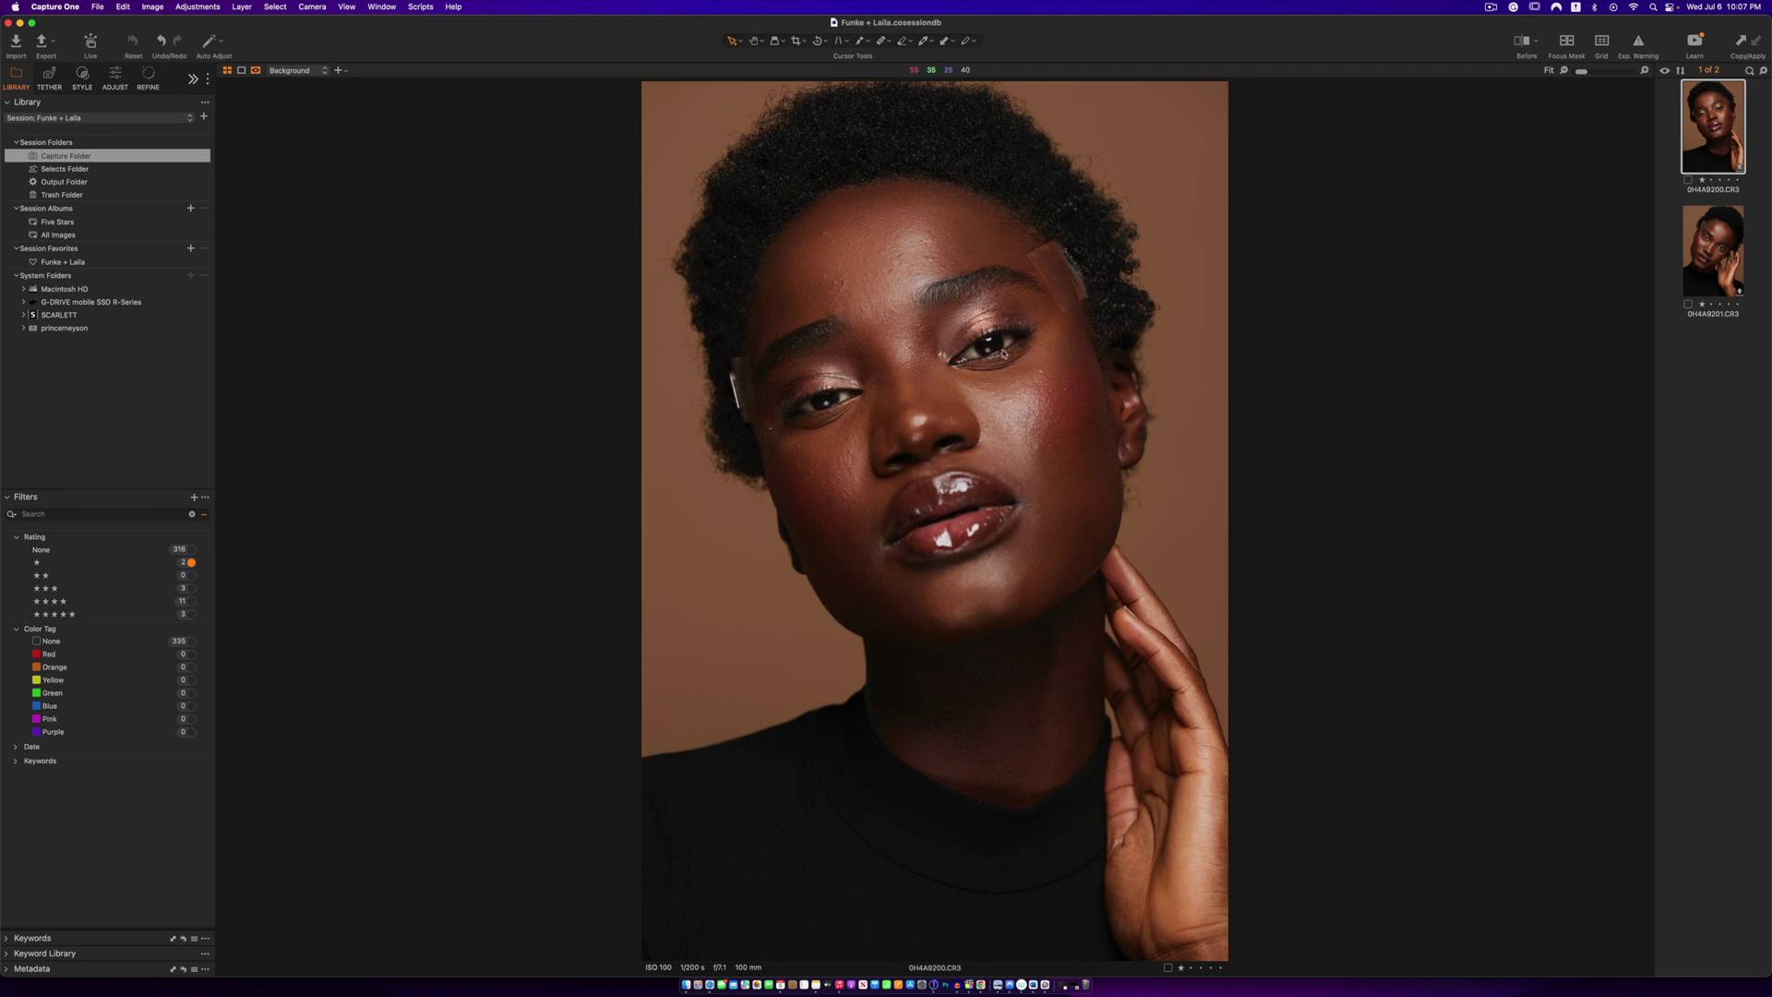
click(53, 567)
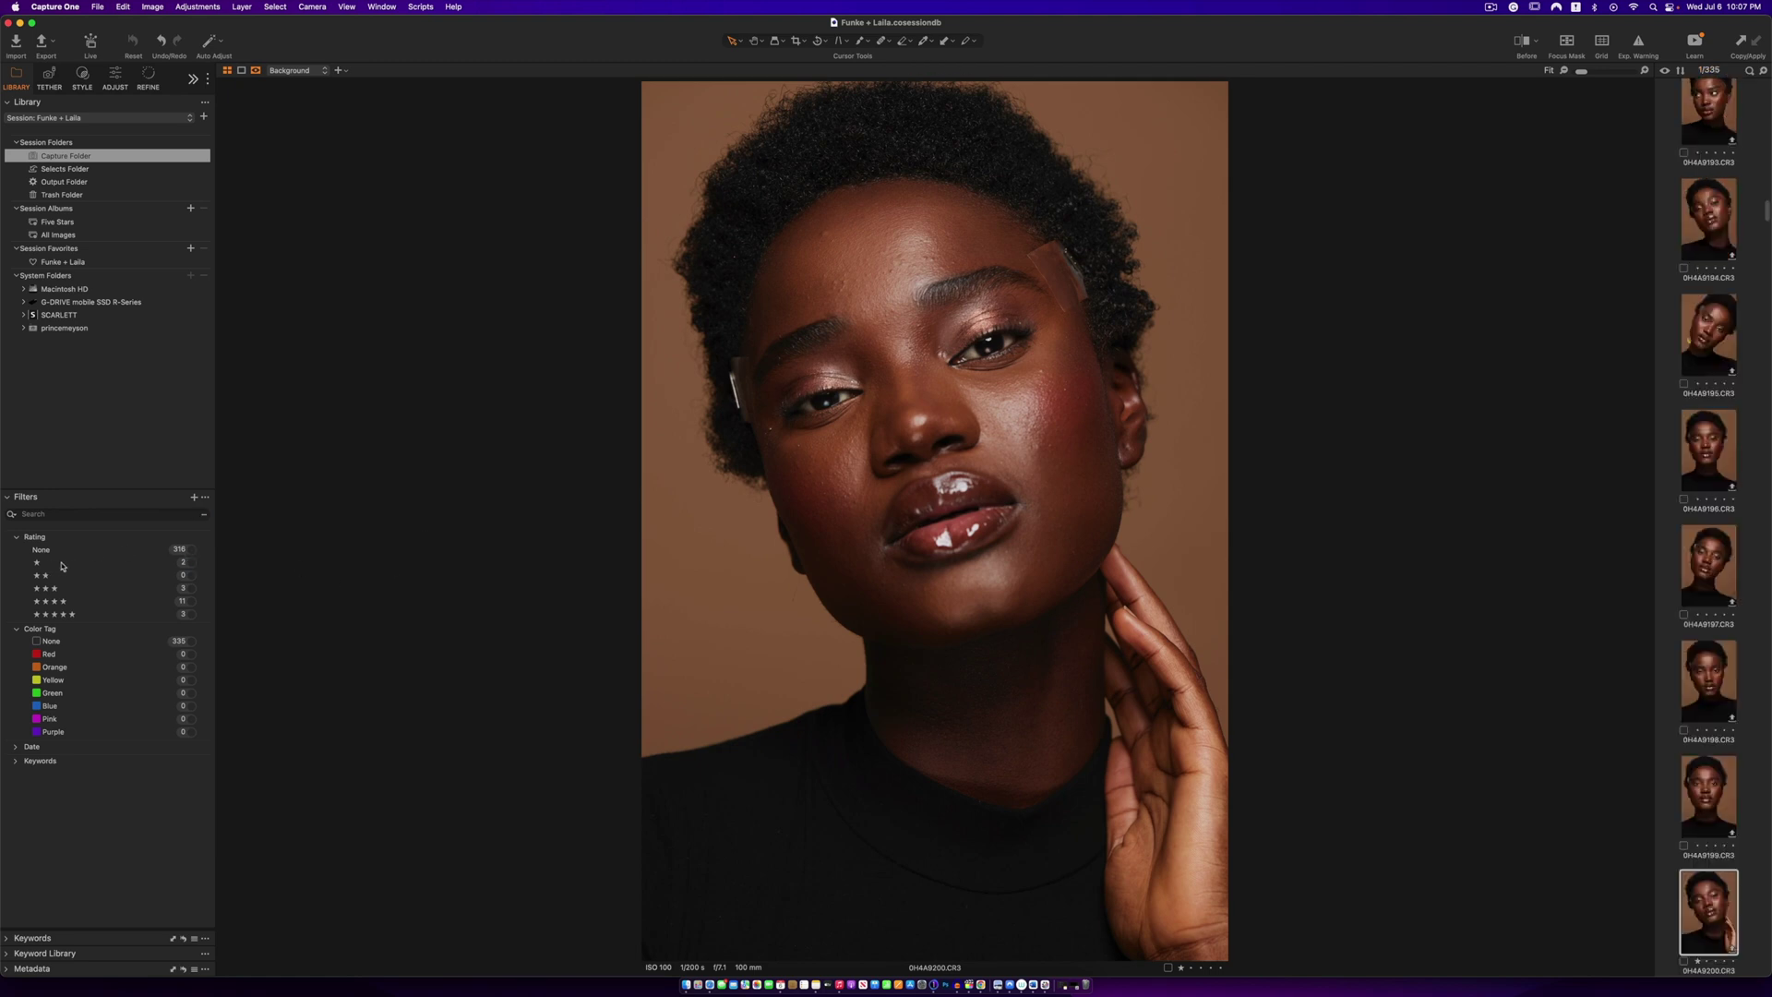
click(172, 576)
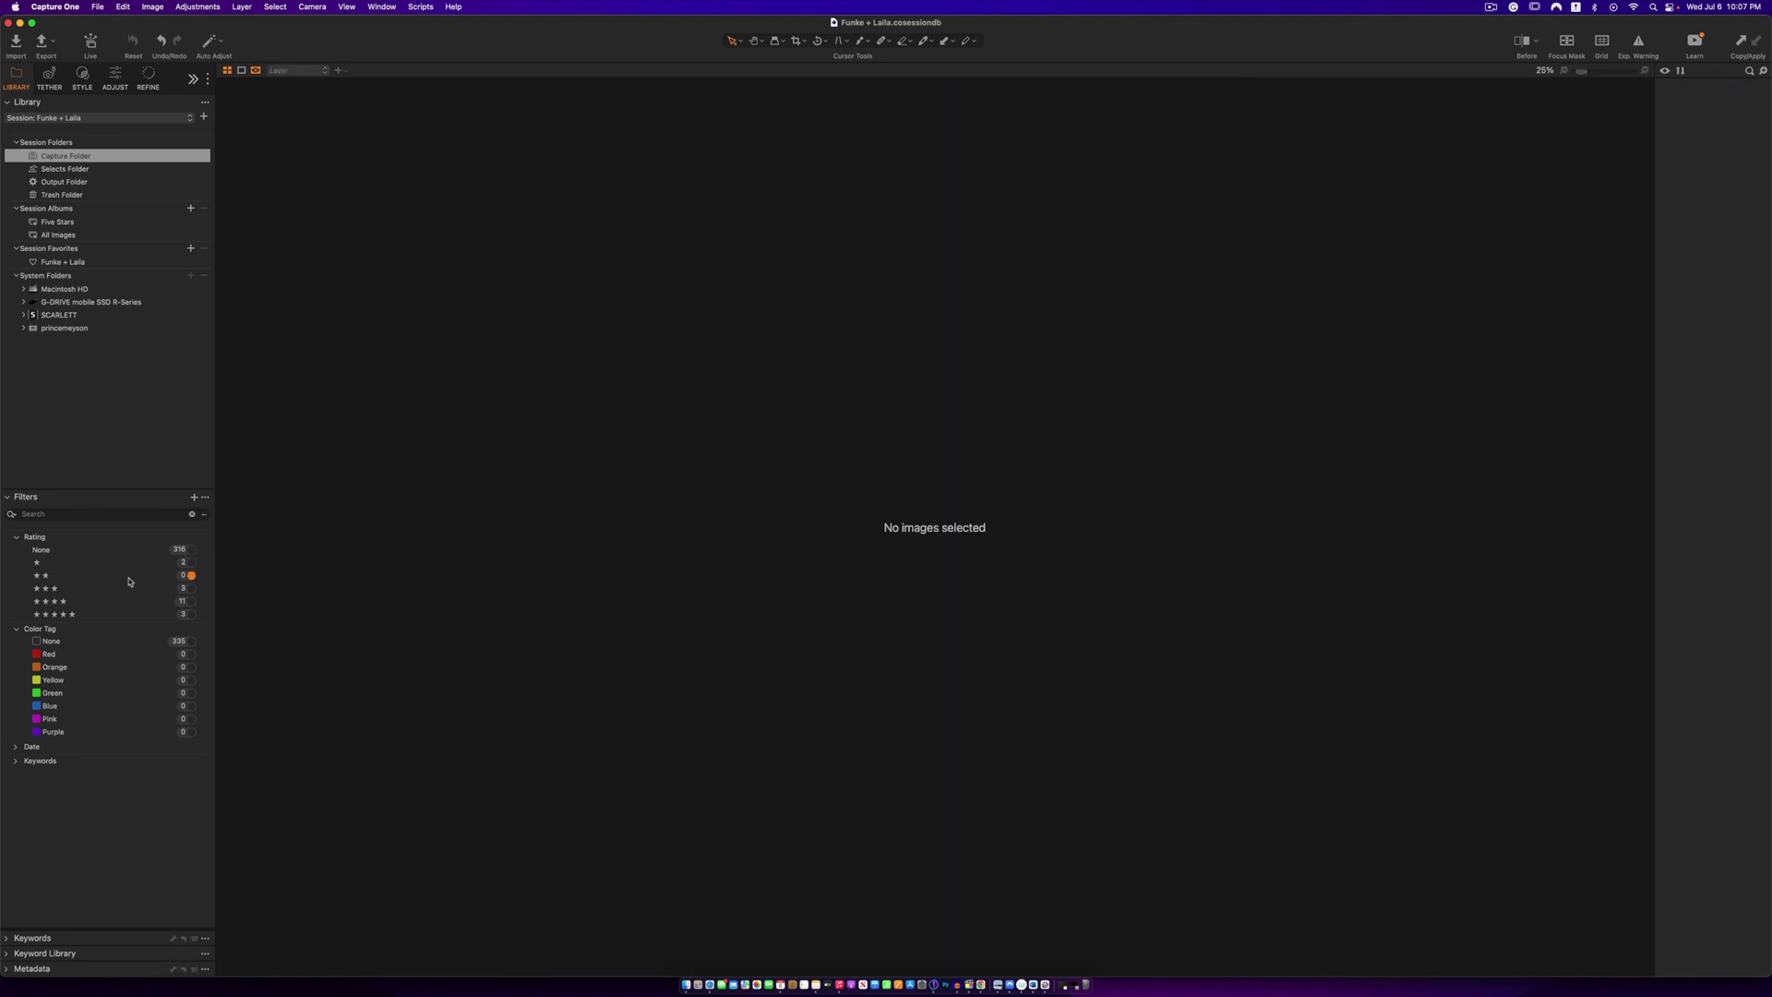
- Clear the rating filter and rate 0H4A9149.CR3 one star, 0H4A9150.CR3 two stars and 0H4A9151.CR3 three stars
click(191, 549)
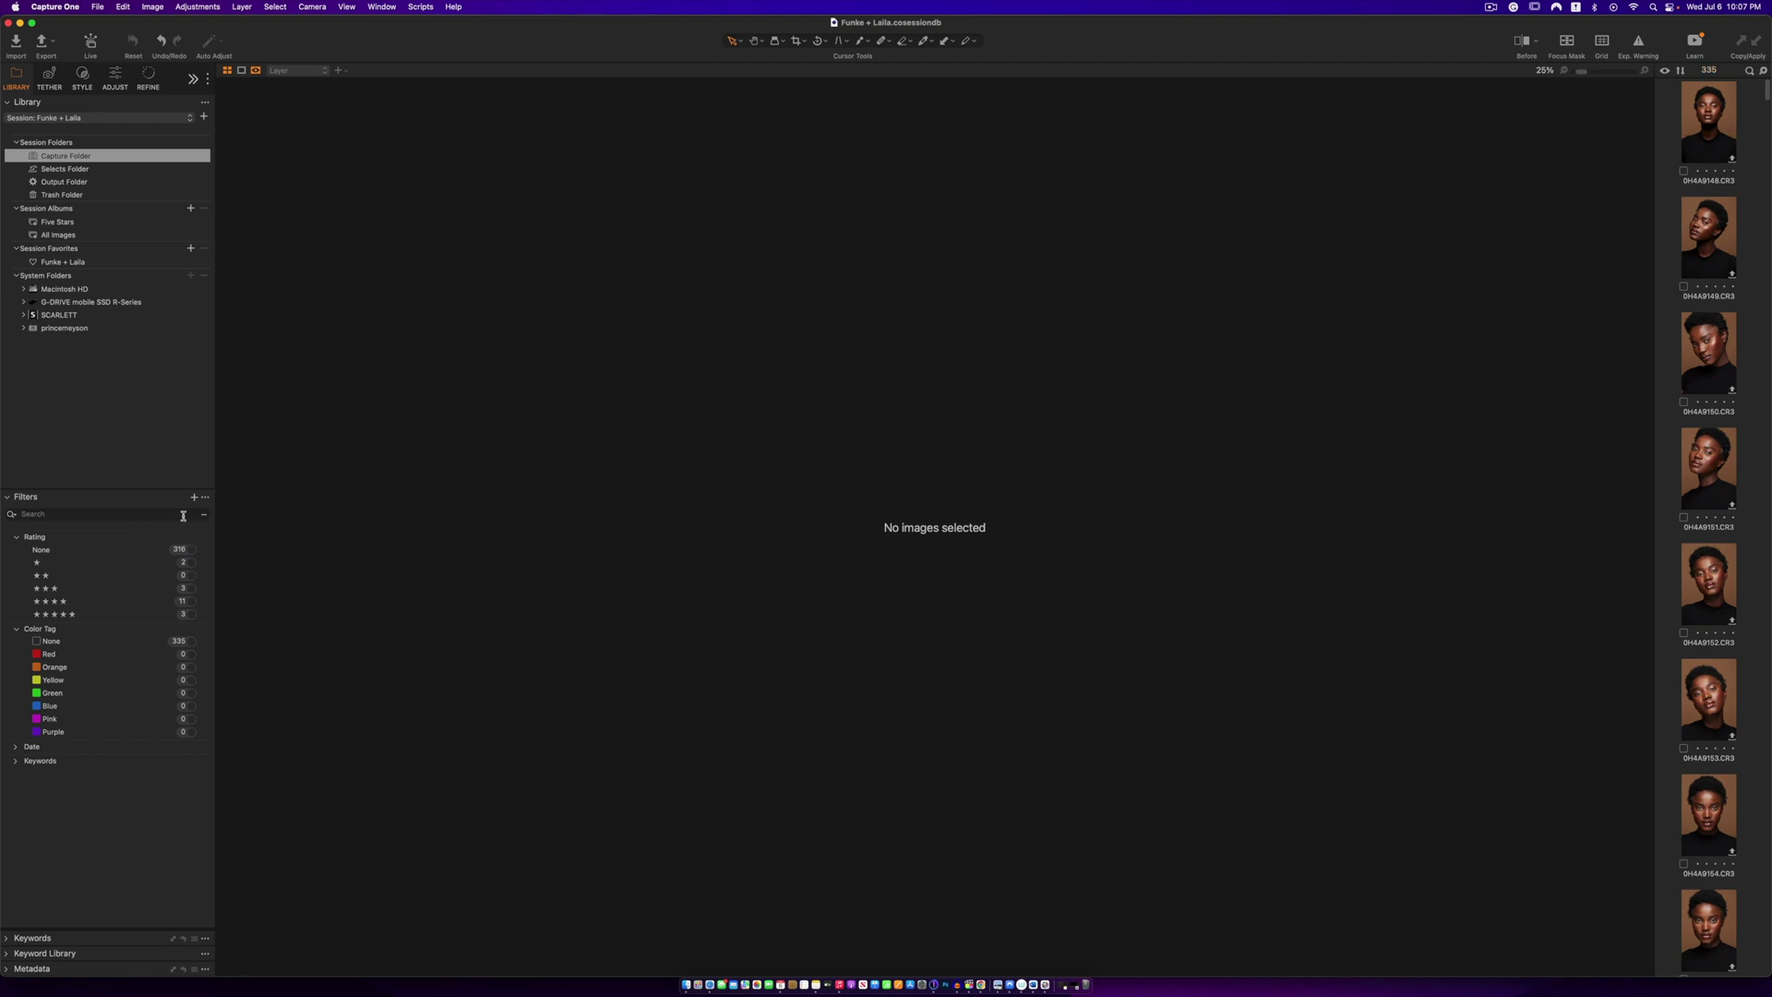
click(1704, 253)
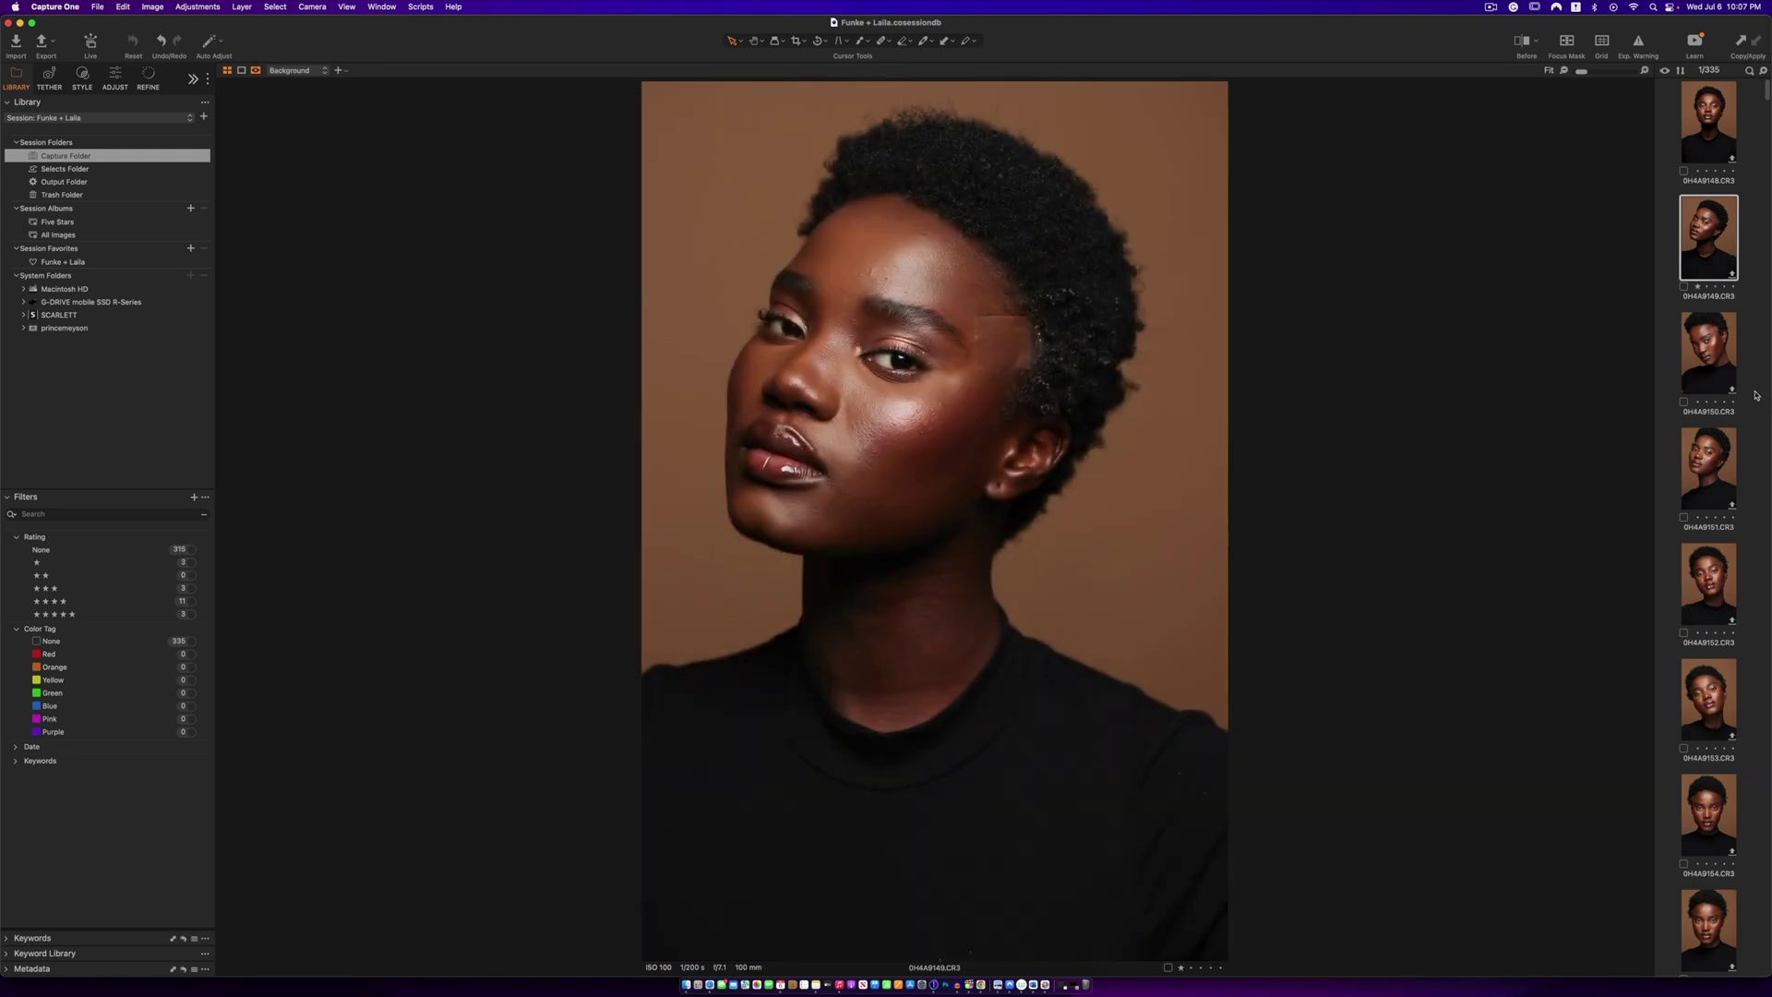
click(1711, 360)
key(2)
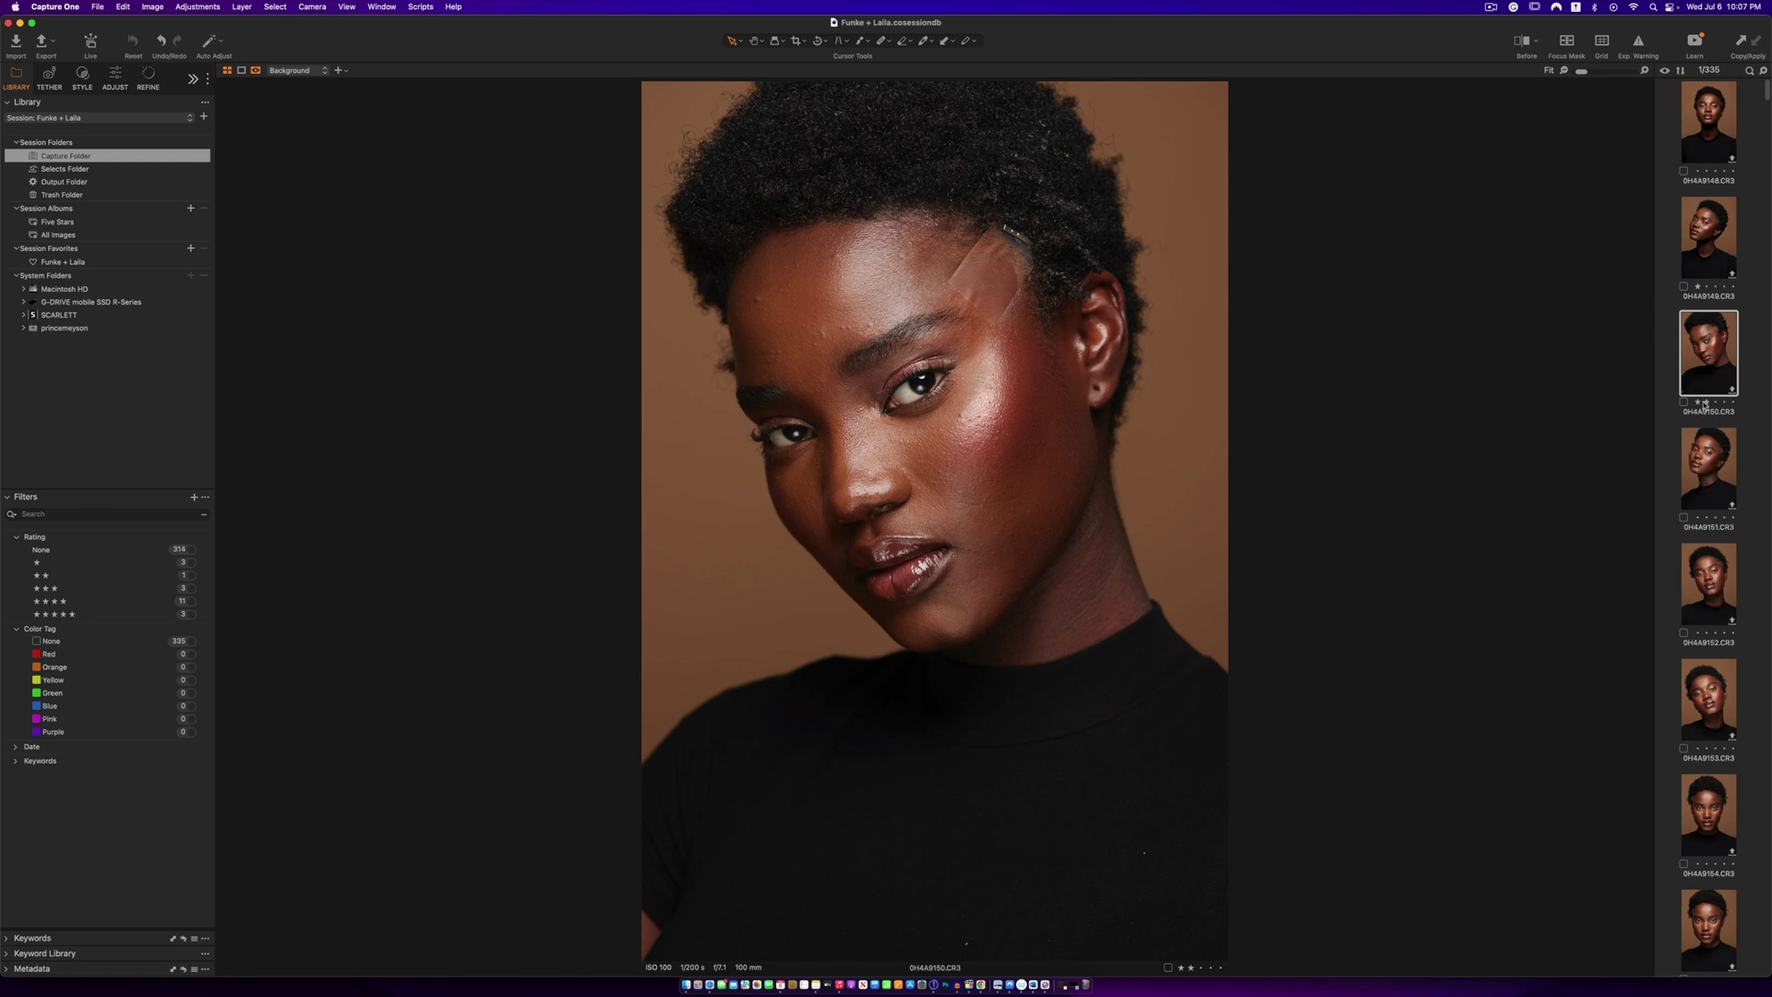
click(1704, 467)
key(3)
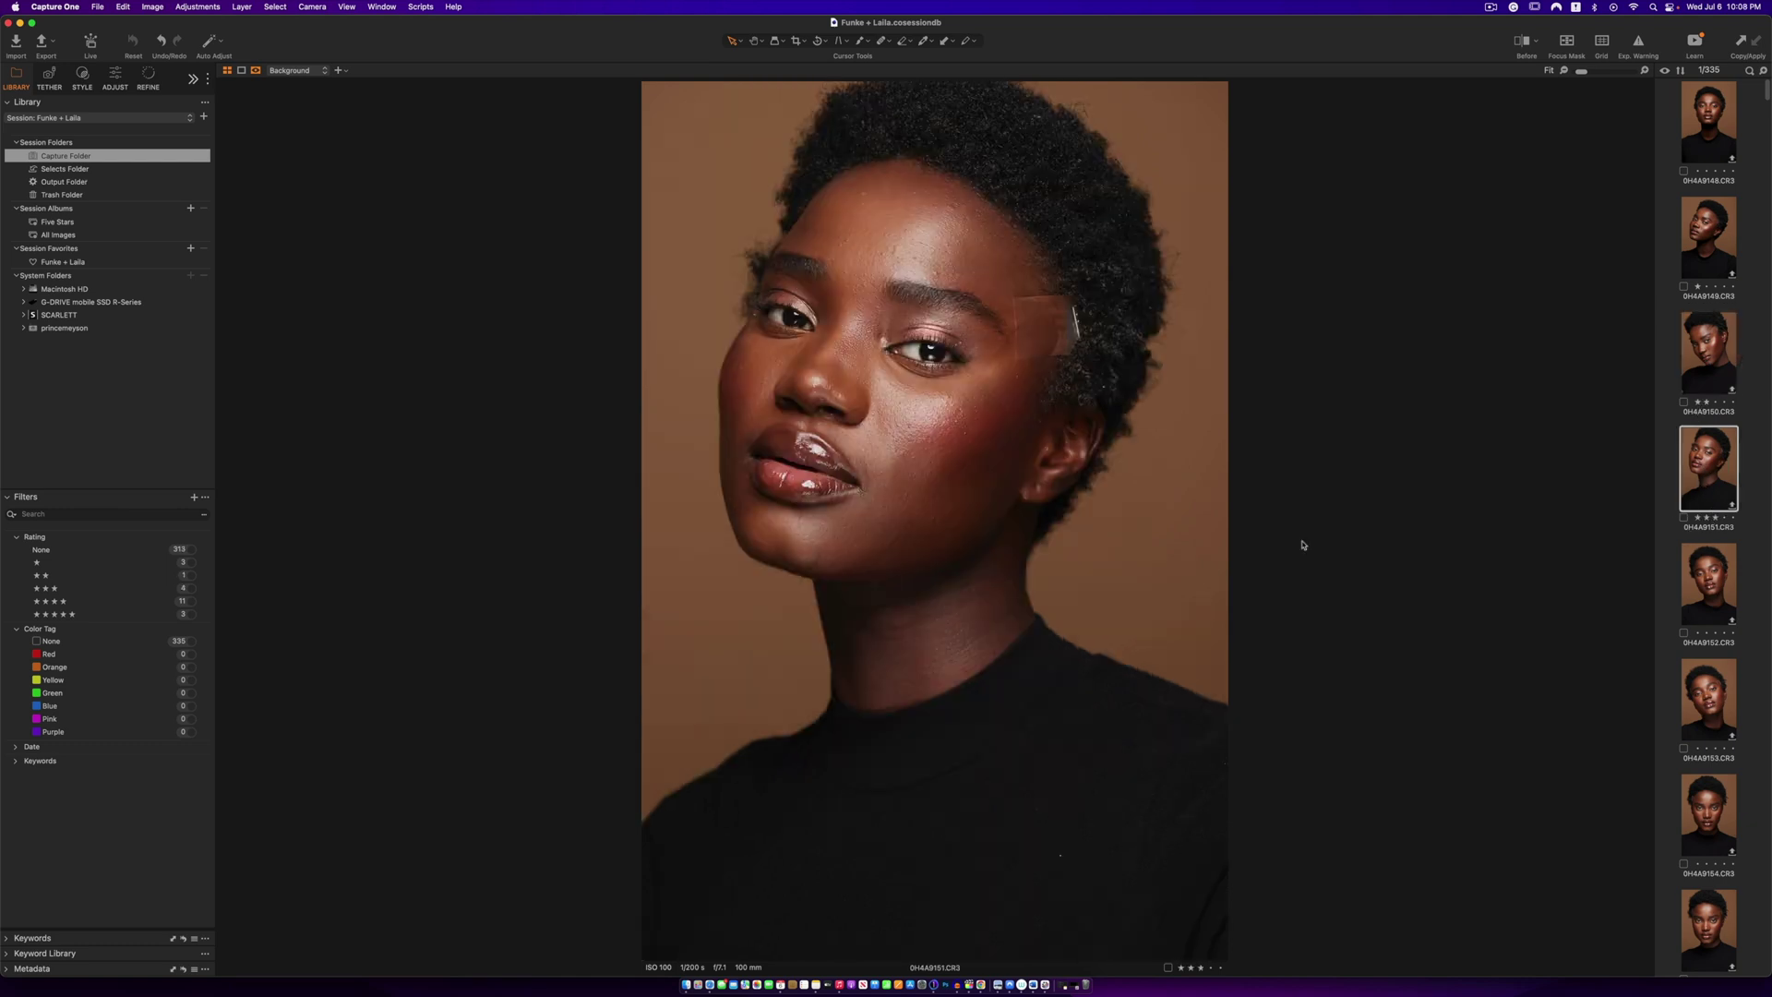
- Filter for one-star and two-star images in turn, previewing the images in each result
click(188, 565)
click(1713, 125)
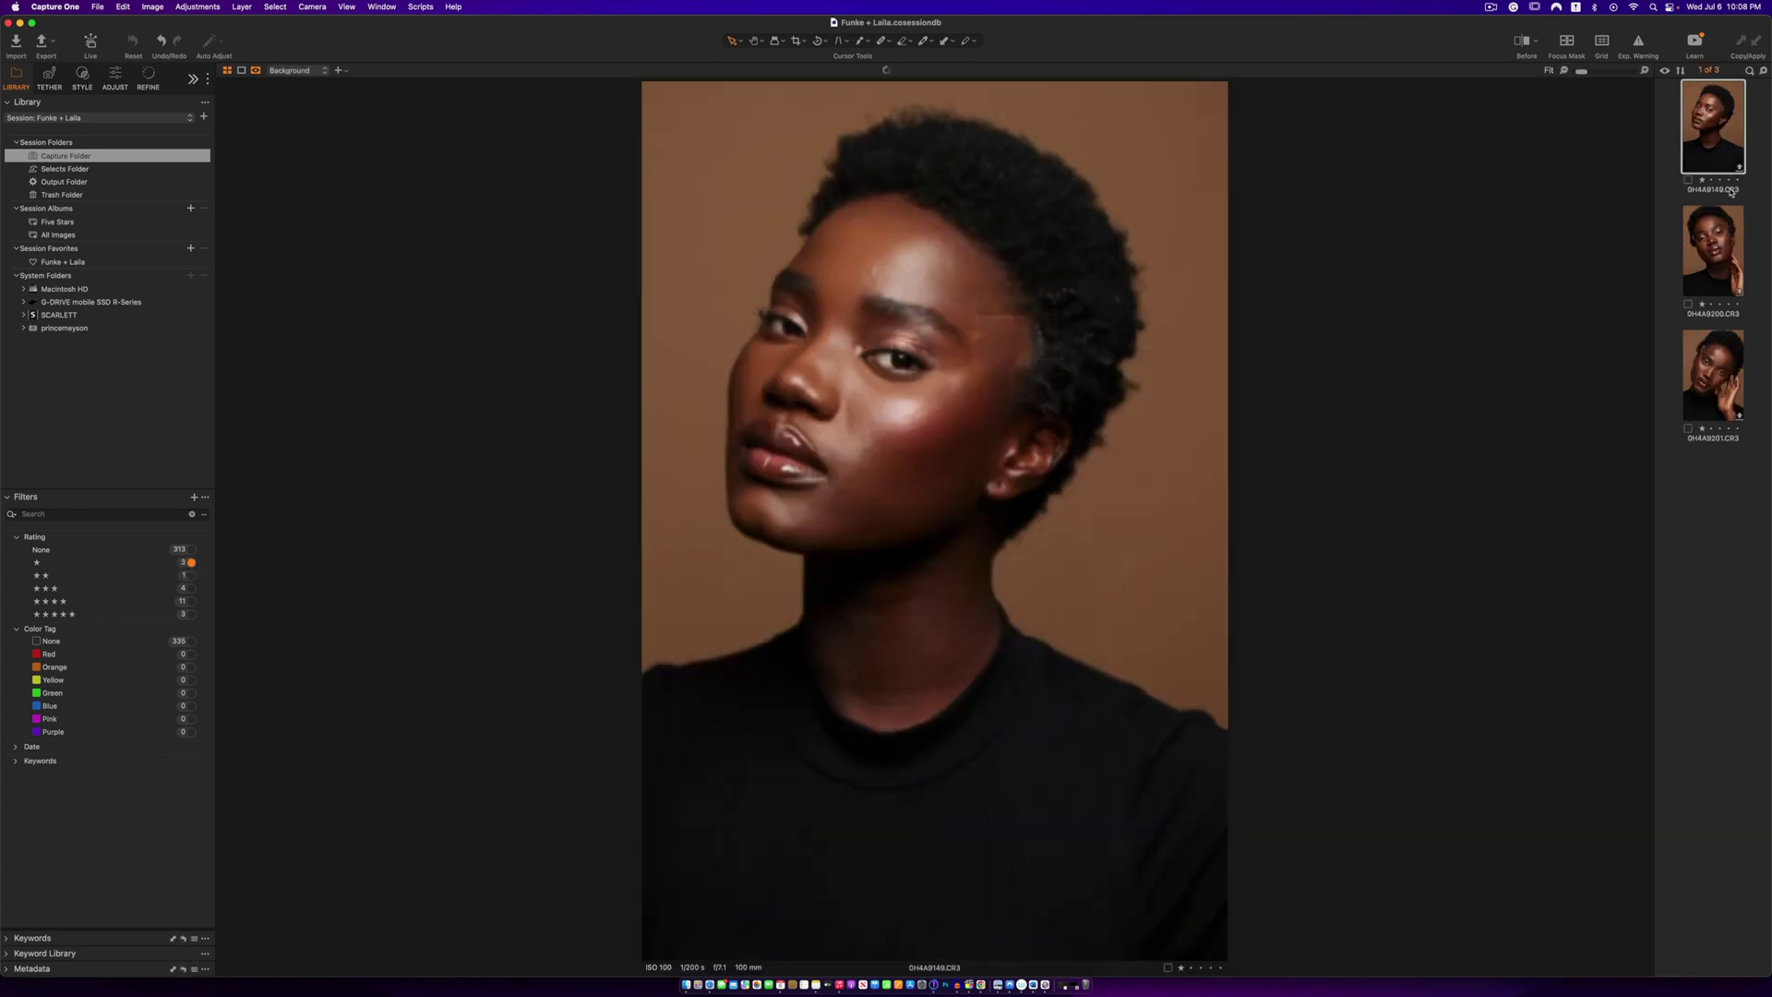
key(Right)
key(Right)
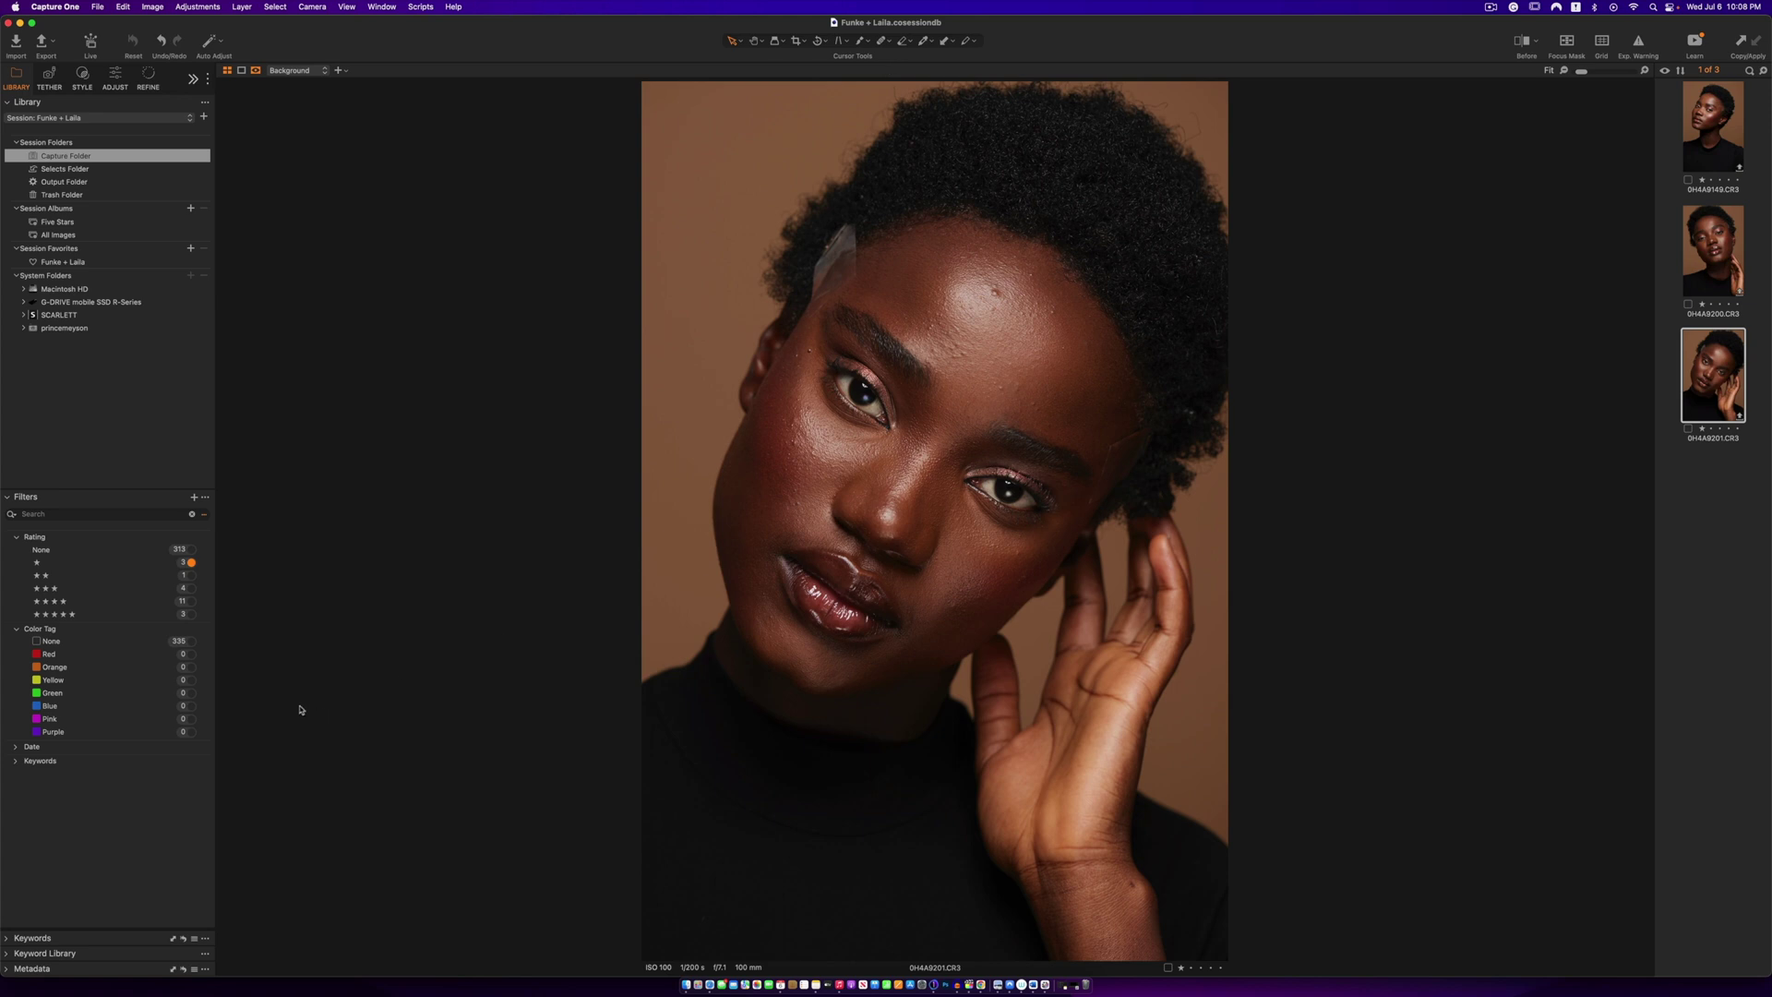
click(188, 575)
click(1729, 95)
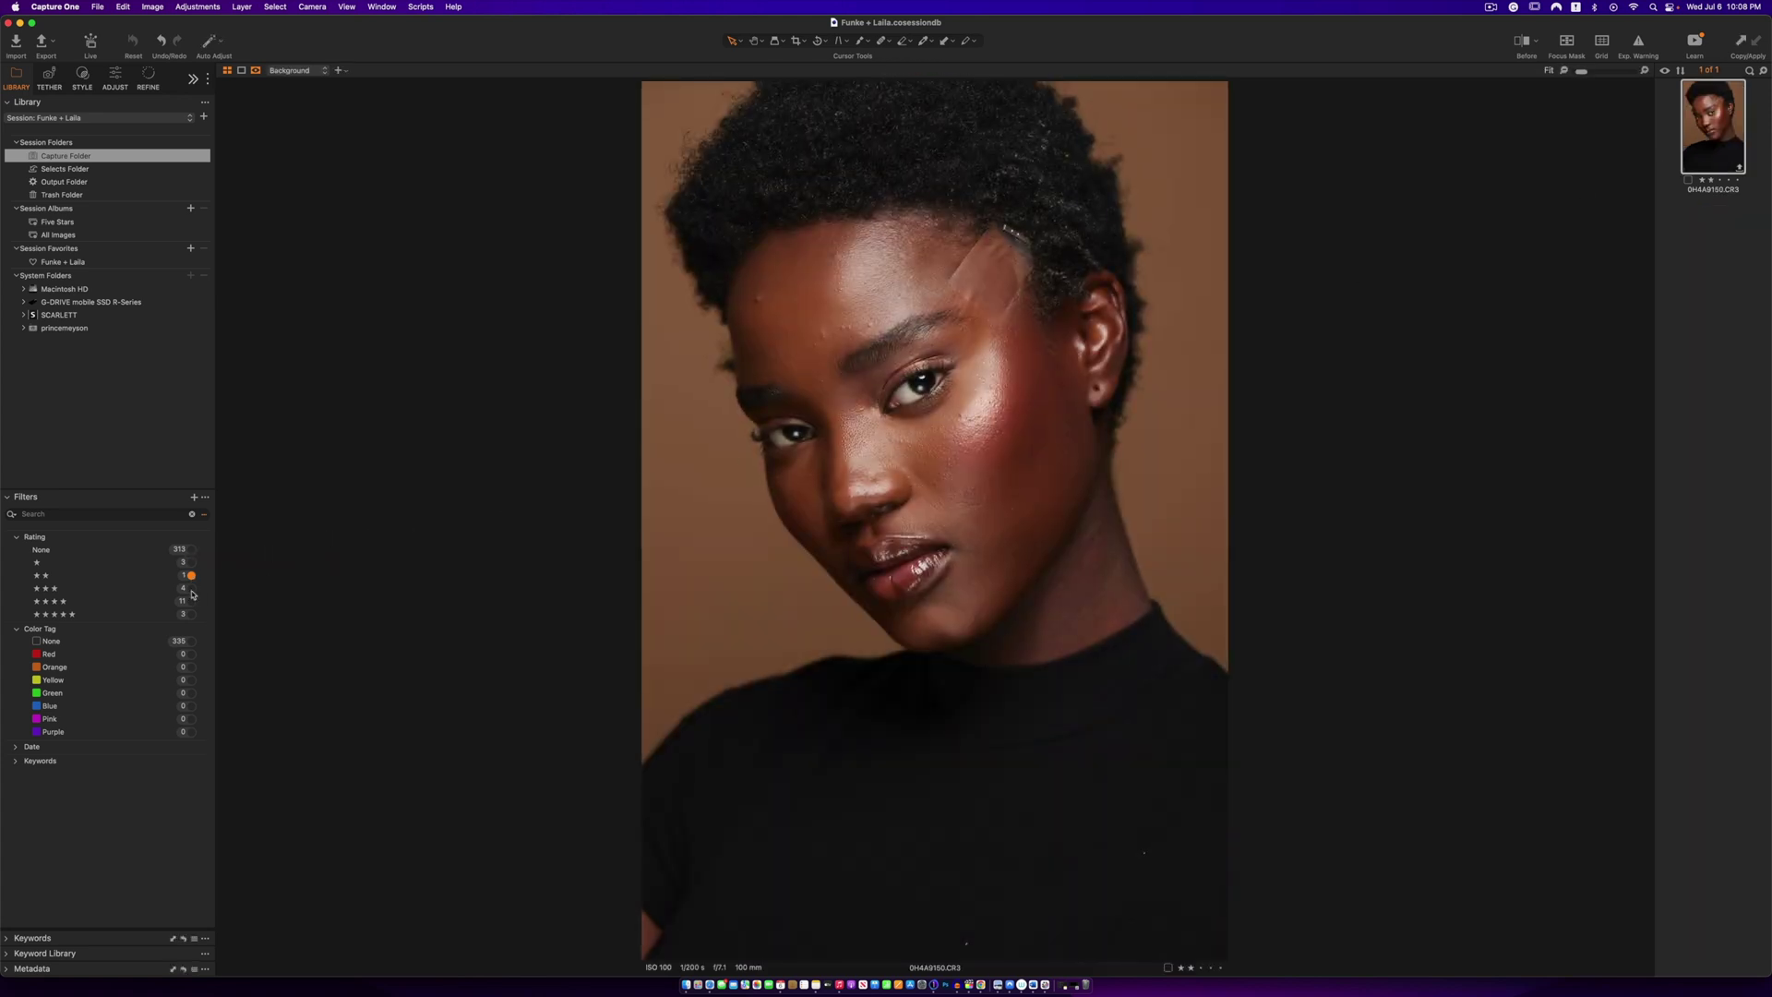
- Filter for three-star images, preview the red headwrap portraits and remove the rating from 0H4A9340.CR3
click(189, 588)
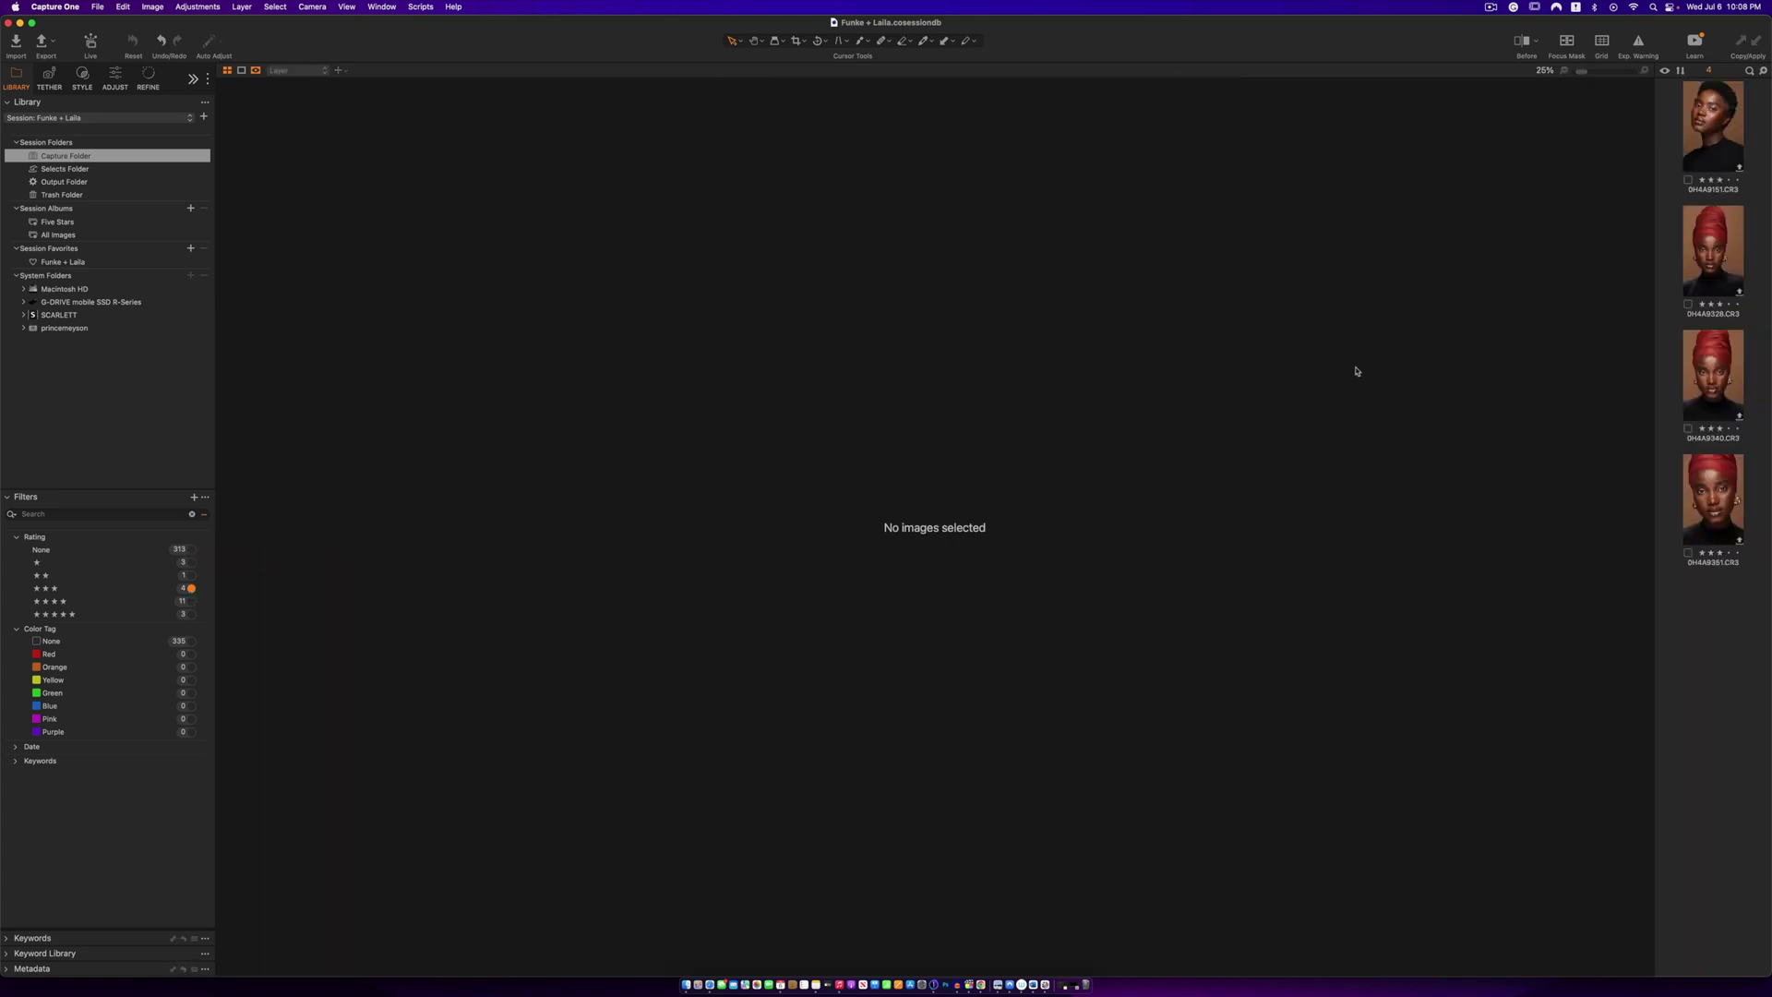
click(1712, 505)
click(1718, 222)
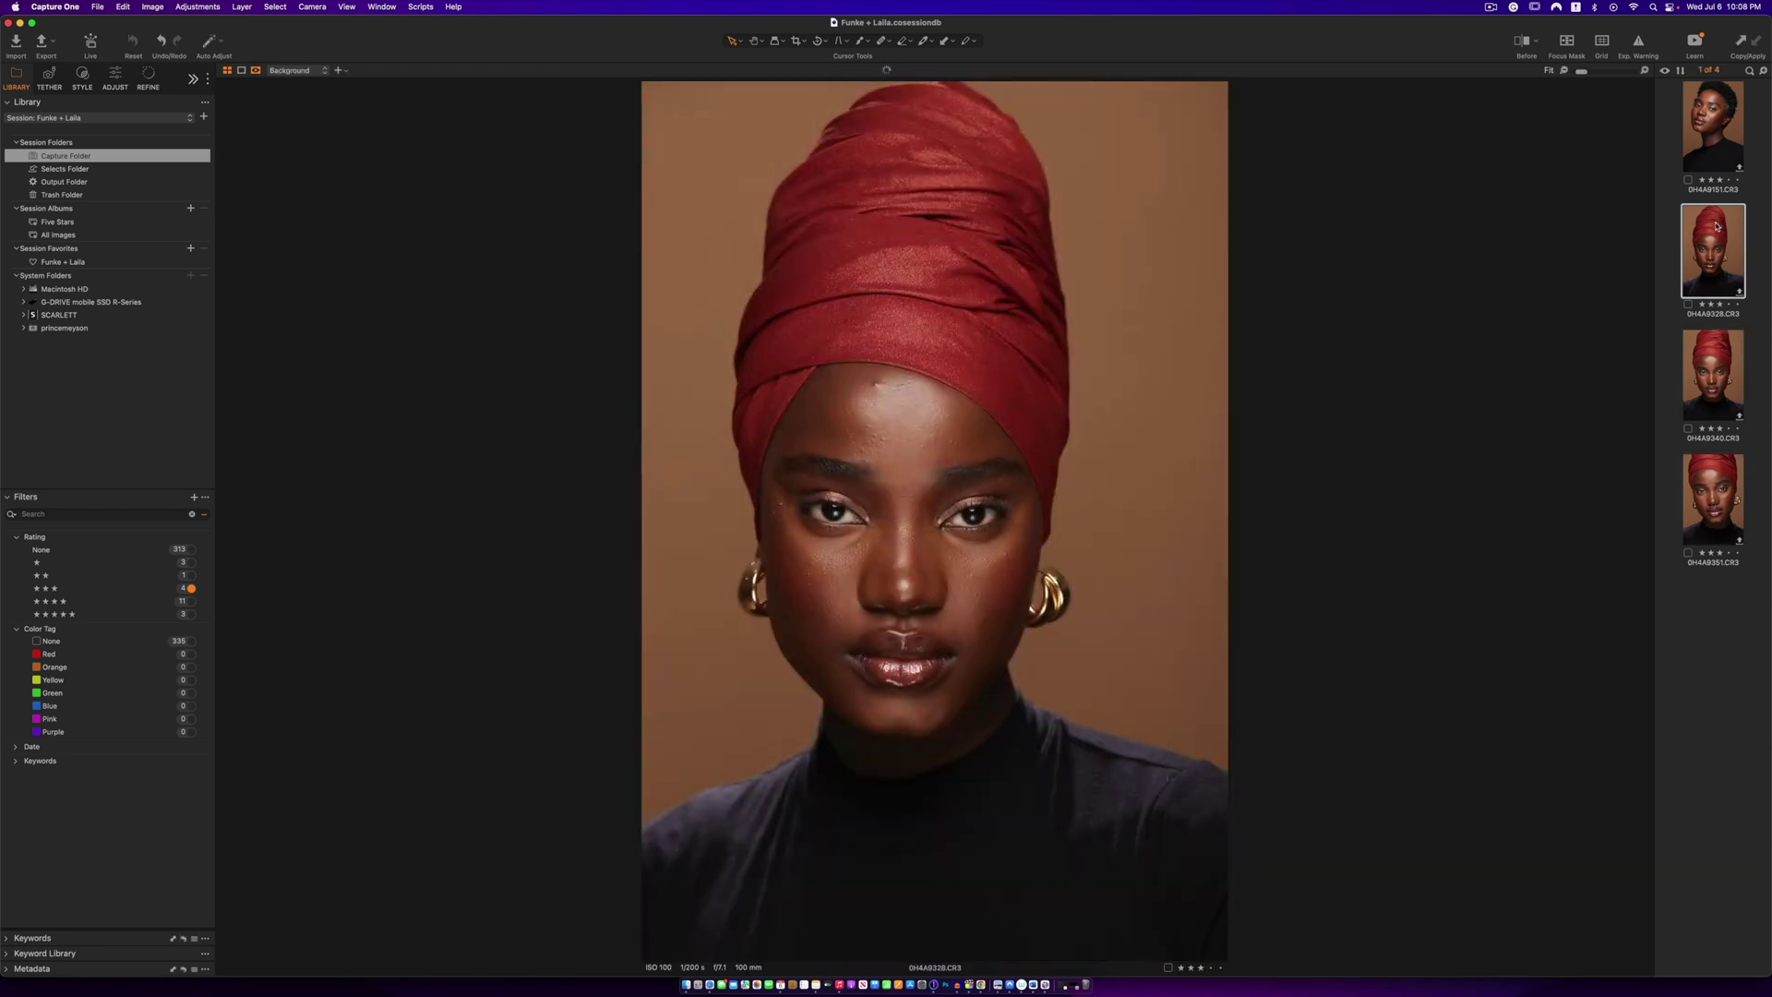
click(1714, 377)
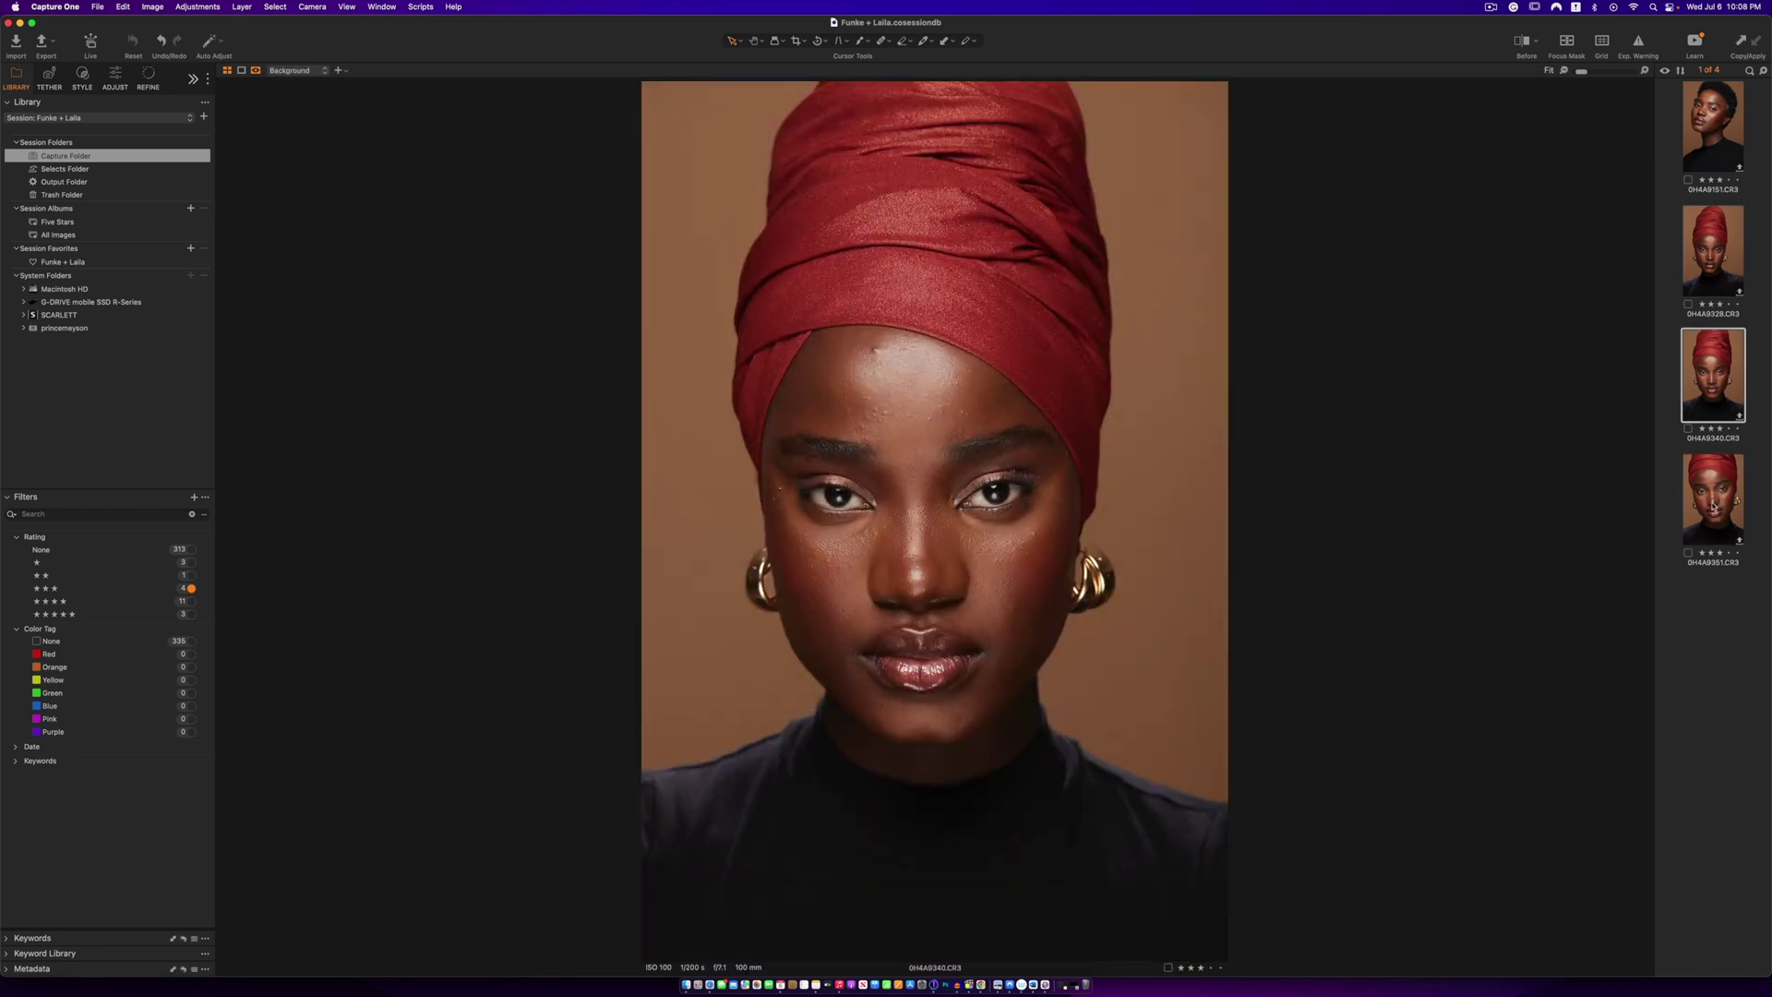
click(1704, 428)
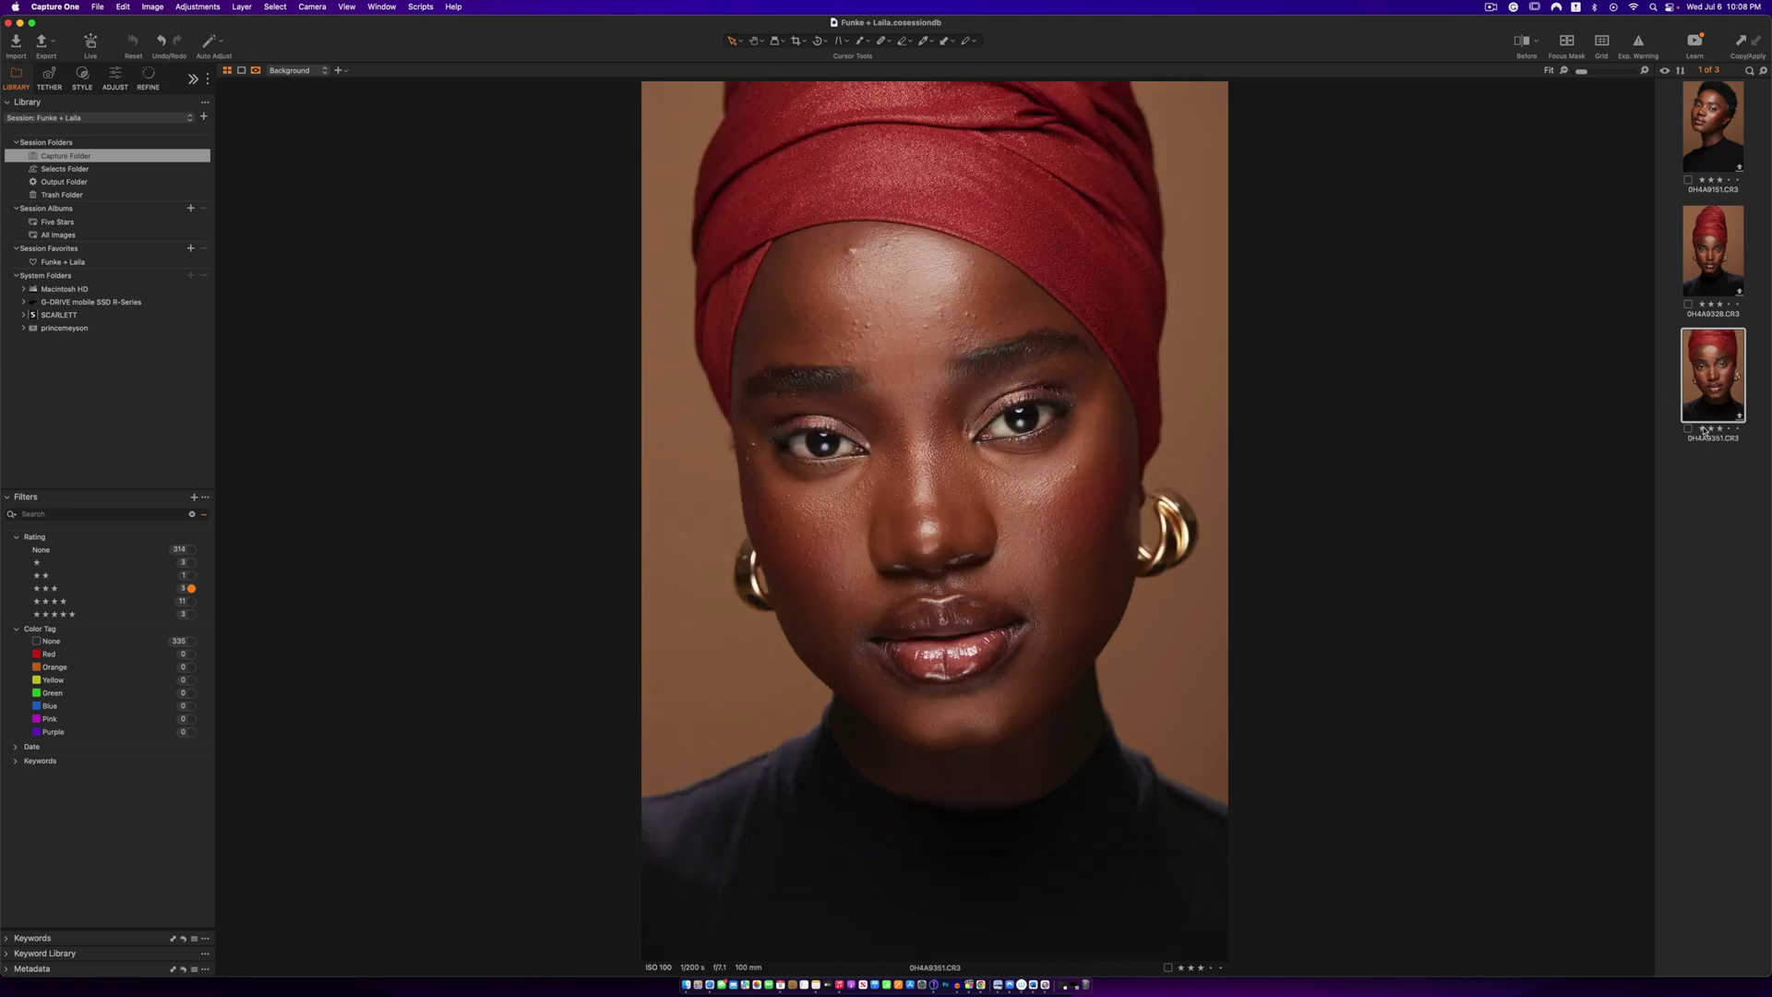
- Filter for unrated images and give 0H4A9356.CR3 and 0H4A9360.CR3 a one-star rating
click(191, 550)
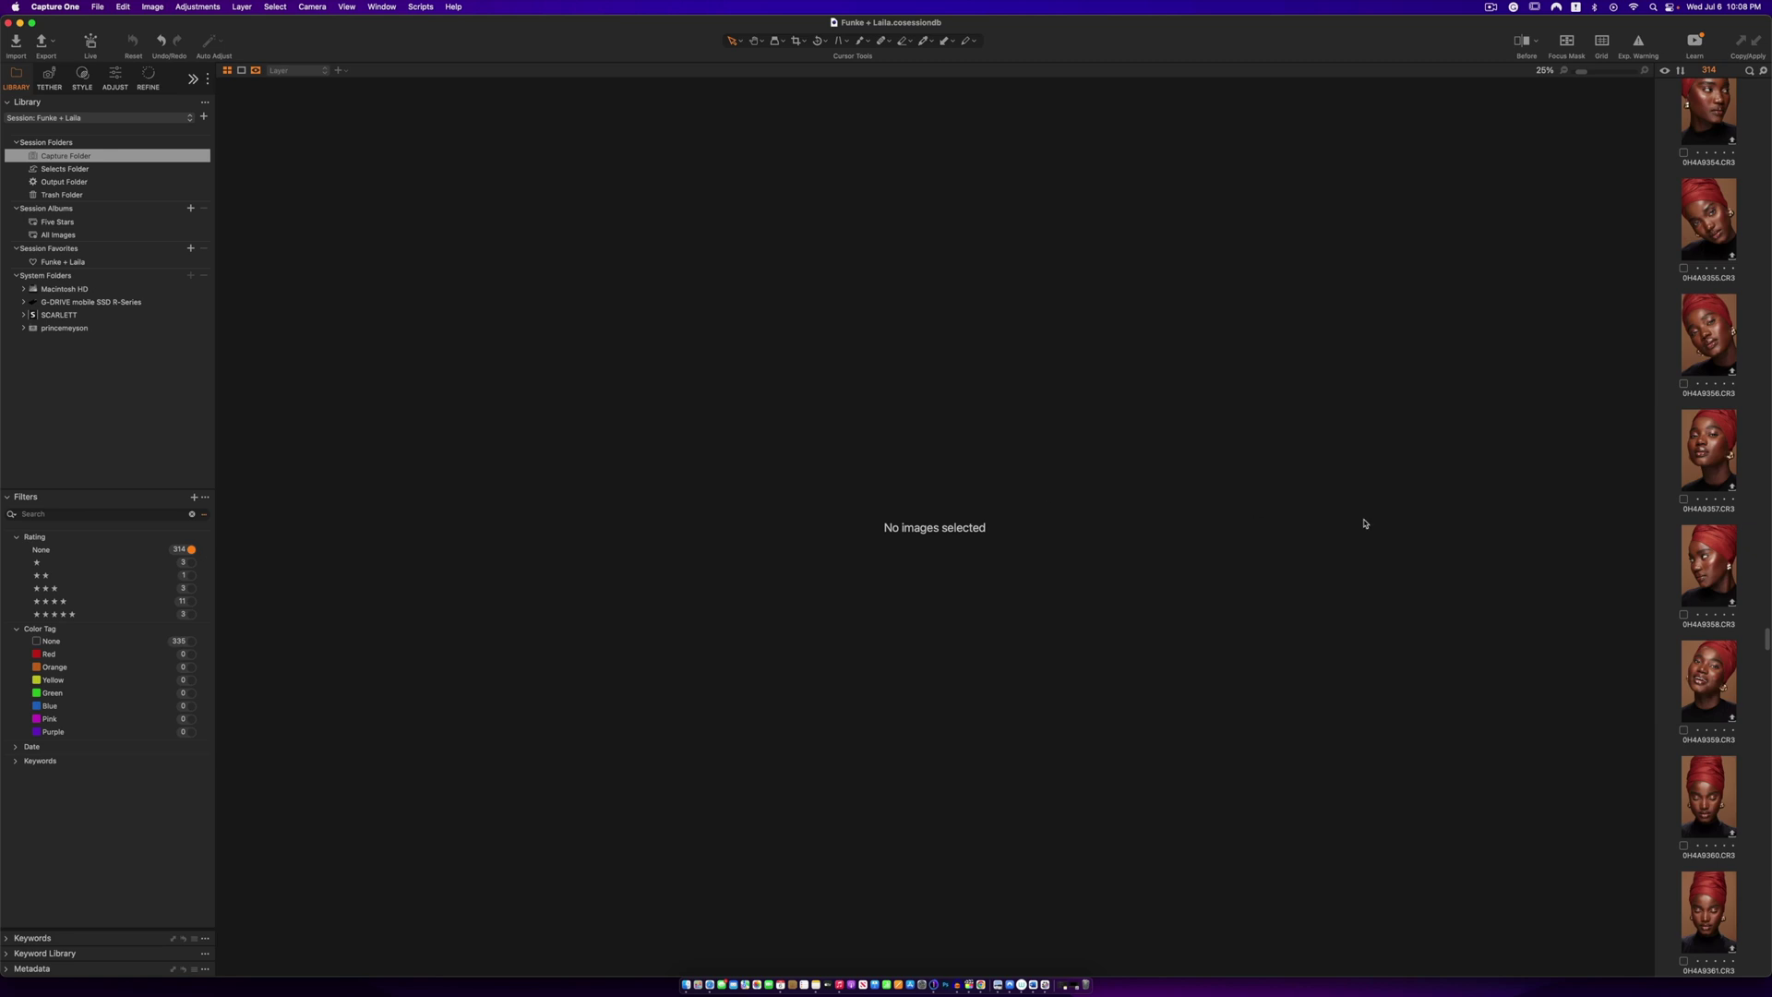
click(1717, 347)
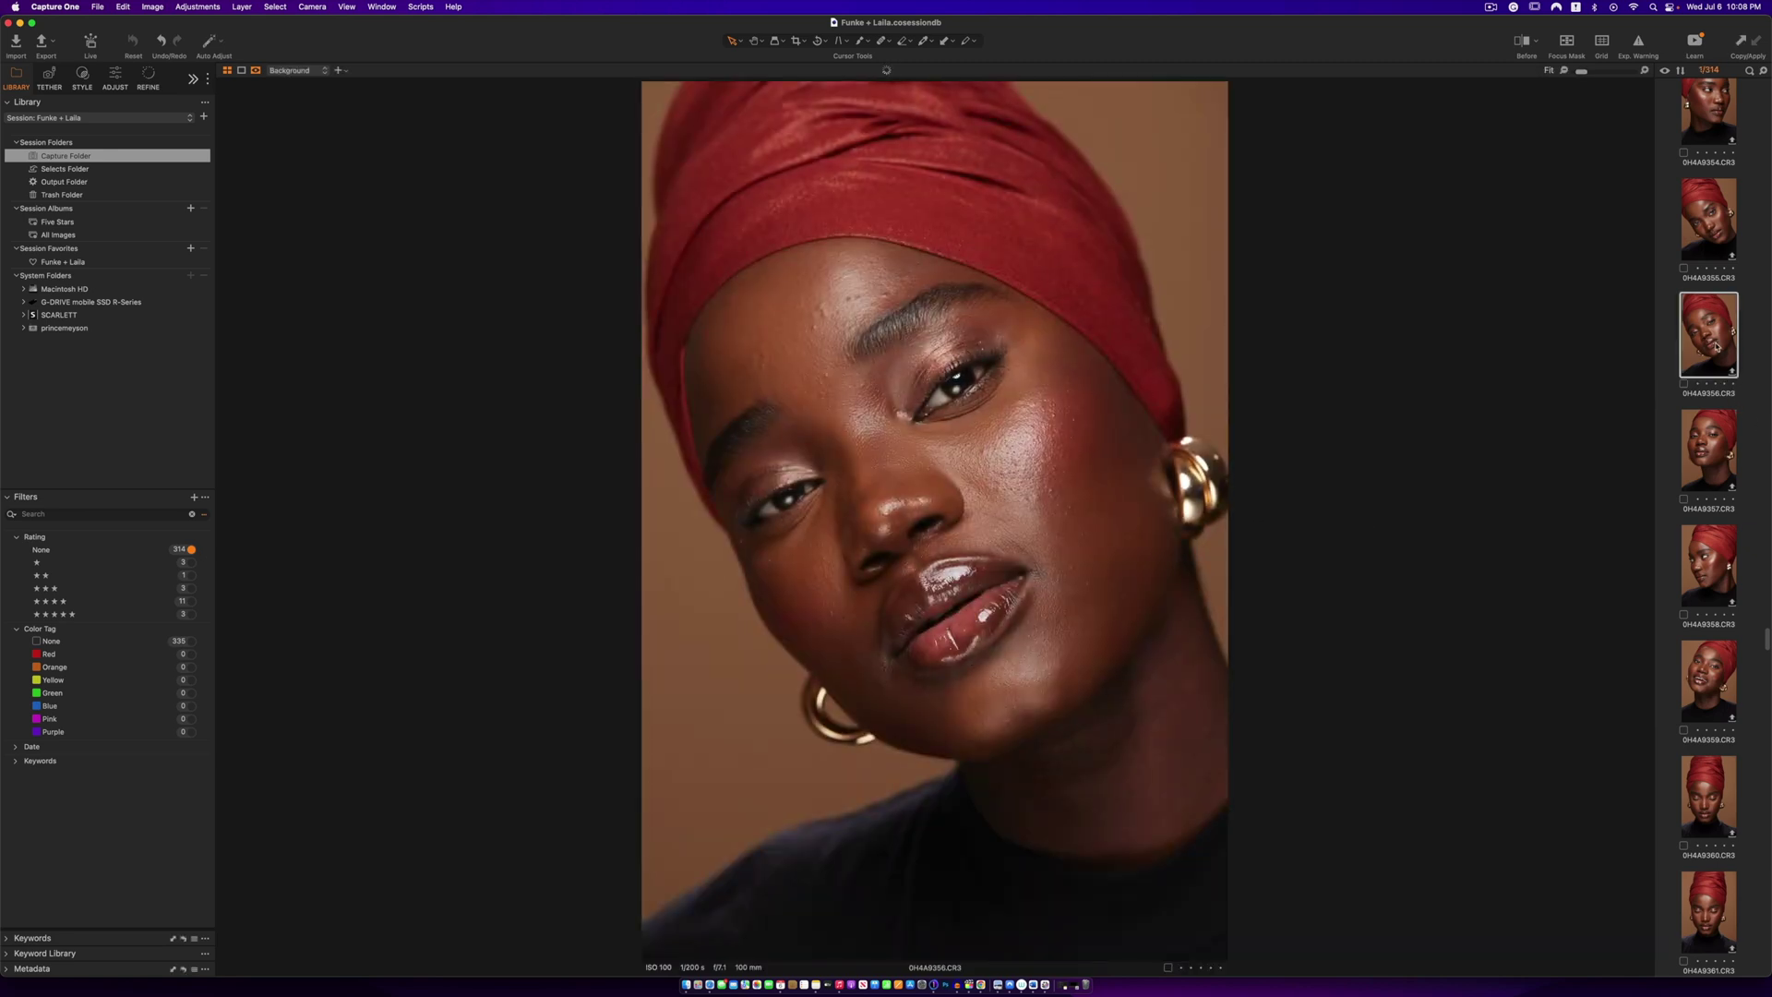
key(1)
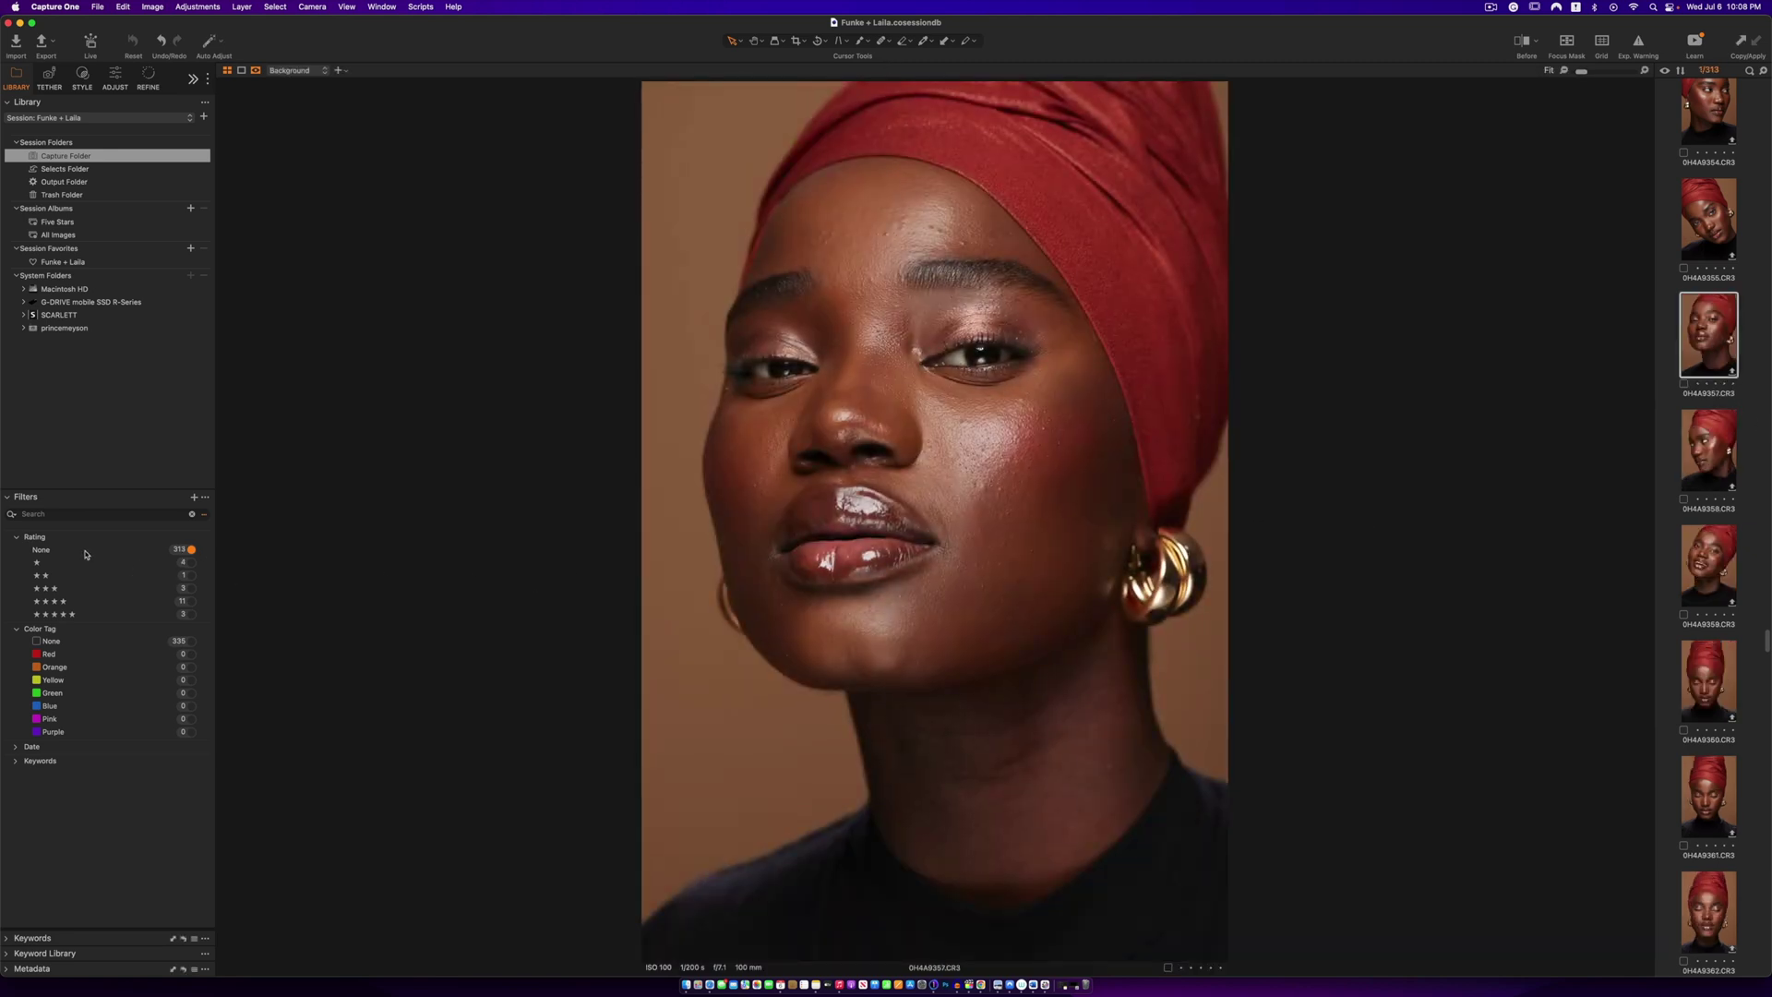
click(16, 513)
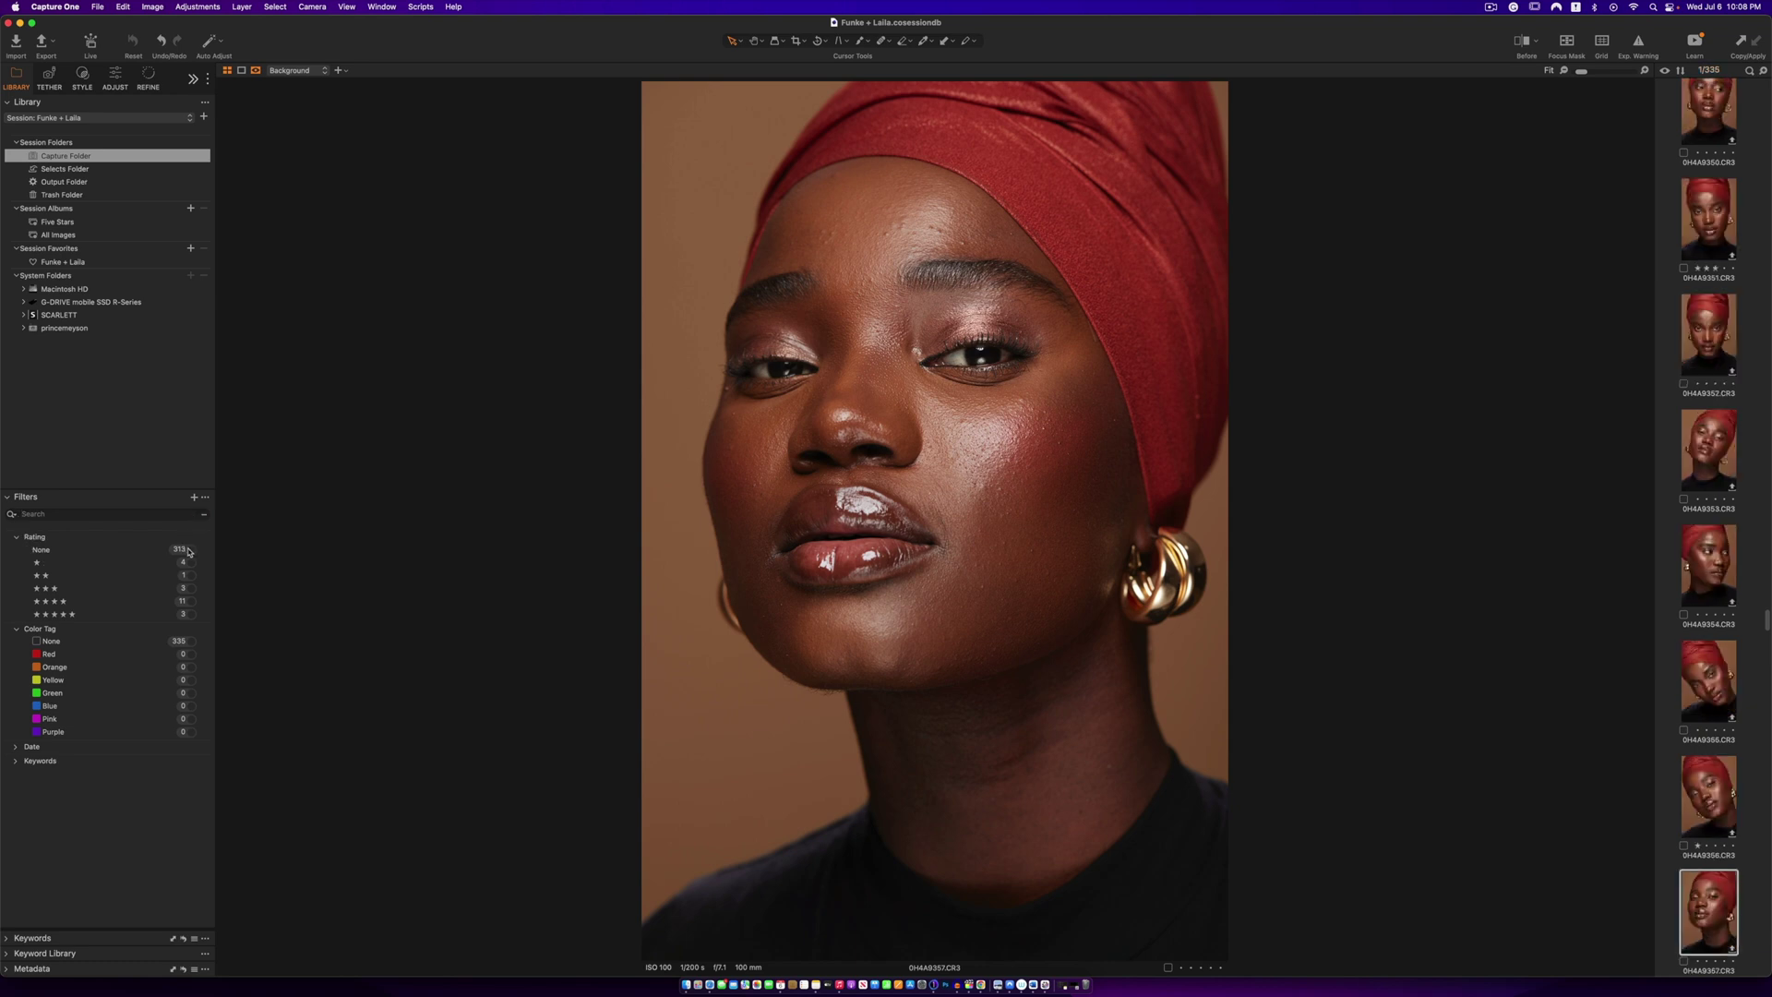
click(1704, 498)
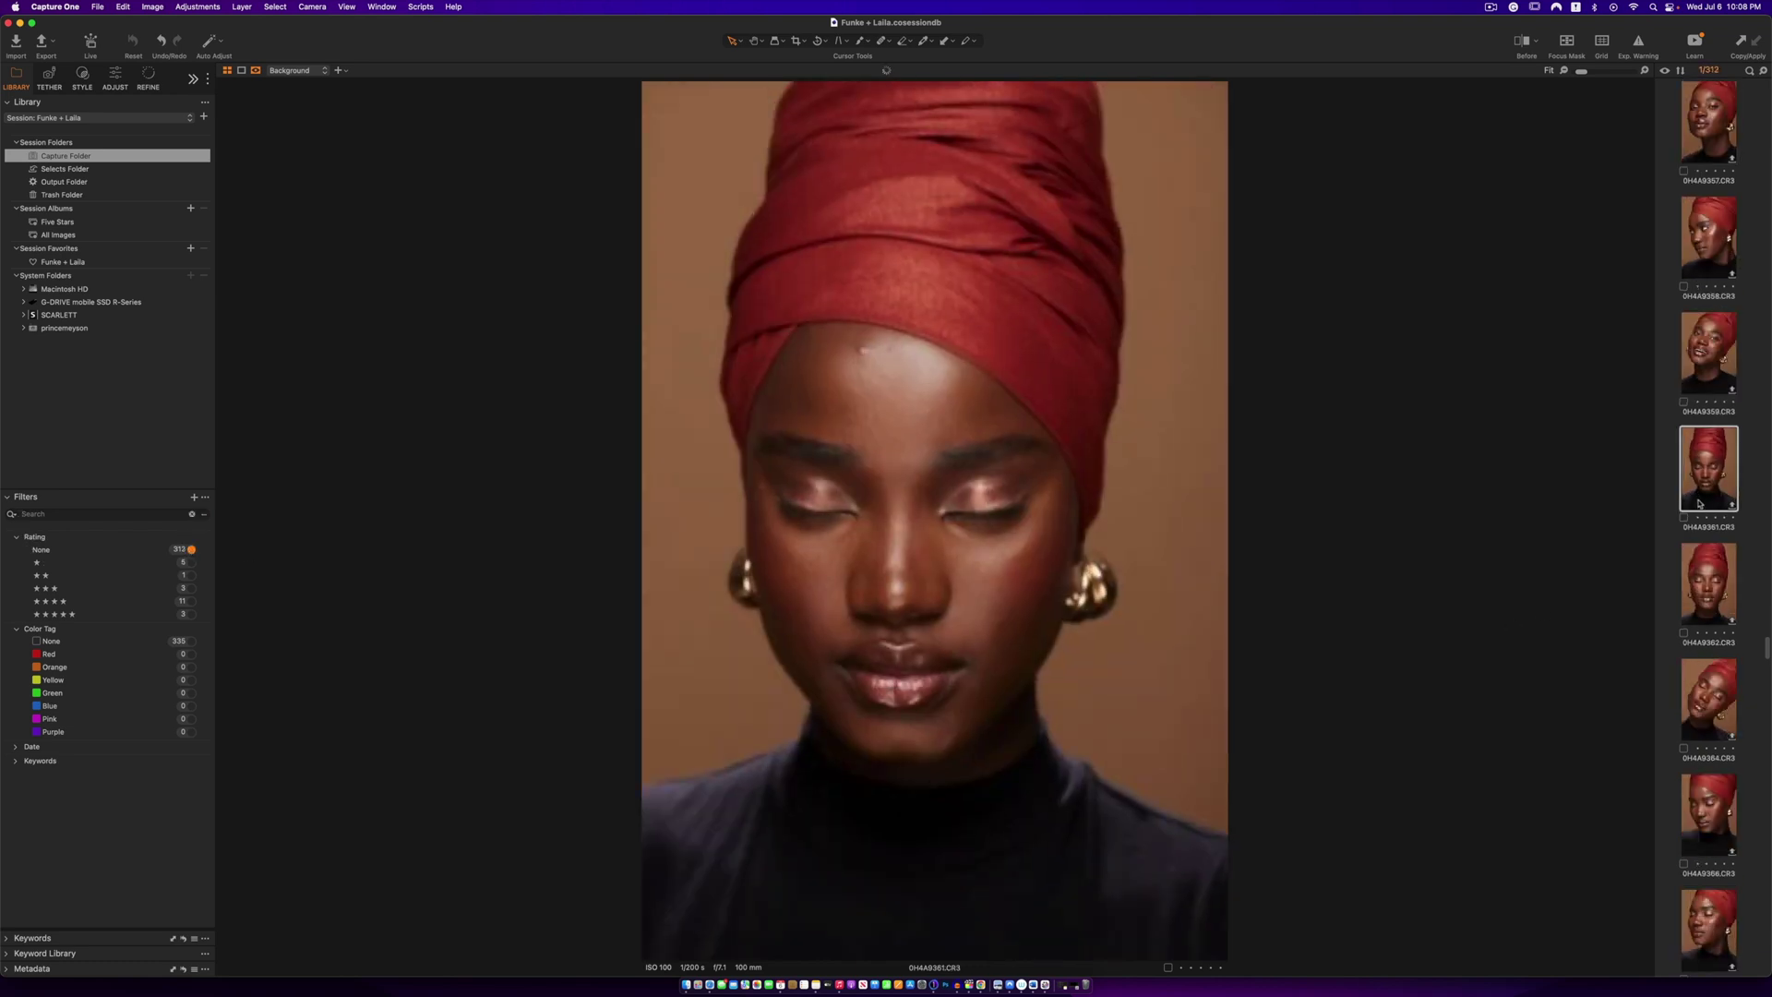
- Clear the rating filter and rate 0H4A9357.CR3 one star
click(191, 514)
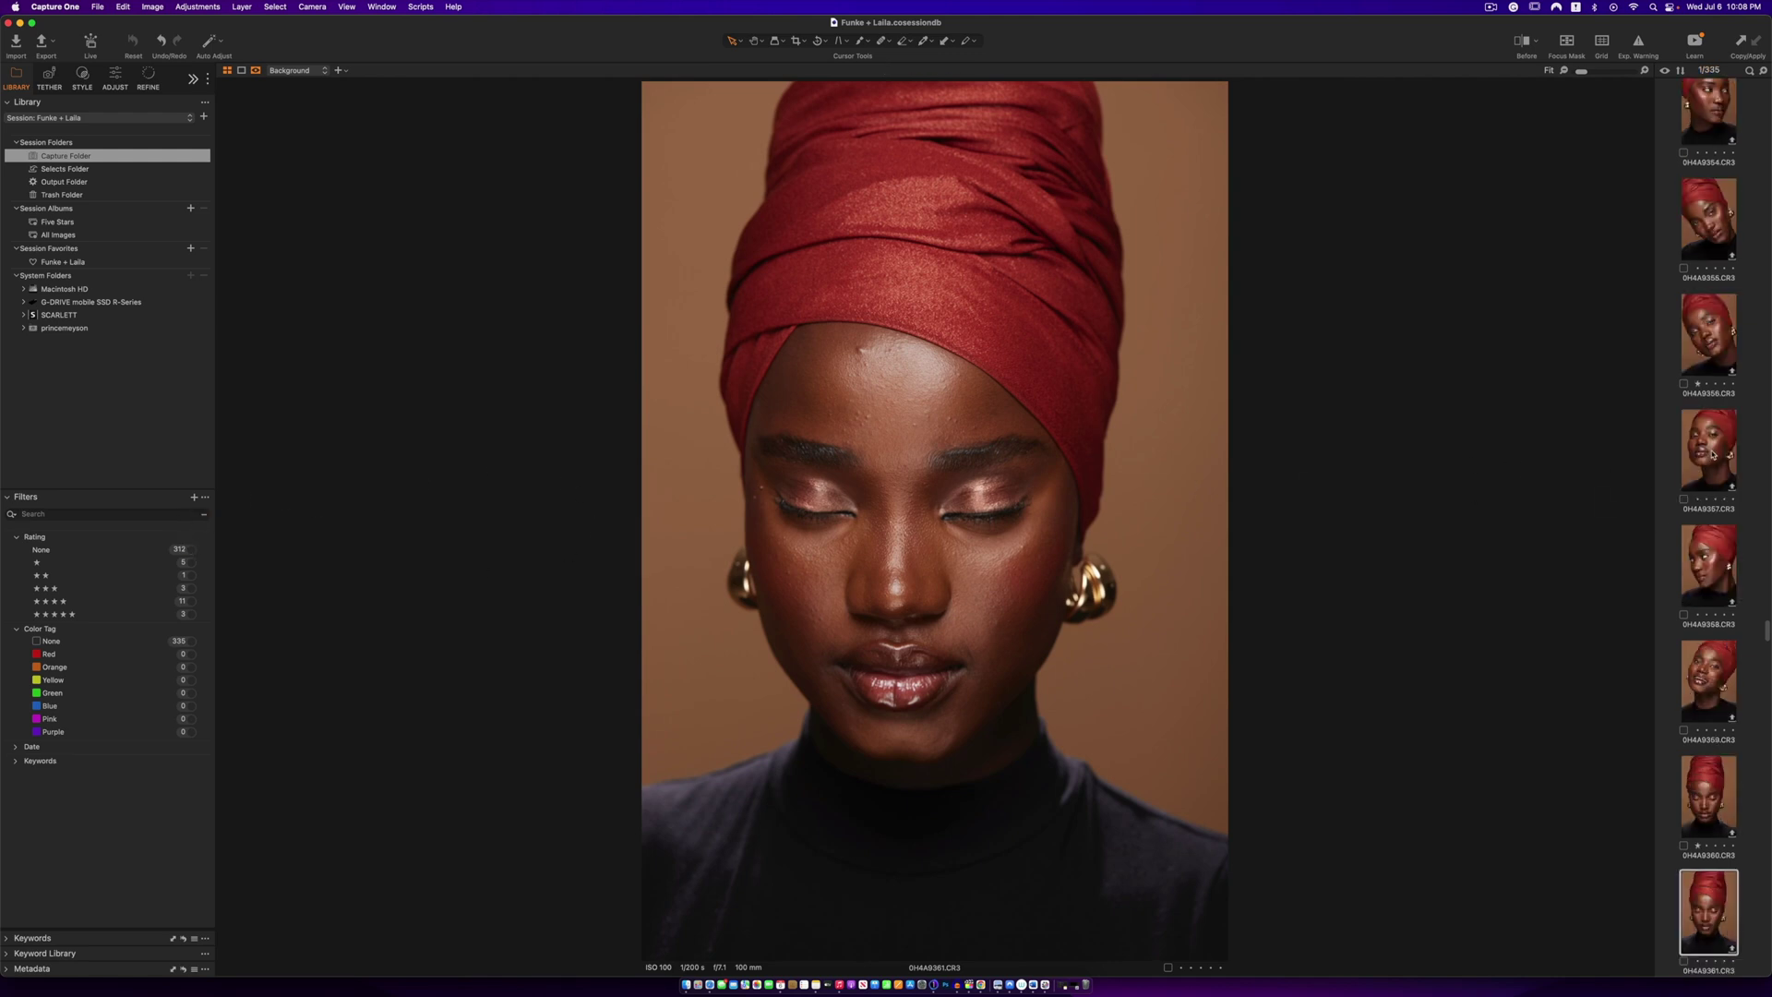
click(1713, 454)
click(1699, 499)
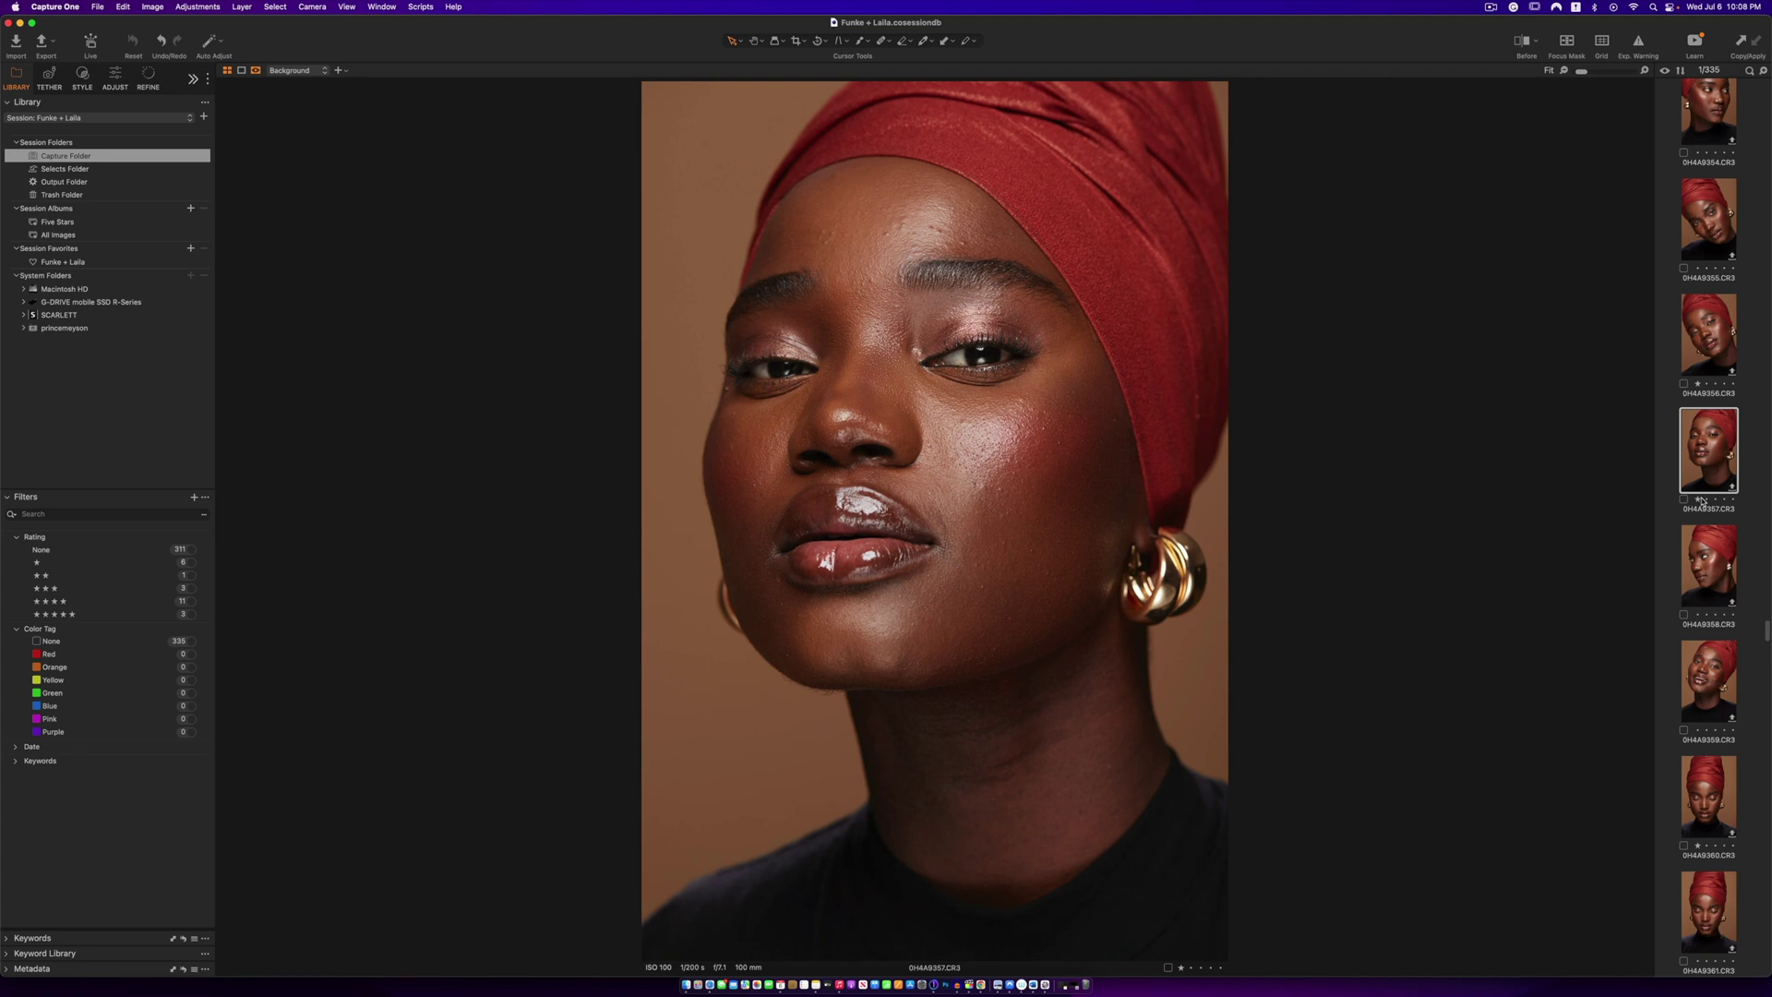
- Filter for unrated images and rate 0H4A9152.CR3, 0H4A9154.CR3 and 0H4A9155.CR3 one star each
click(192, 551)
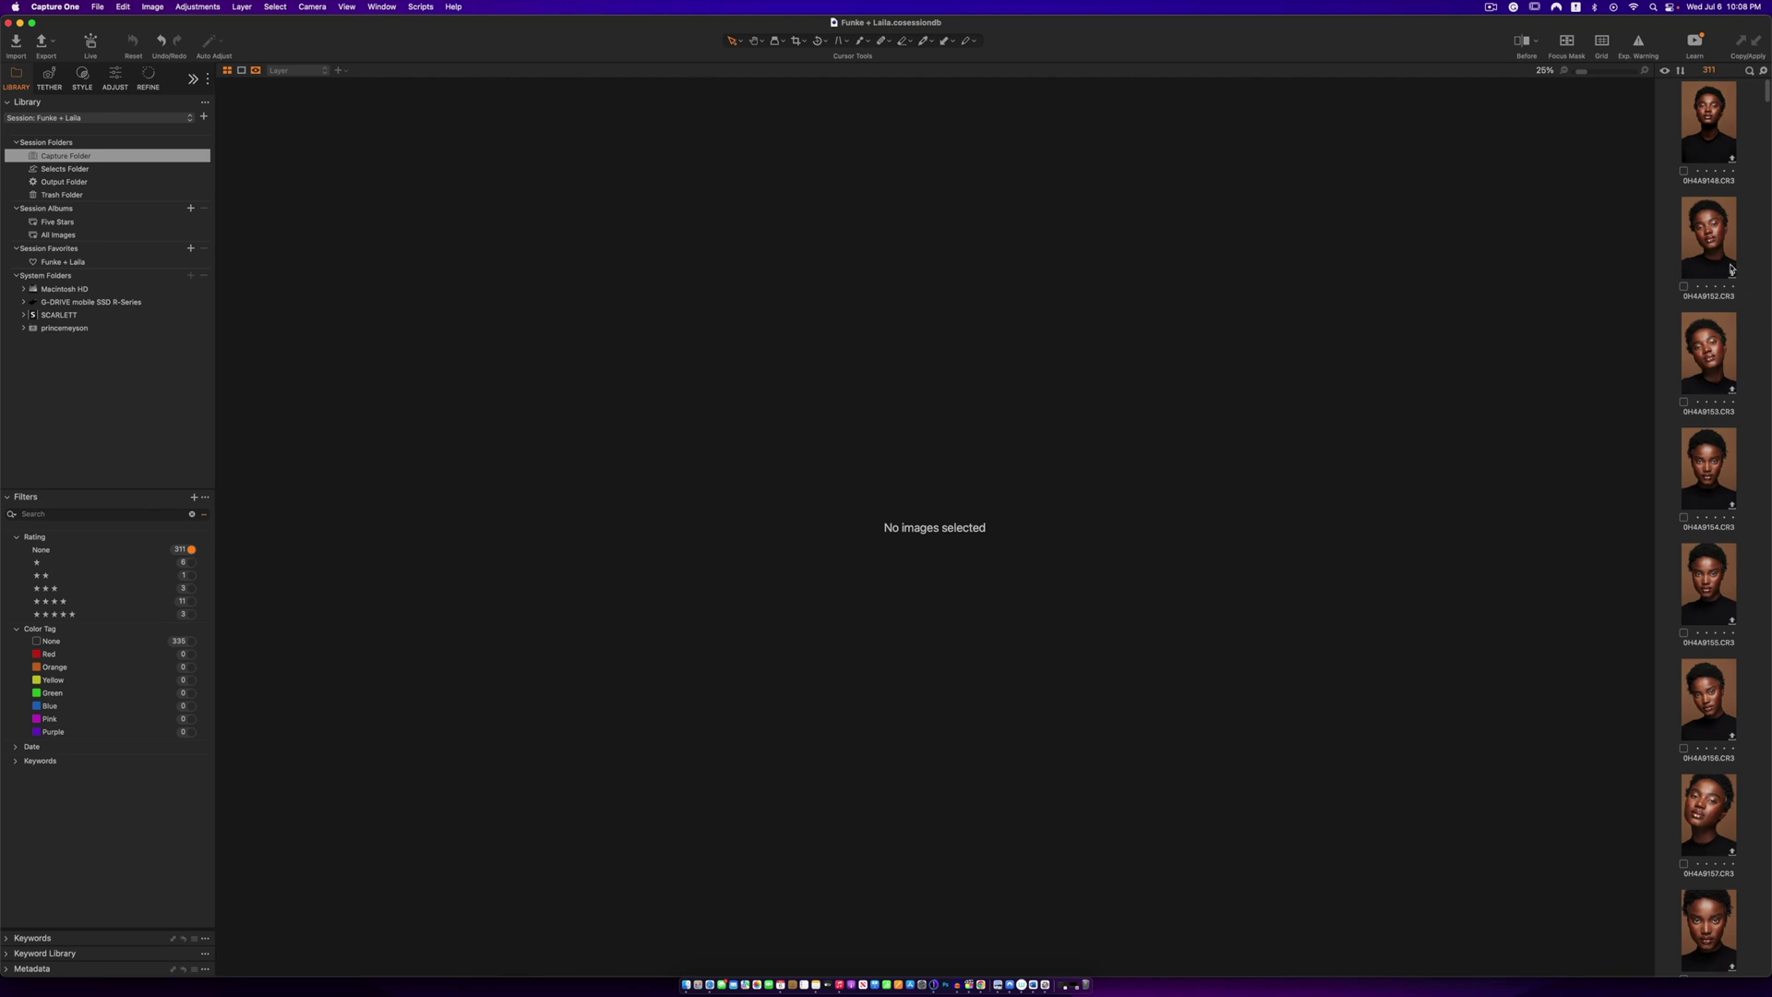
click(1732, 269)
click(1696, 286)
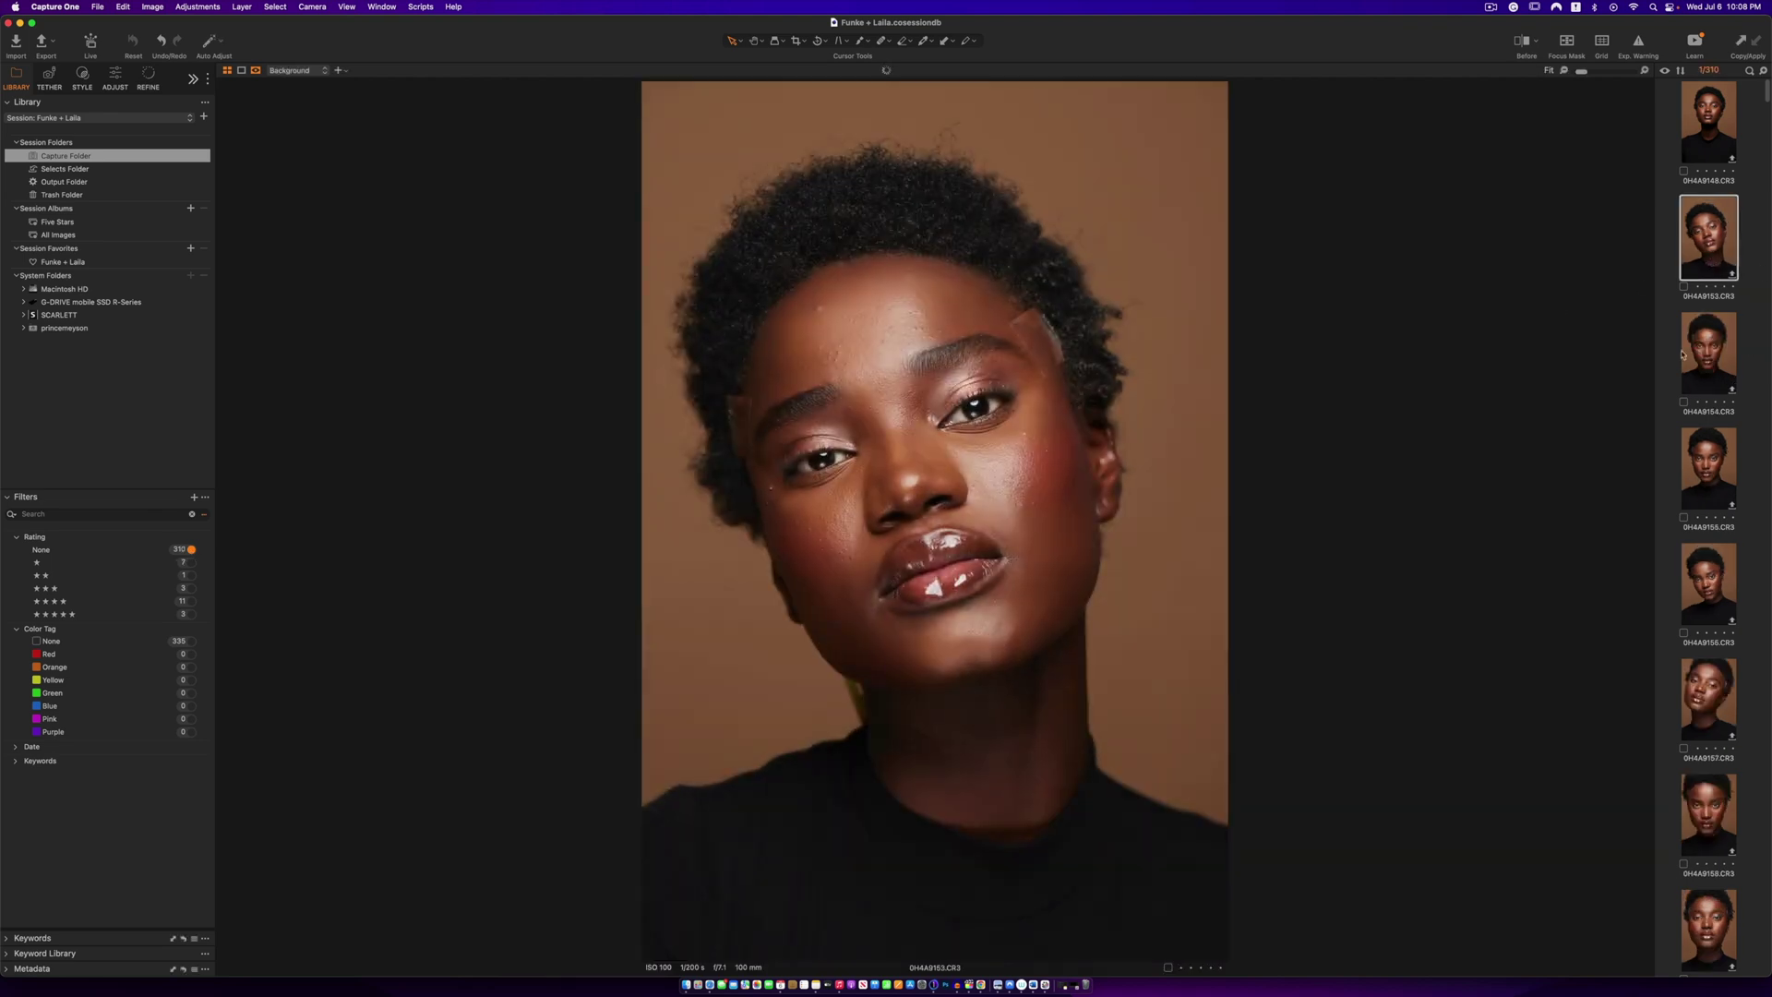
click(1712, 390)
key(1)
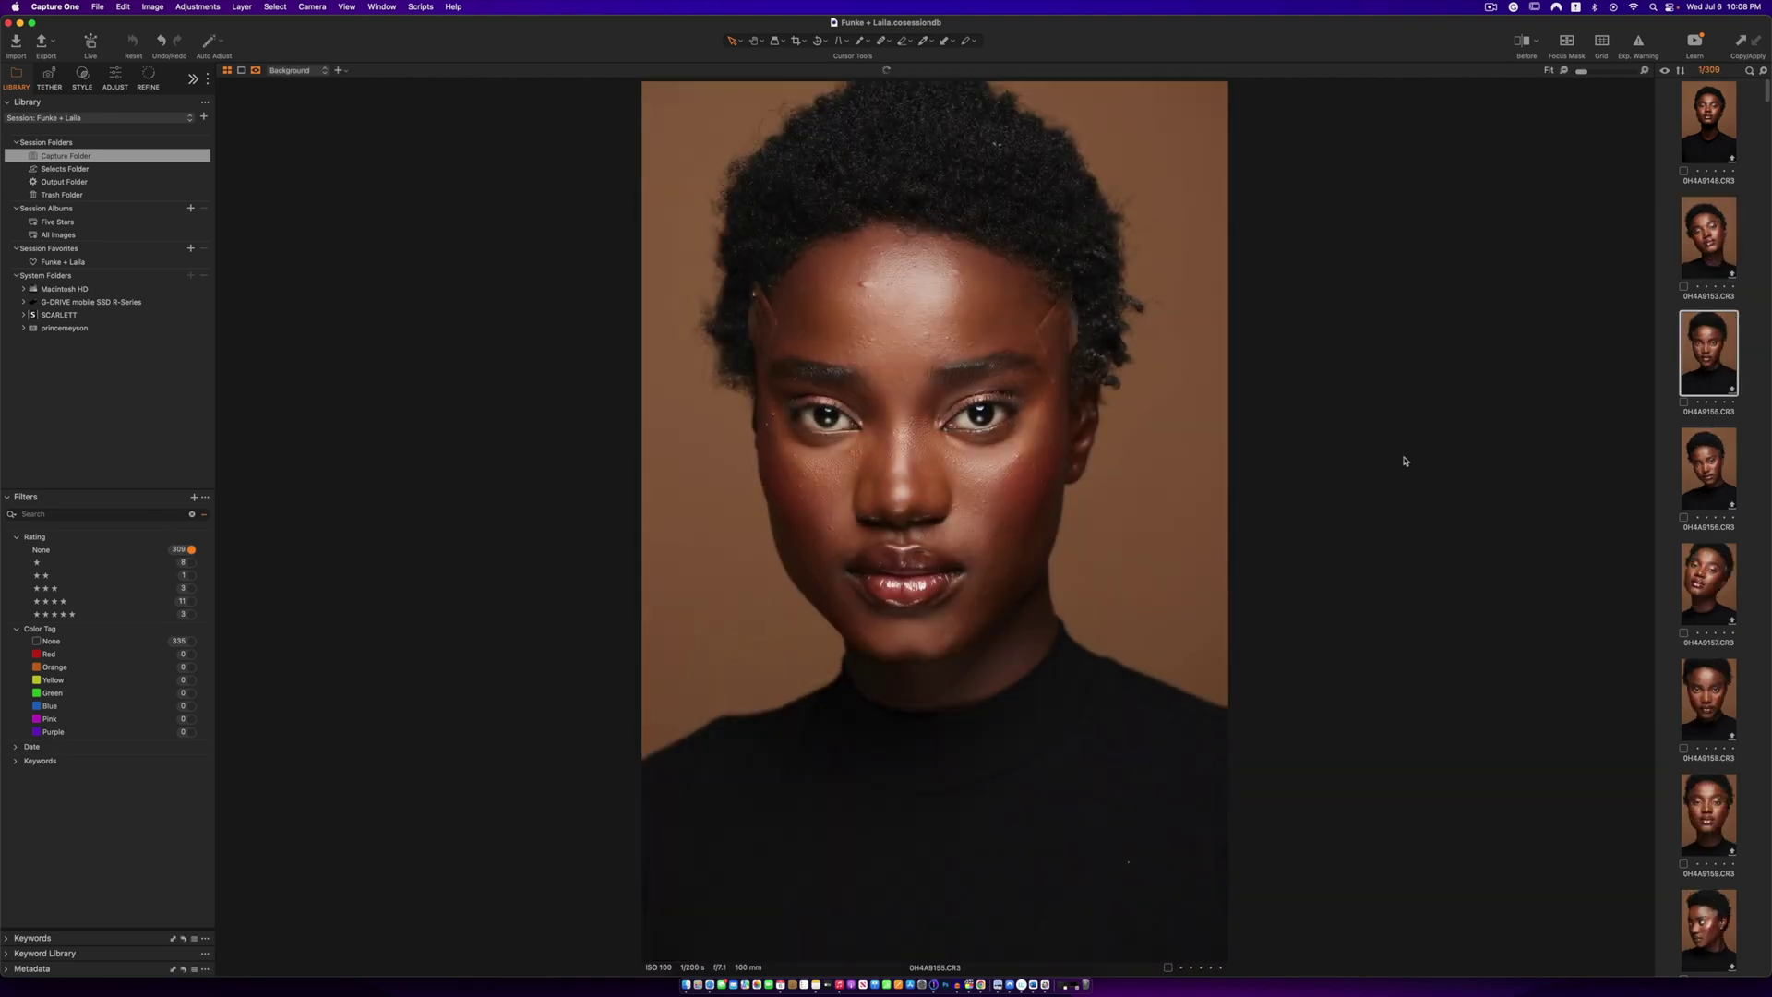
key(1)
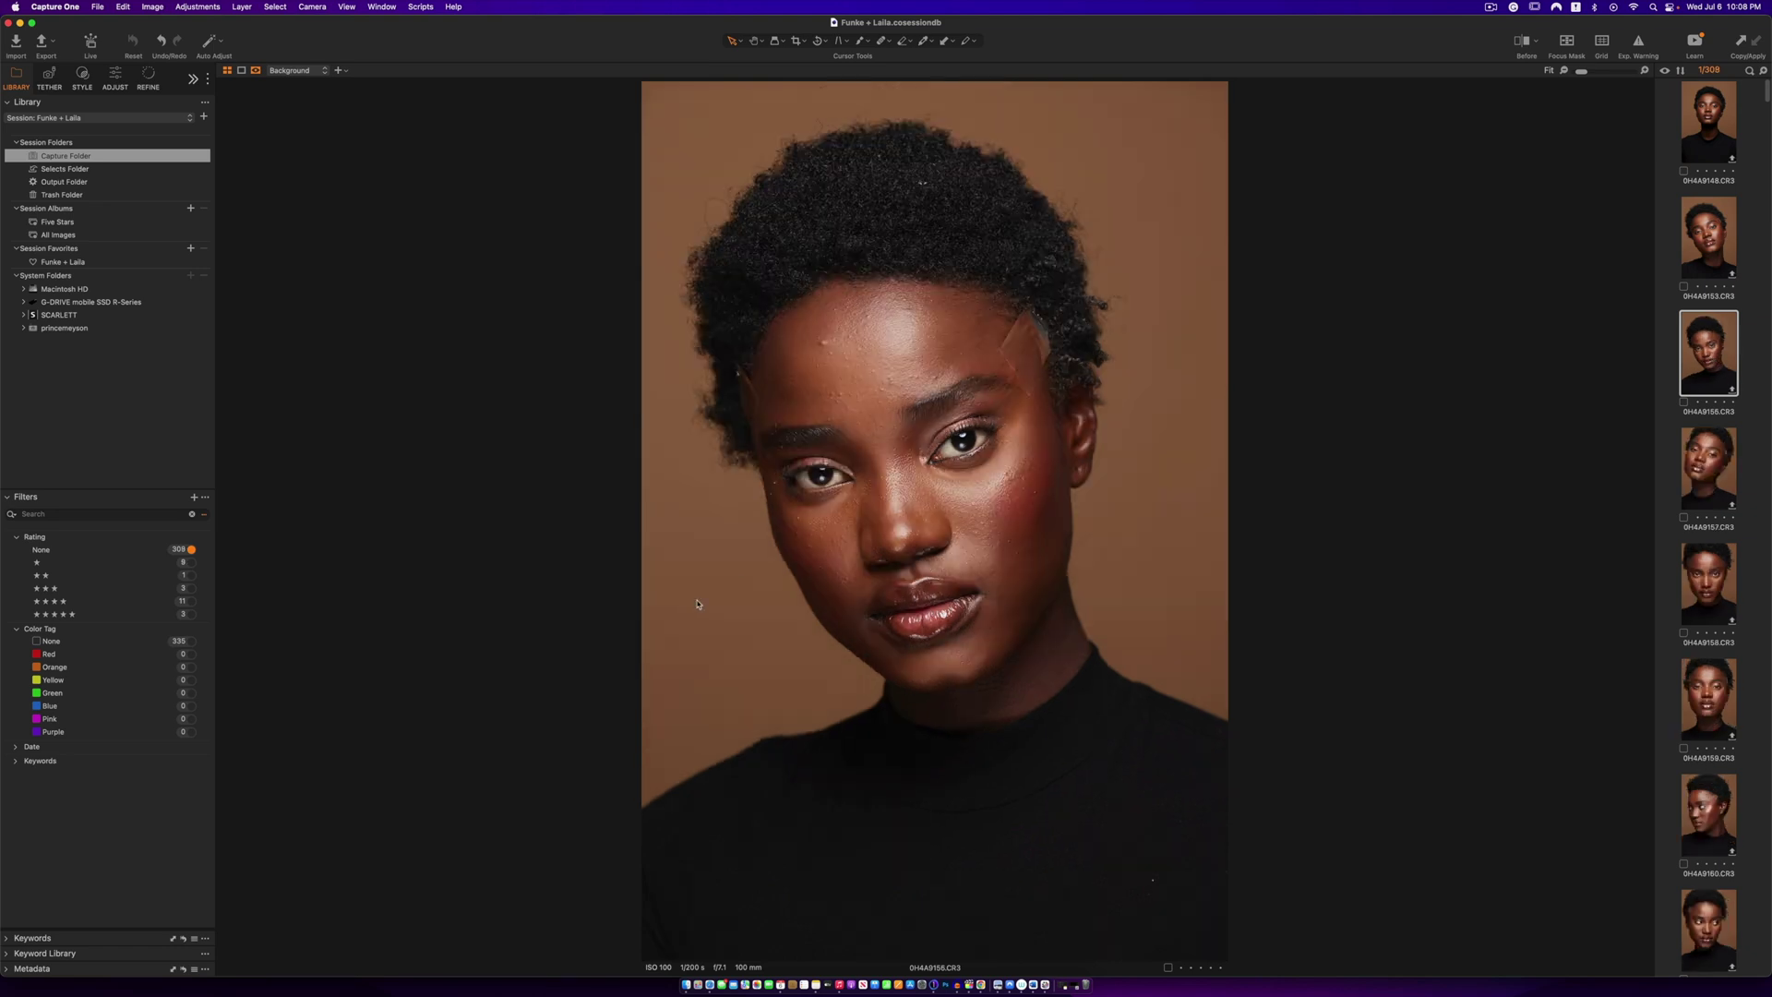
- Review the one-star images with a preview of 0H4A9154.CR3, check the unrated ones and clear the rating filter
click(191, 563)
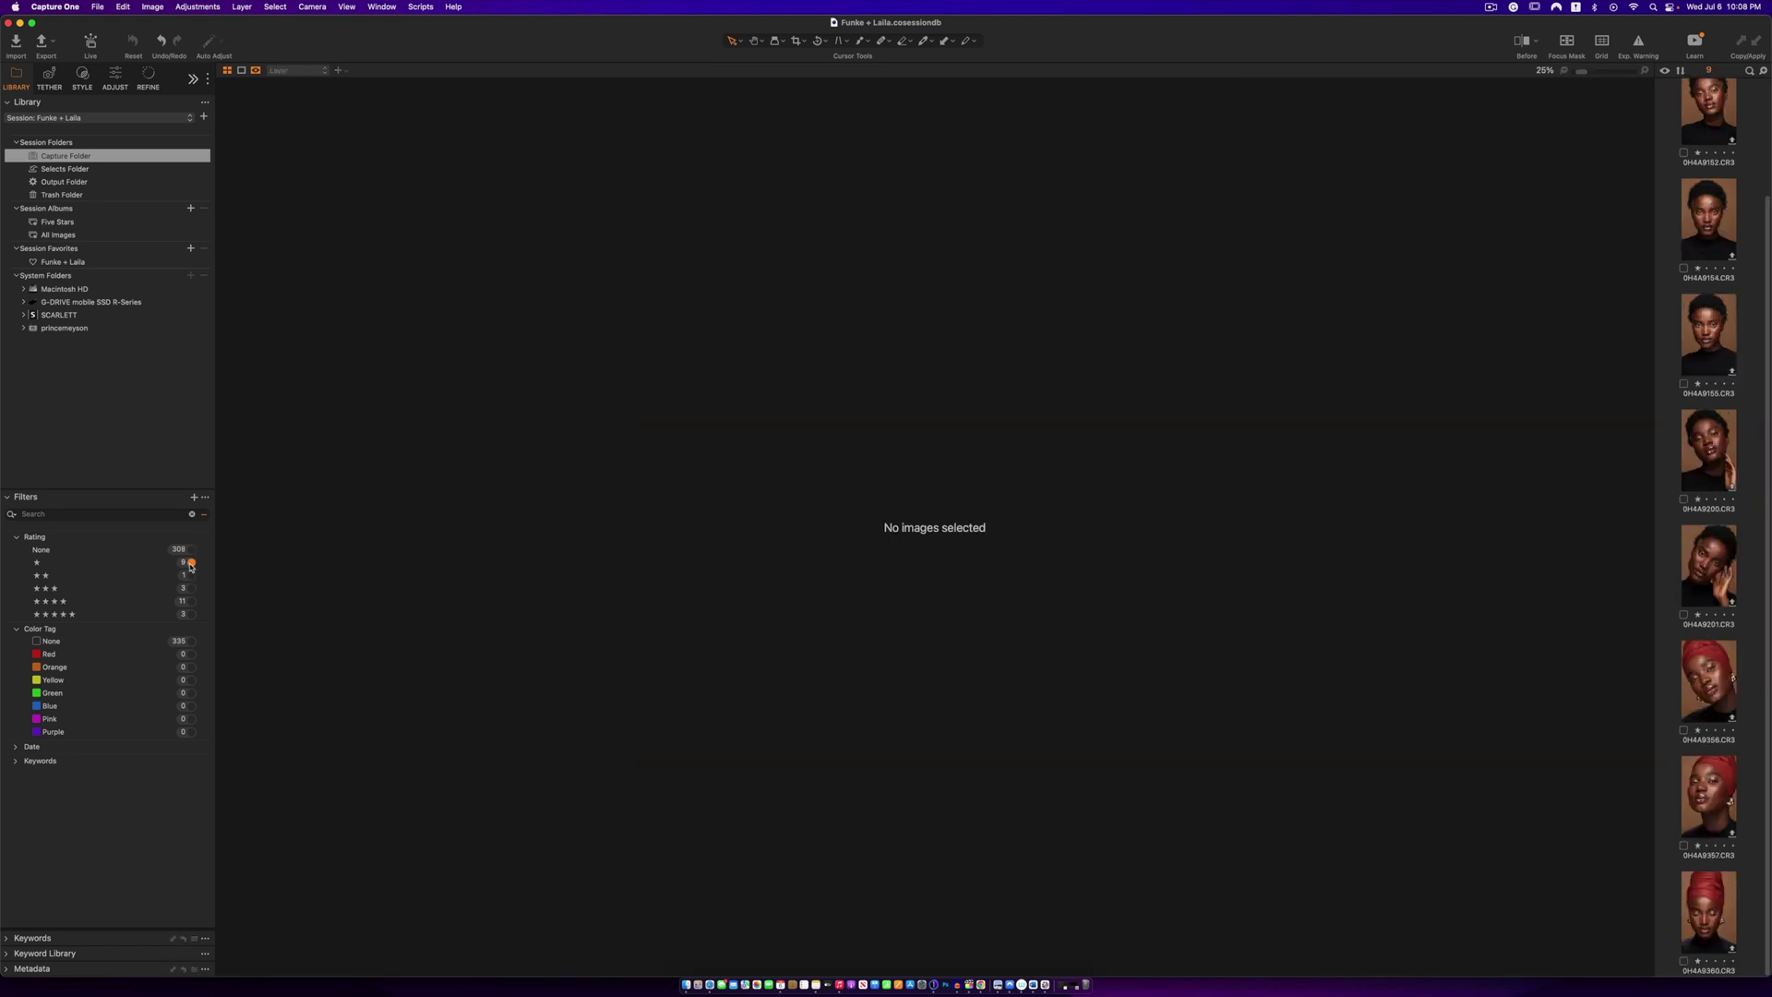
click(1703, 236)
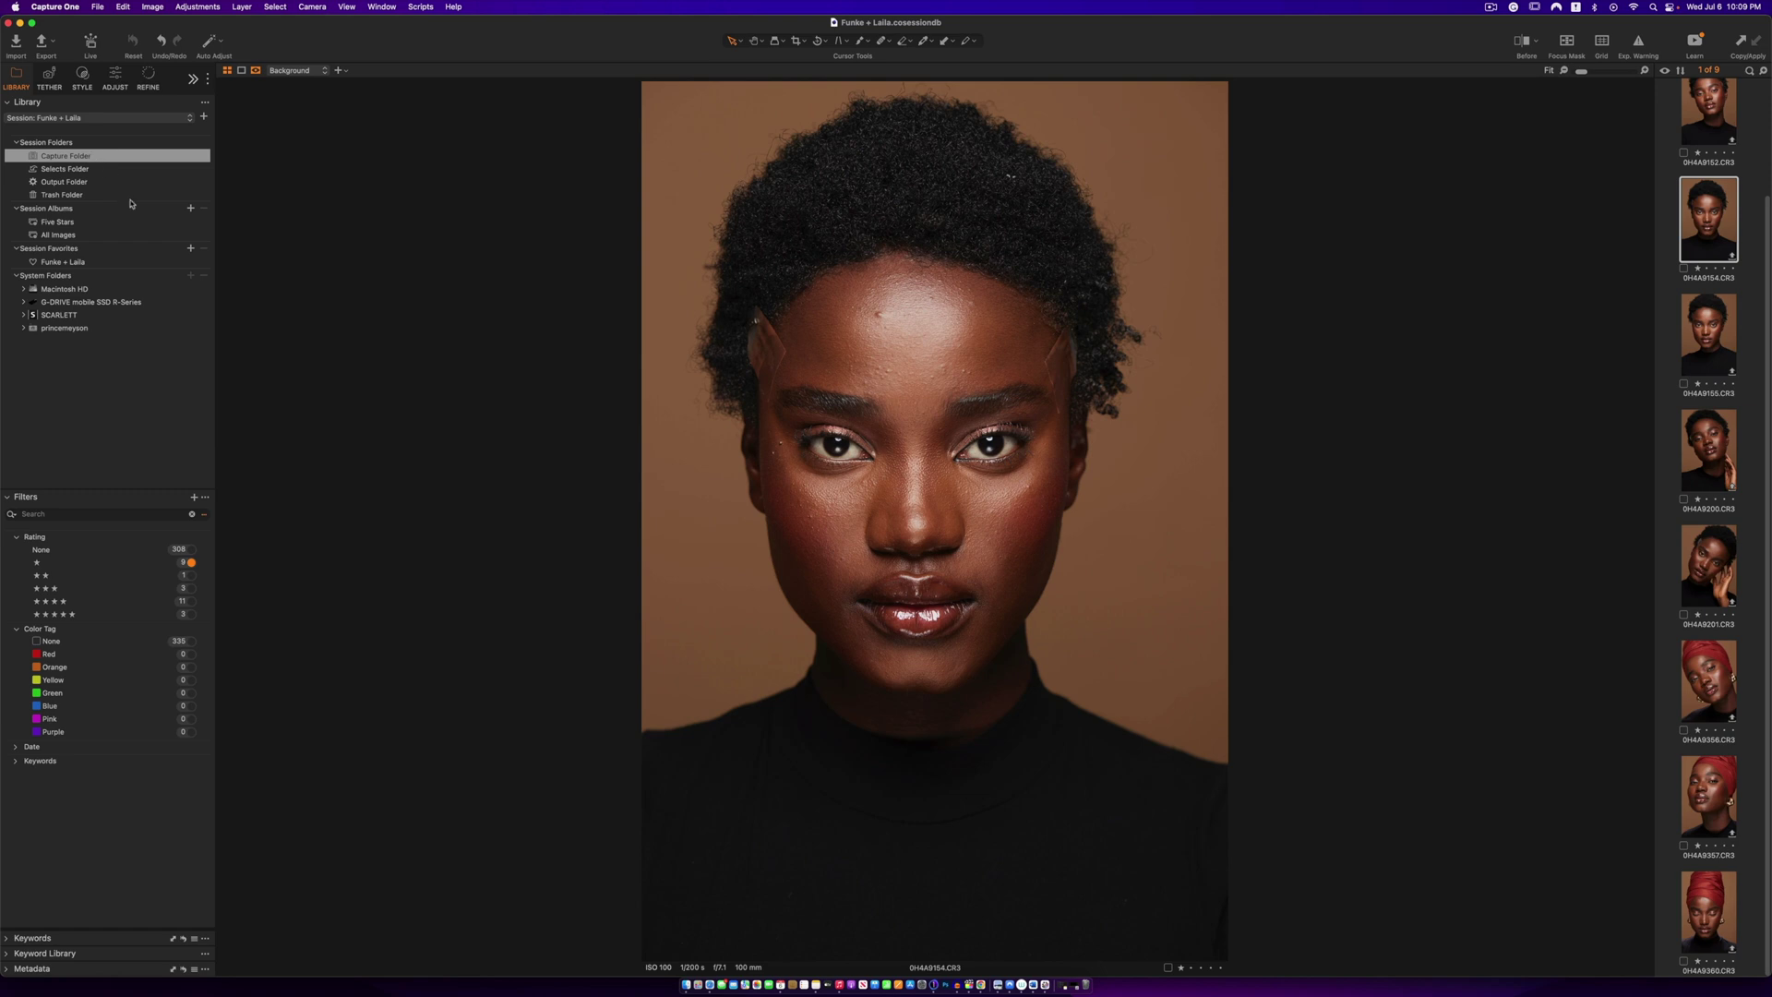
click(190, 549)
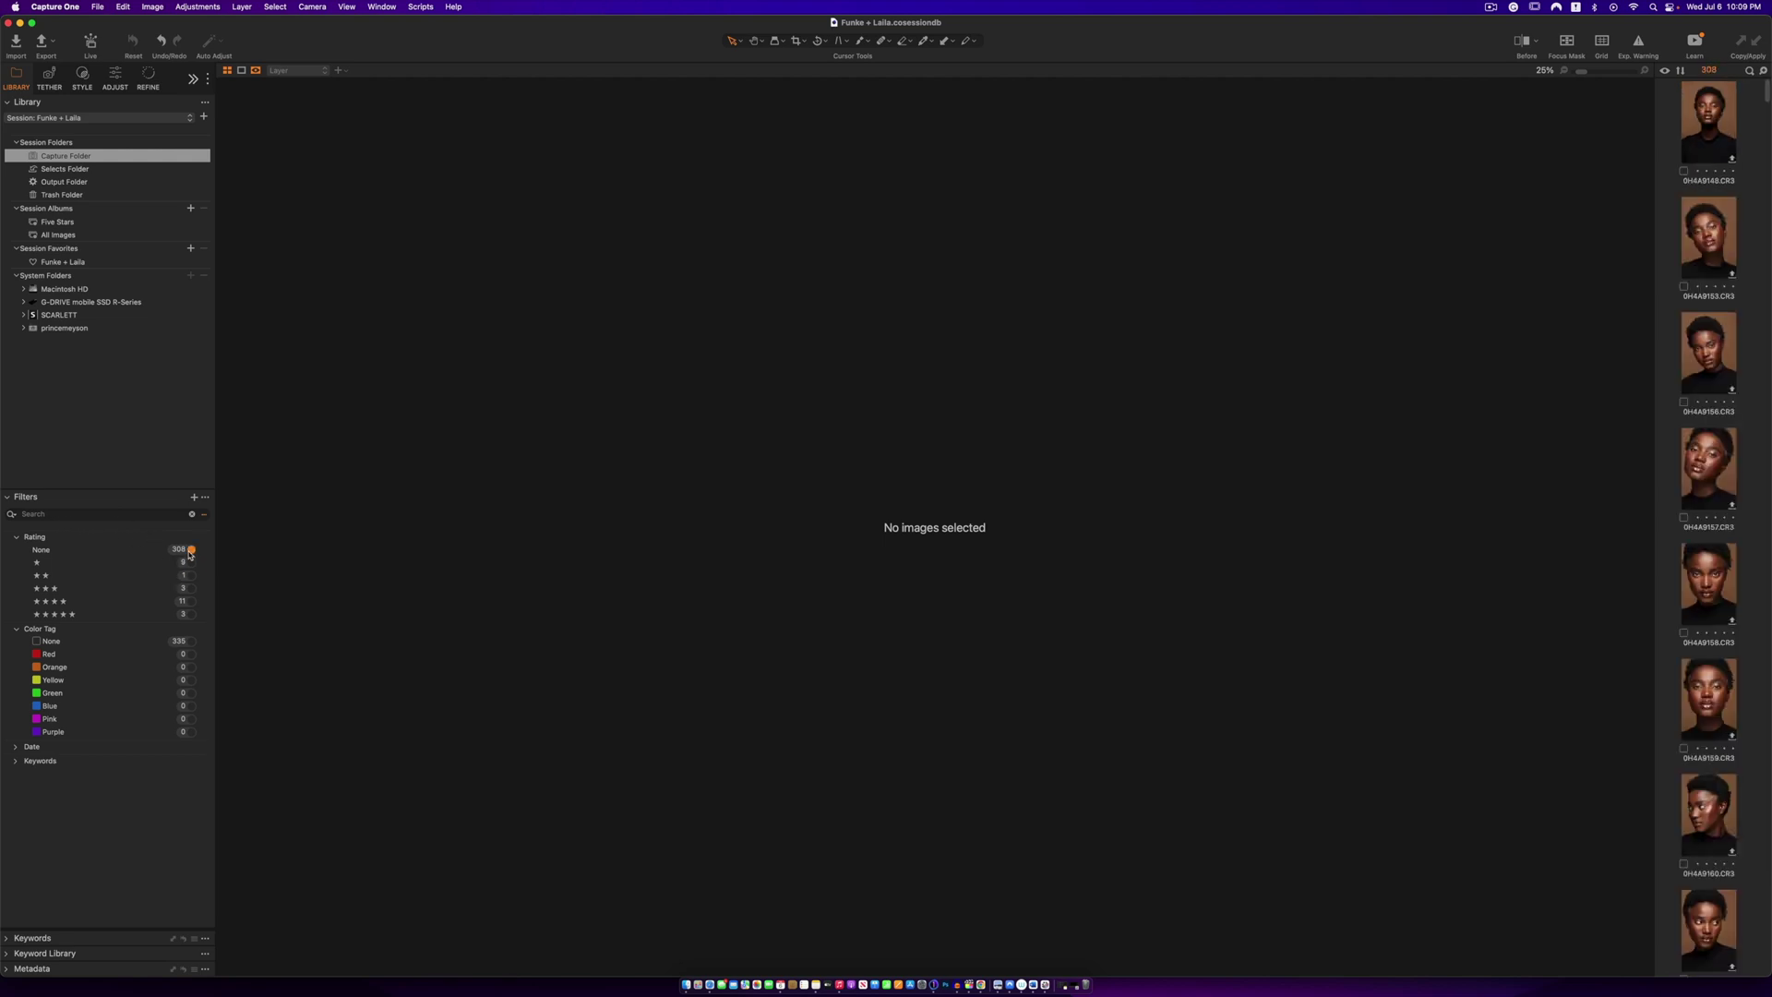
click(189, 513)
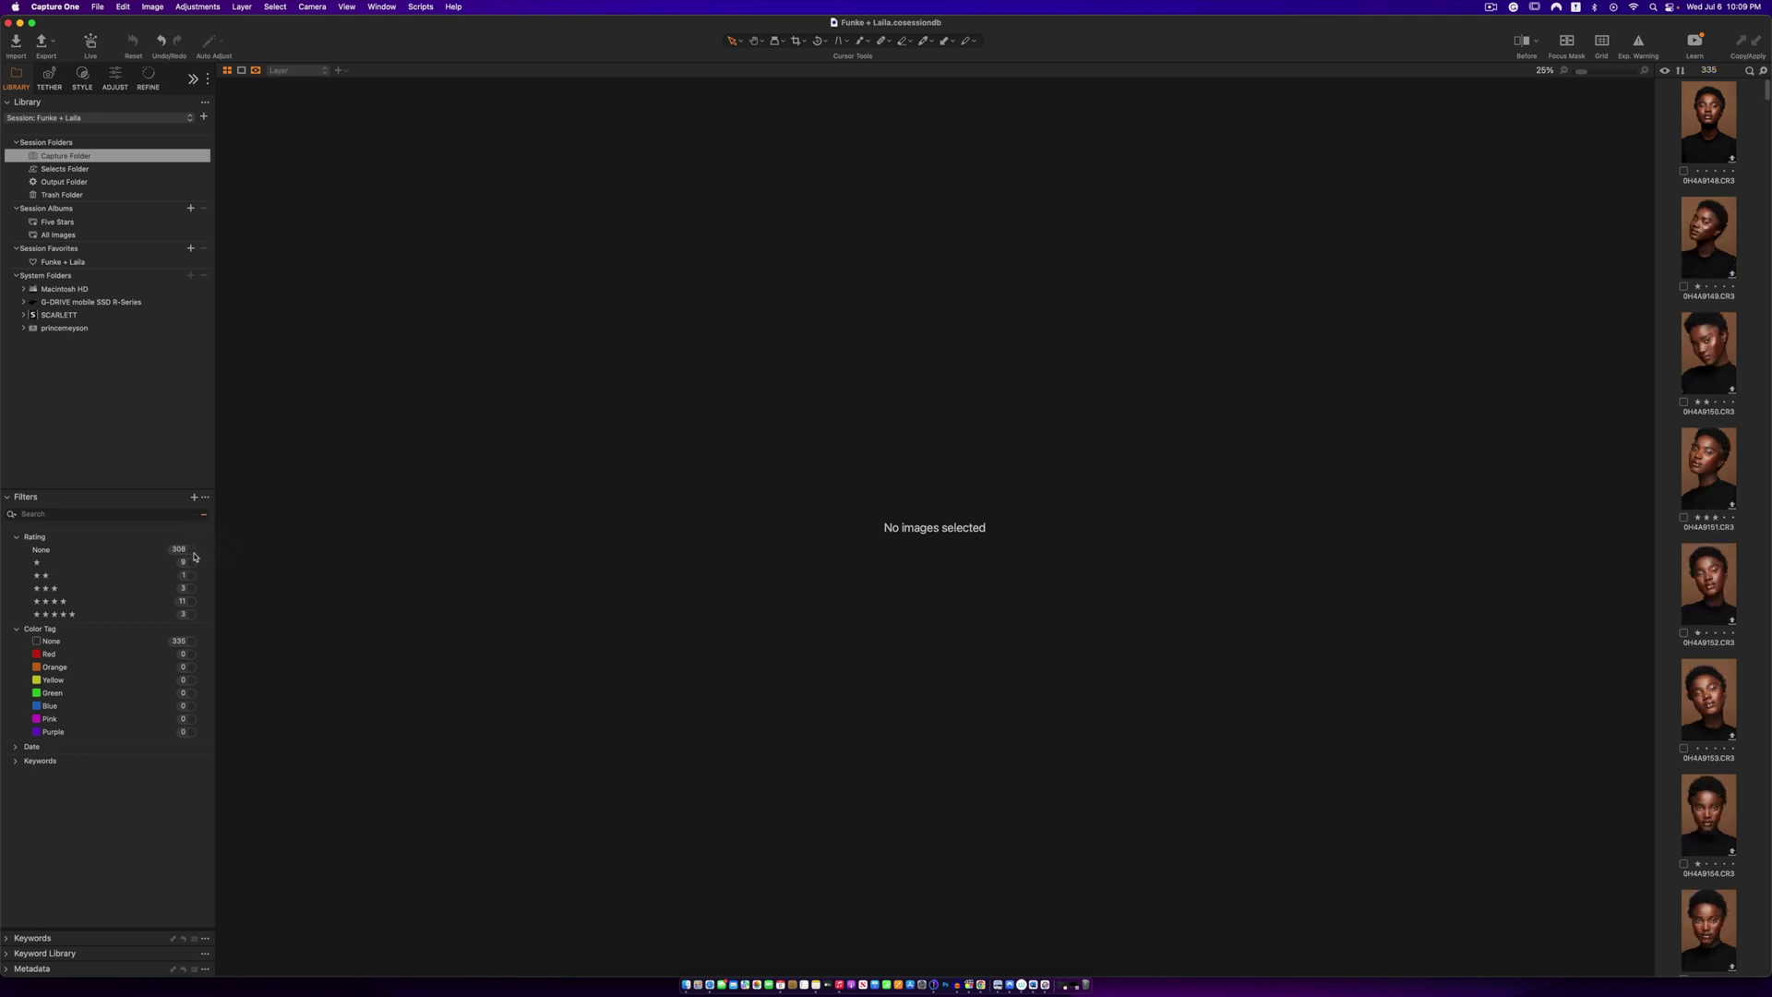
- Filter for five-star images, switch to four-star images and compare the portrait 0H4A9325 in its CR3 and PSD versions
click(191, 615)
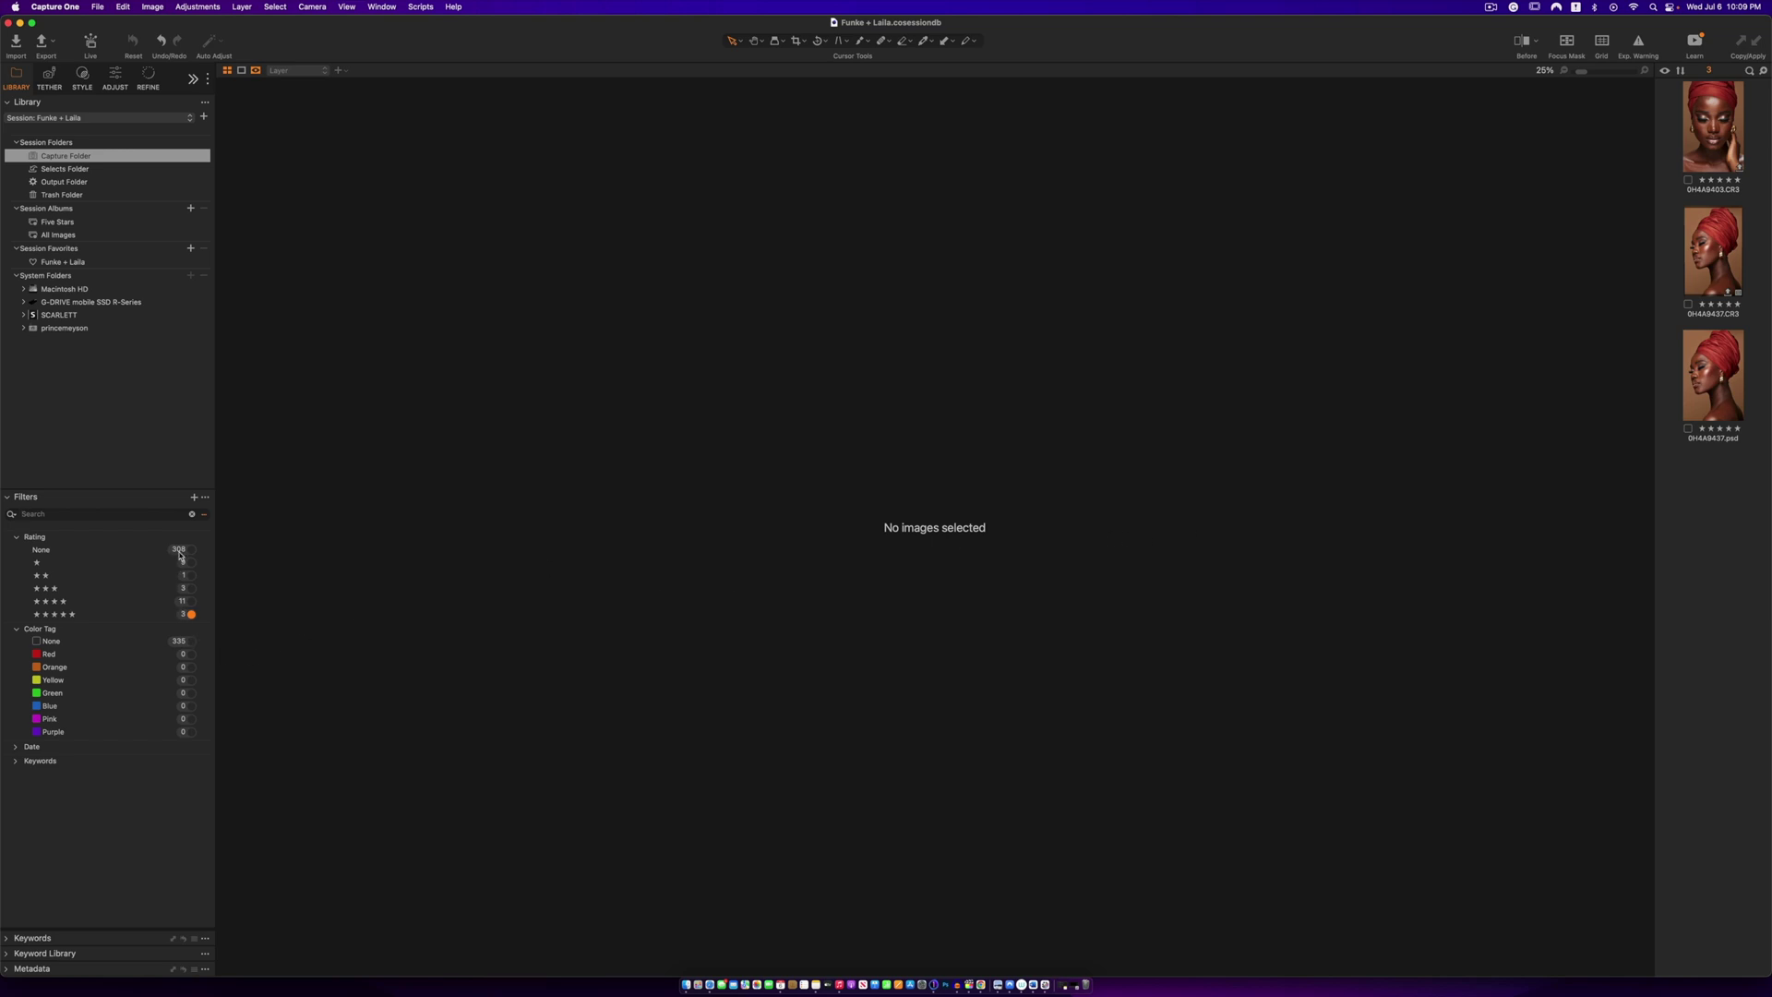
click(192, 514)
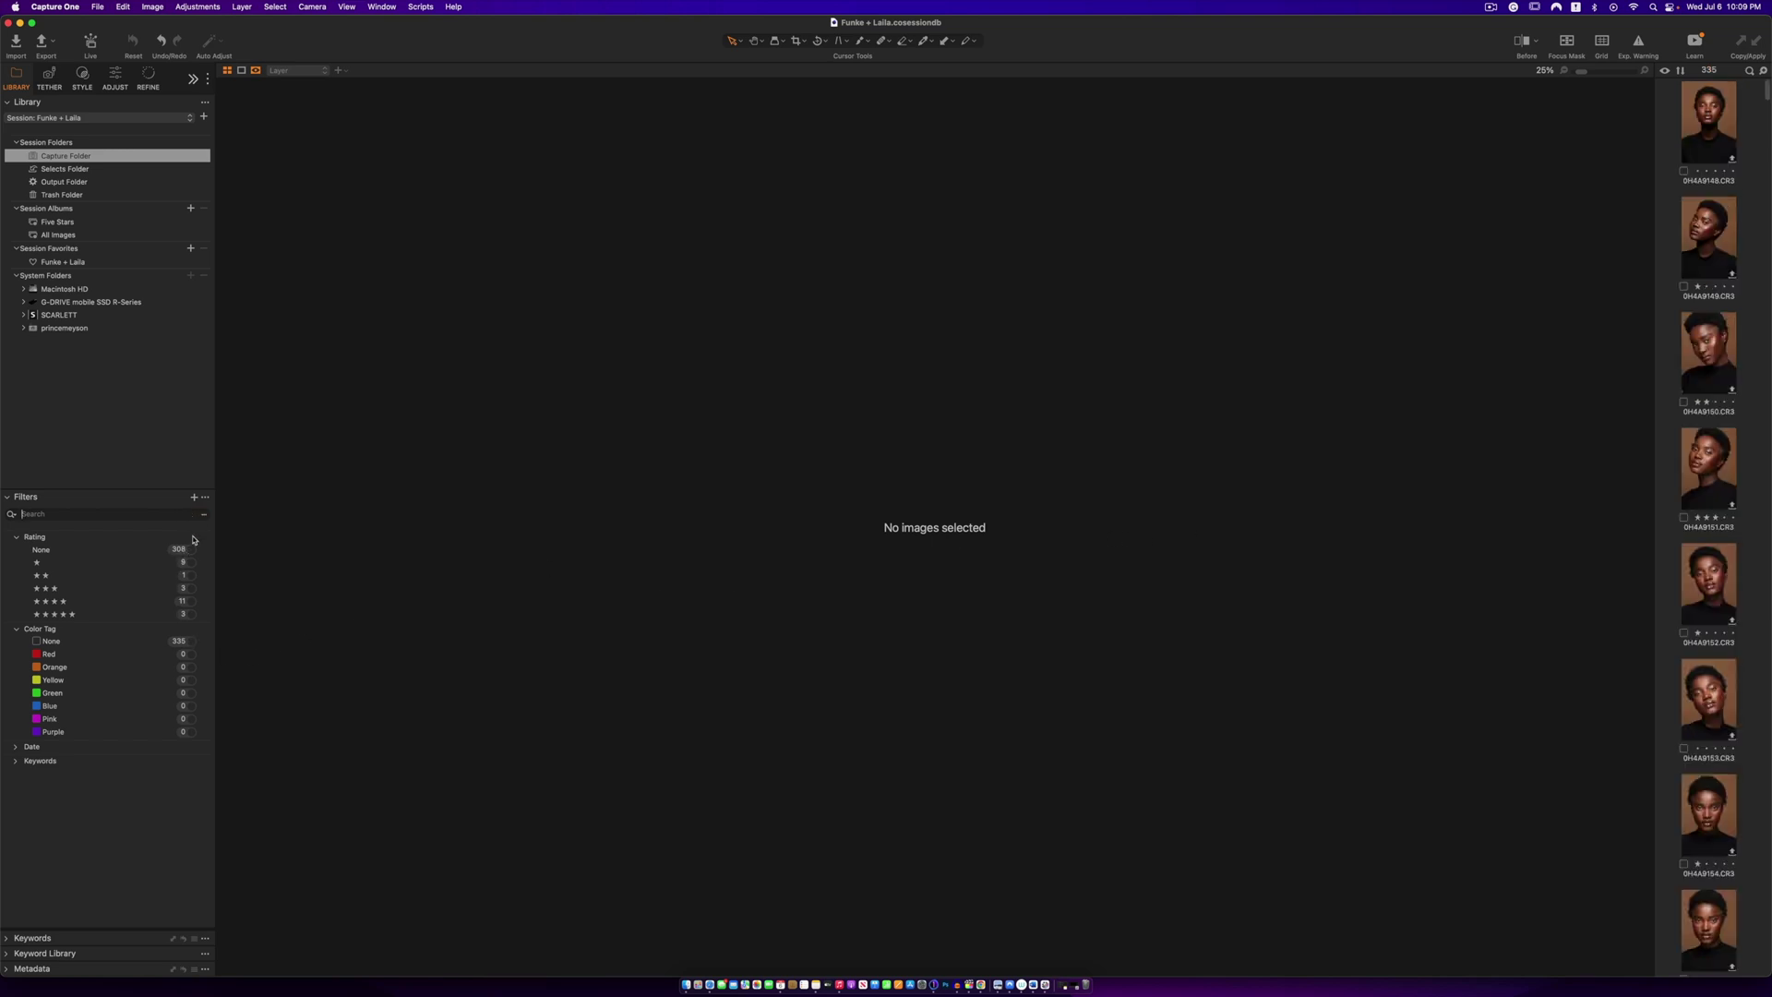
click(192, 601)
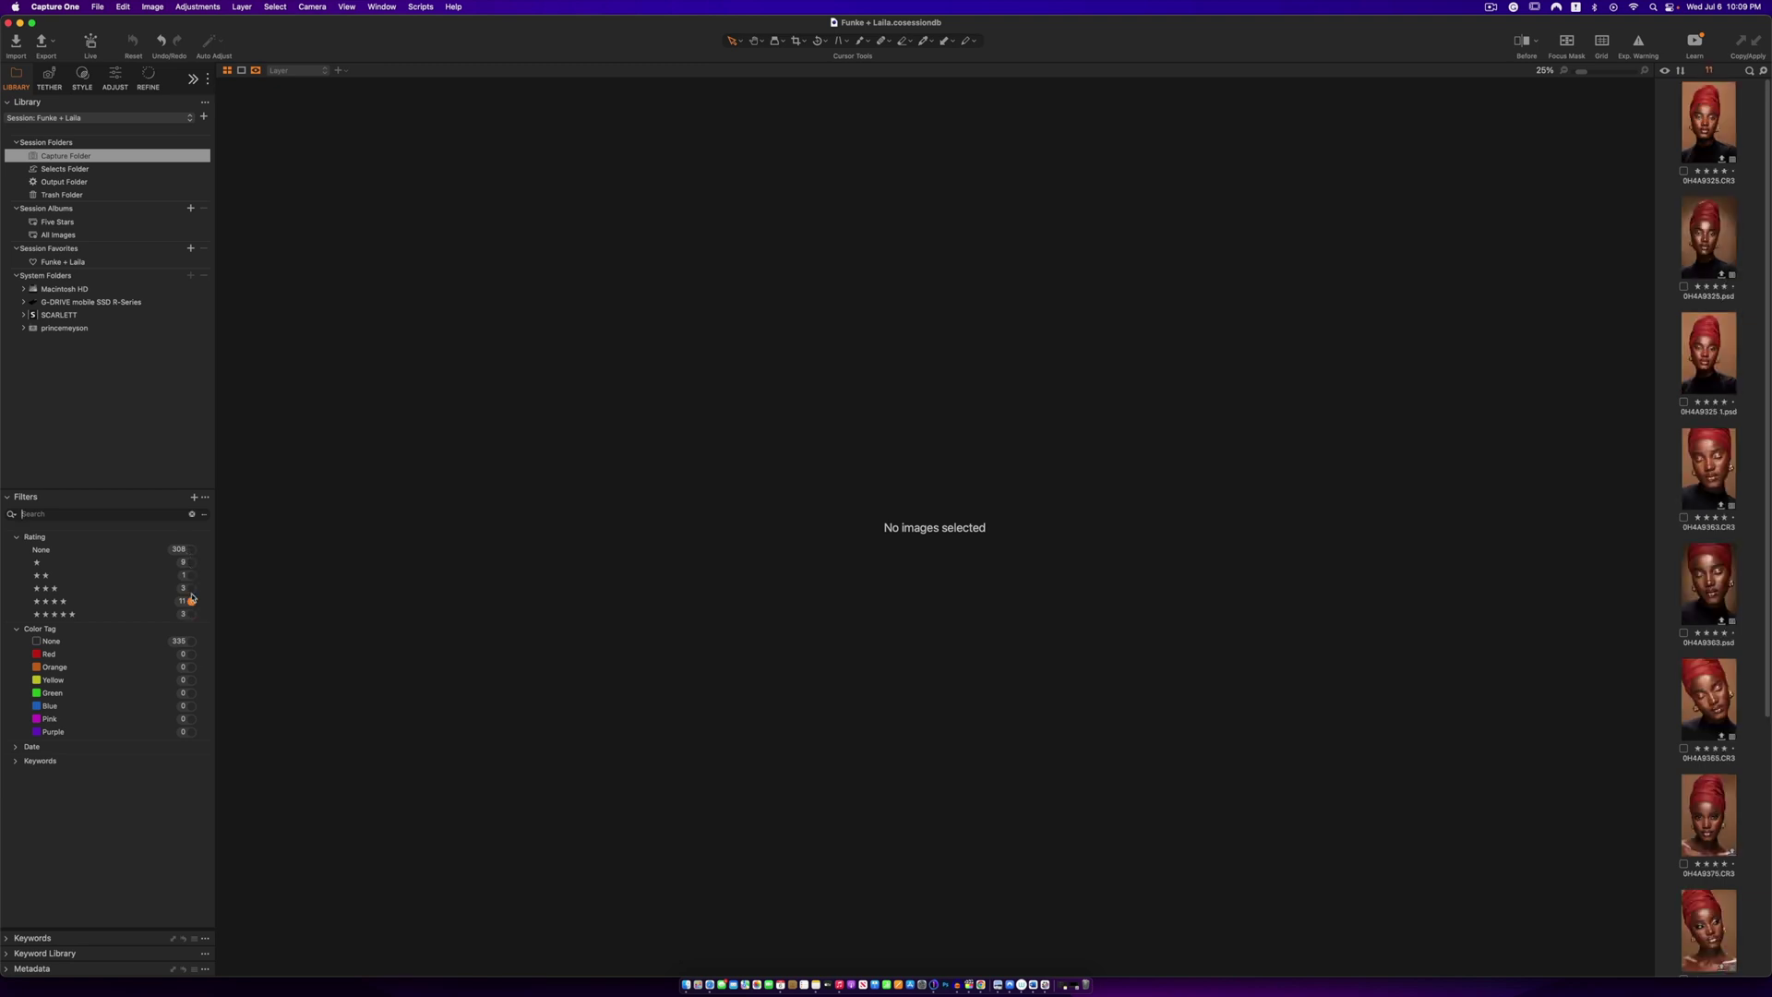
click(1703, 150)
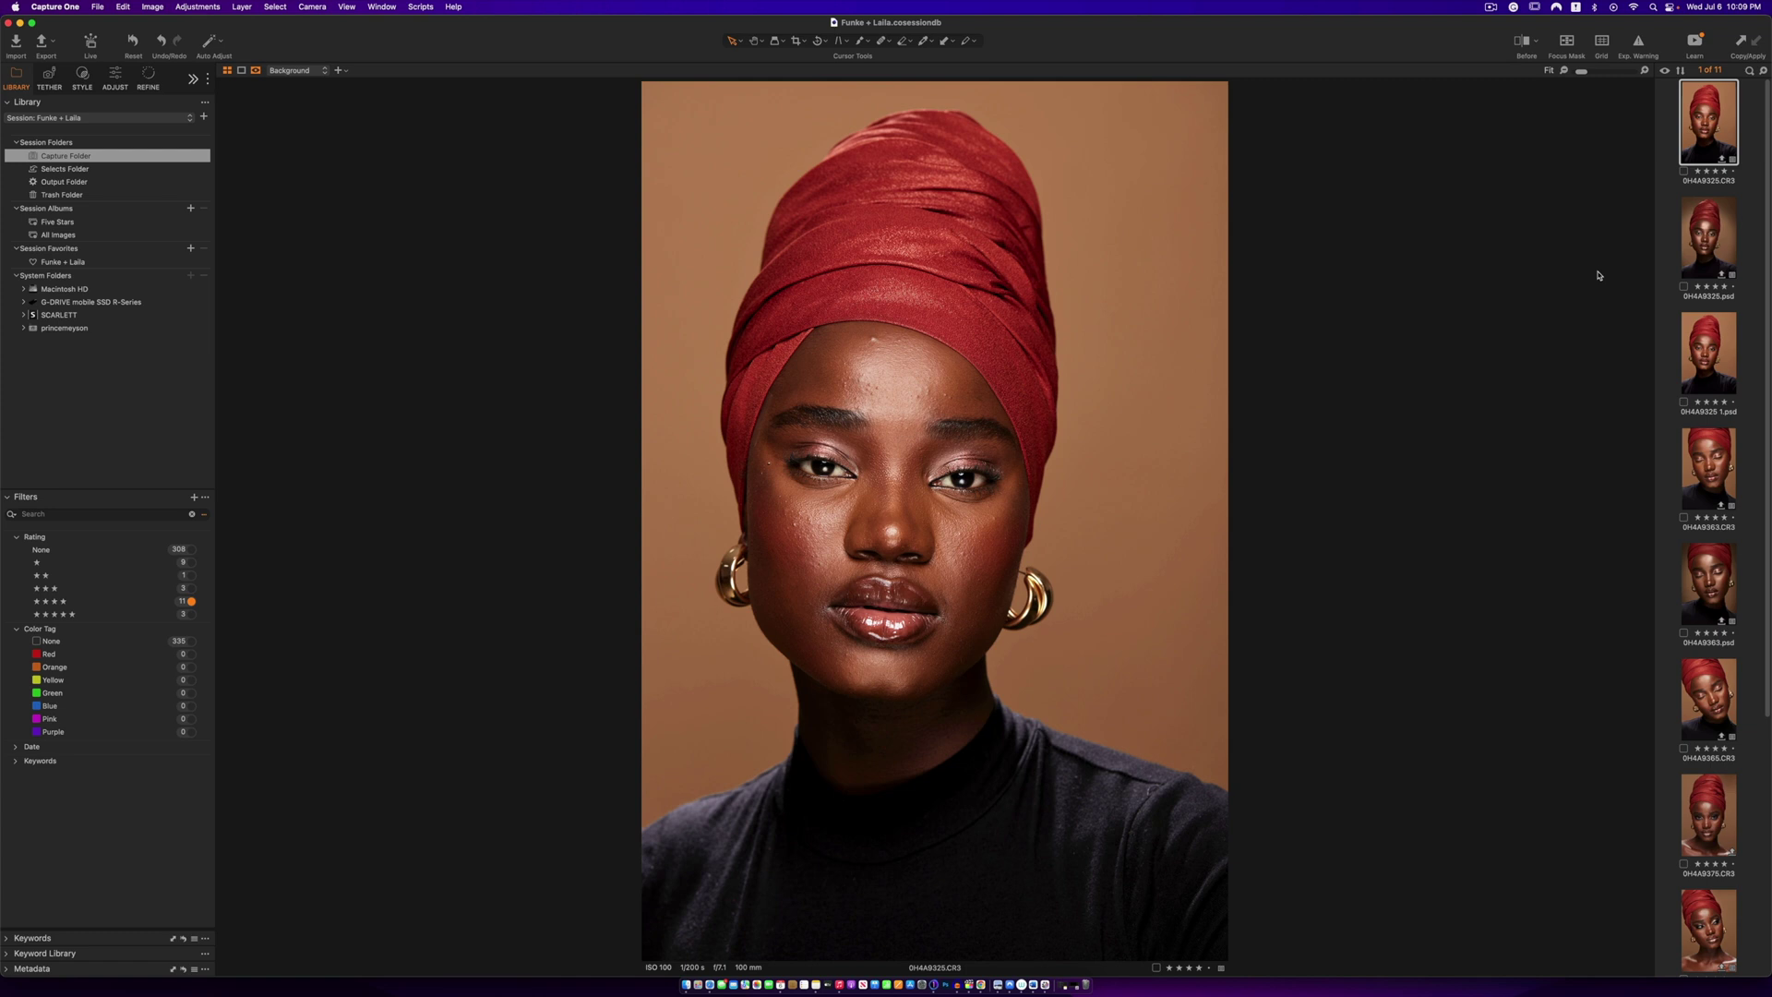
click(1714, 237)
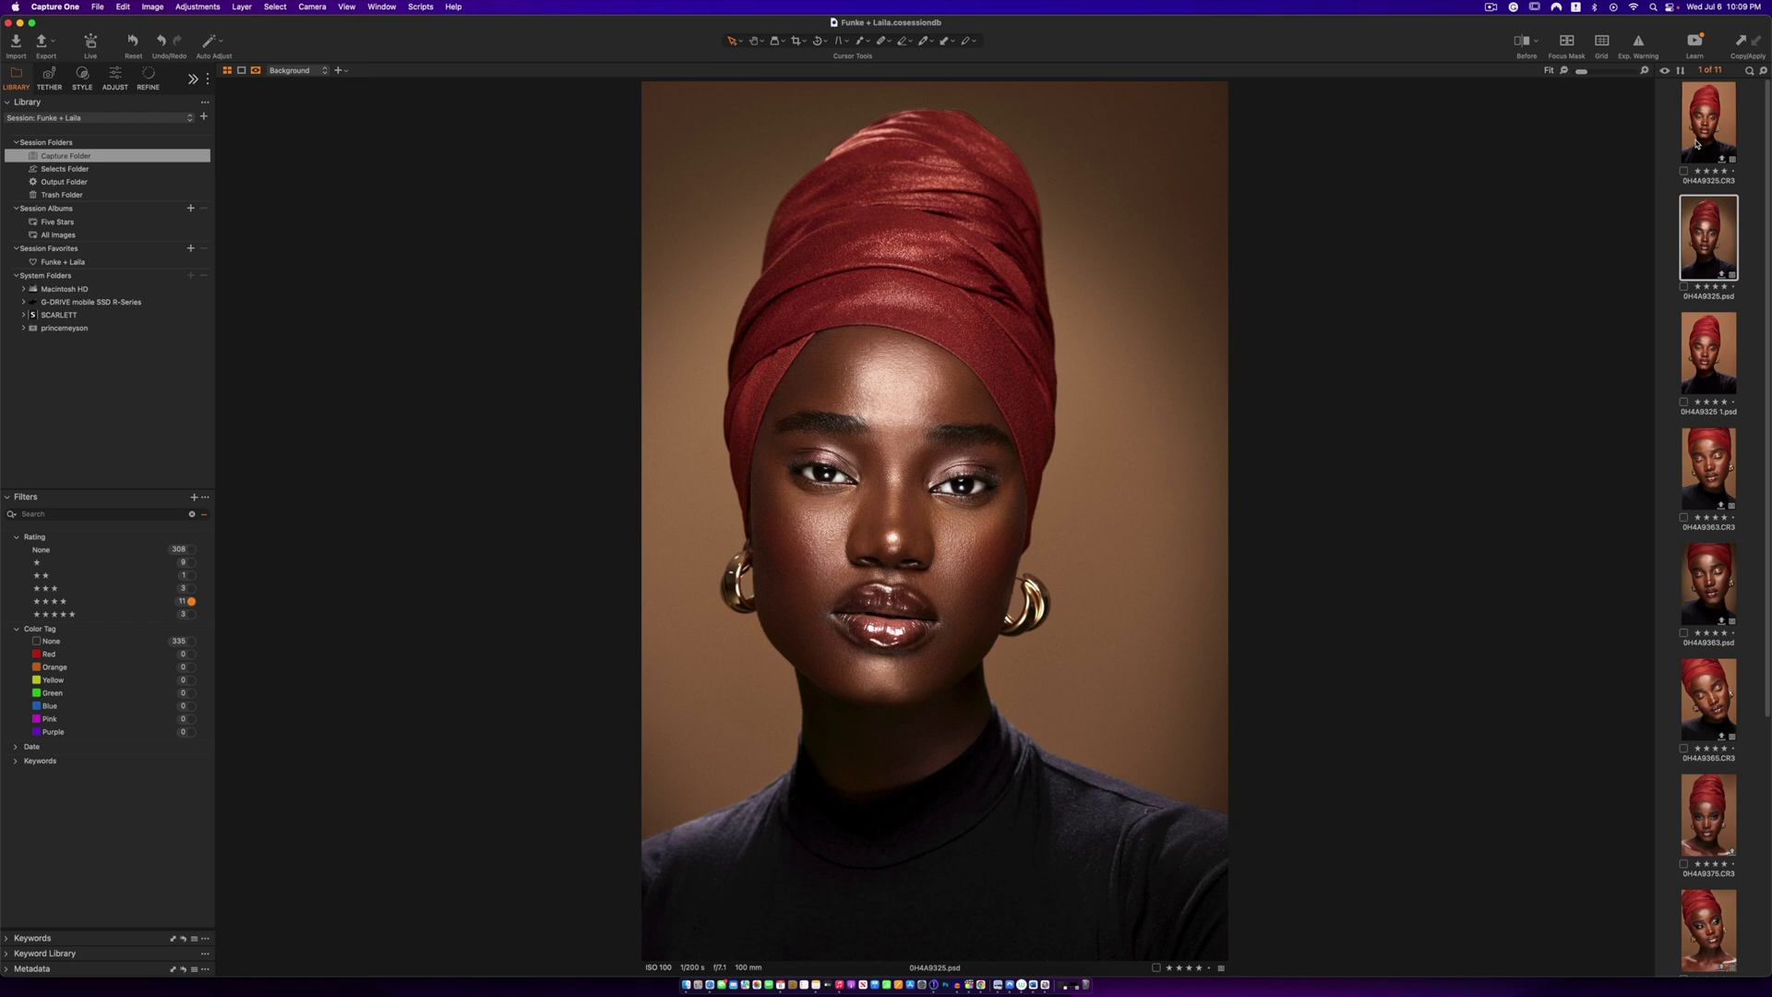
- Clear the rating filter and assign the red color tag to 0H4A9320.CR3, 0H4A9321.CR3 and 0H4A9322.CR3
click(1696, 144)
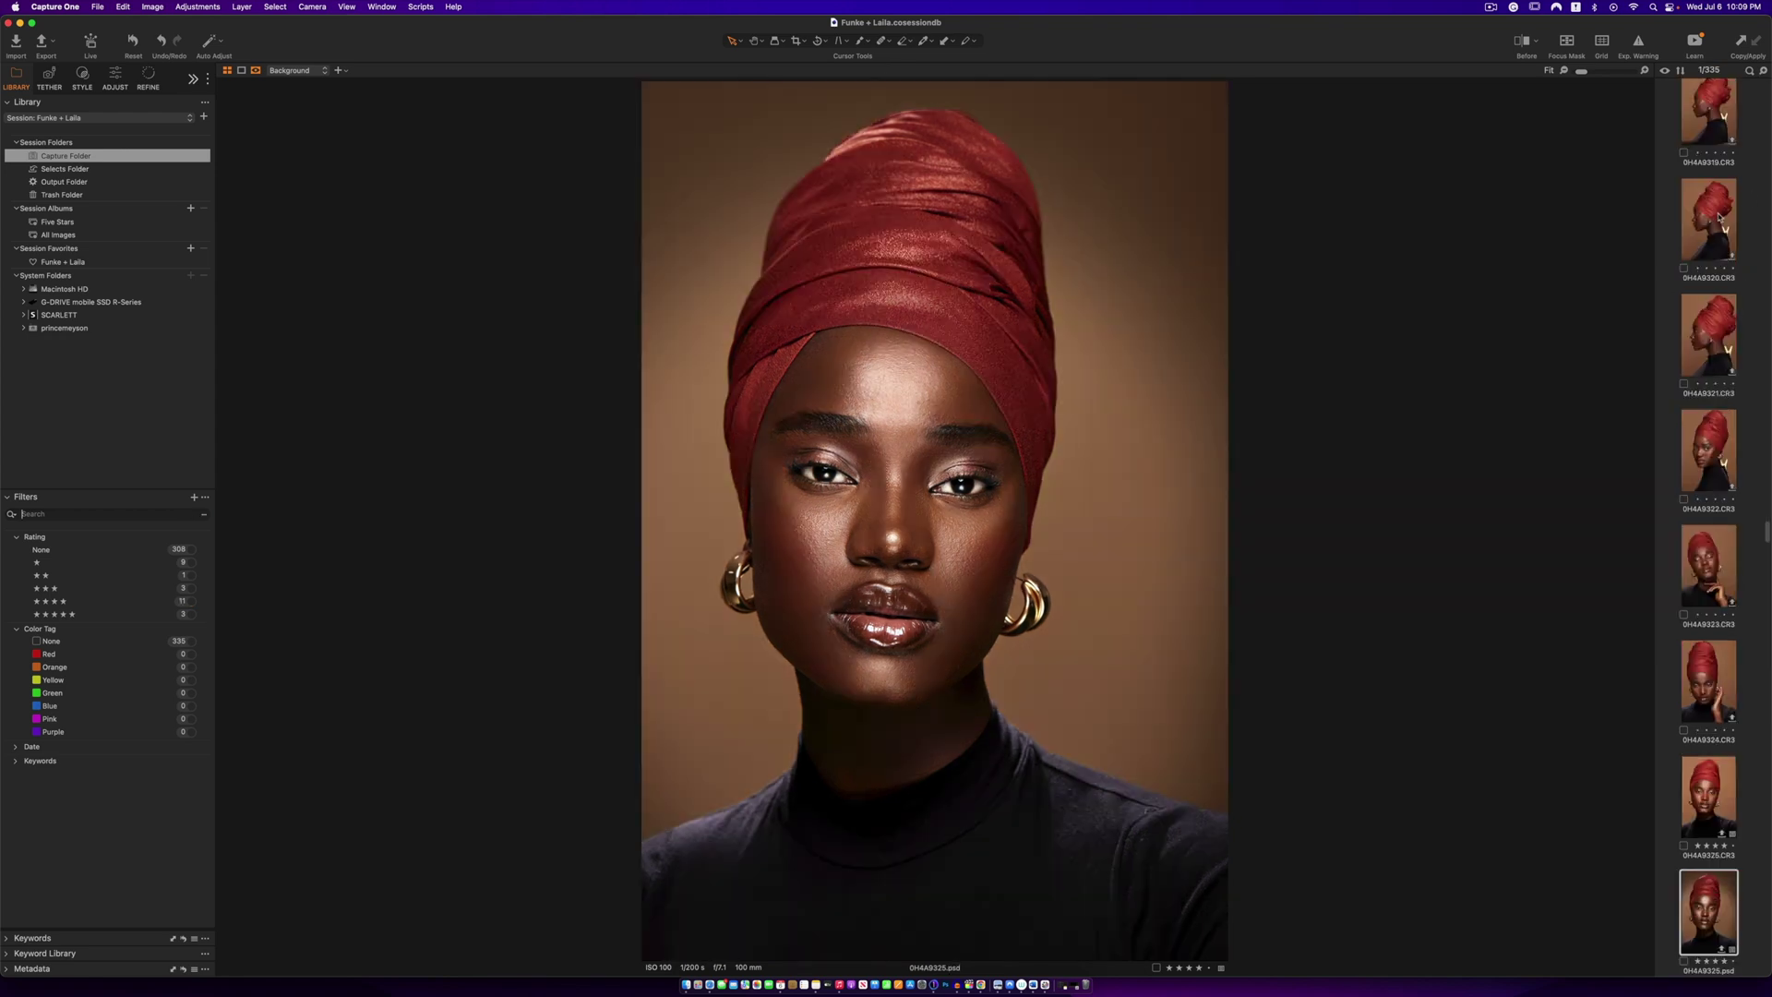
click(1717, 219)
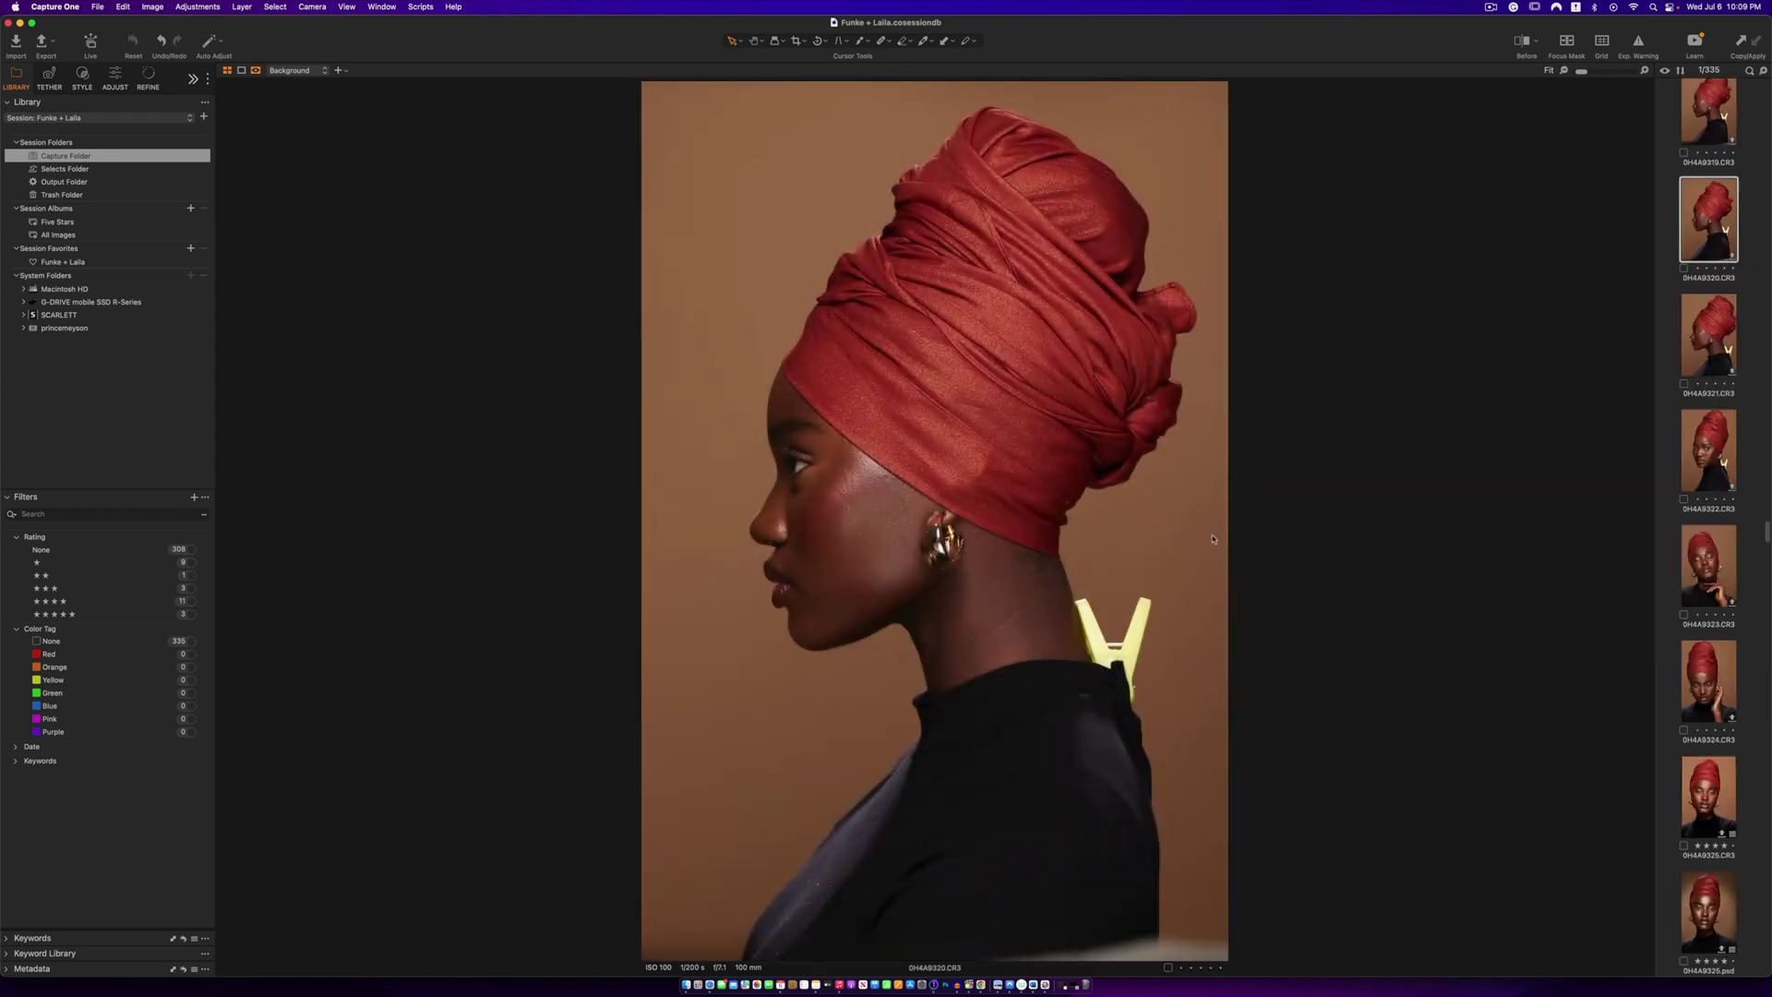
click(1684, 268)
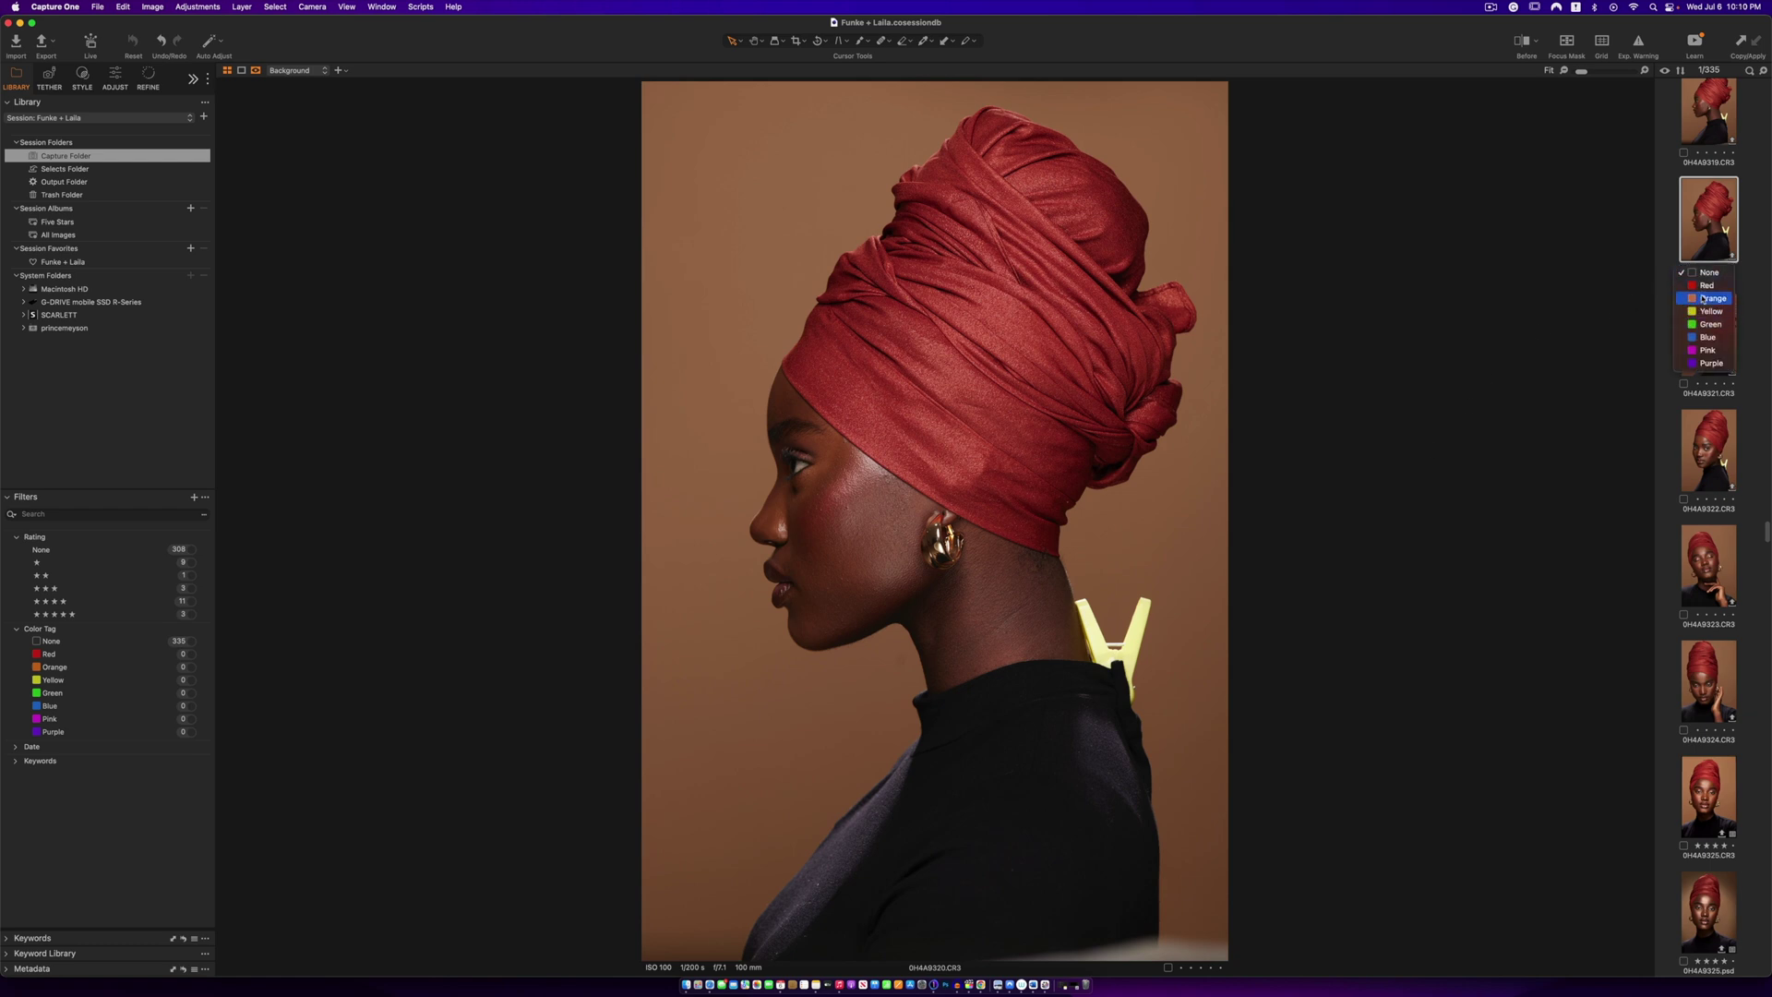
click(1706, 286)
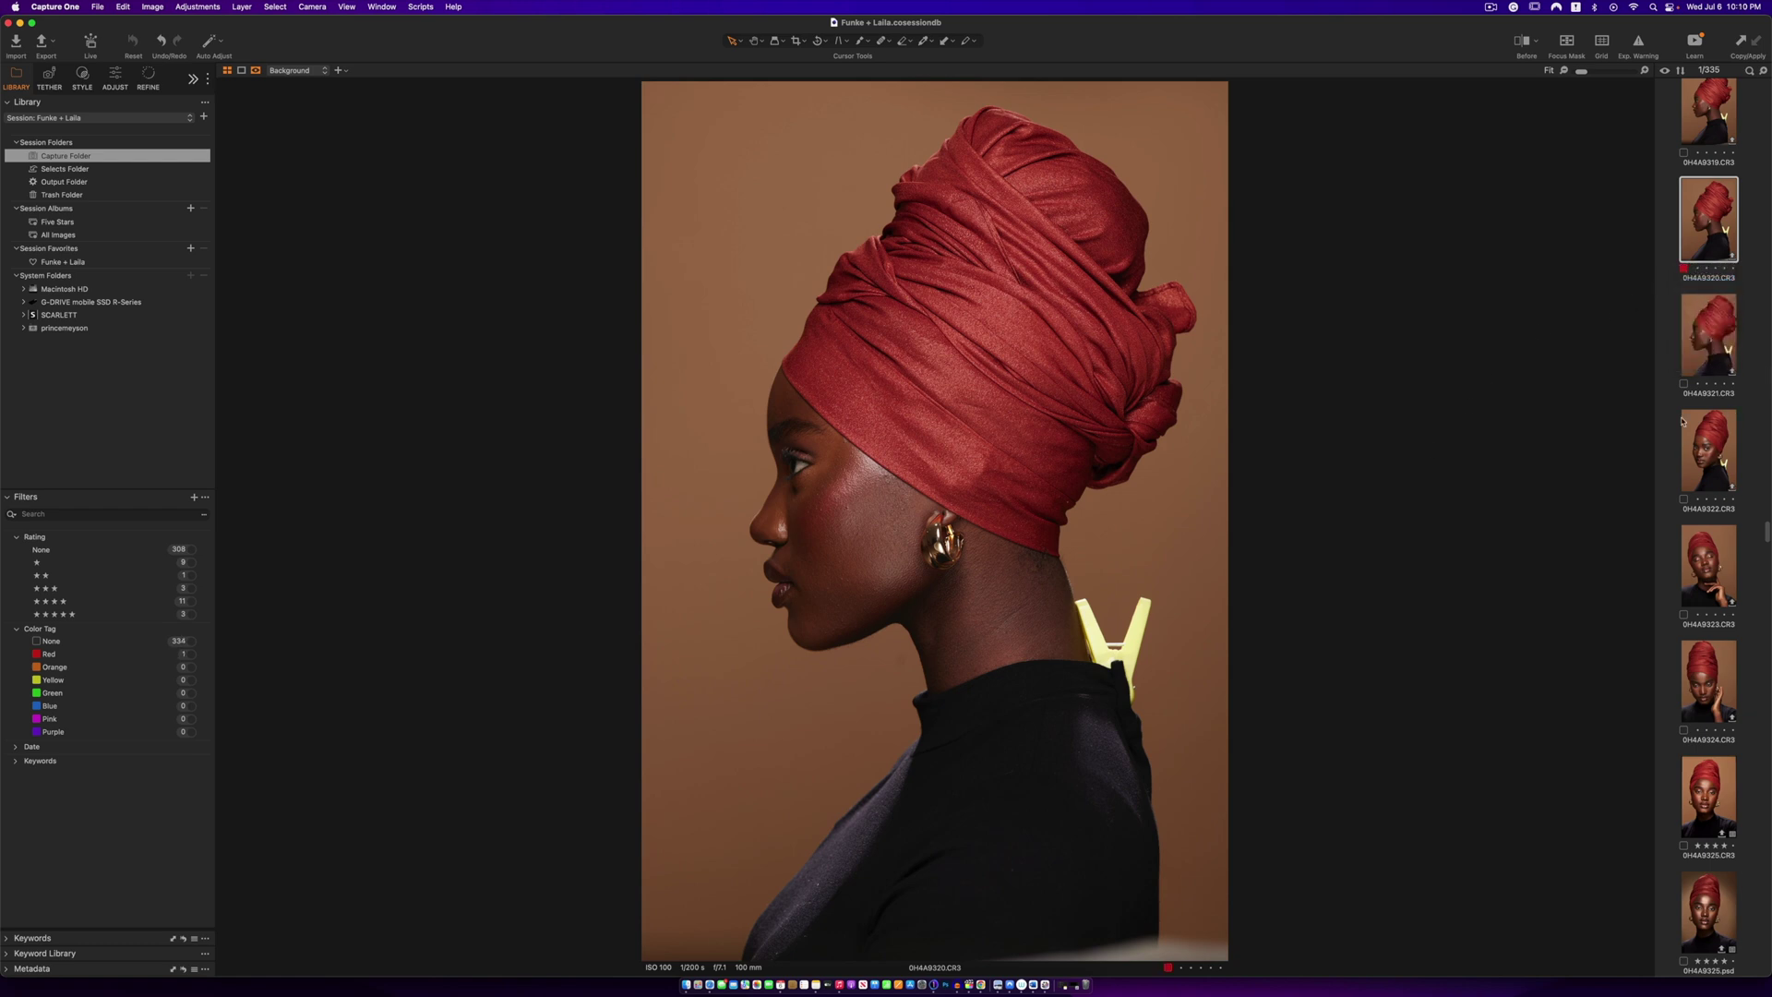
click(1684, 387)
click(1691, 403)
click(1684, 499)
click(1706, 516)
- Assign the blue color tag to 0H4A9150.CR3, 0H4A9151.CR3 and 0H4A9152.CR3 near the start of the capture folder
scroll(1714, 351, down, 3)
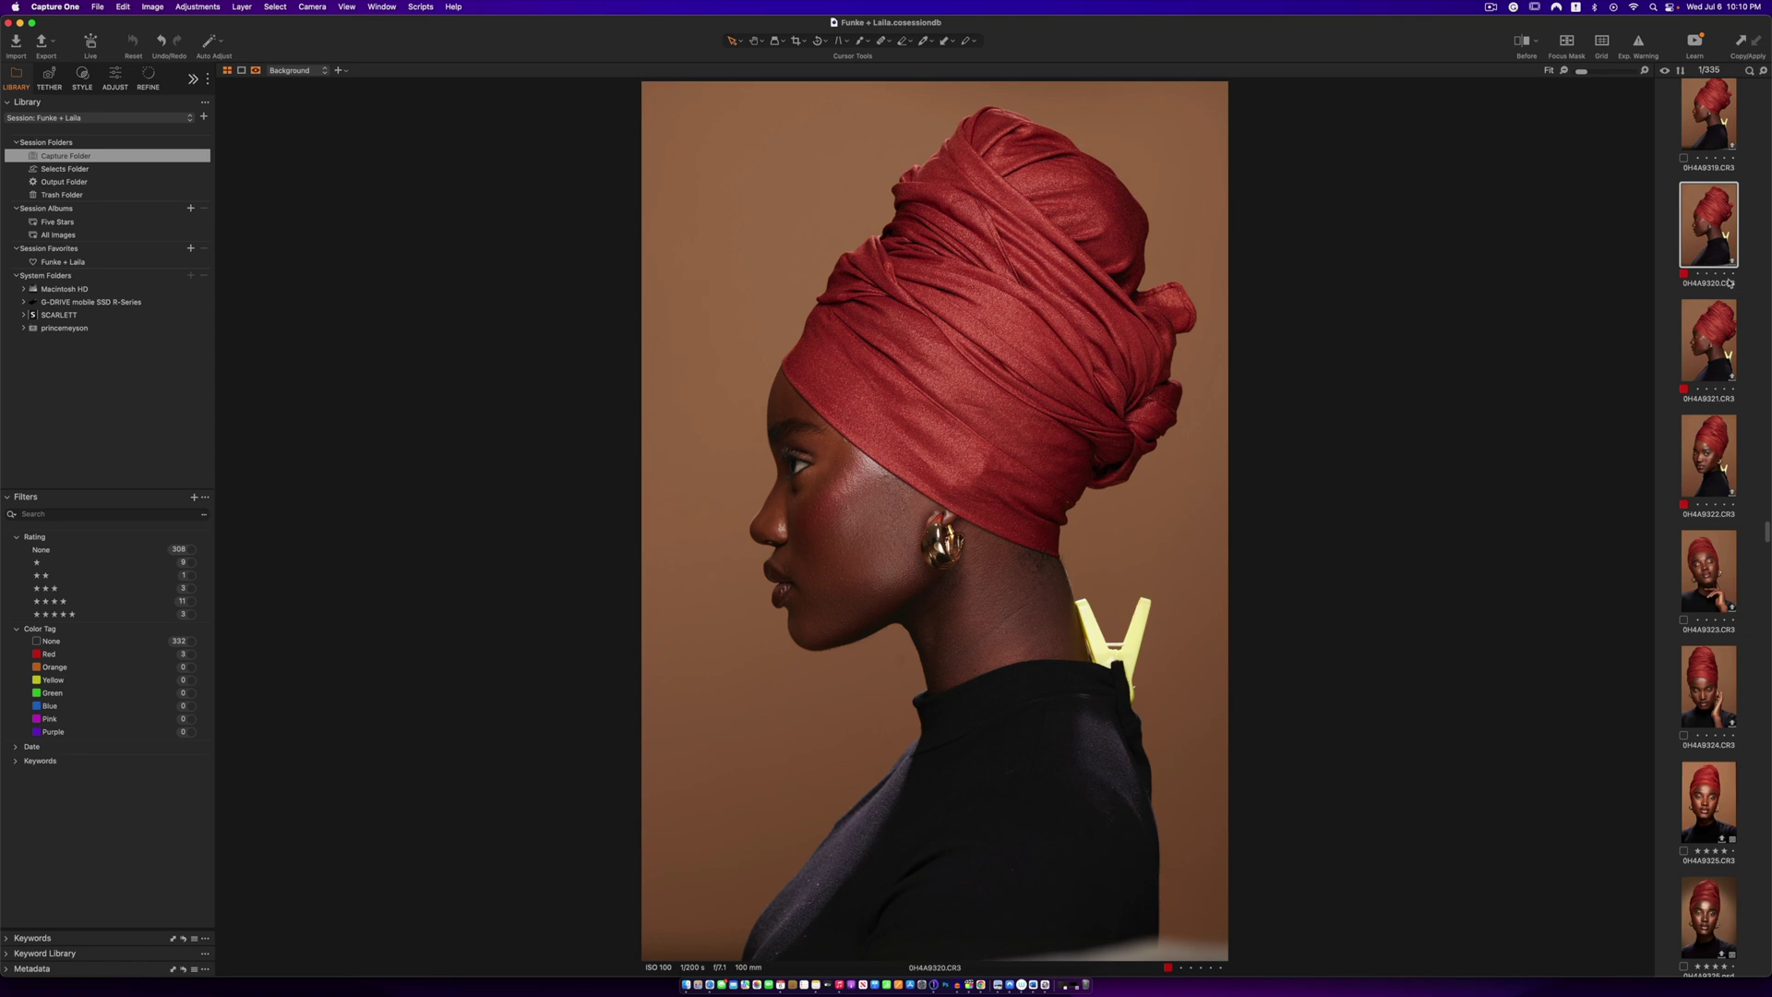
scroll(1719, 417, down, 20)
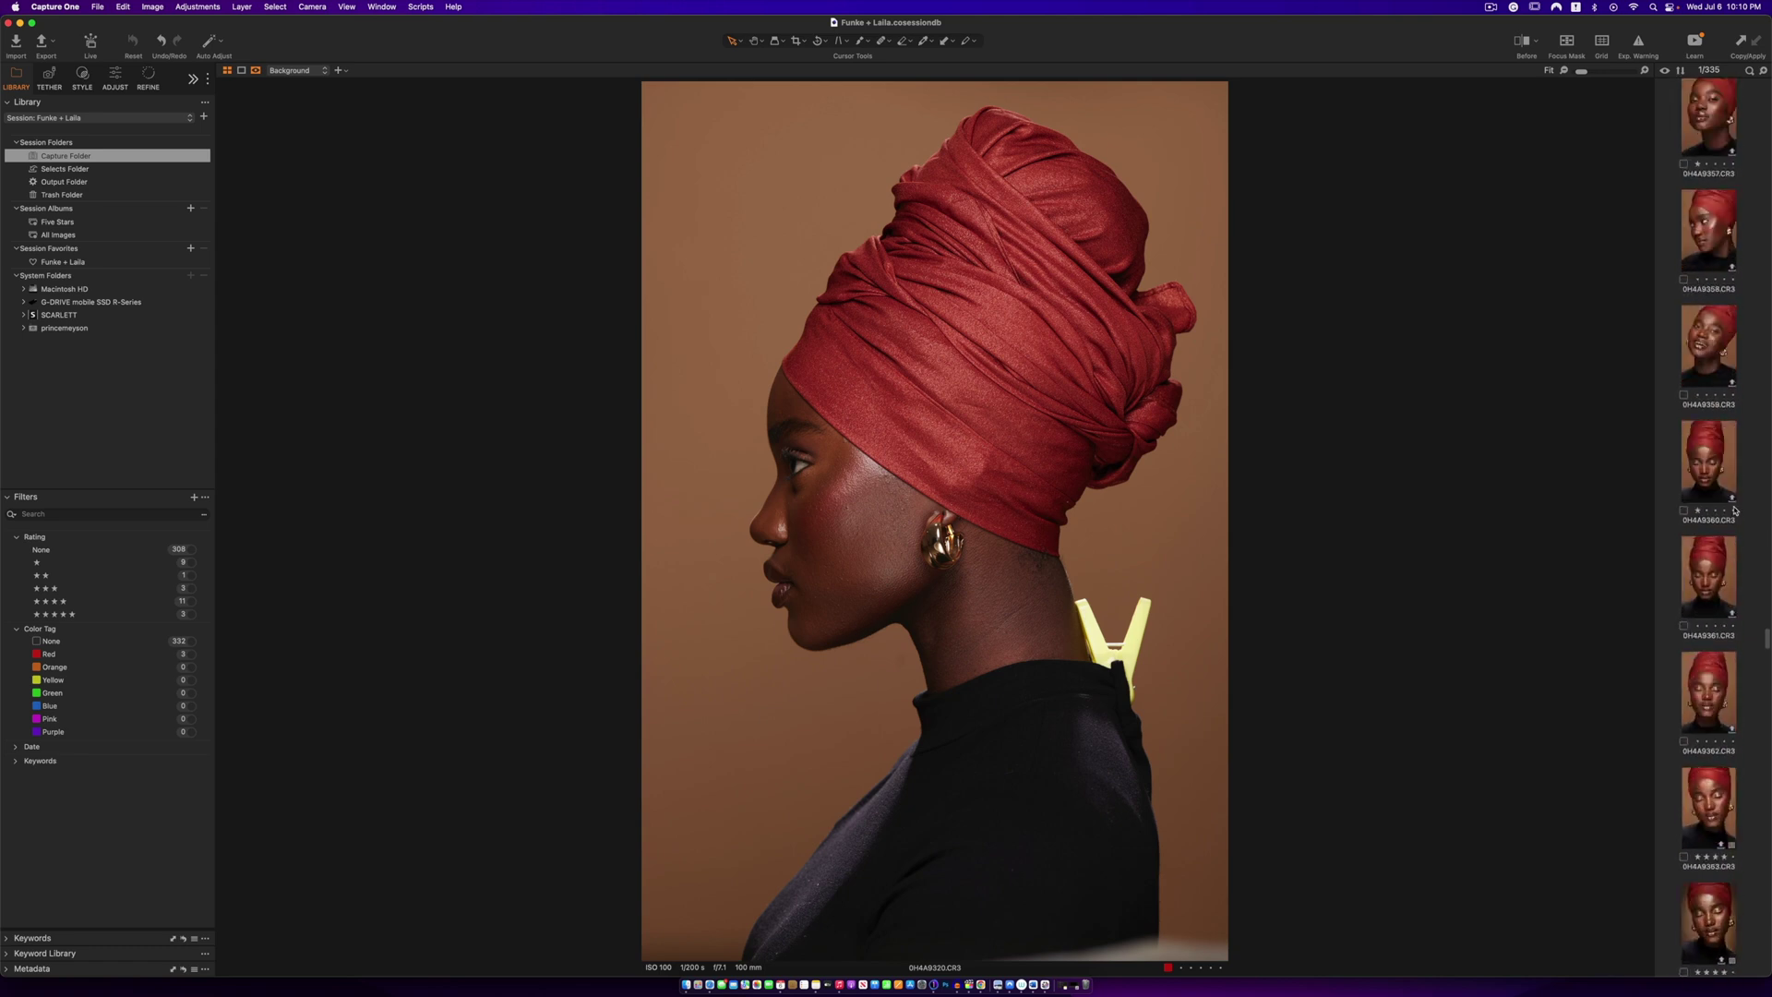
scroll(1716, 480, up, 20)
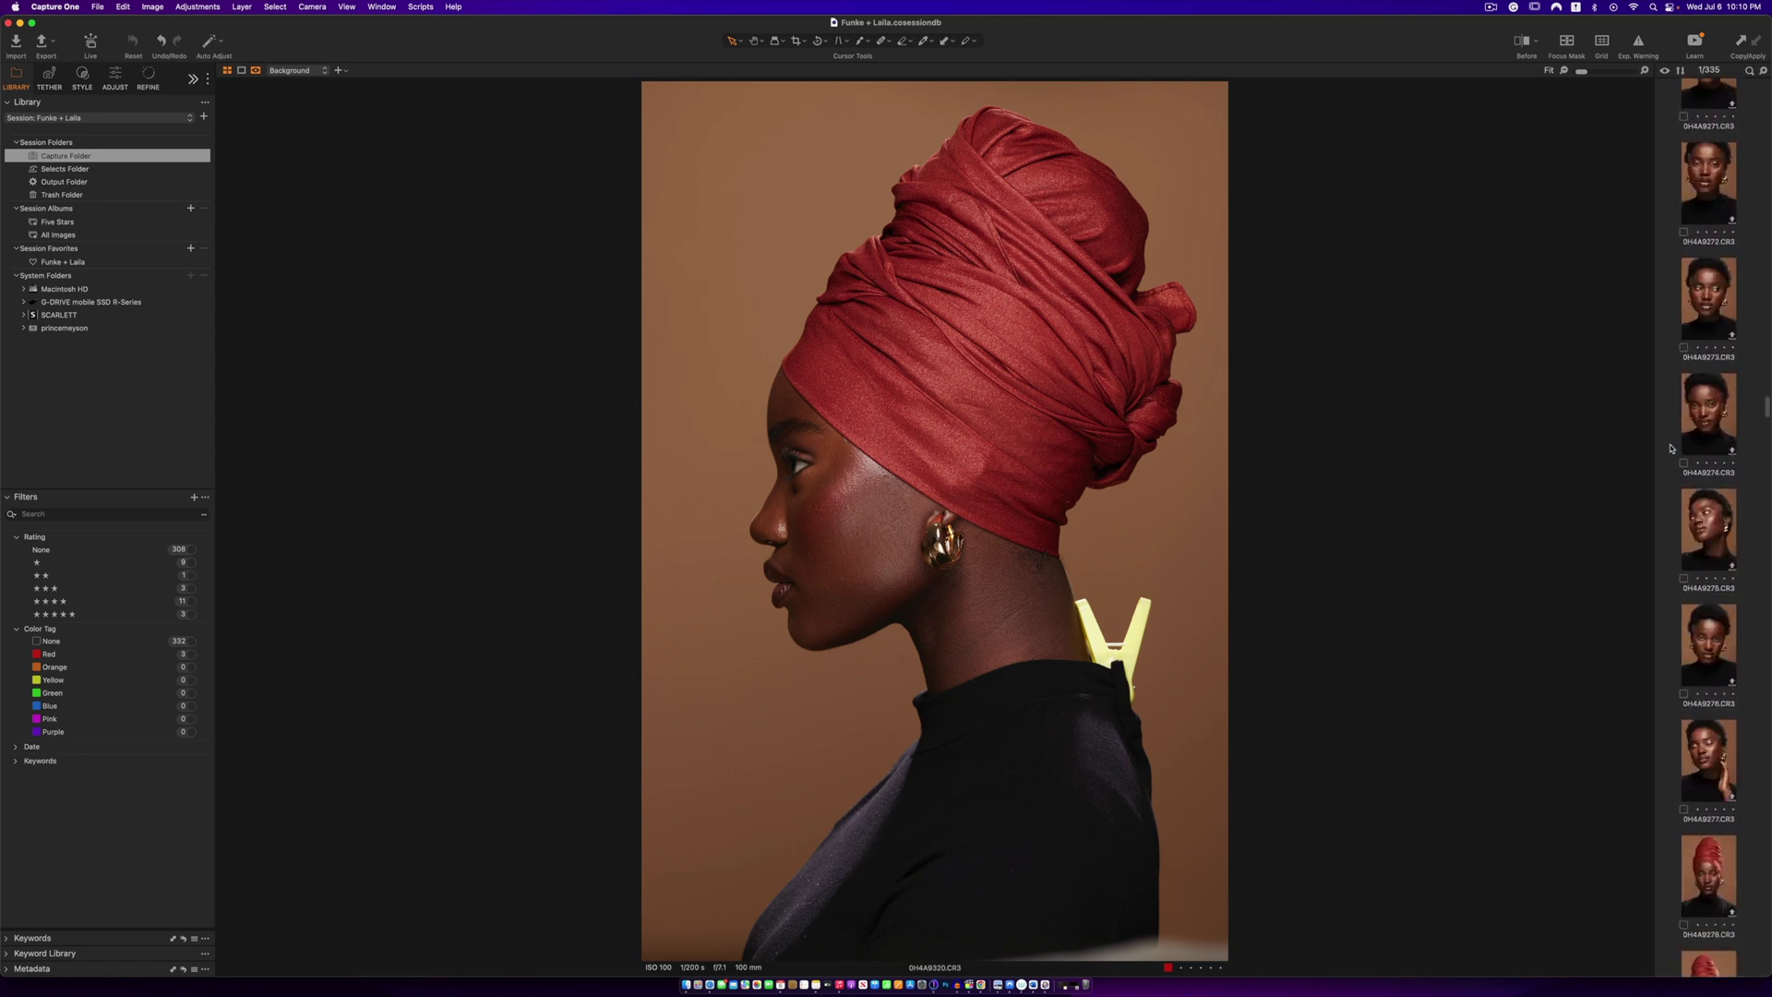
scroll(1671, 447, up, 20)
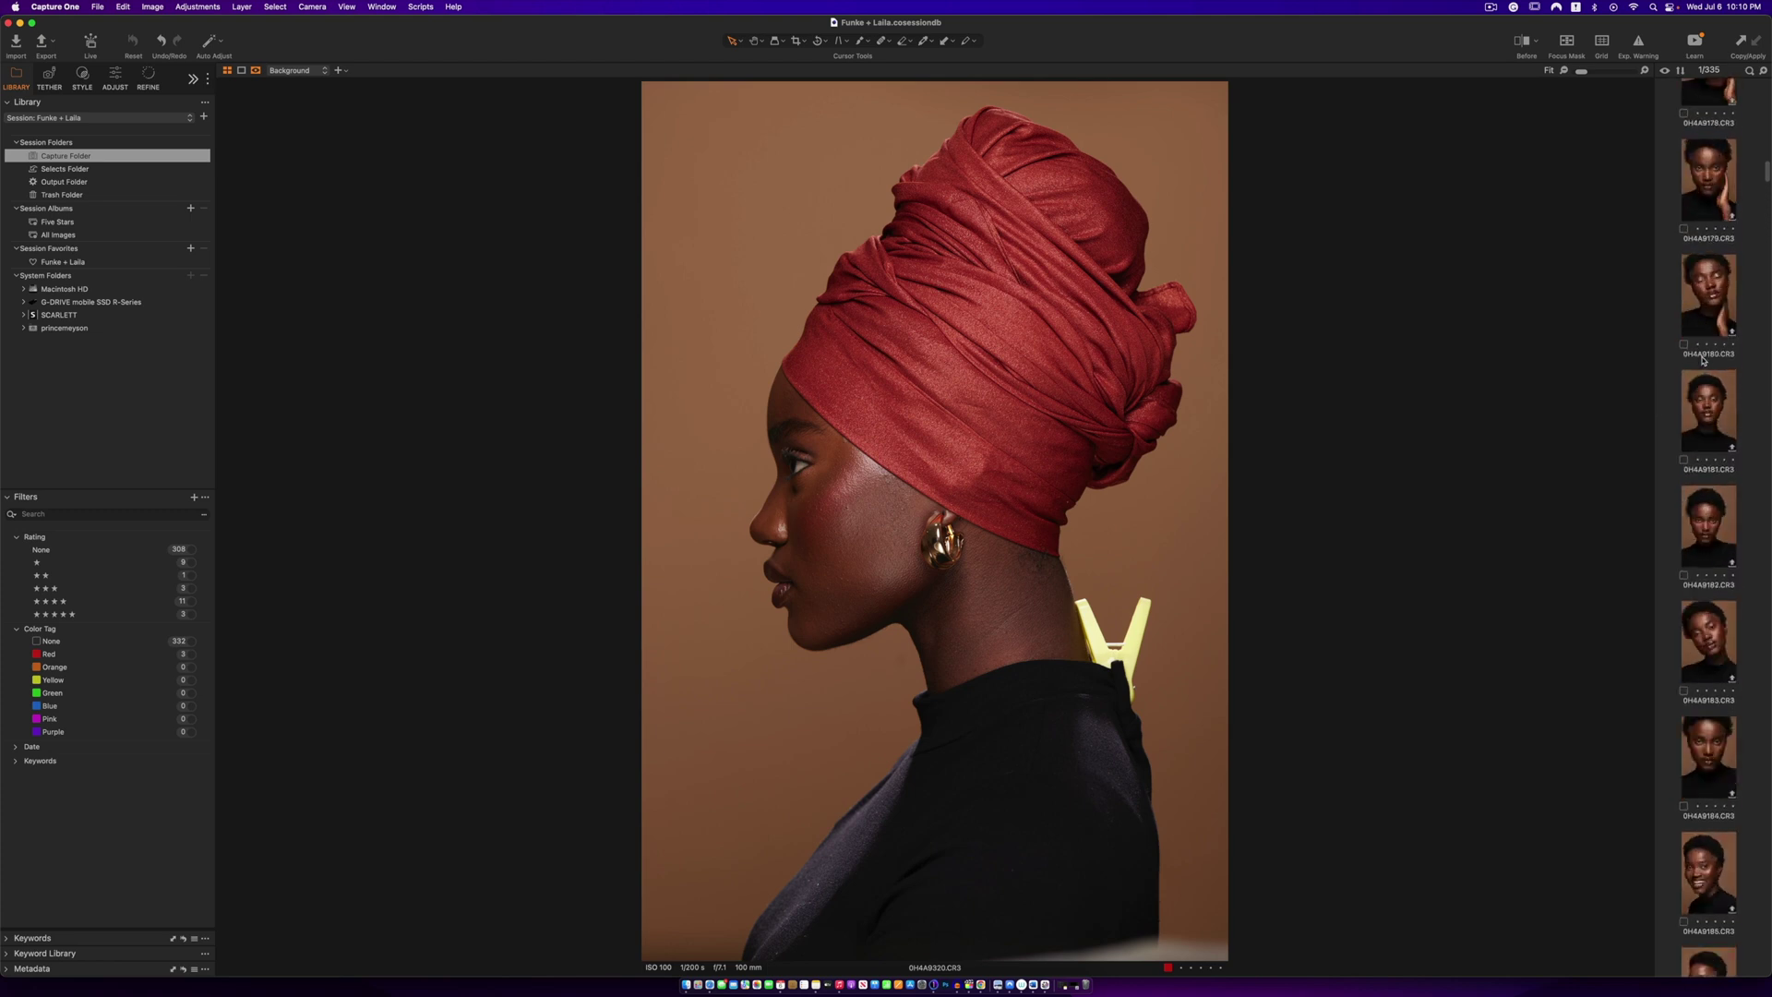
scroll(1703, 360, up, 15)
click(1701, 352)
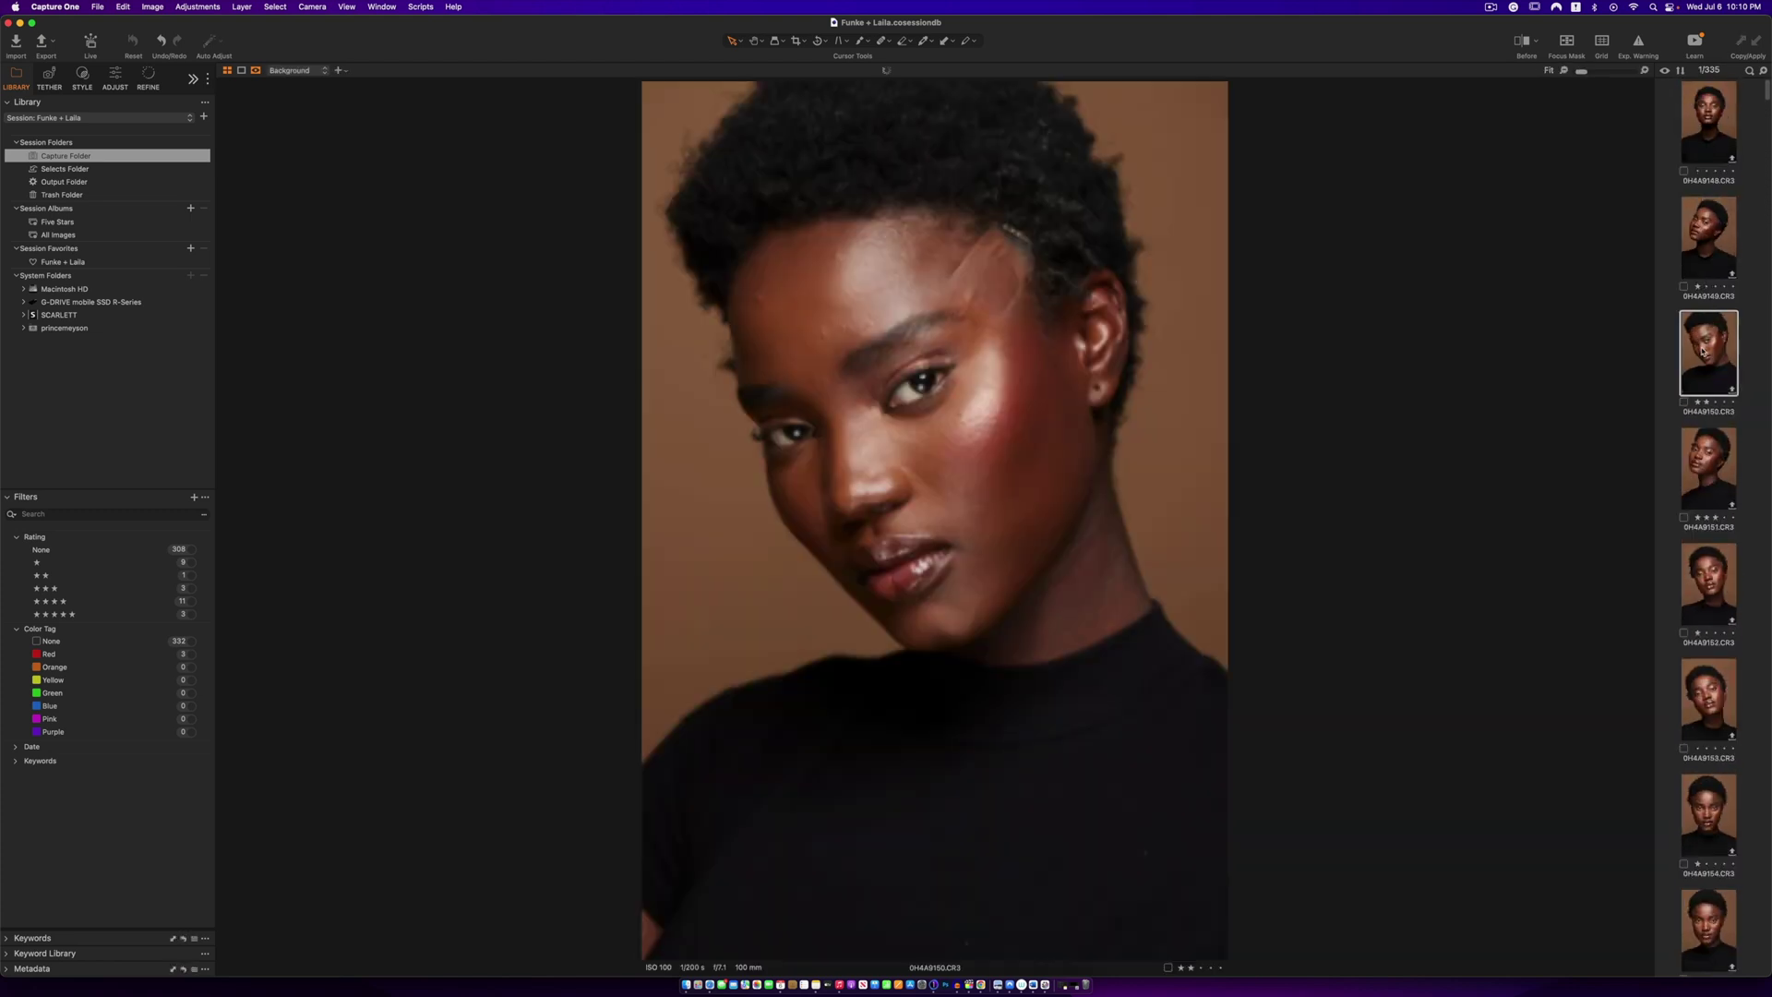
click(1684, 402)
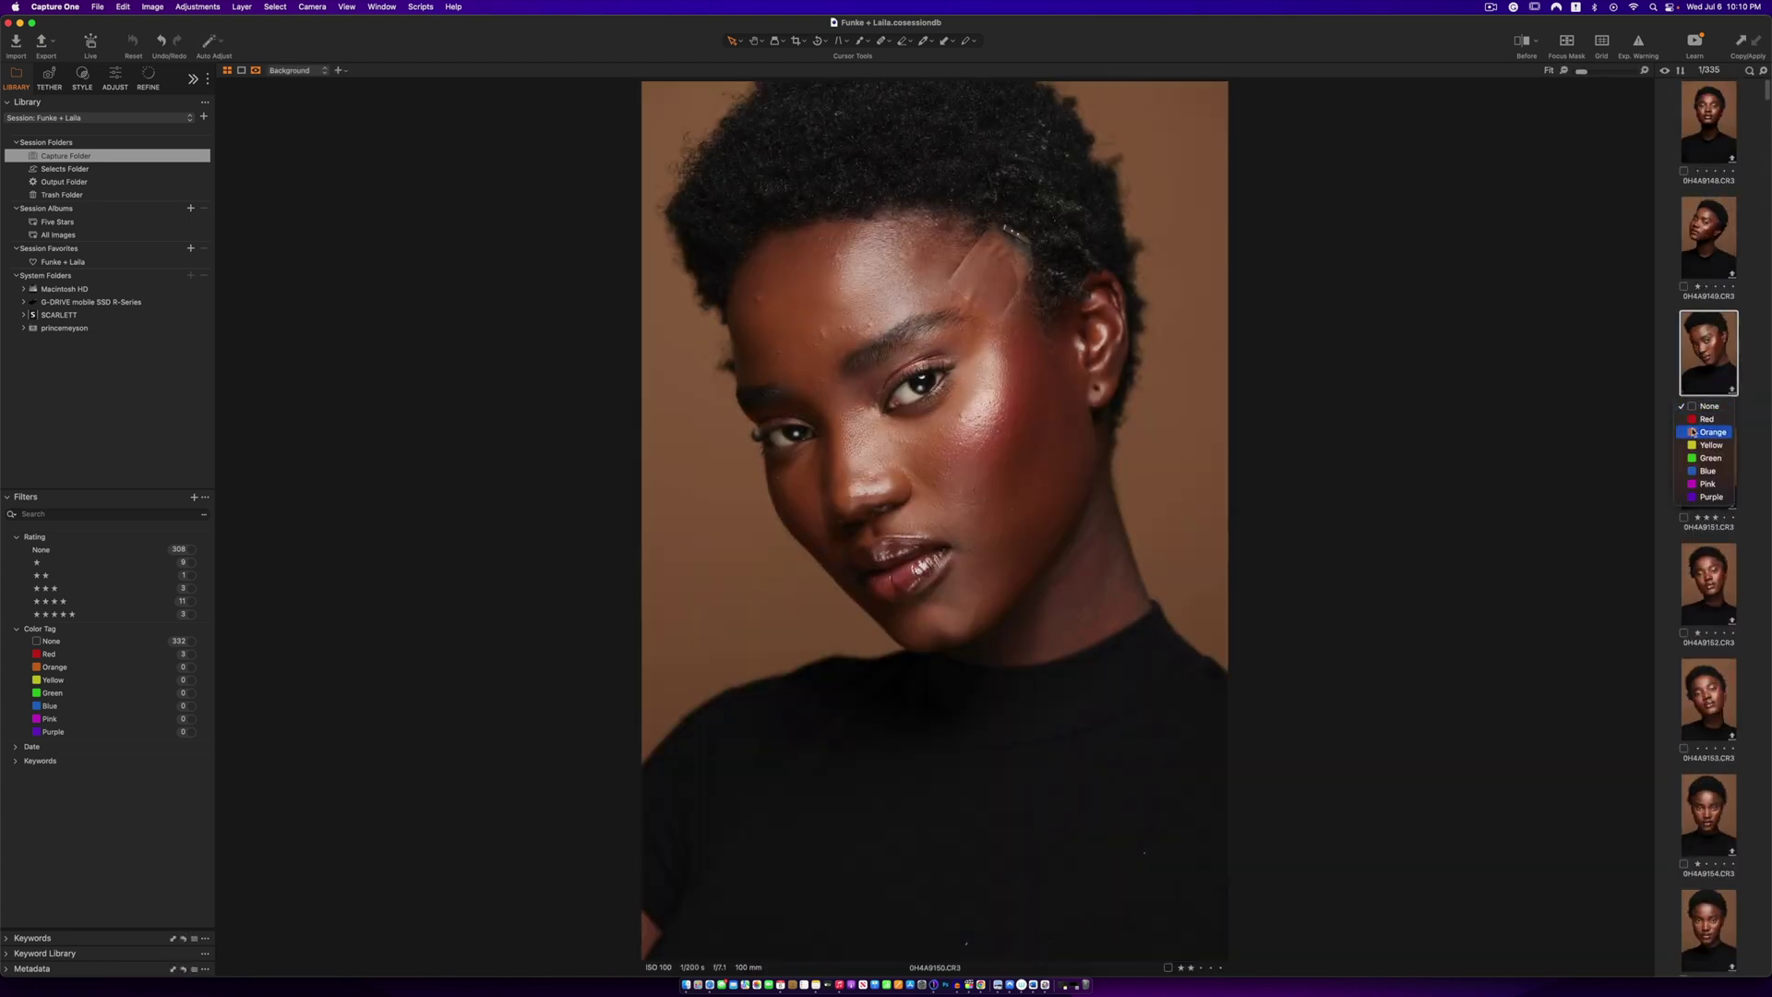
click(1699, 471)
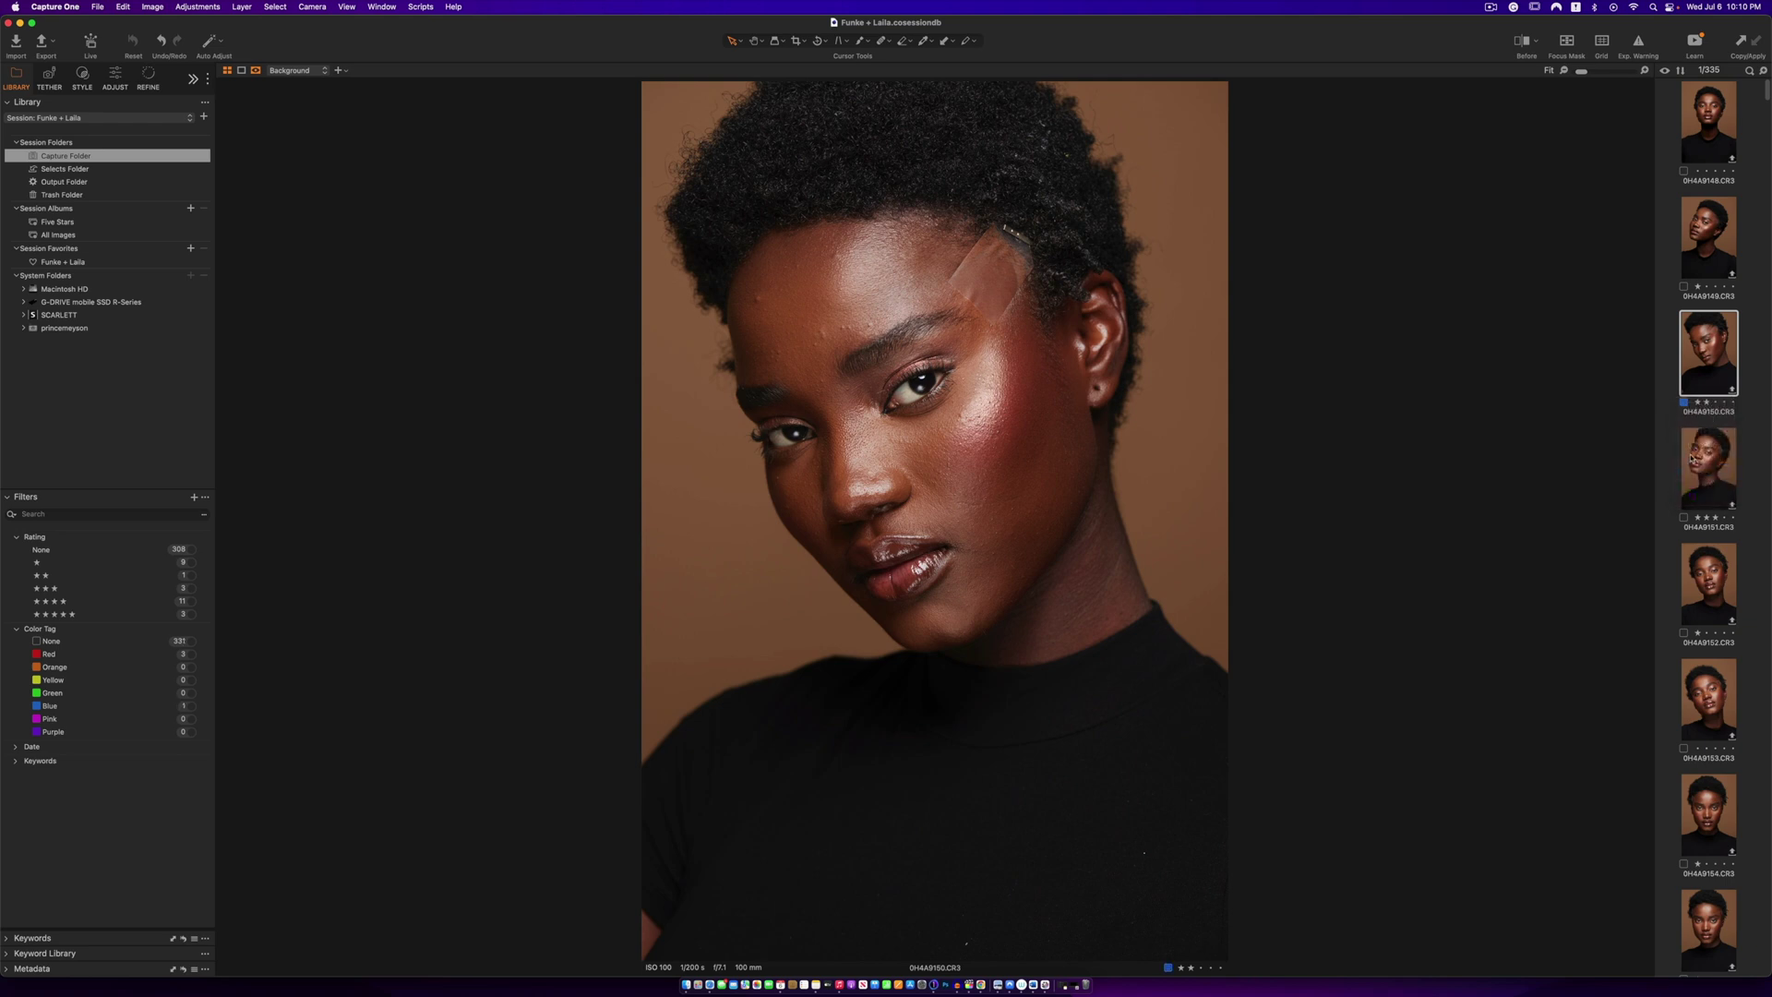
click(1683, 517)
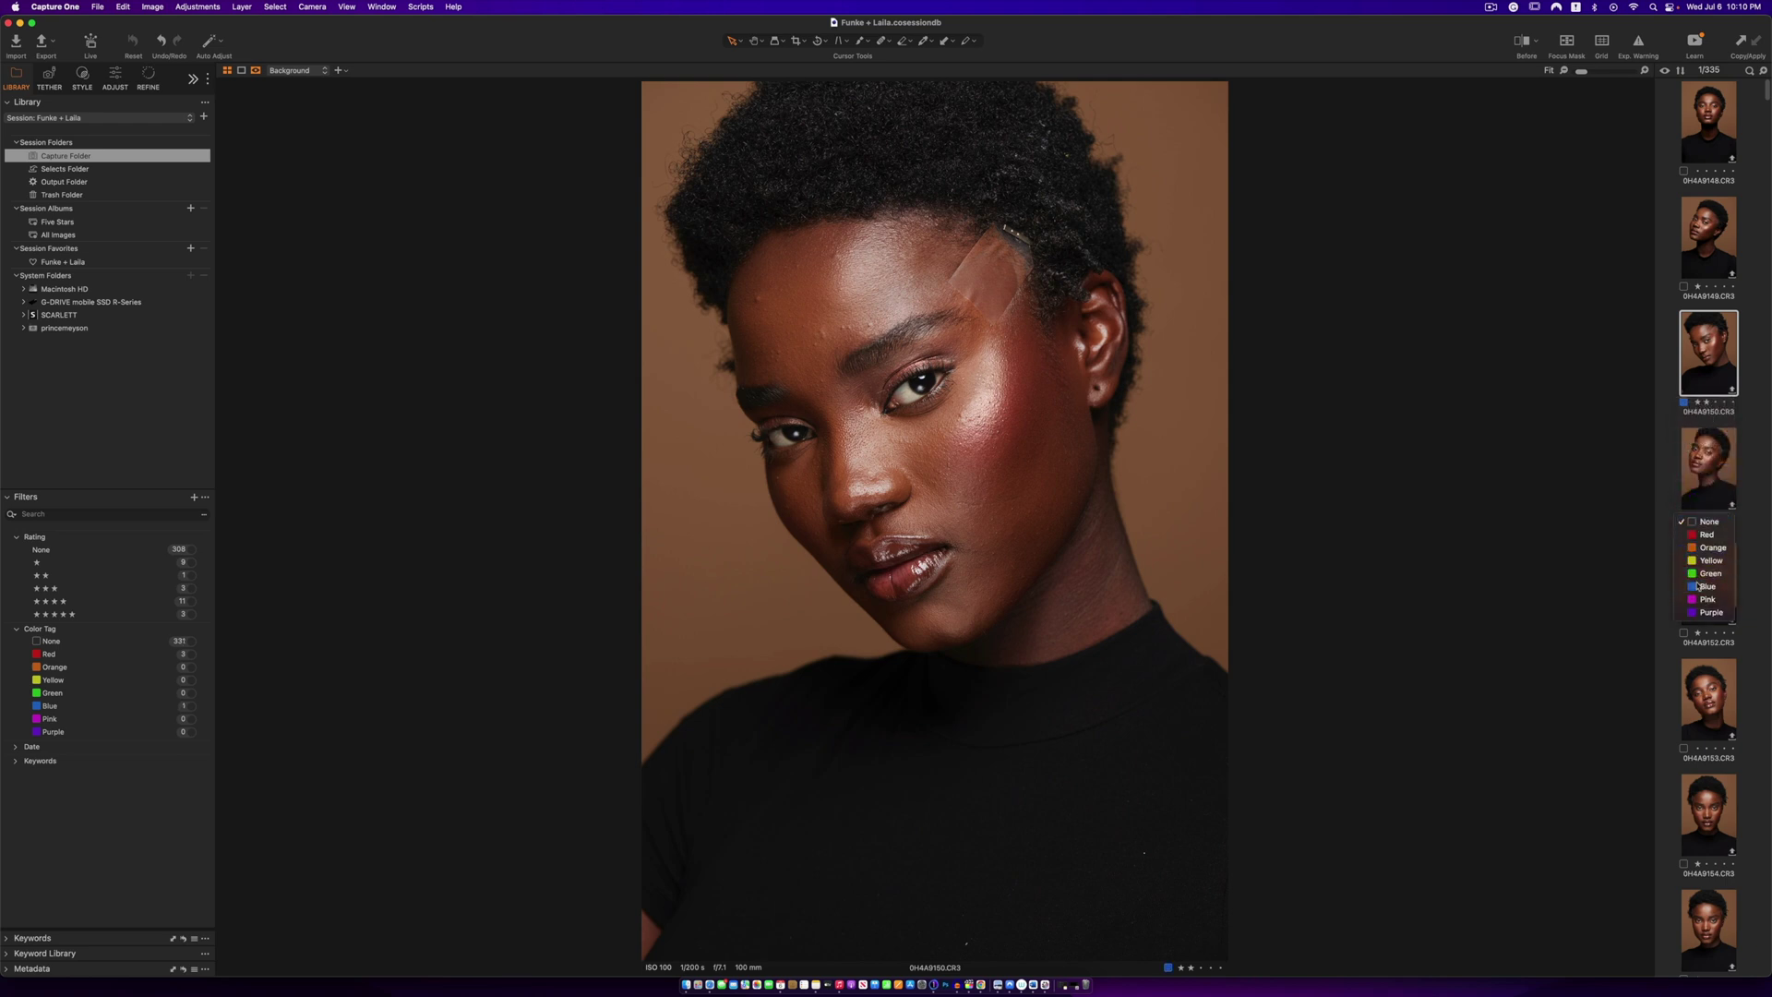
click(1699, 586)
click(1684, 633)
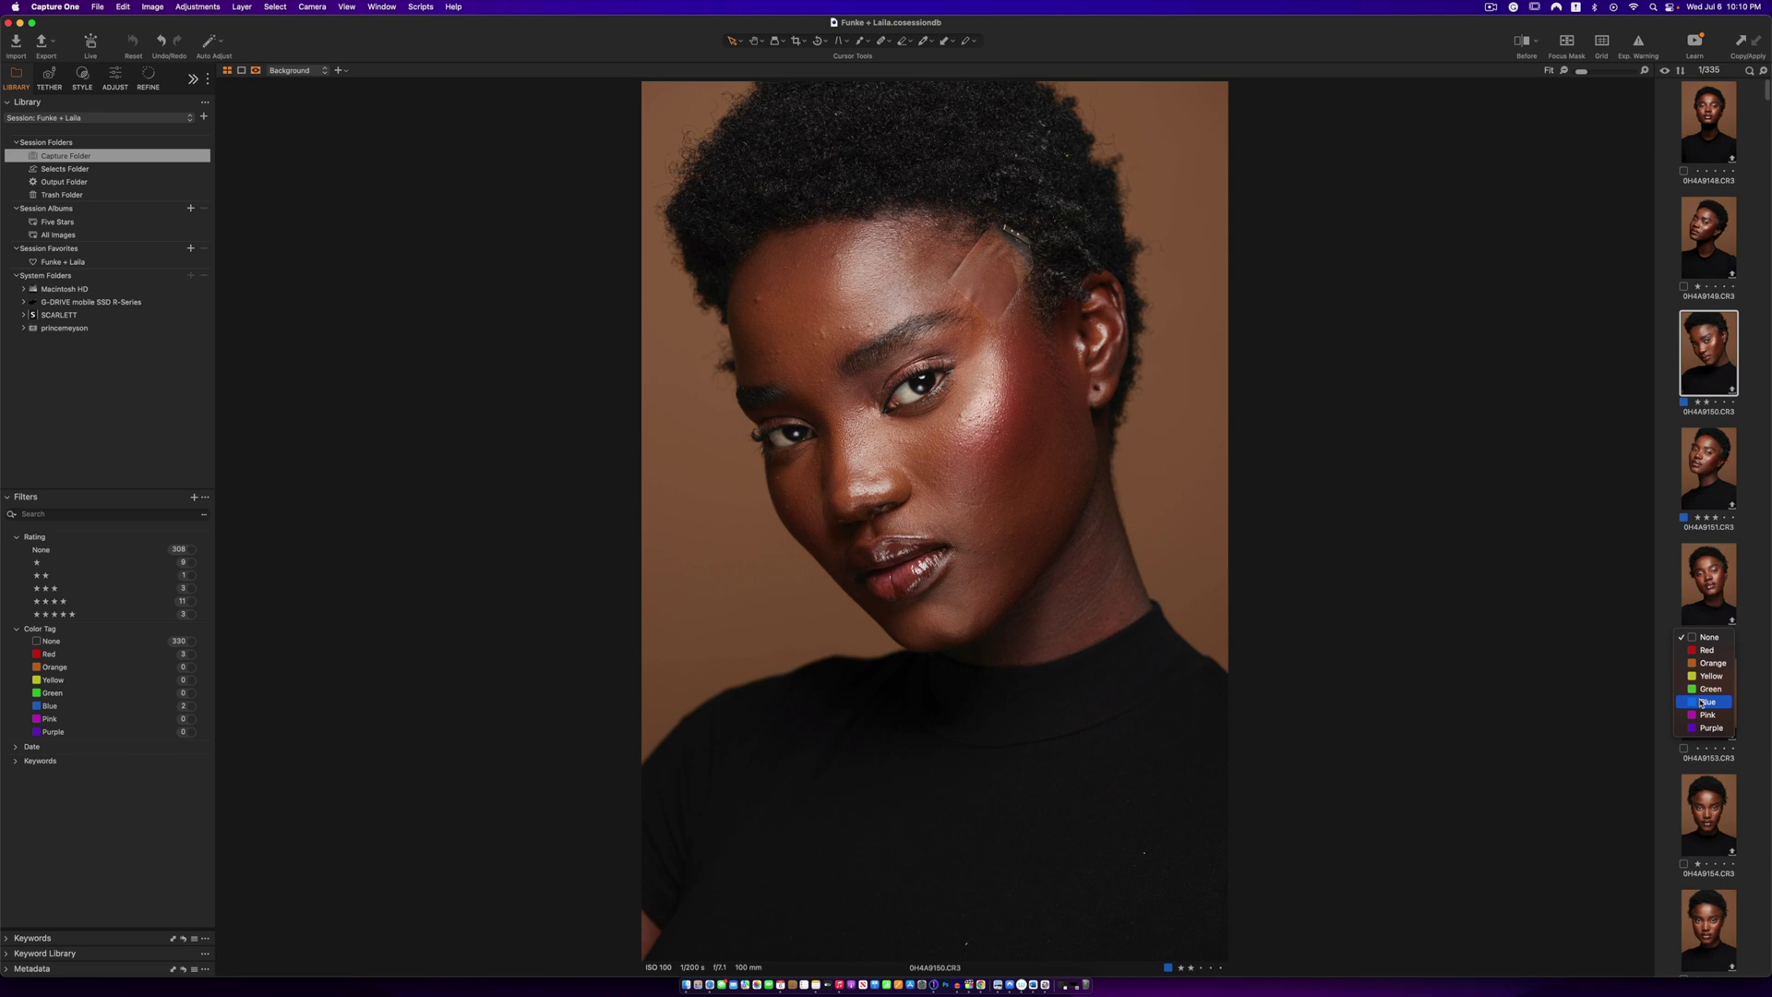
click(1701, 703)
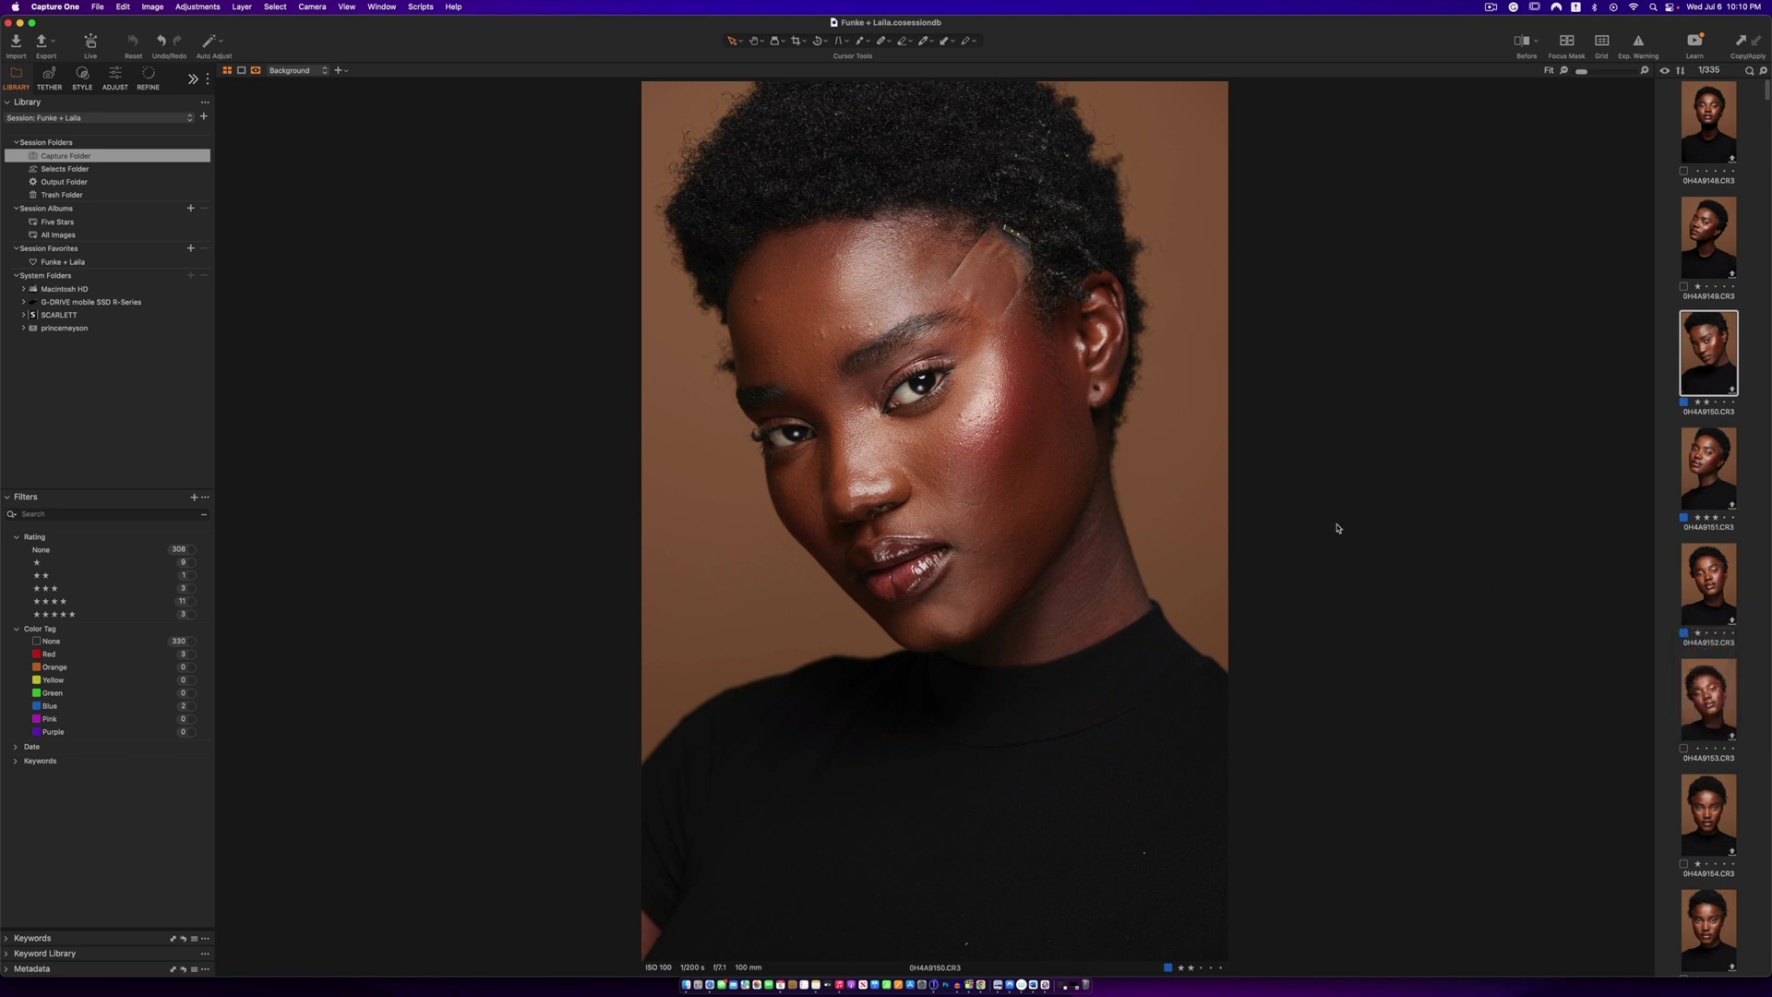
- Filter for red-tagged images and preview each one, and do the same with the blue-tagged images
click(189, 656)
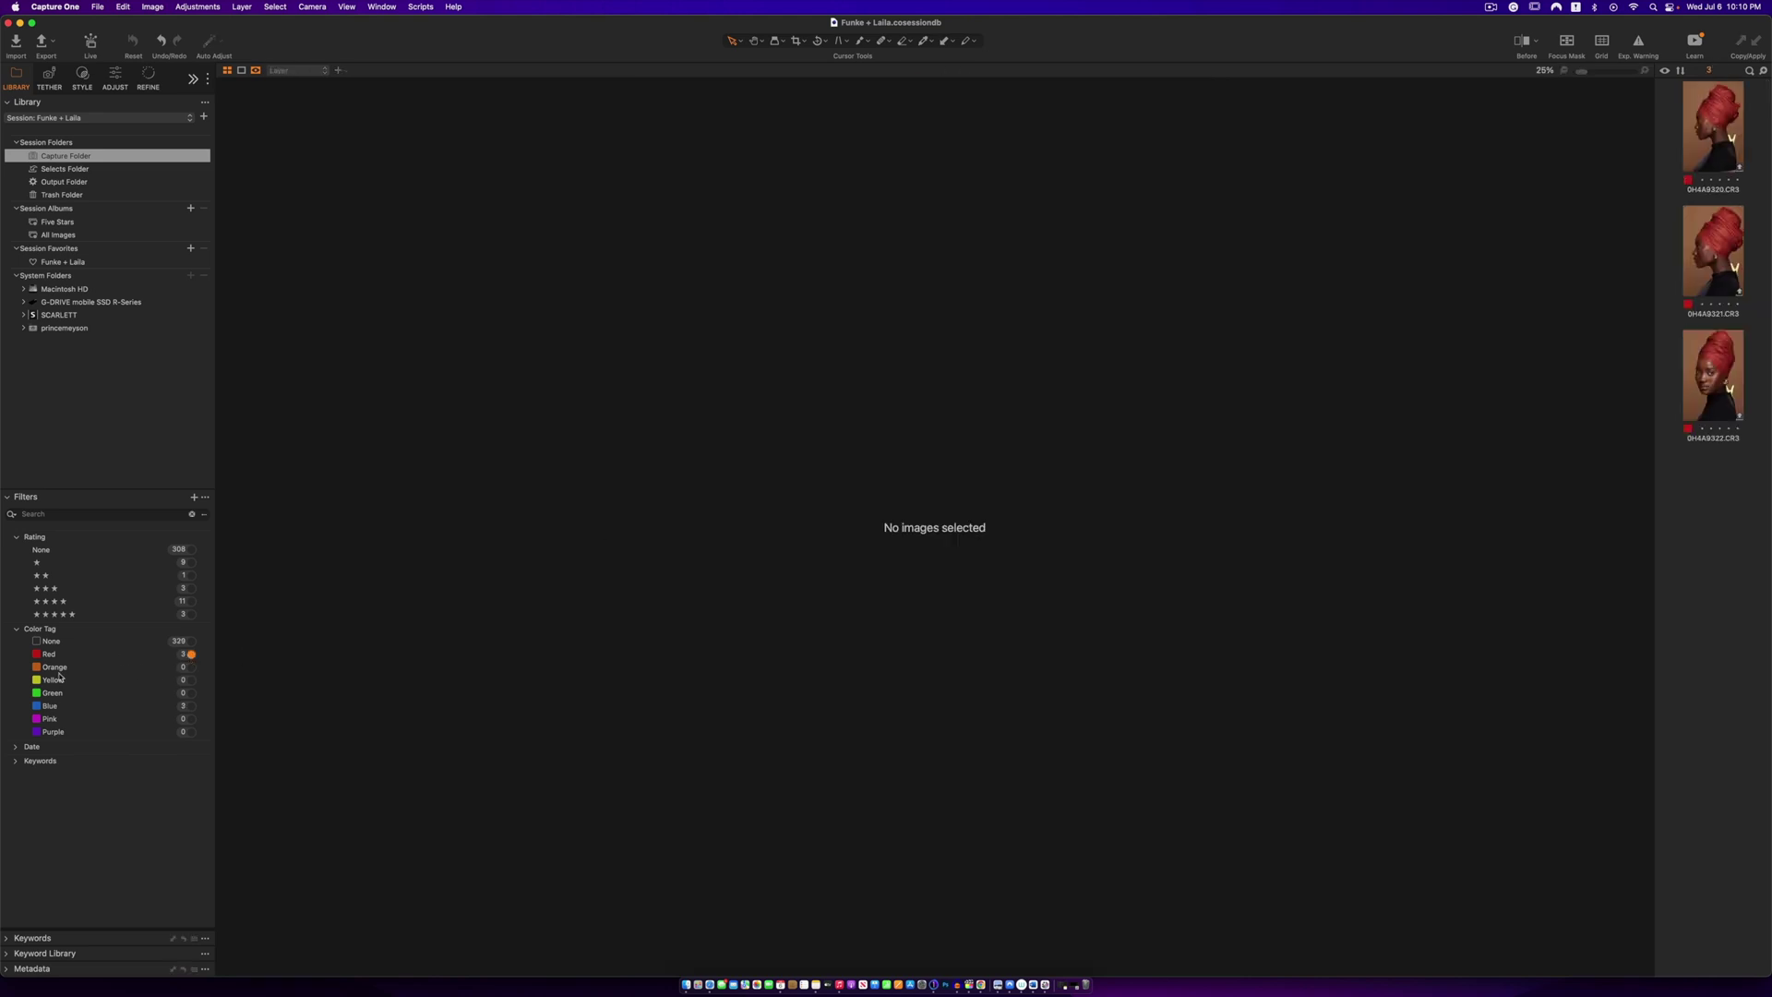
click(1714, 135)
key(Down)
key(Down)
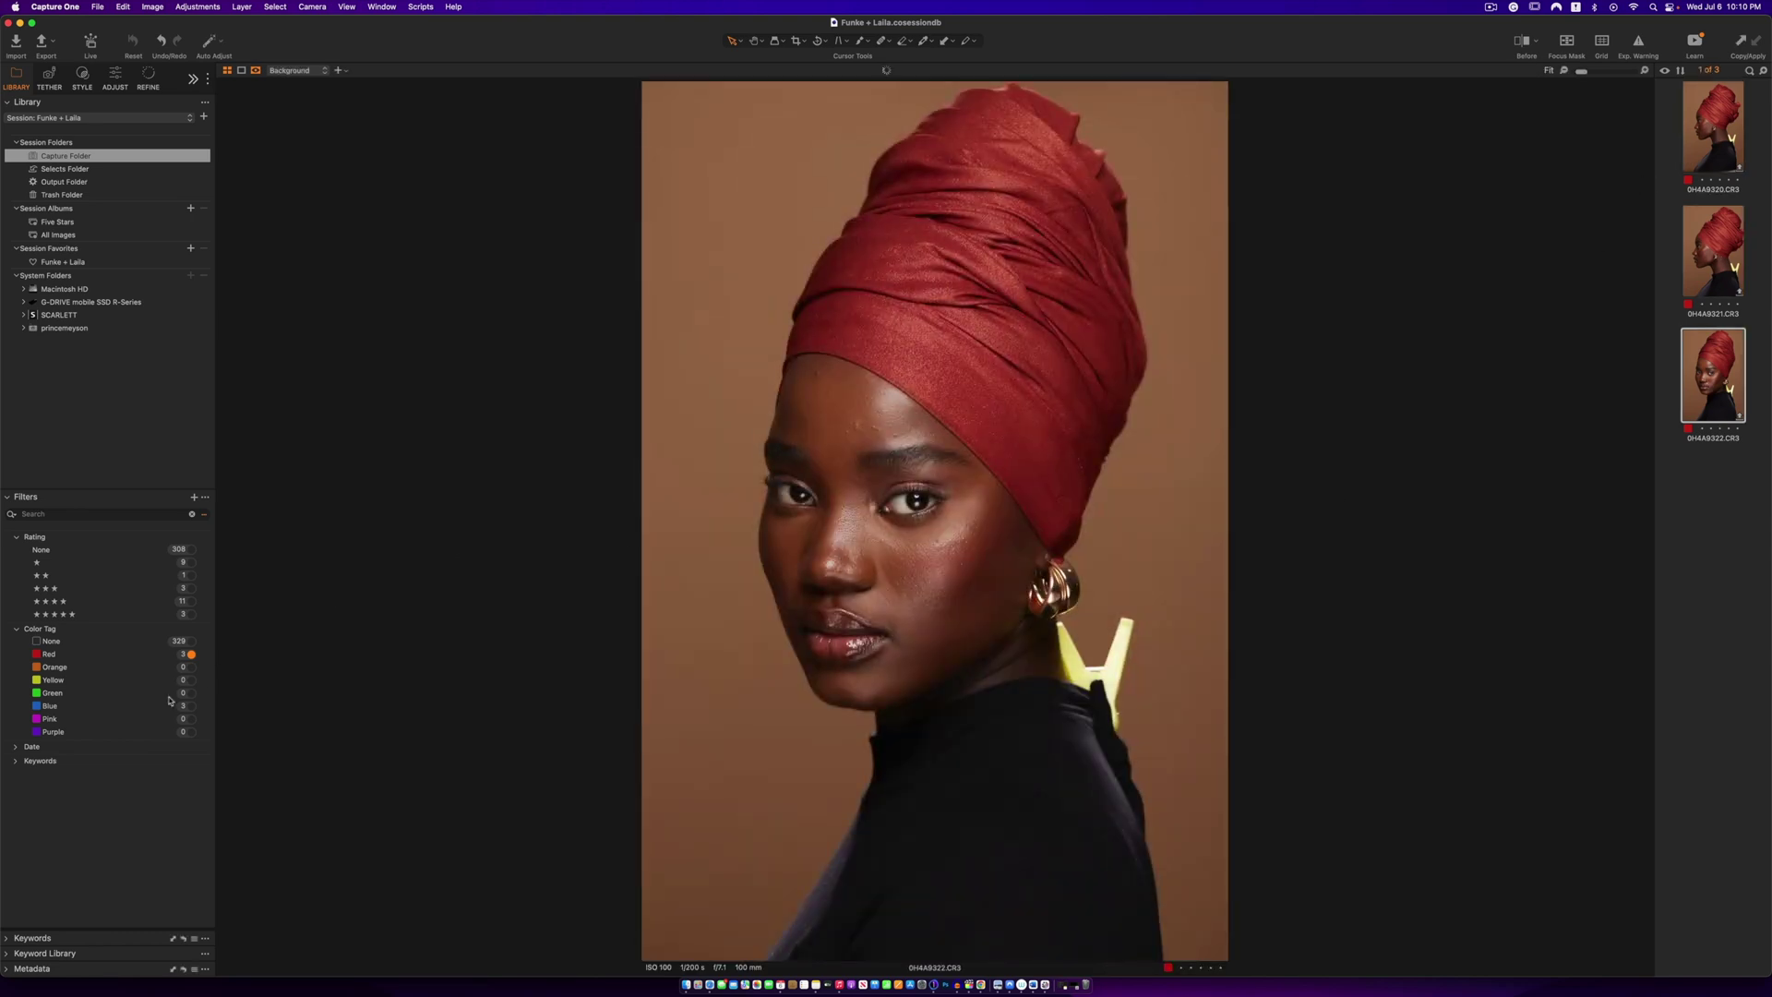
click(191, 707)
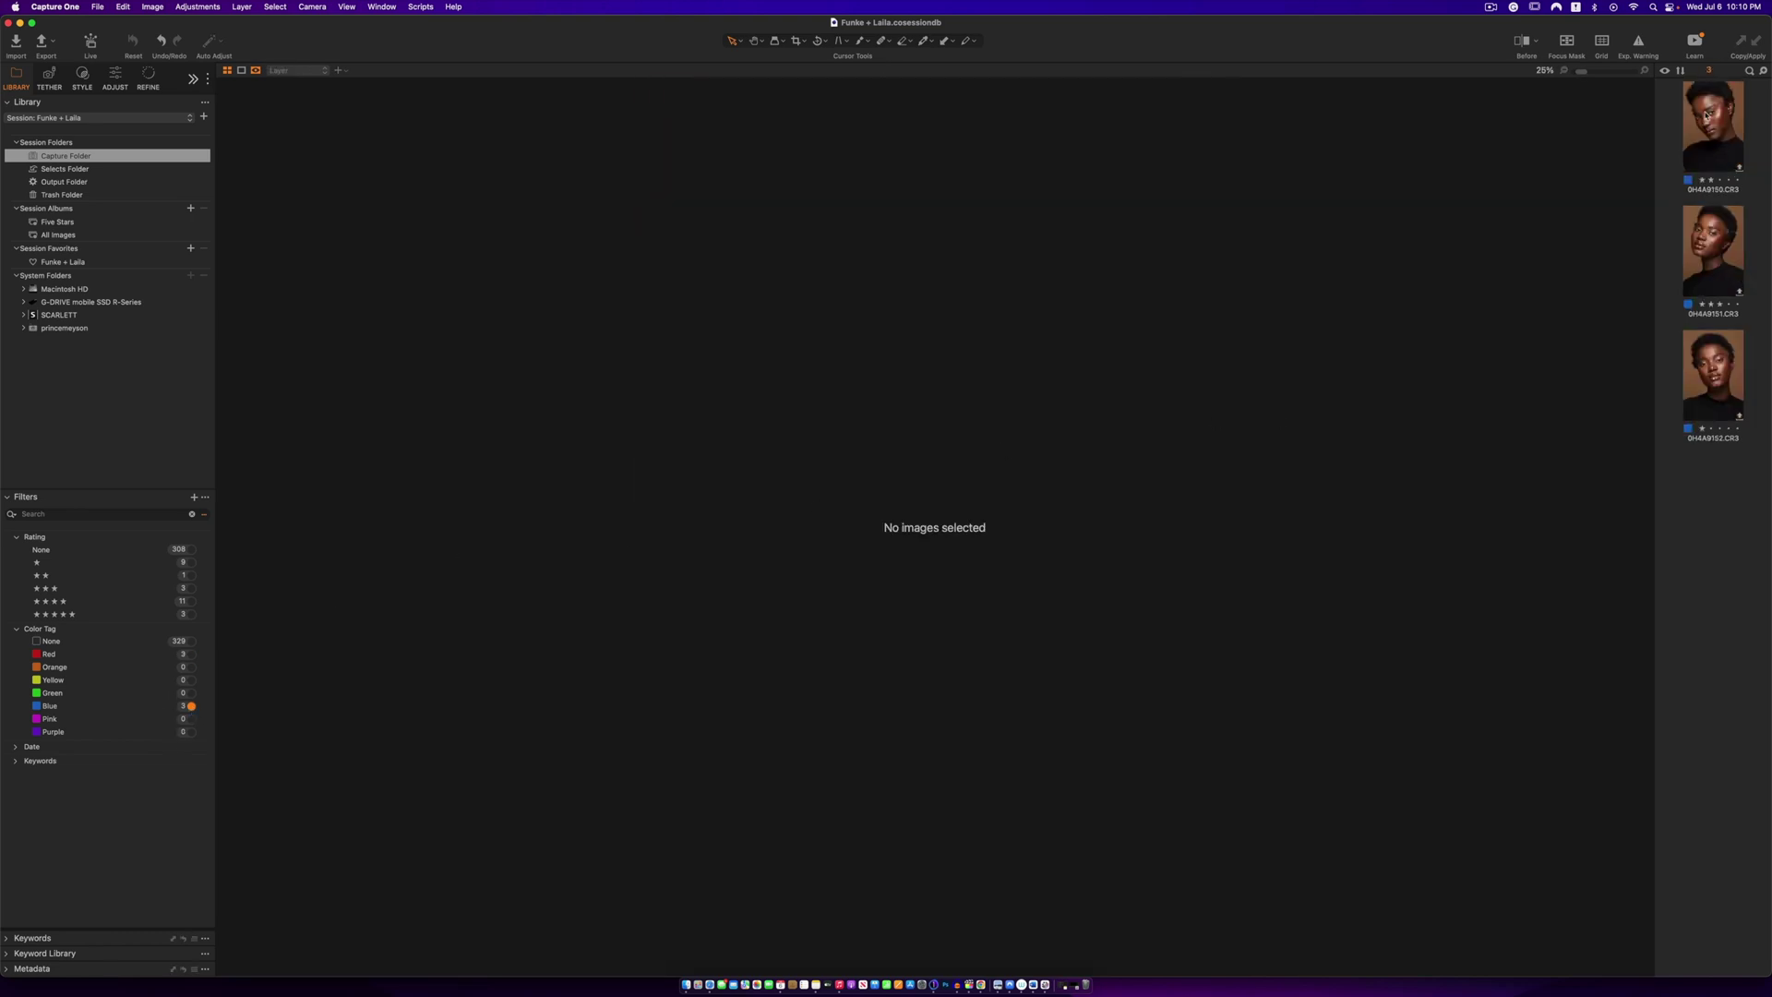
key(Down)
key(Down)
key(Down)
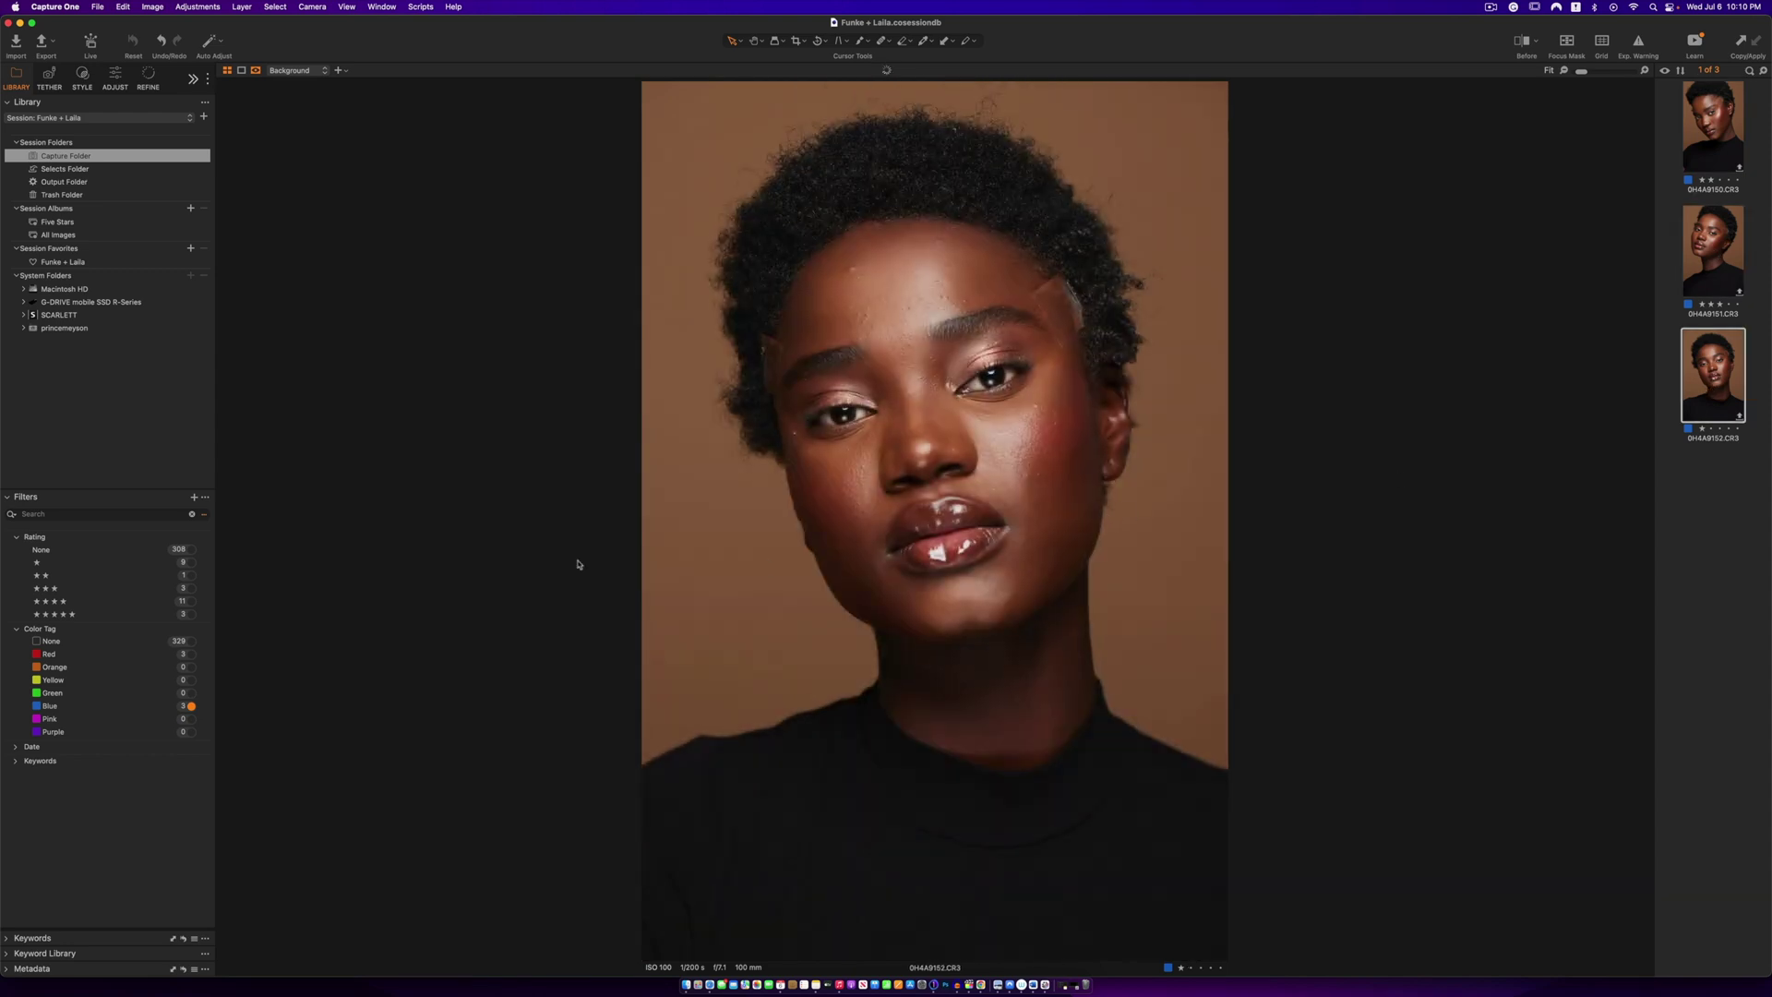
- Filter for images without a star rating and clear the filter again
click(191, 549)
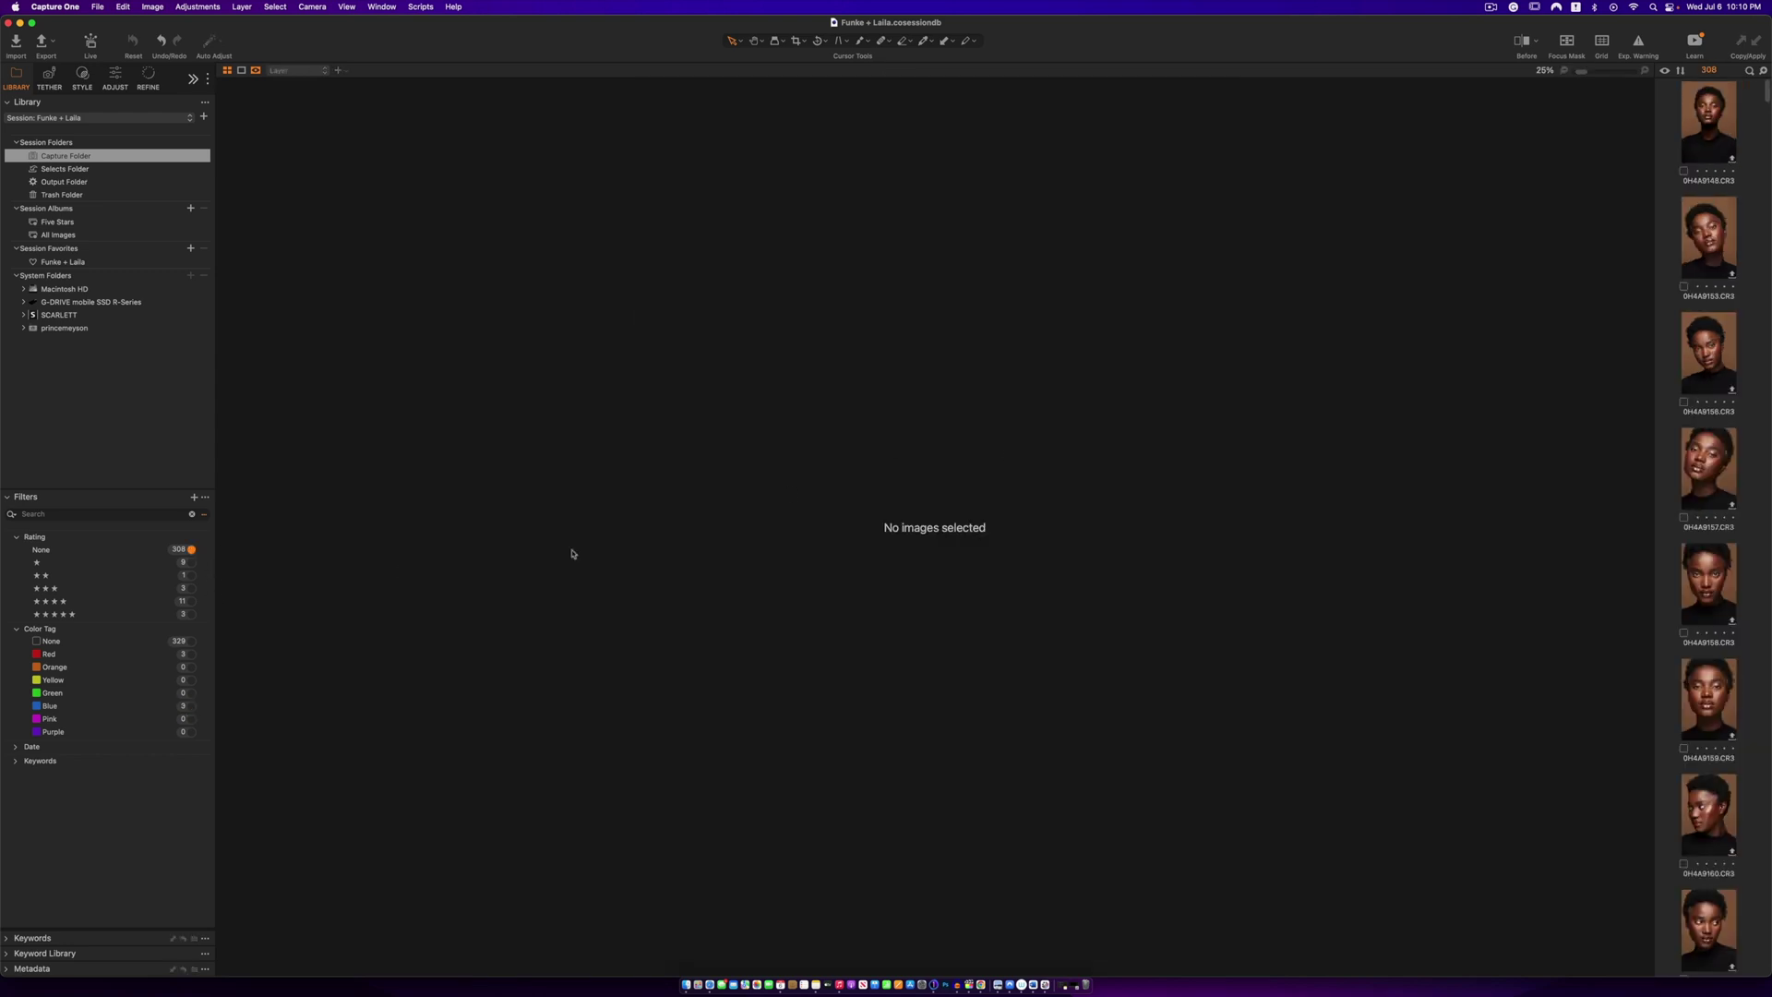
click(193, 515)
click(191, 520)
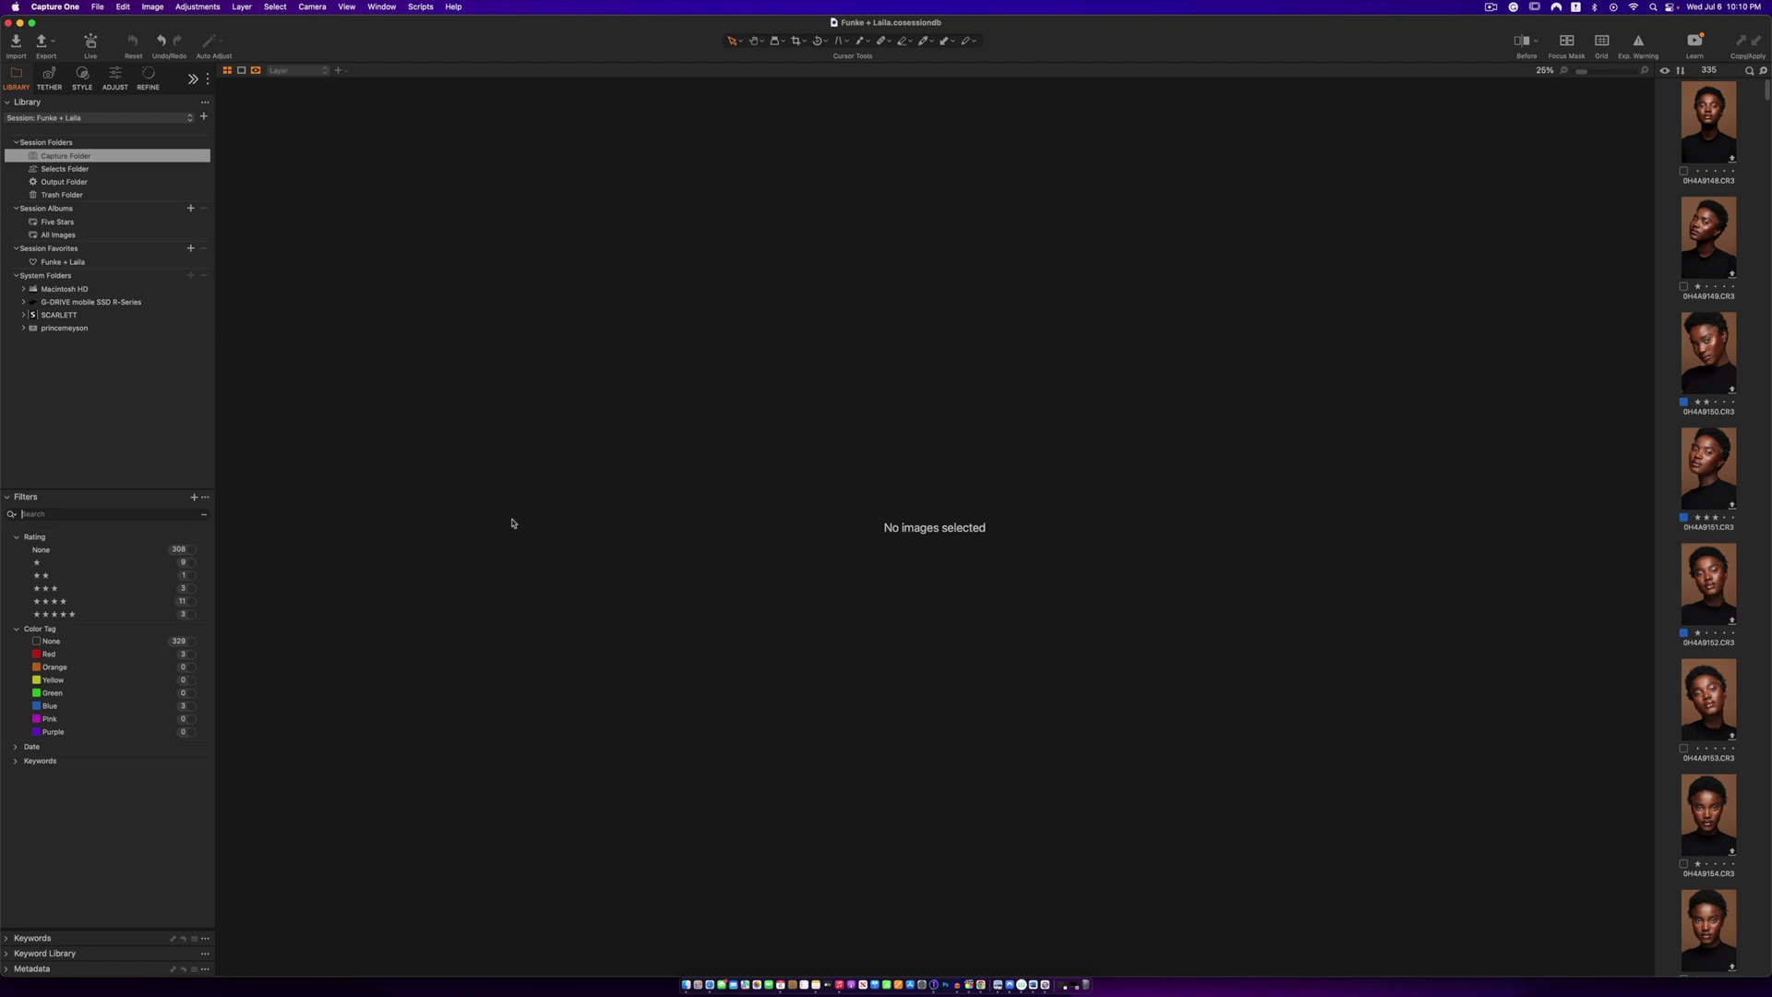
- Preview 0H4A9149.CR3 and filter by one-star, two-star and five-star ratings in turn
click(1719, 241)
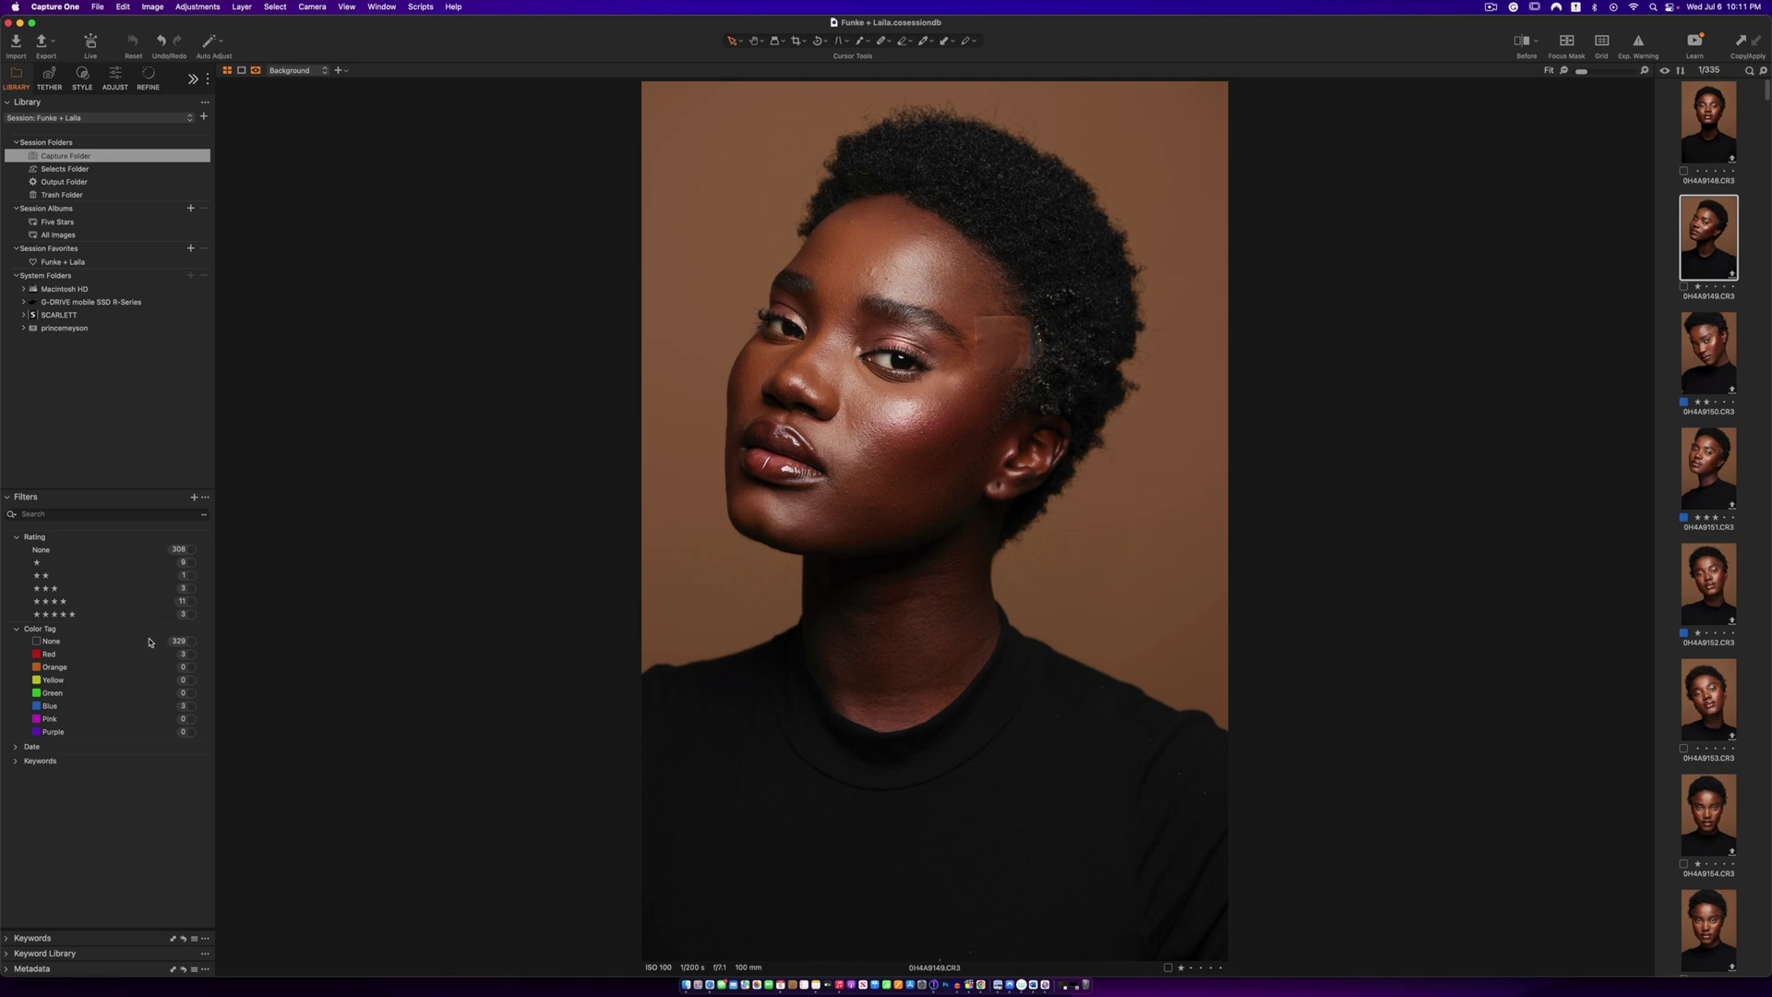
click(190, 563)
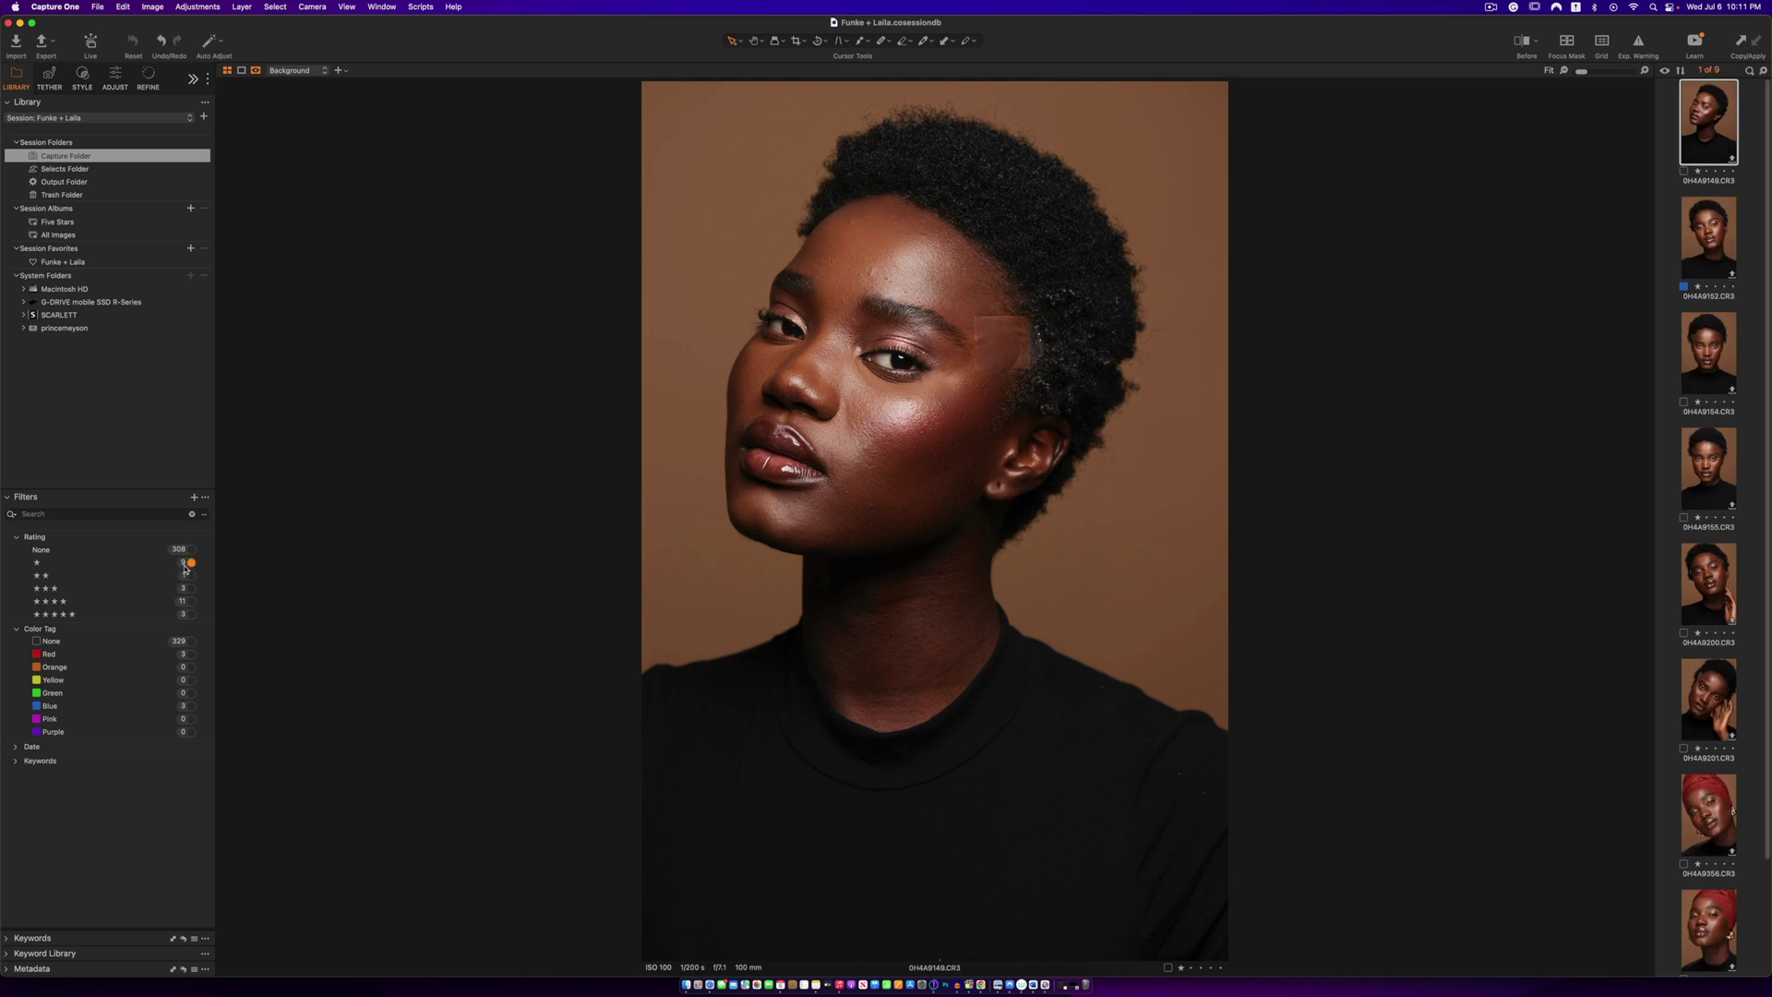
click(189, 576)
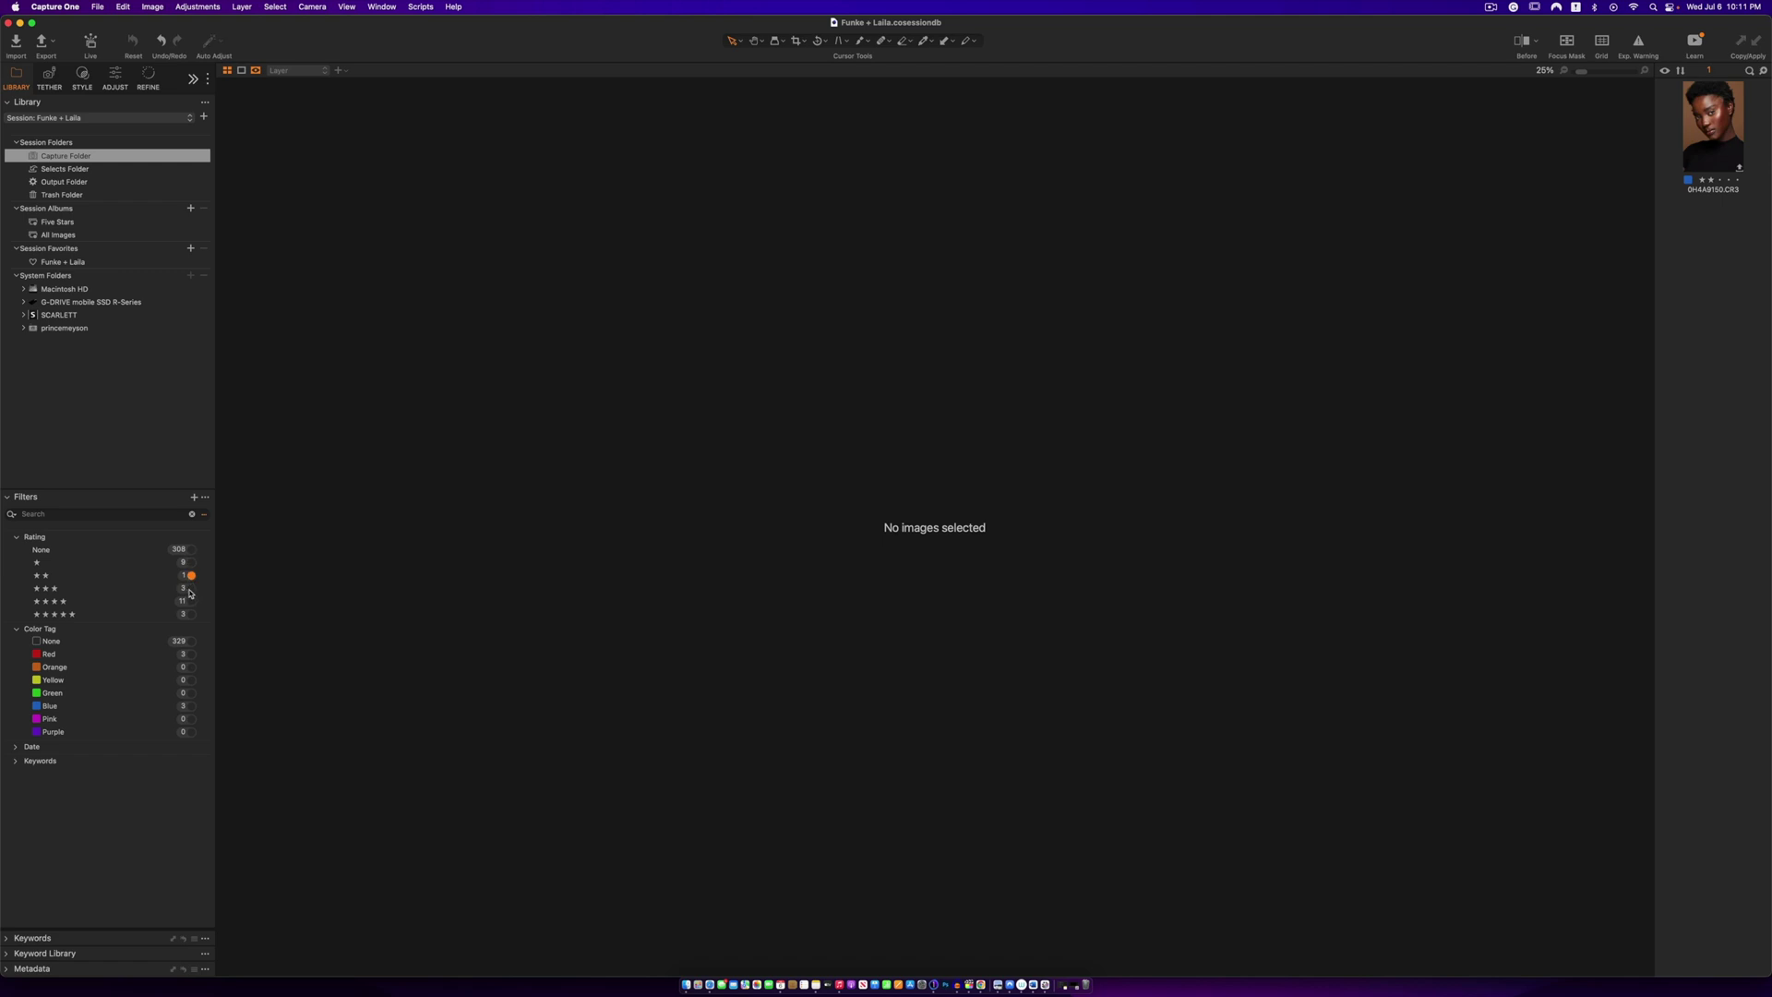
click(191, 614)
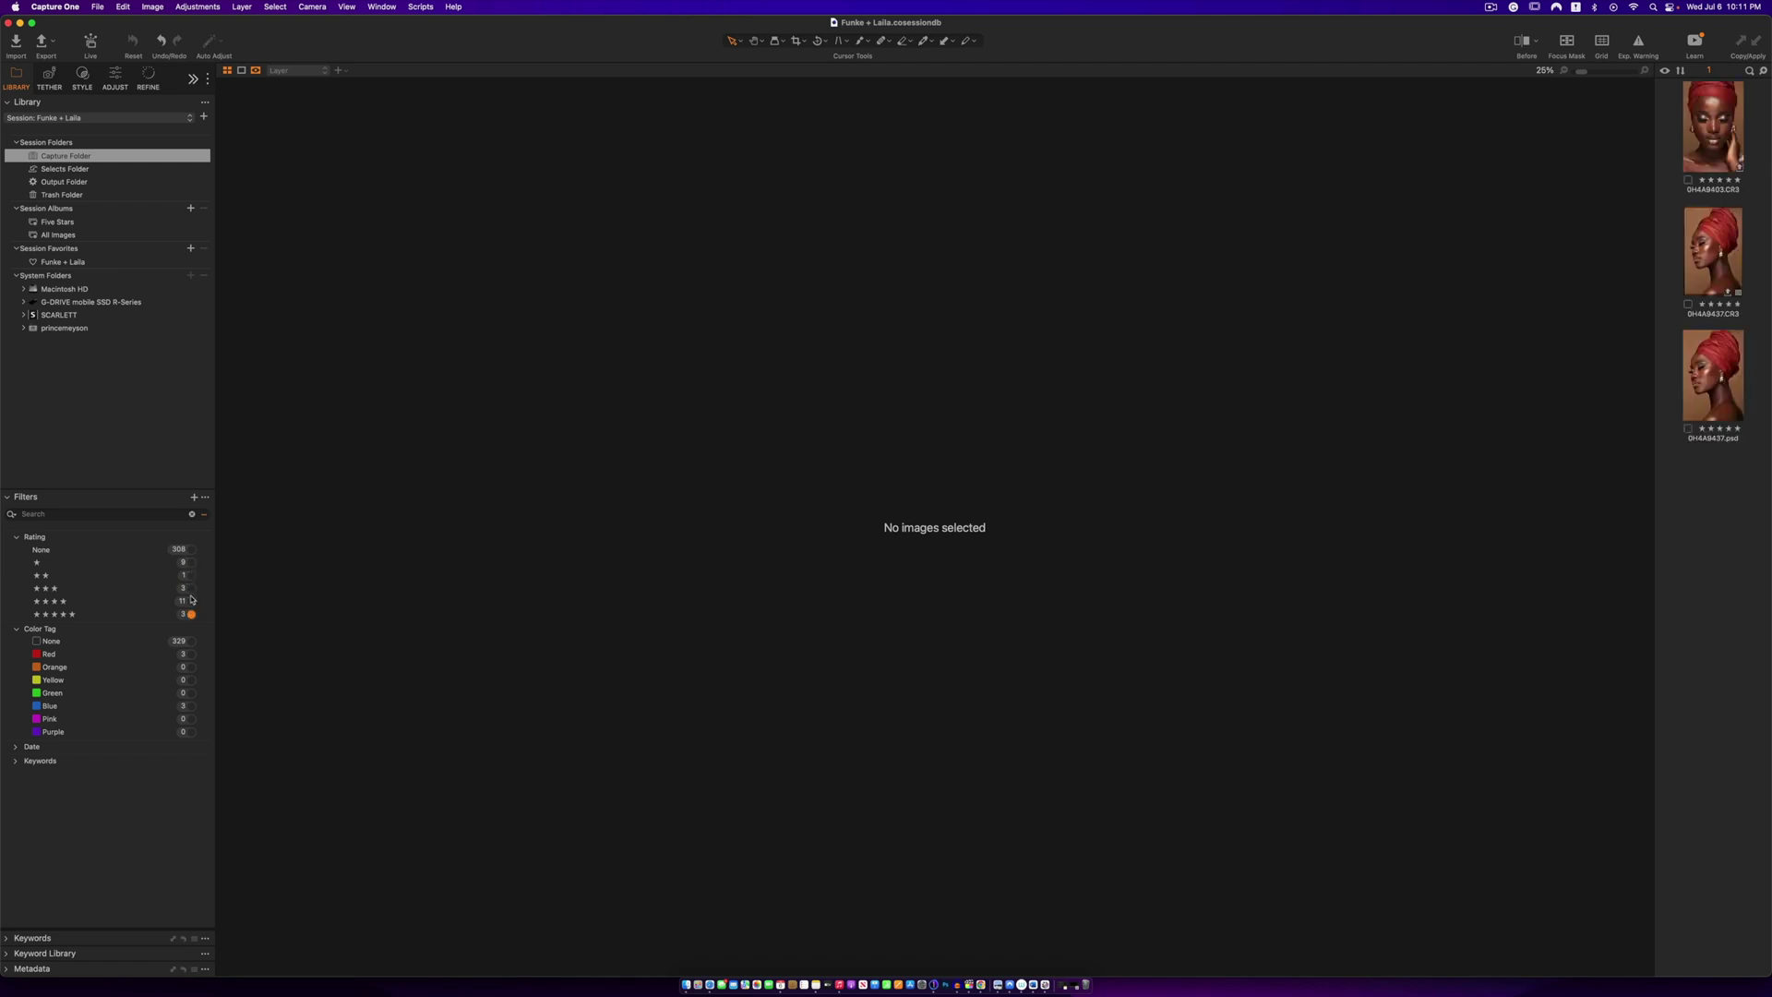
- Filter for one-star images and change the color tag of 0H4A9152.CR3 to orange
click(192, 563)
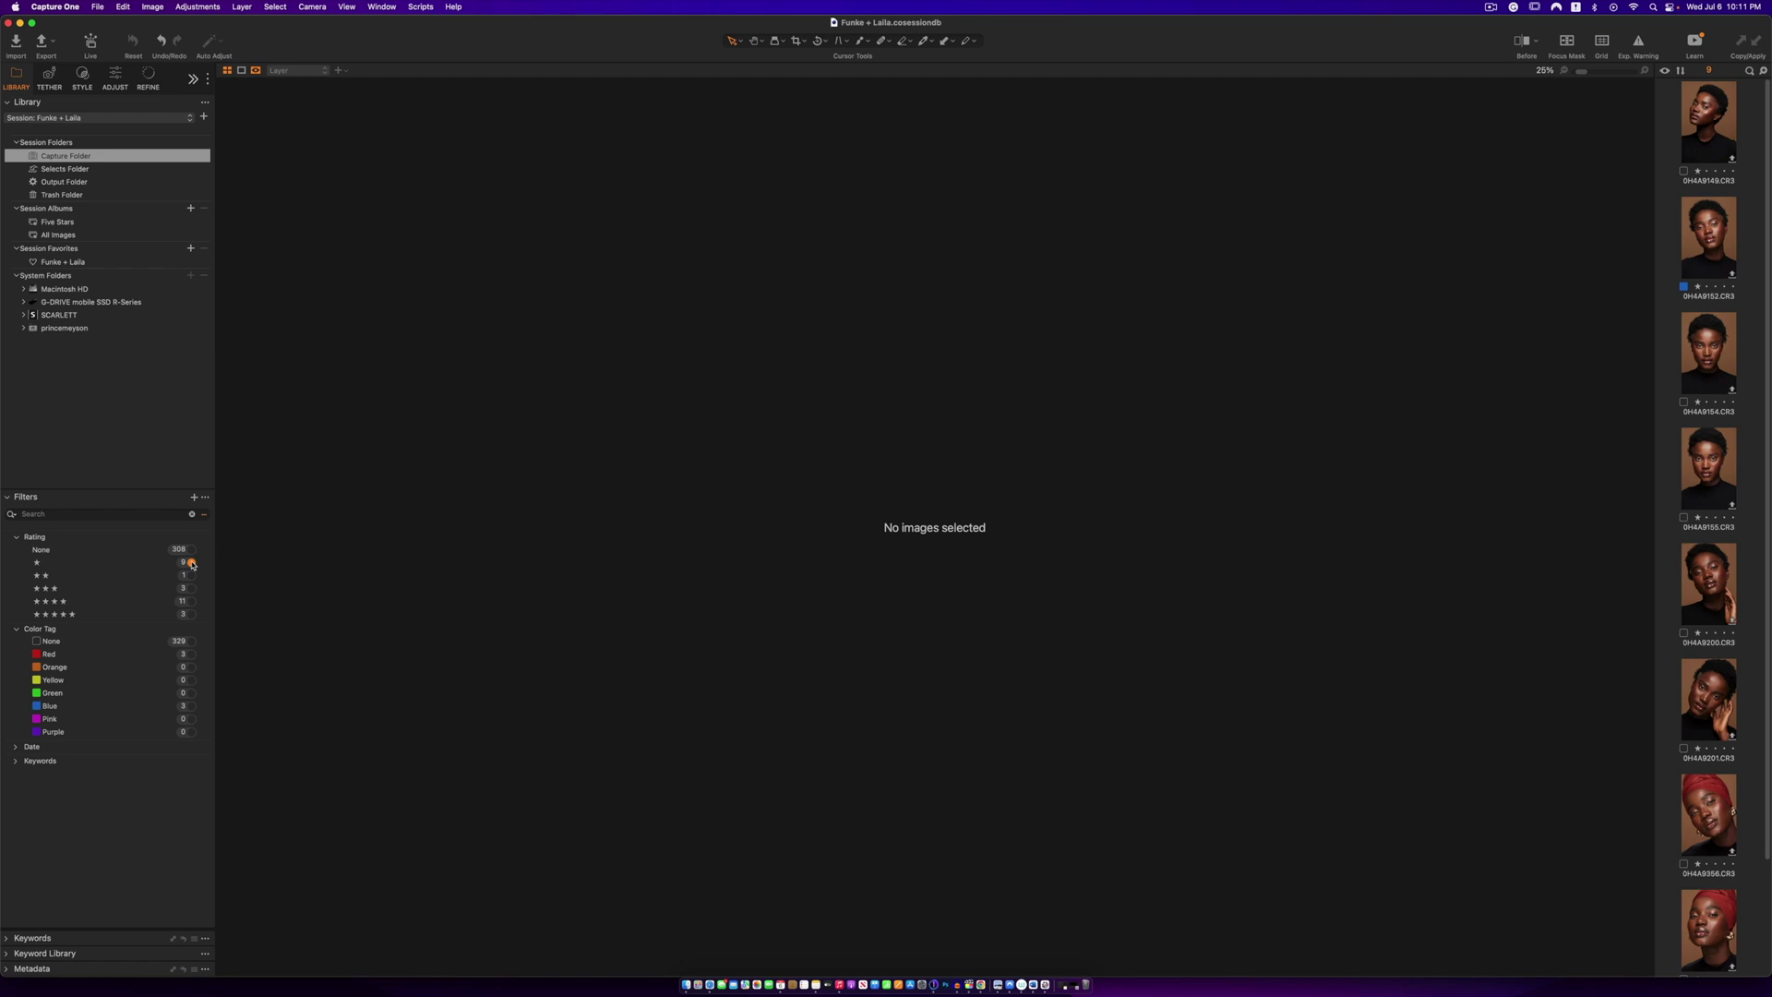
click(1709, 237)
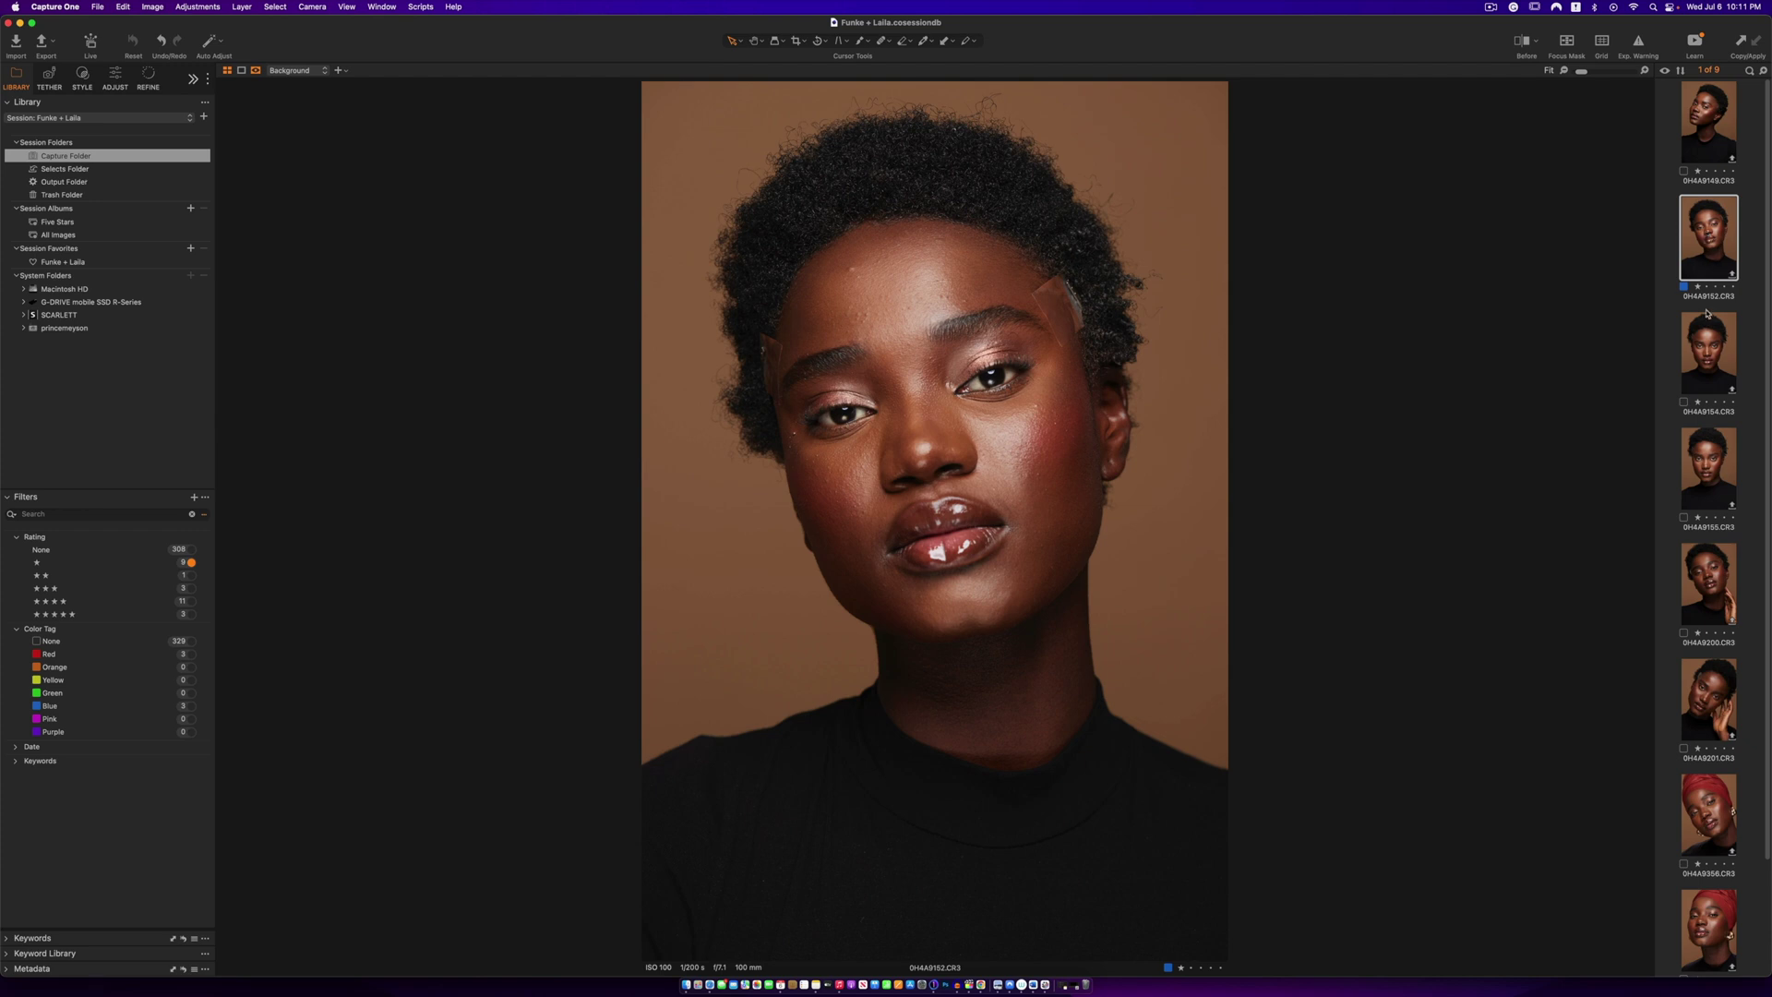
click(1684, 287)
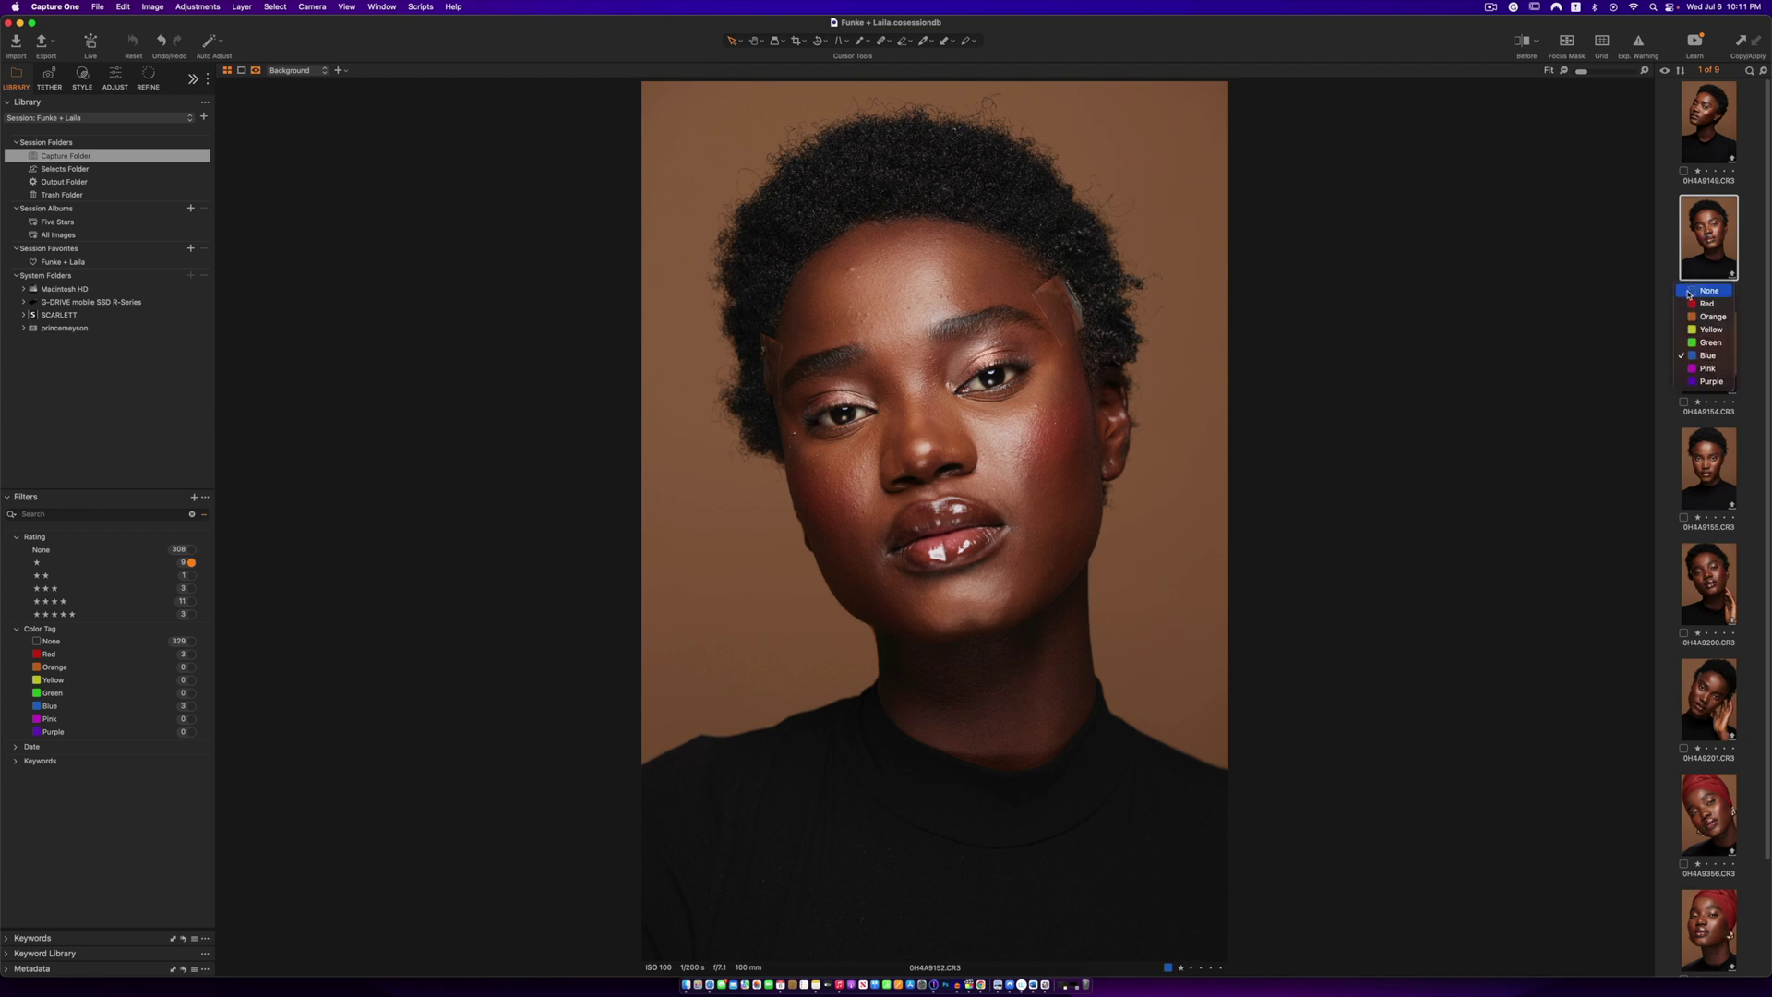
click(1696, 322)
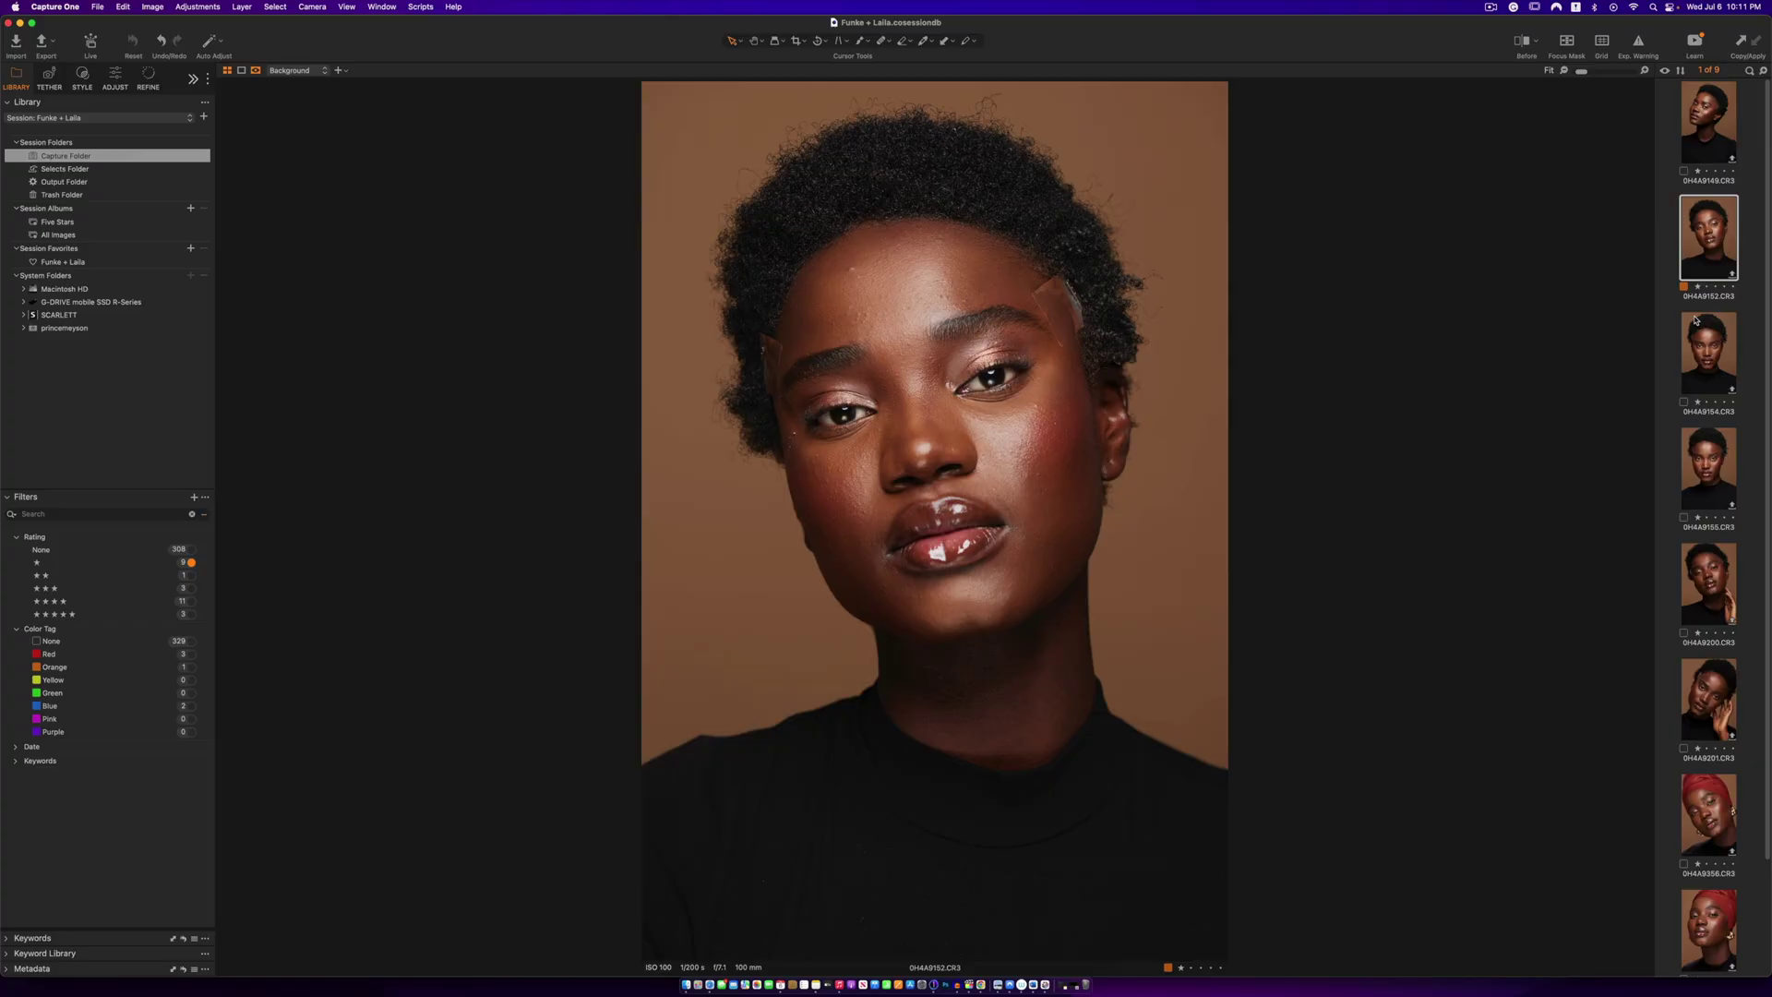
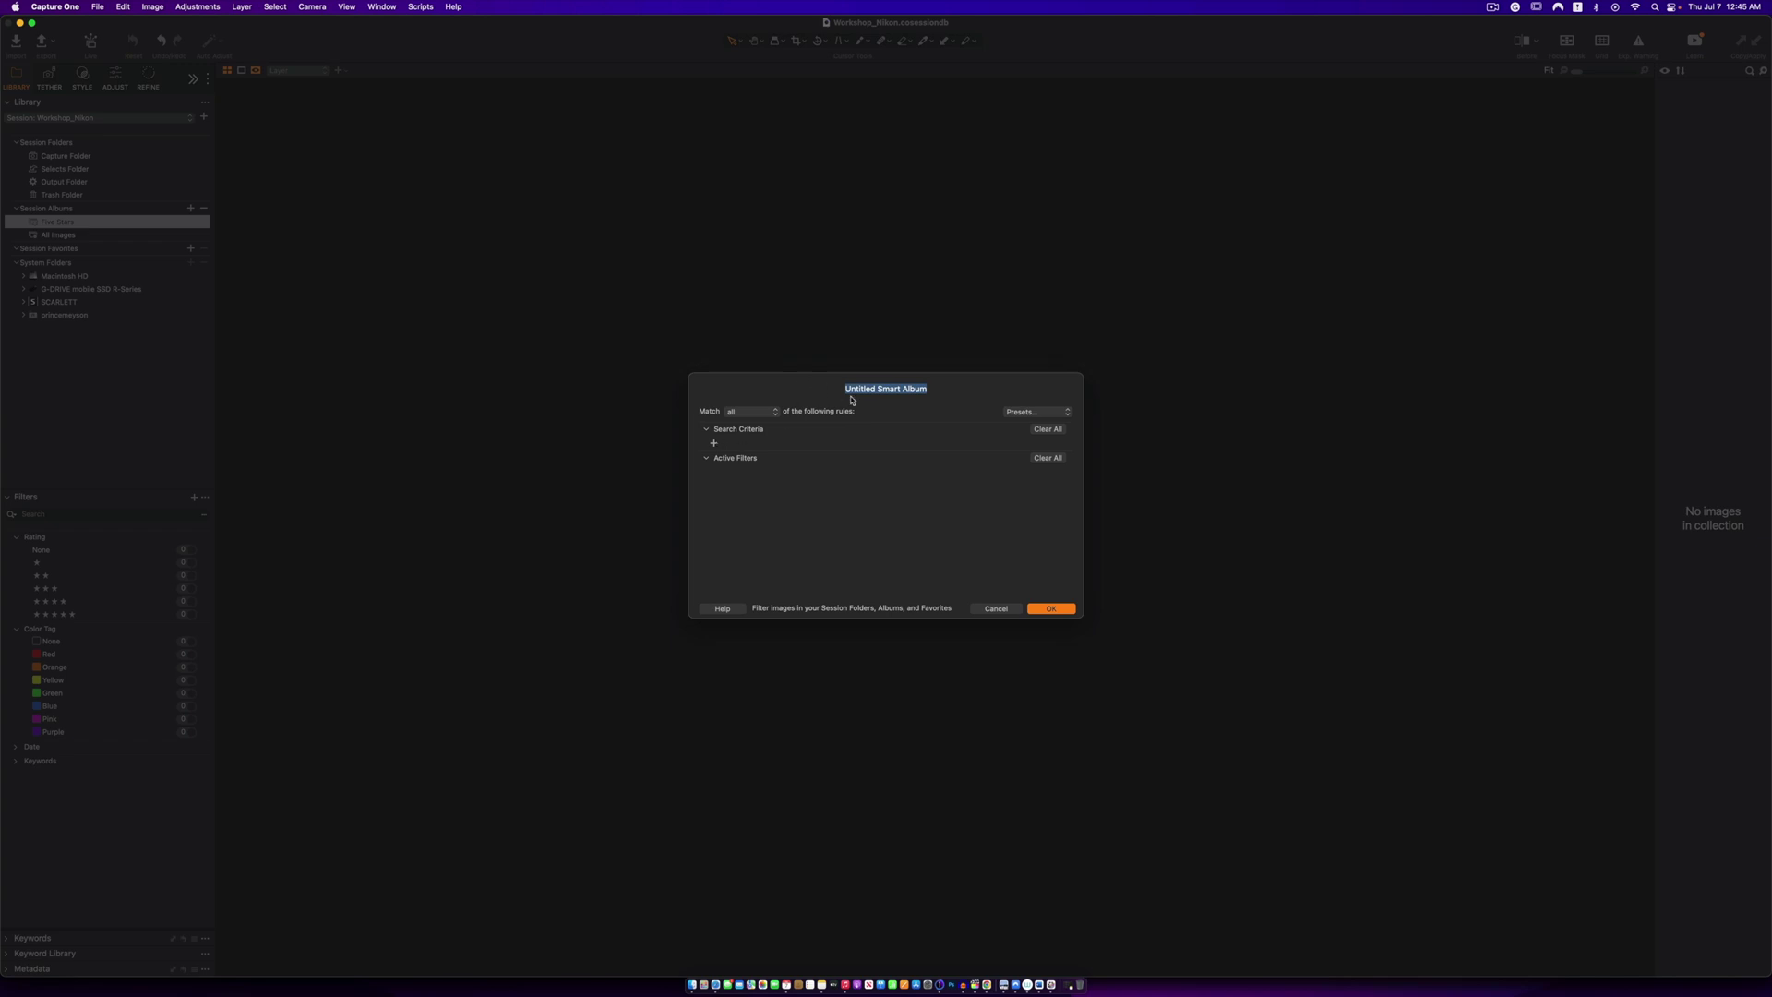
- Name the new smart album Test and add a search criterion using Any and contains
text(Tets)
key(BackSpace)
click(714, 443)
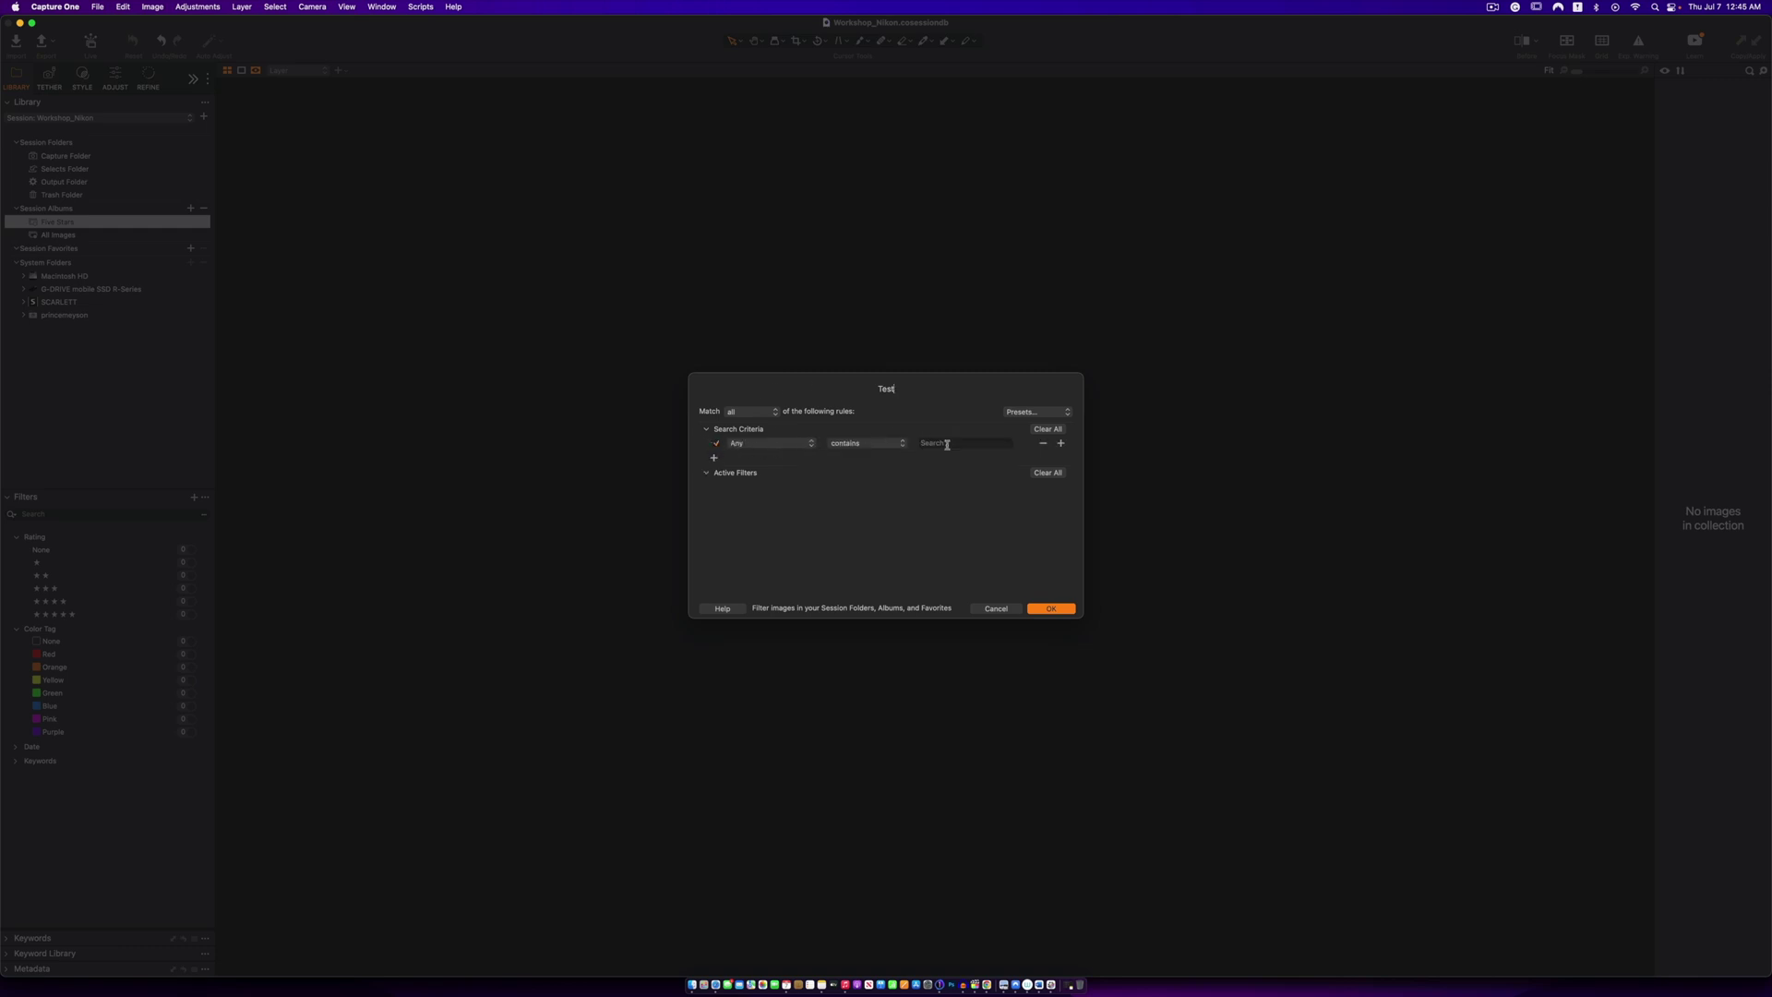
click(870, 445)
click(871, 447)
click(887, 447)
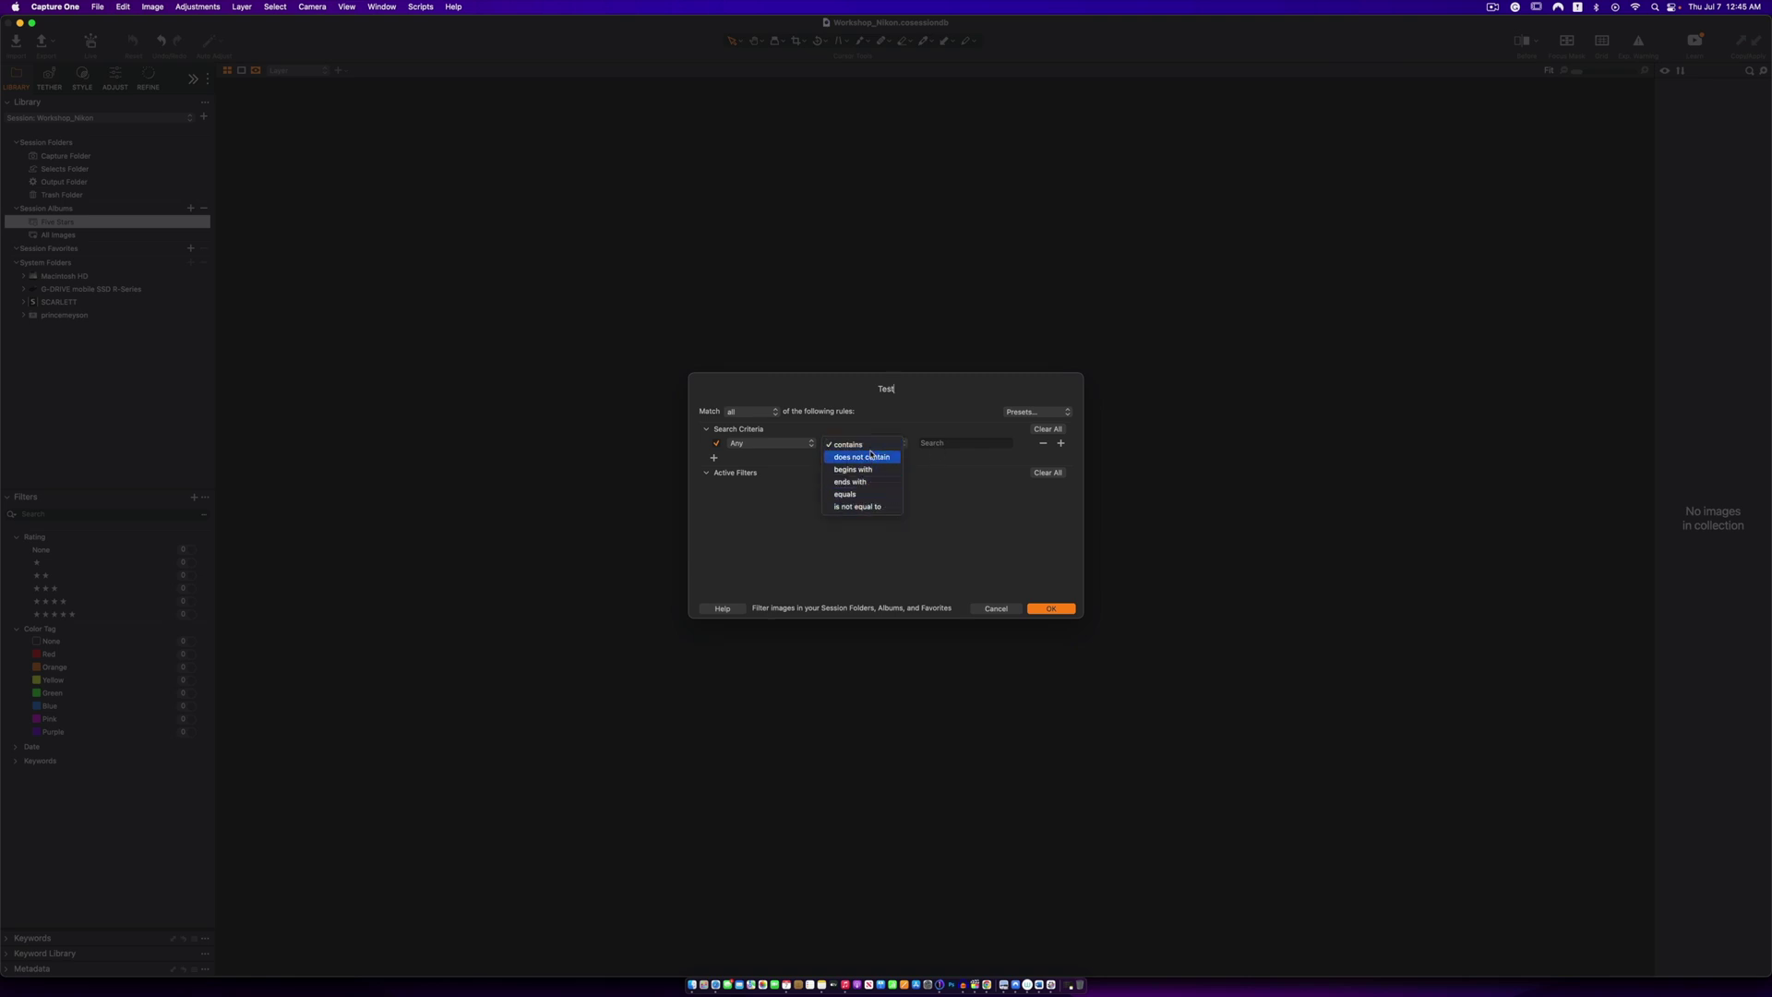
click(867, 444)
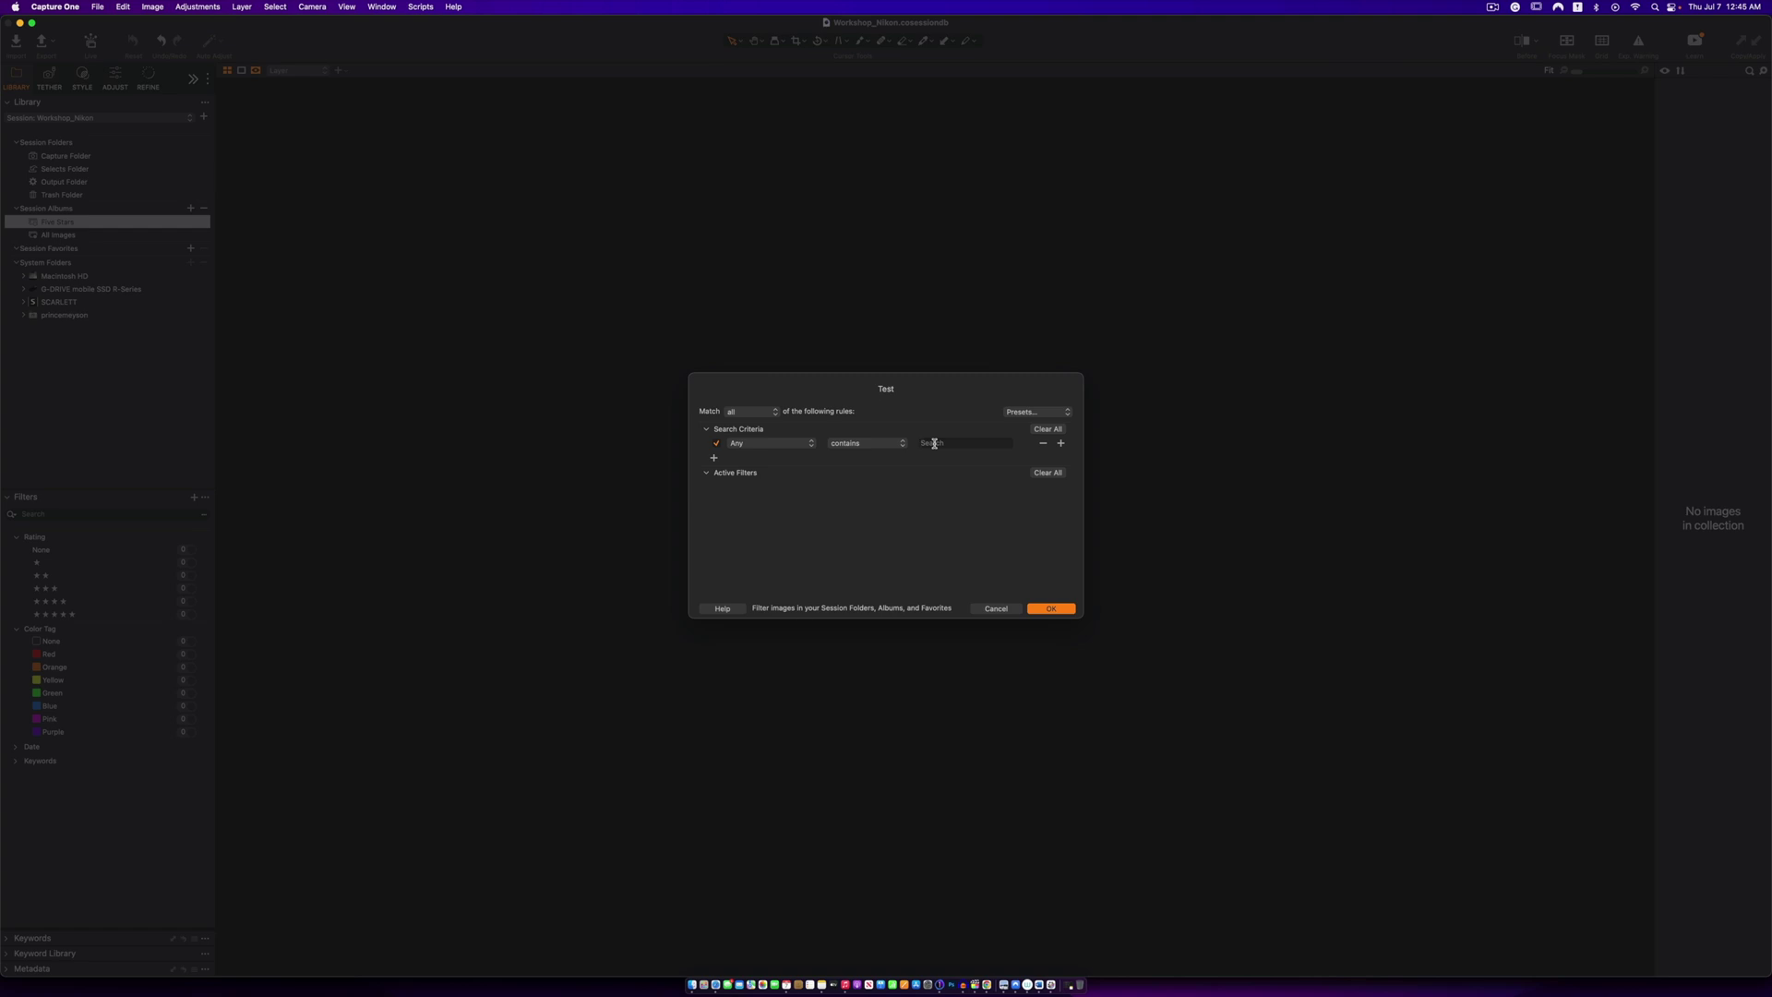
- Complete the Test album's criteria with Any contains nikon and a second rule Any contains raw, and create and open the album
text(nikon)
click(714, 458)
click(940, 459)
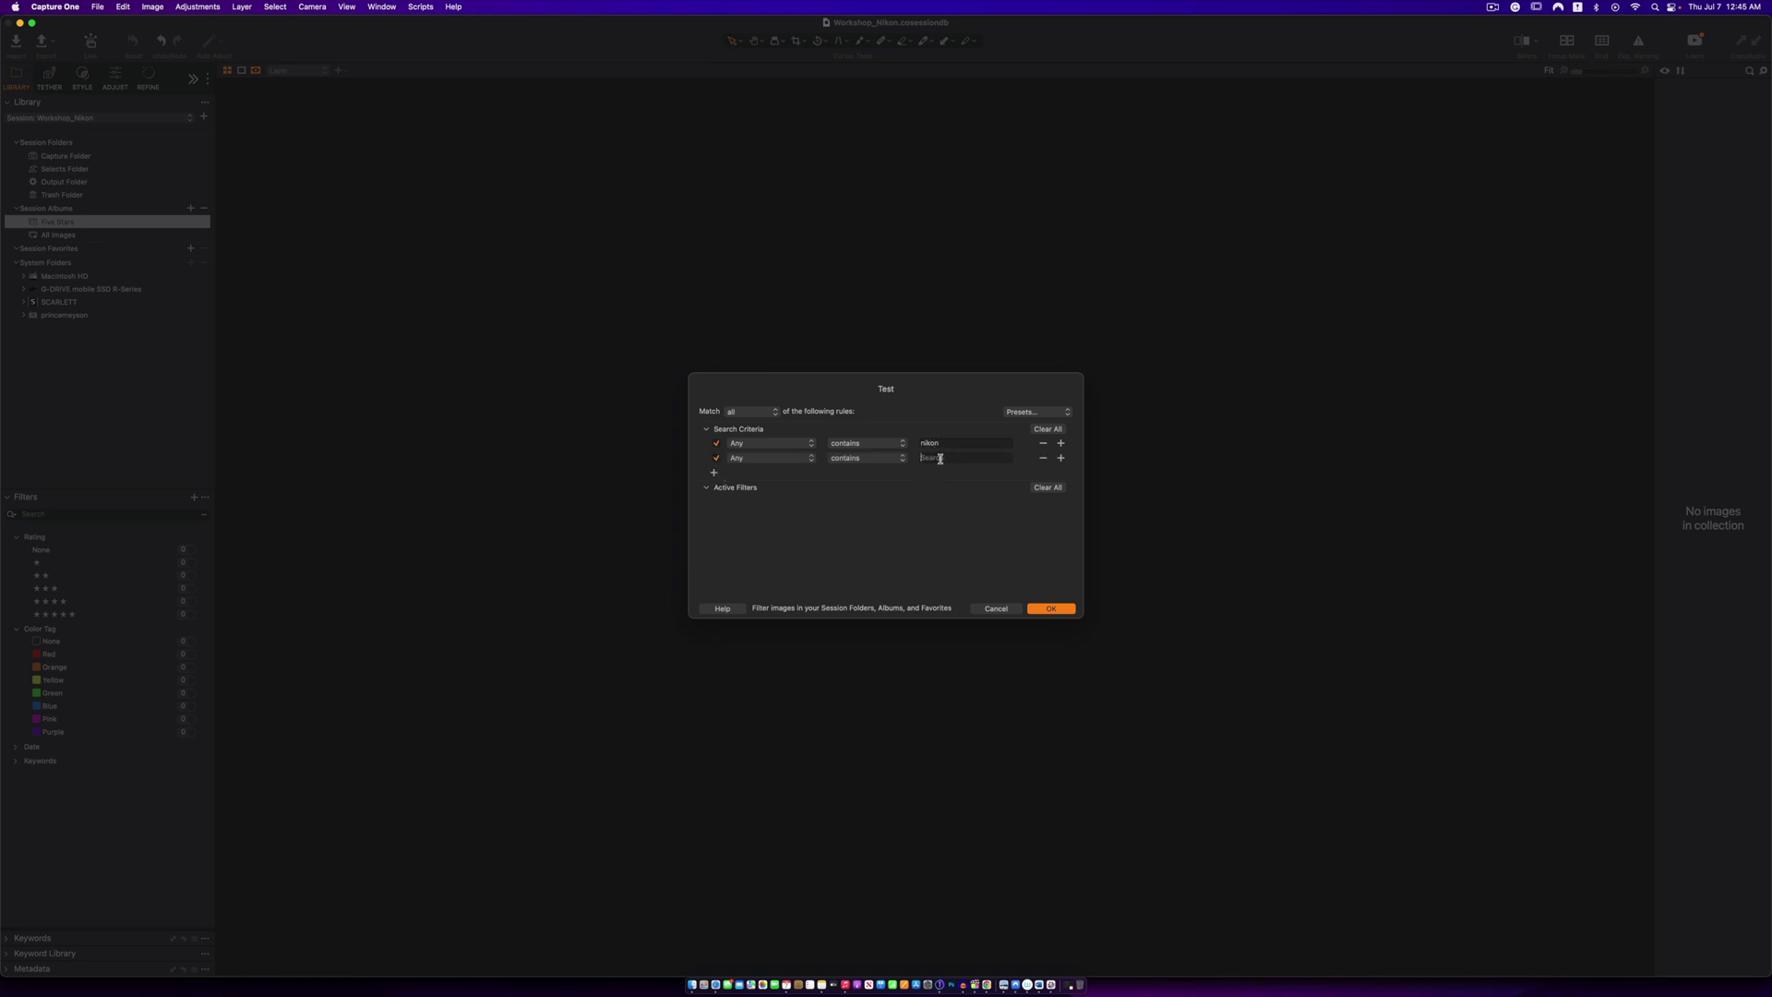
text(raw)
click(1052, 608)
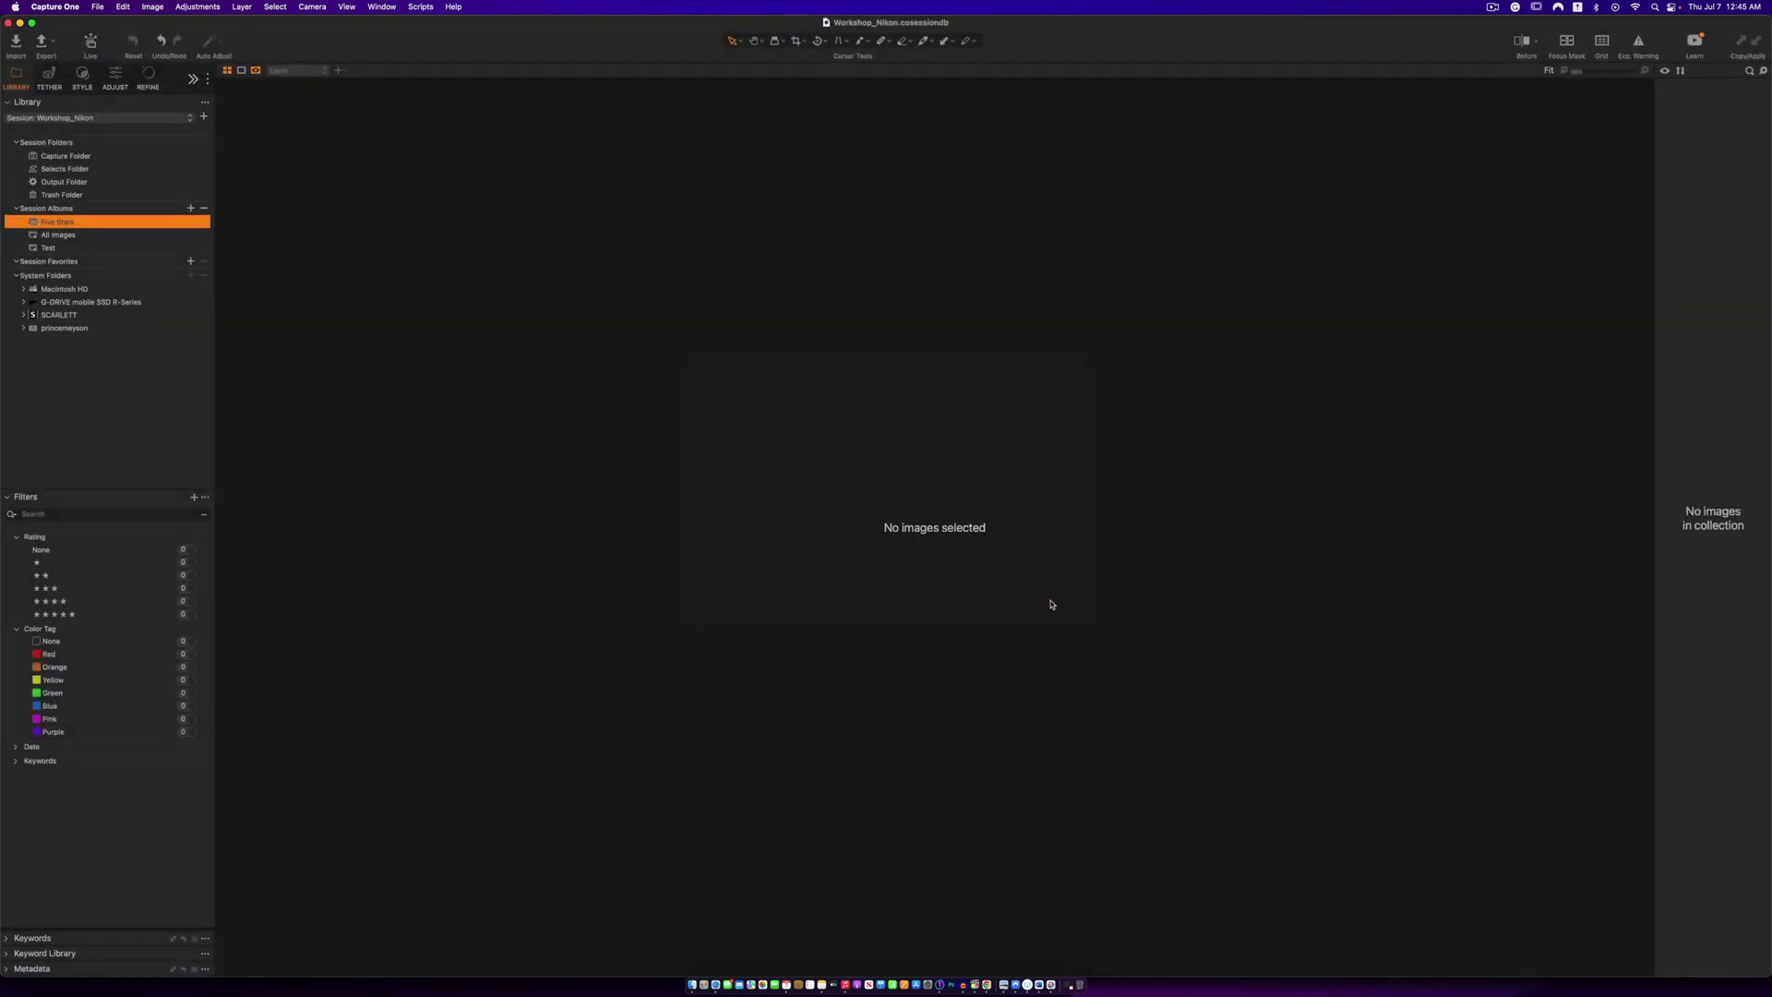
click(92, 248)
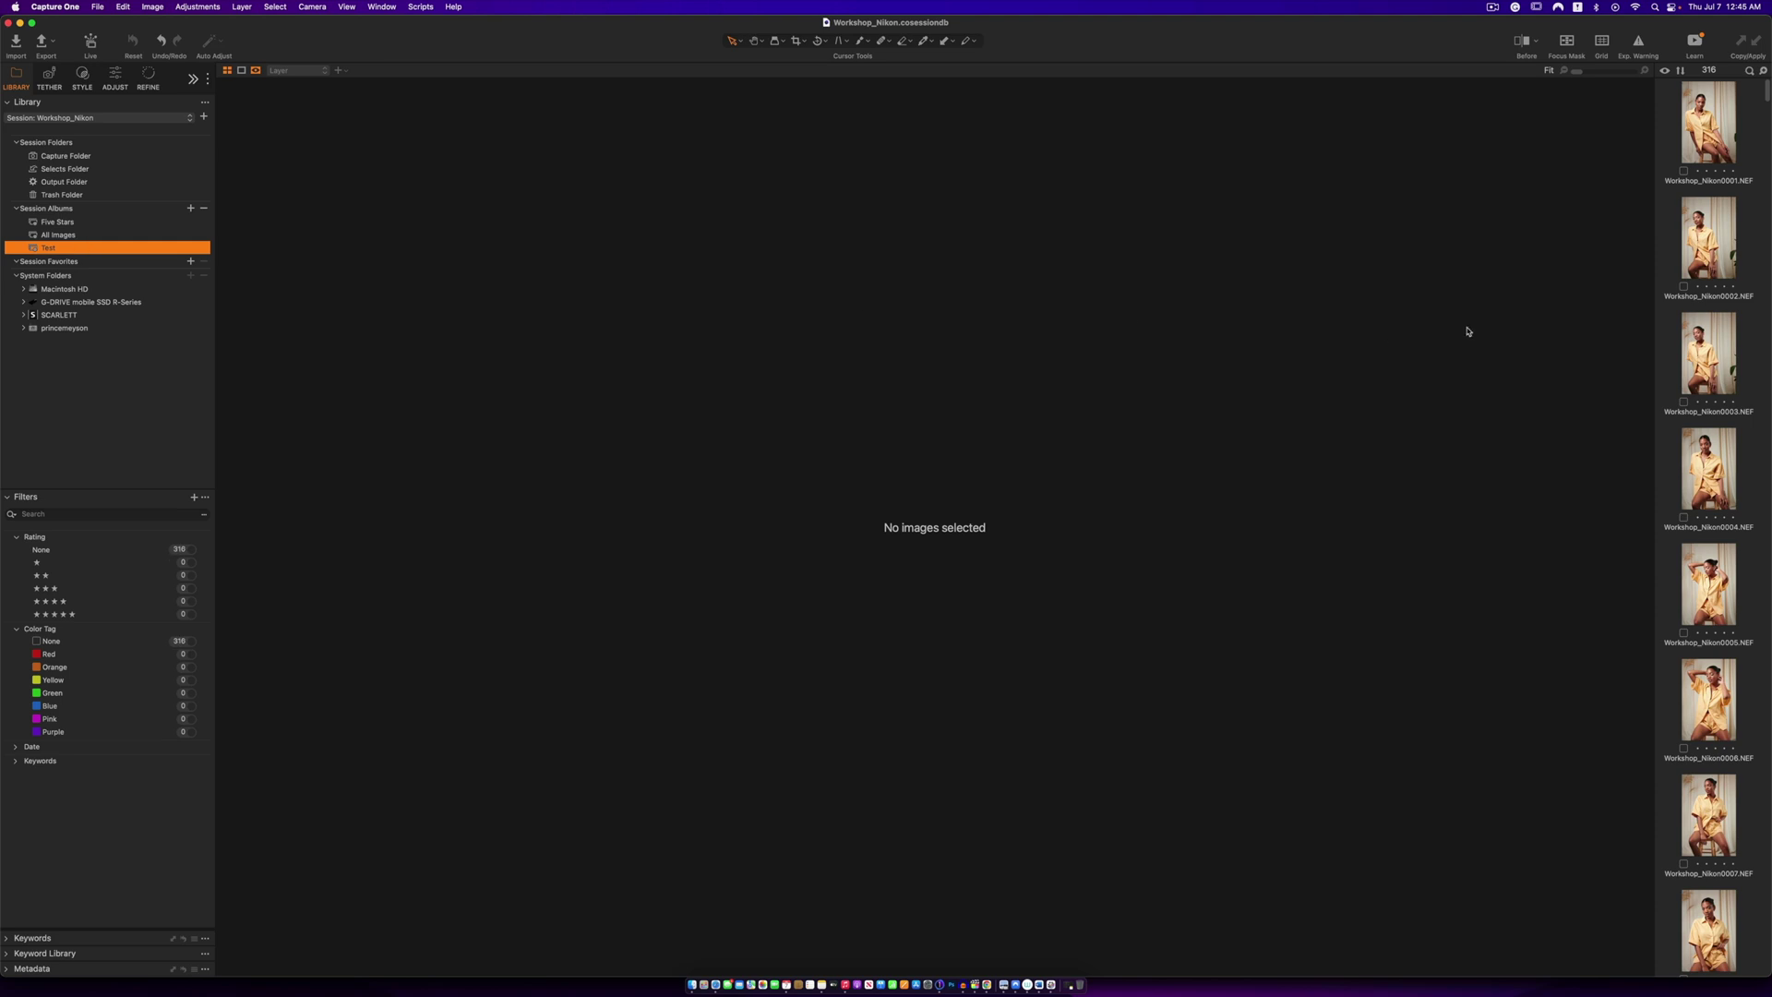
- Preview several NEF images in the Test album, from Workshop_Nikon0002.NEF through Workshop_Nikon0006.NEF, and return to Workshop_Nikon0004.NEF
click(1724, 239)
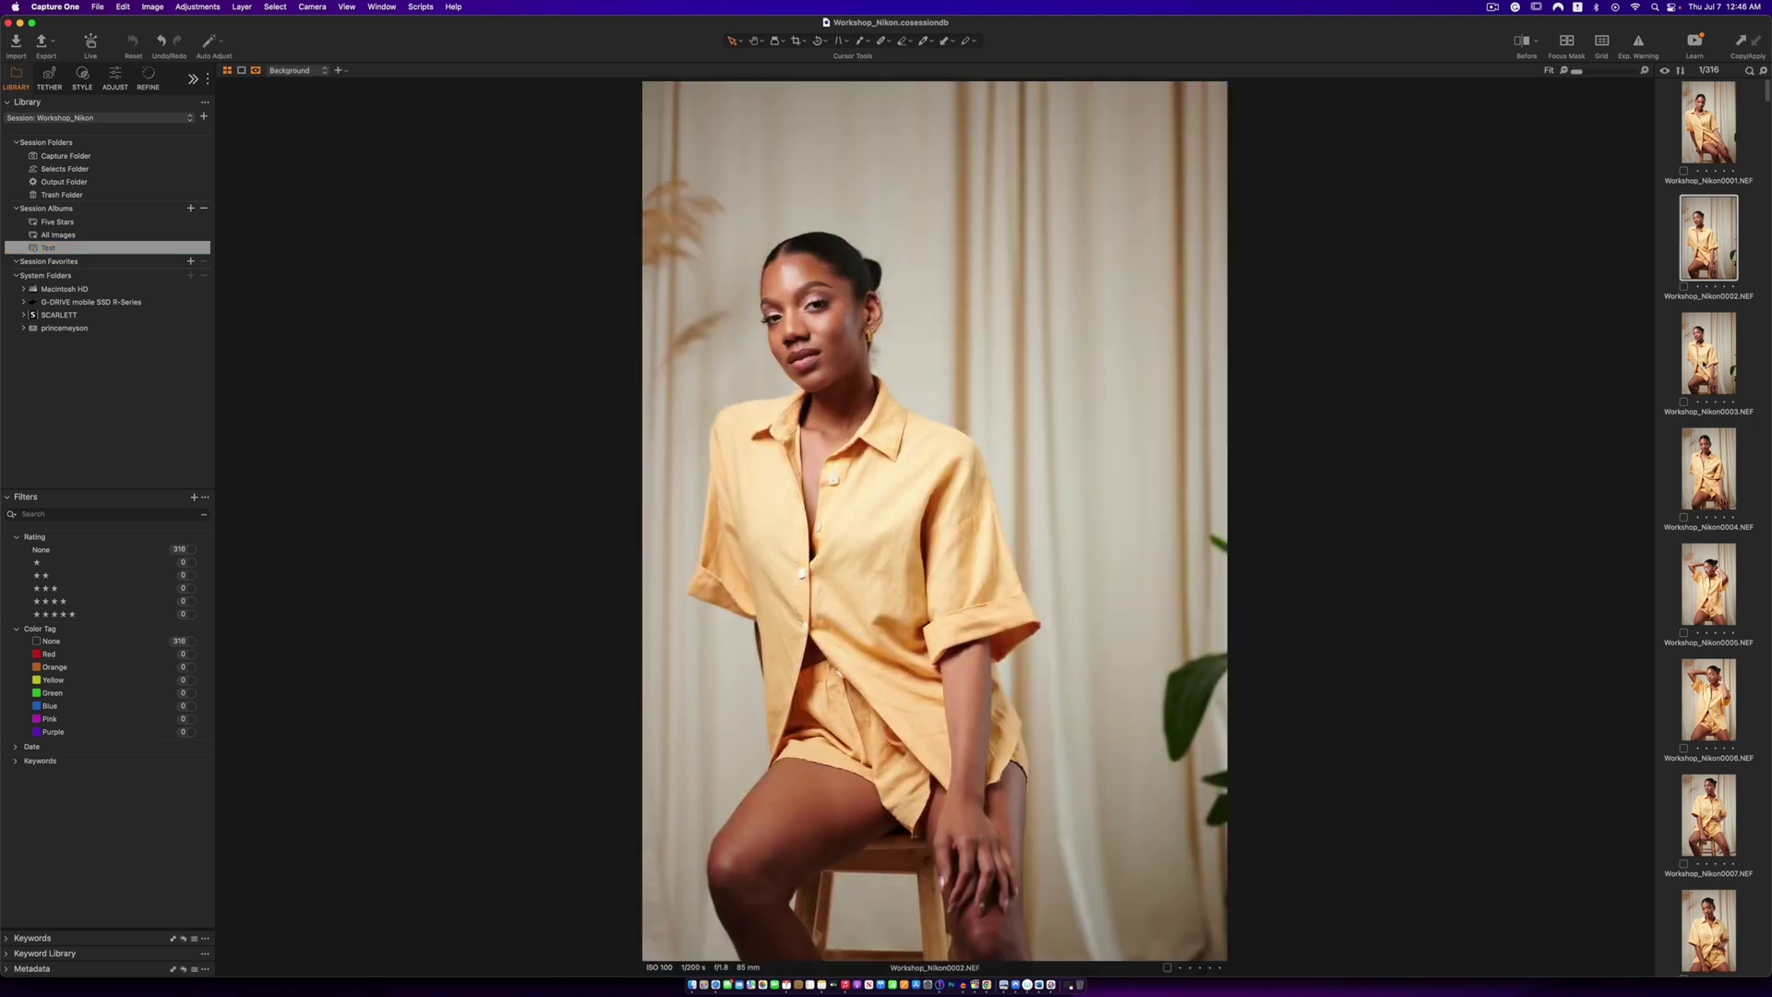
key(Down)
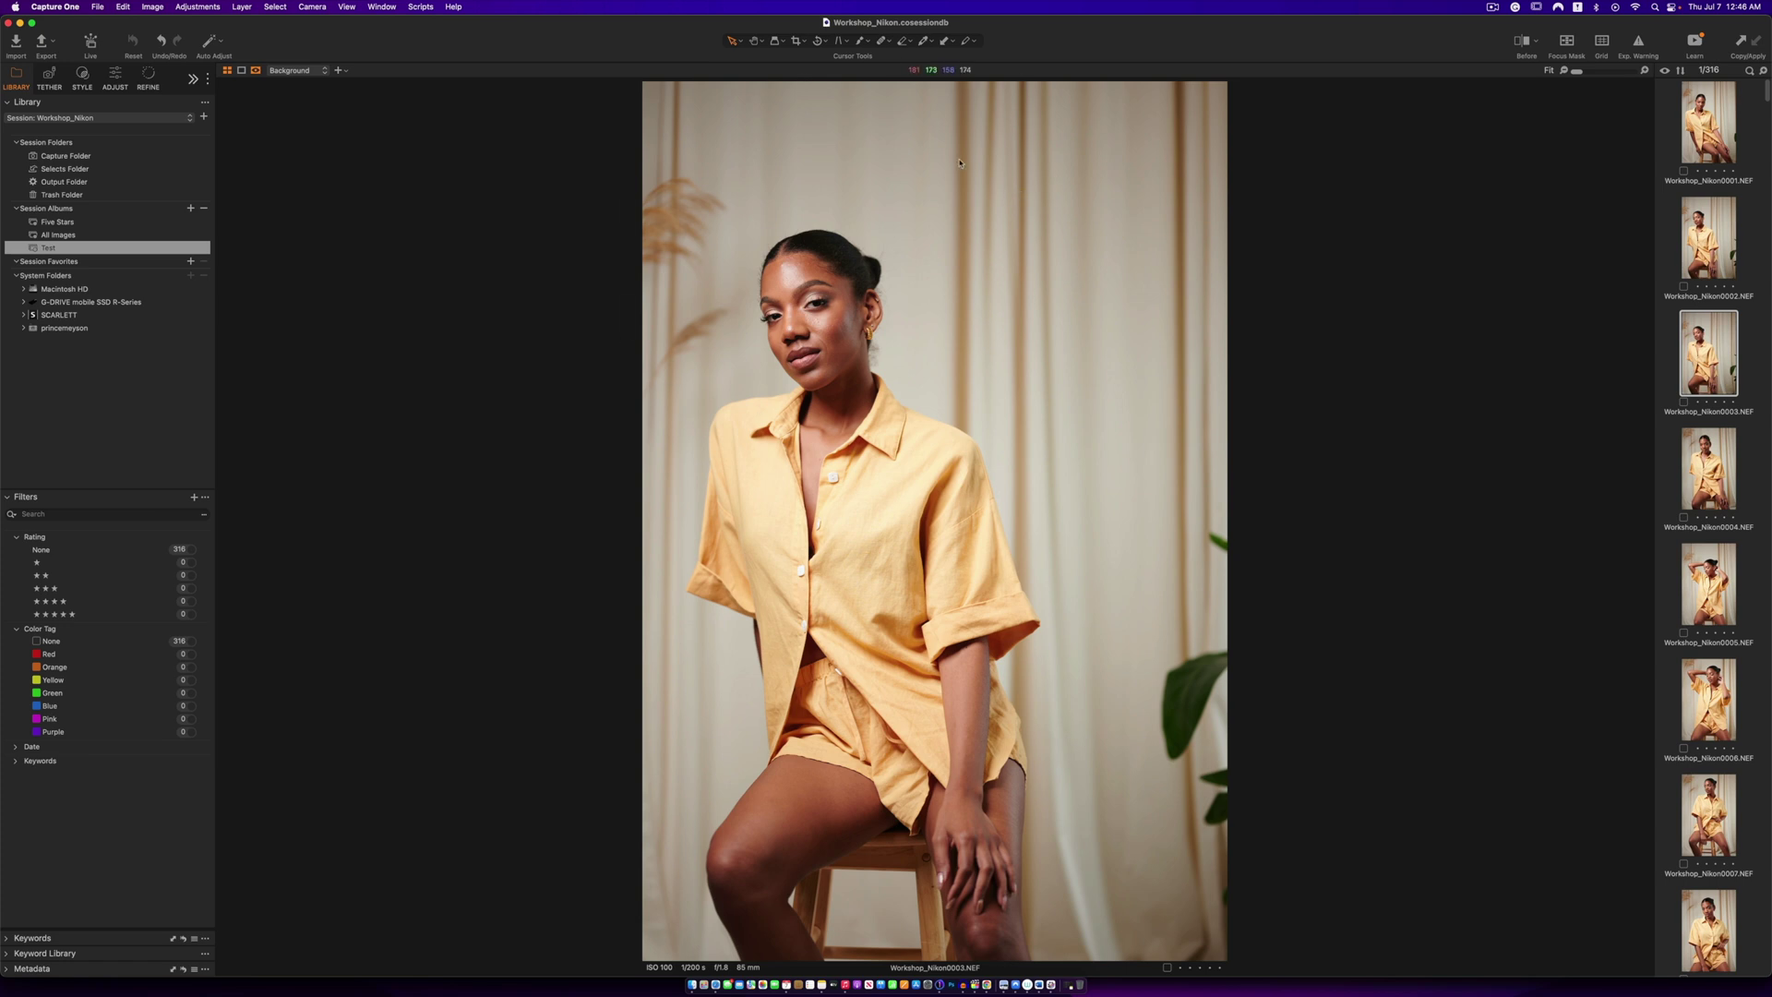
click(1713, 498)
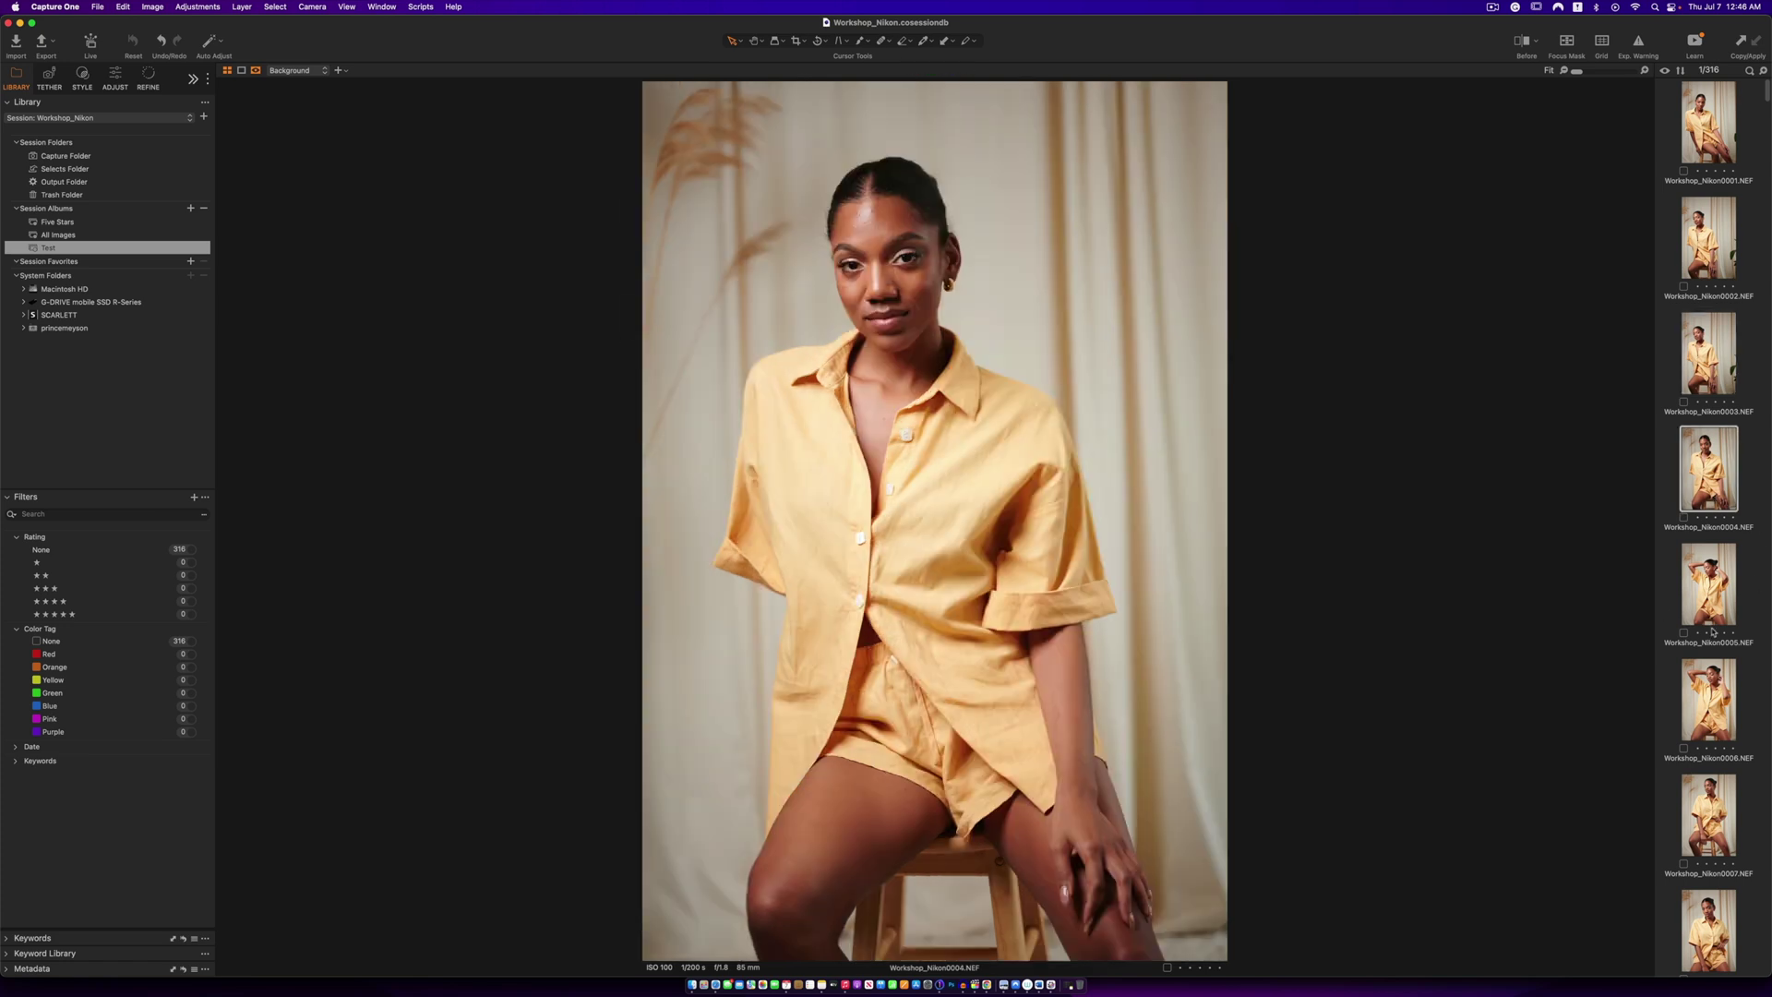
click(1714, 604)
click(1719, 690)
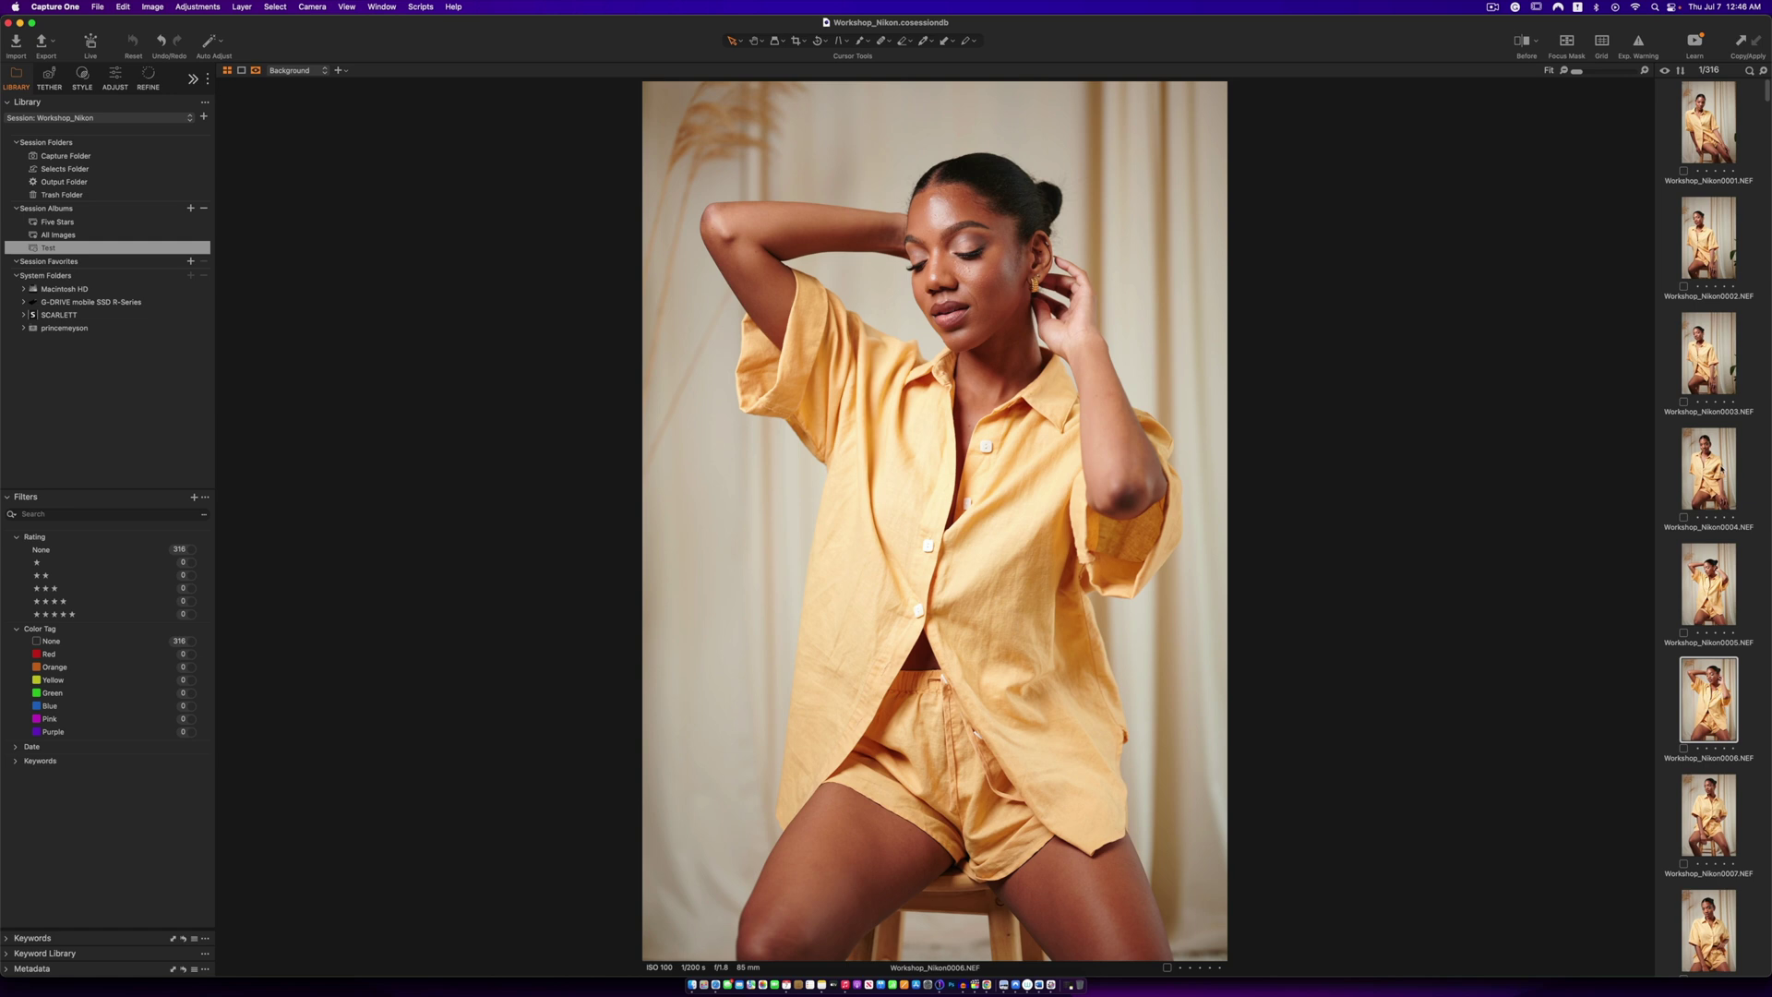
click(1717, 498)
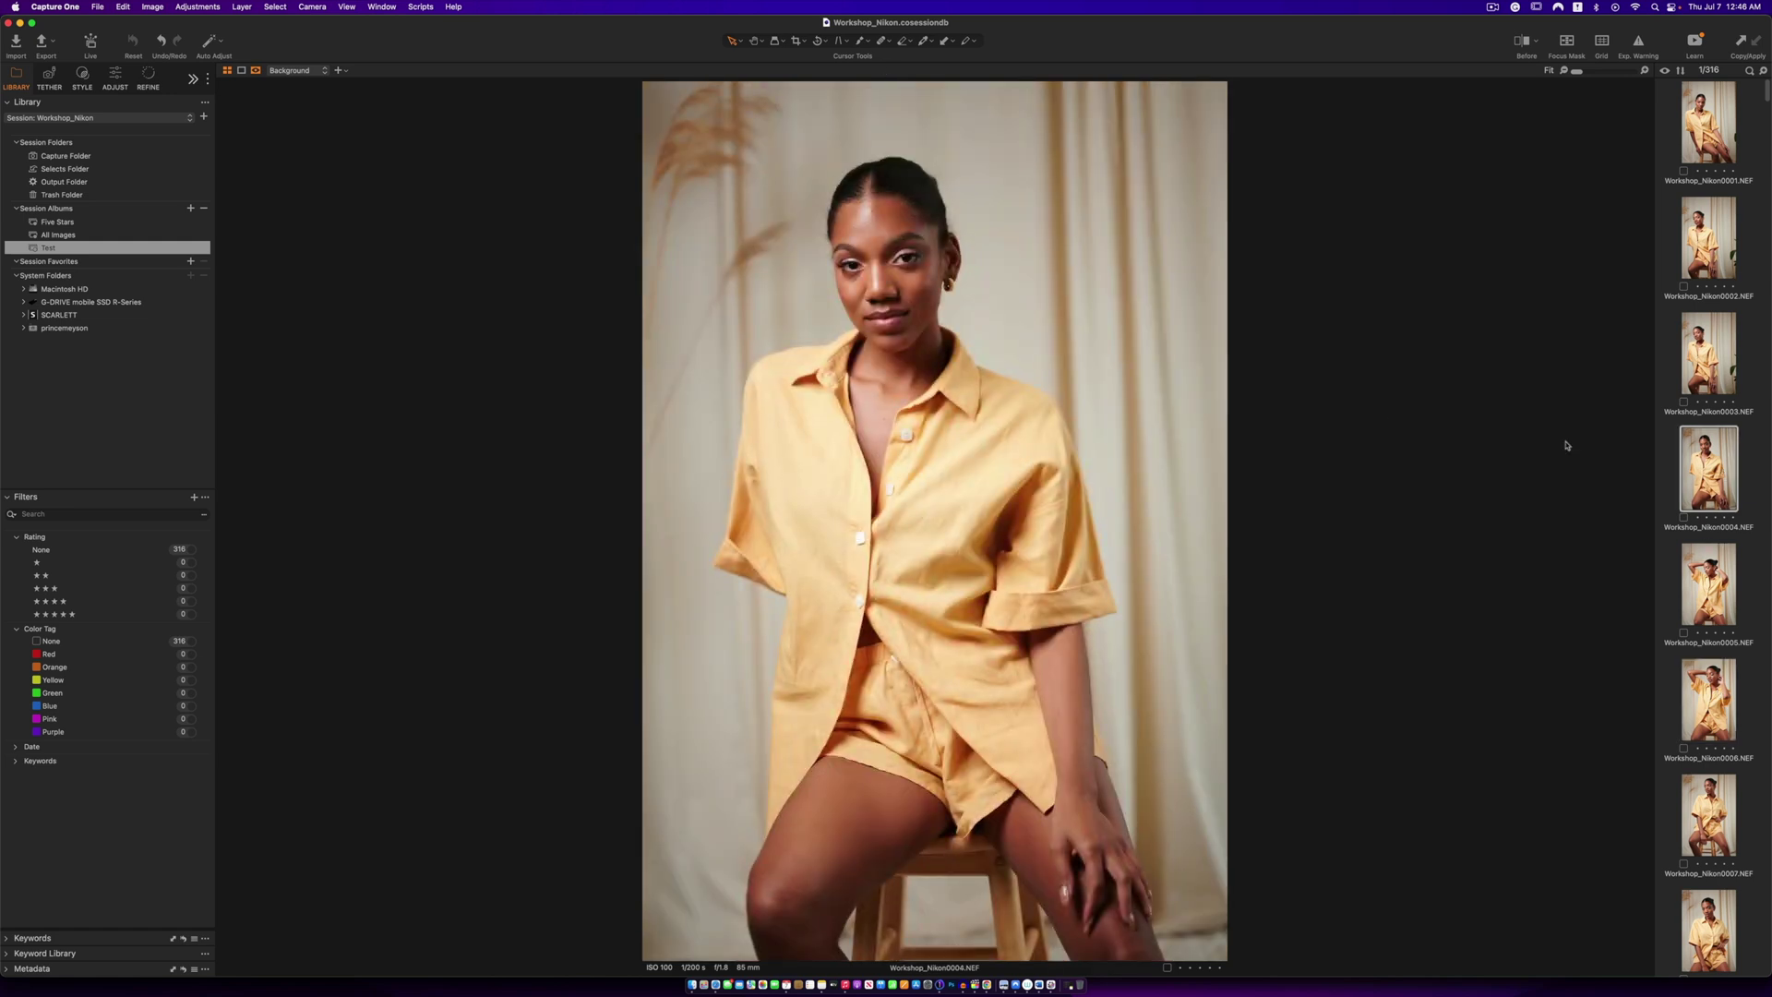
- Open the Capture Folder and compare the NEF and JPG versions of Workshop_Nikon0053
click(66, 156)
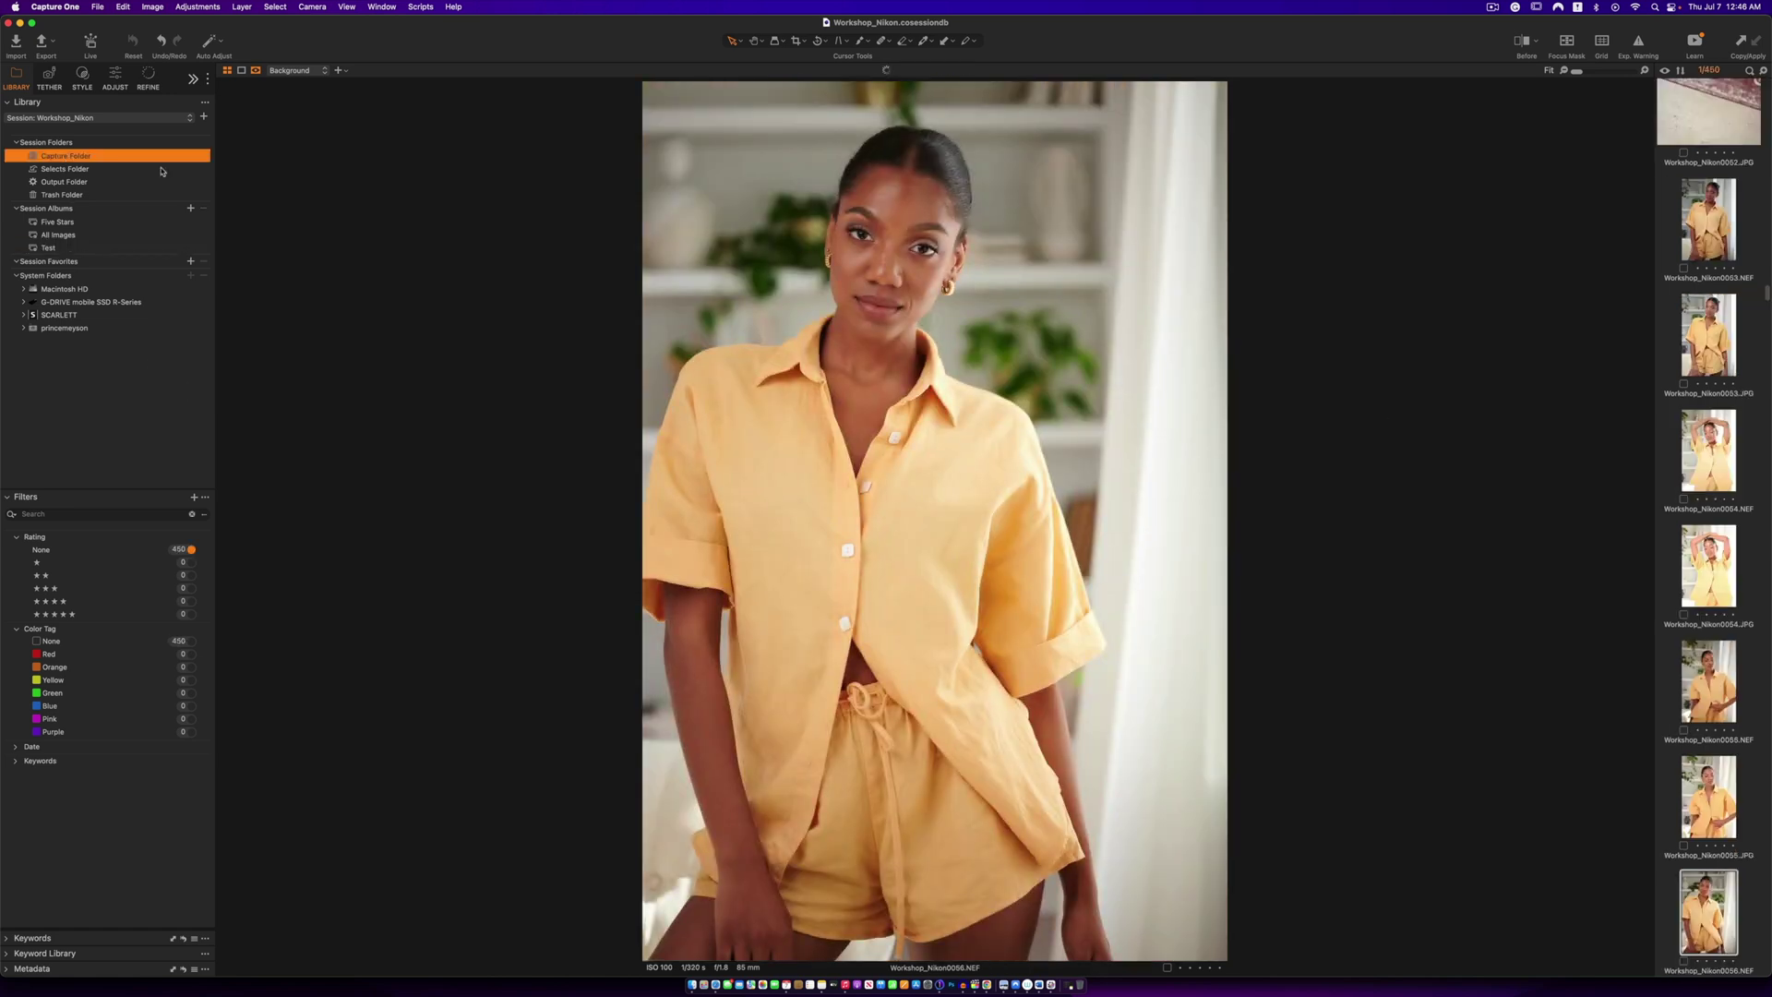
click(1715, 245)
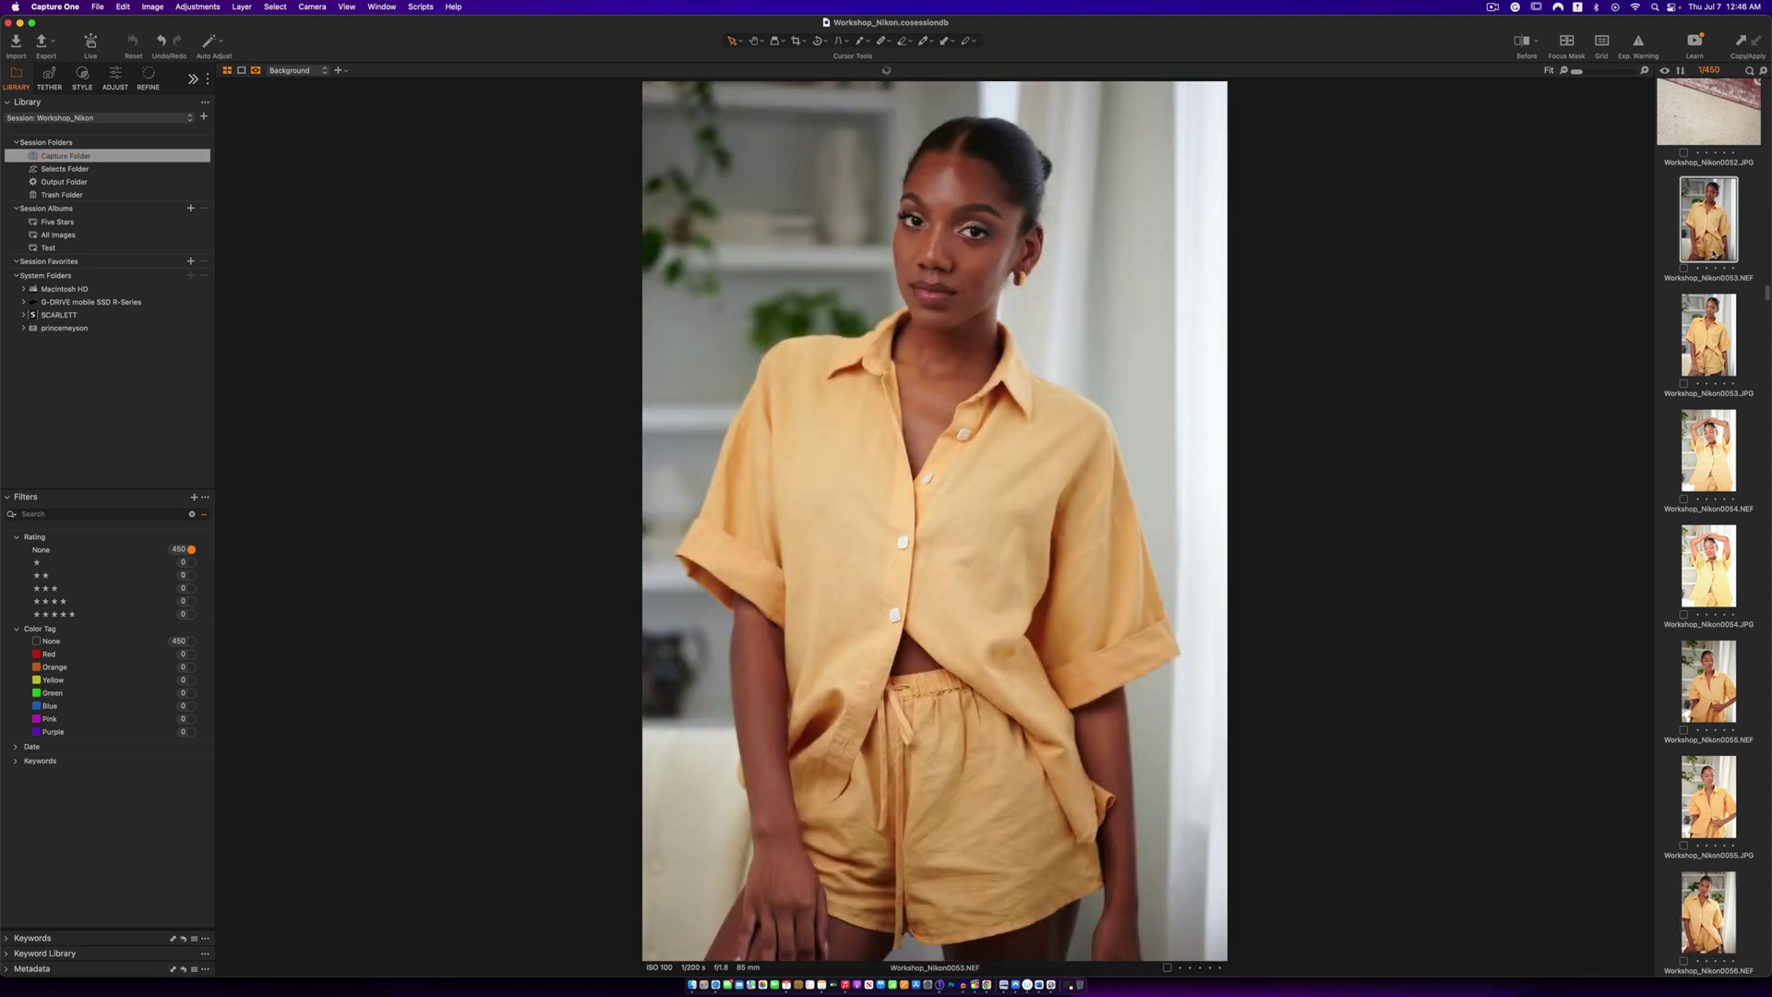
click(1701, 341)
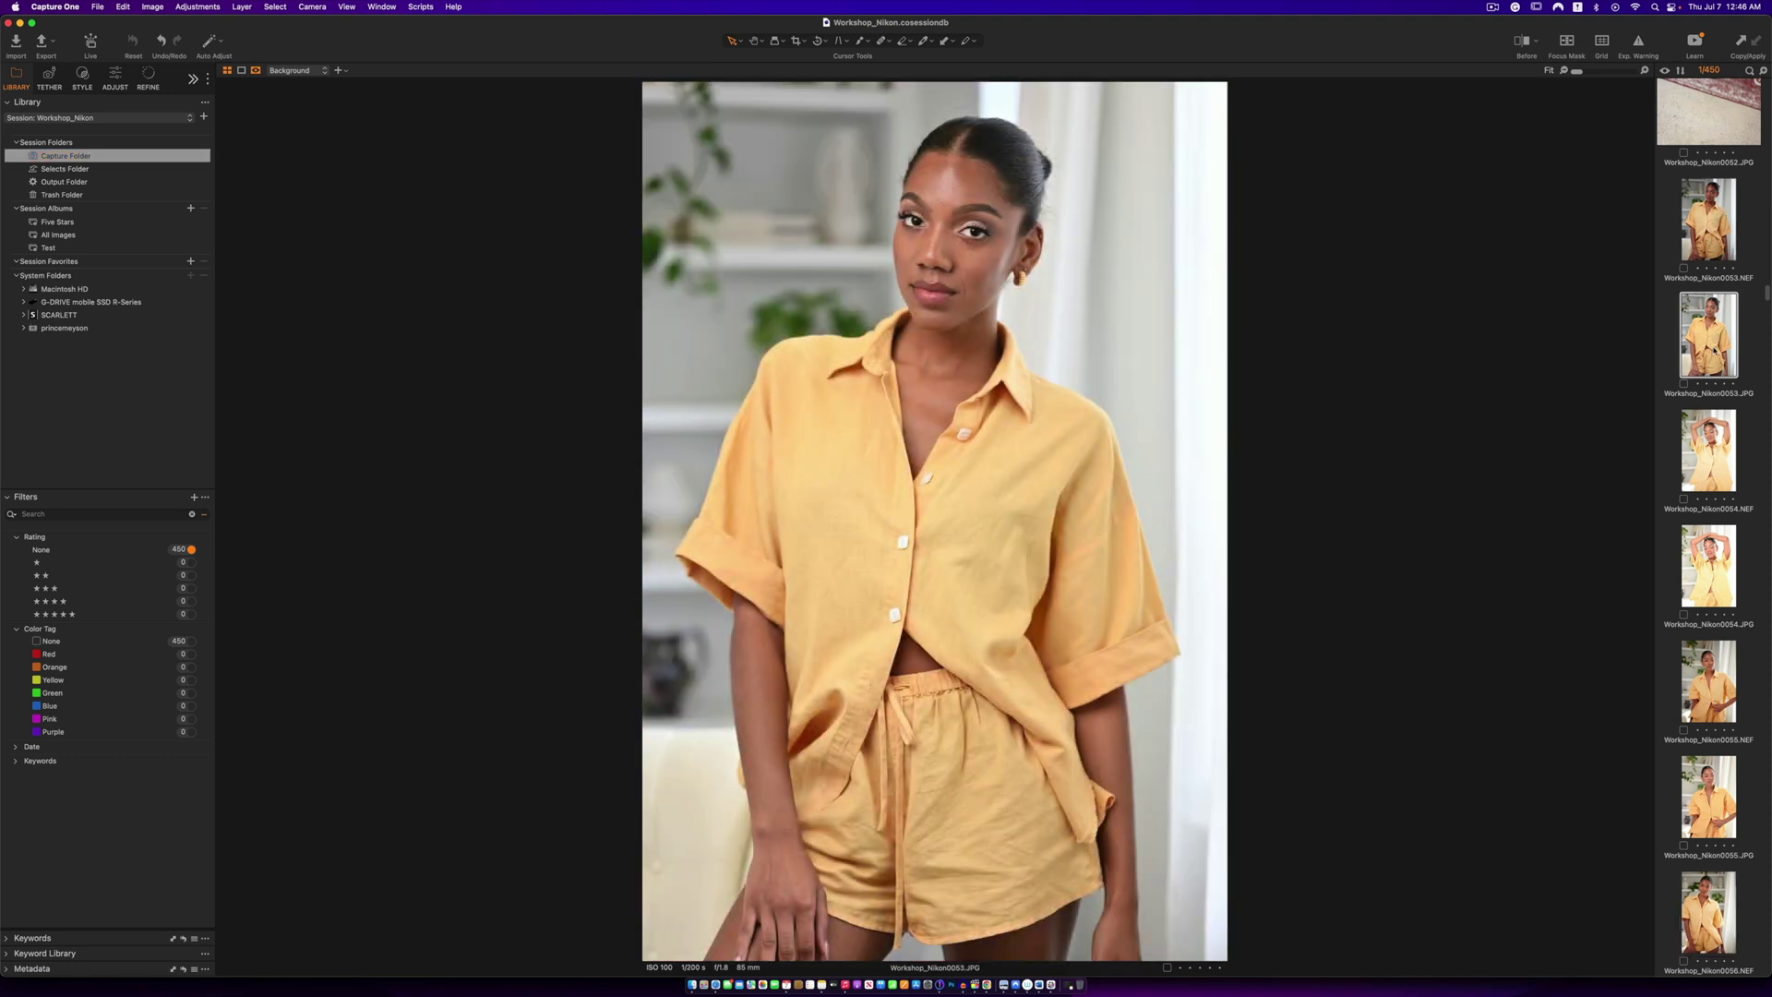
- Return to the Test album and preview several of its images, including Workshop_Nikon0007.NEF and Workshop_Nikon0005.NEF
click(51, 248)
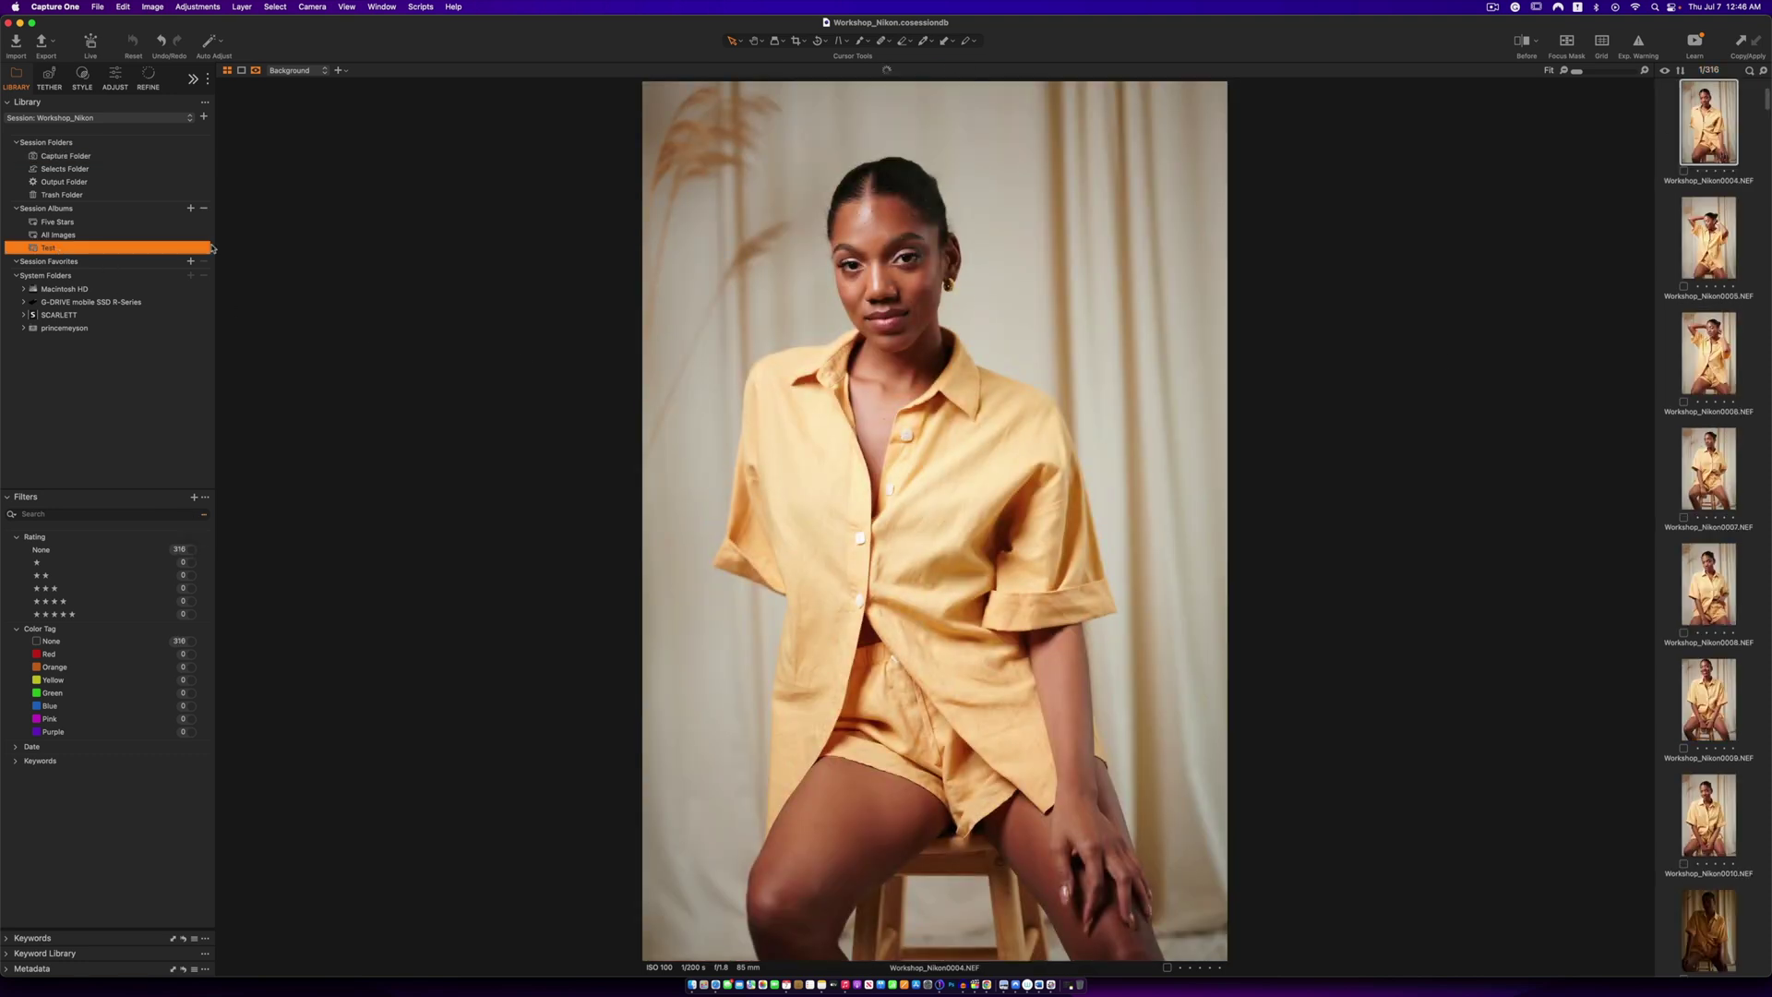
click(1708, 509)
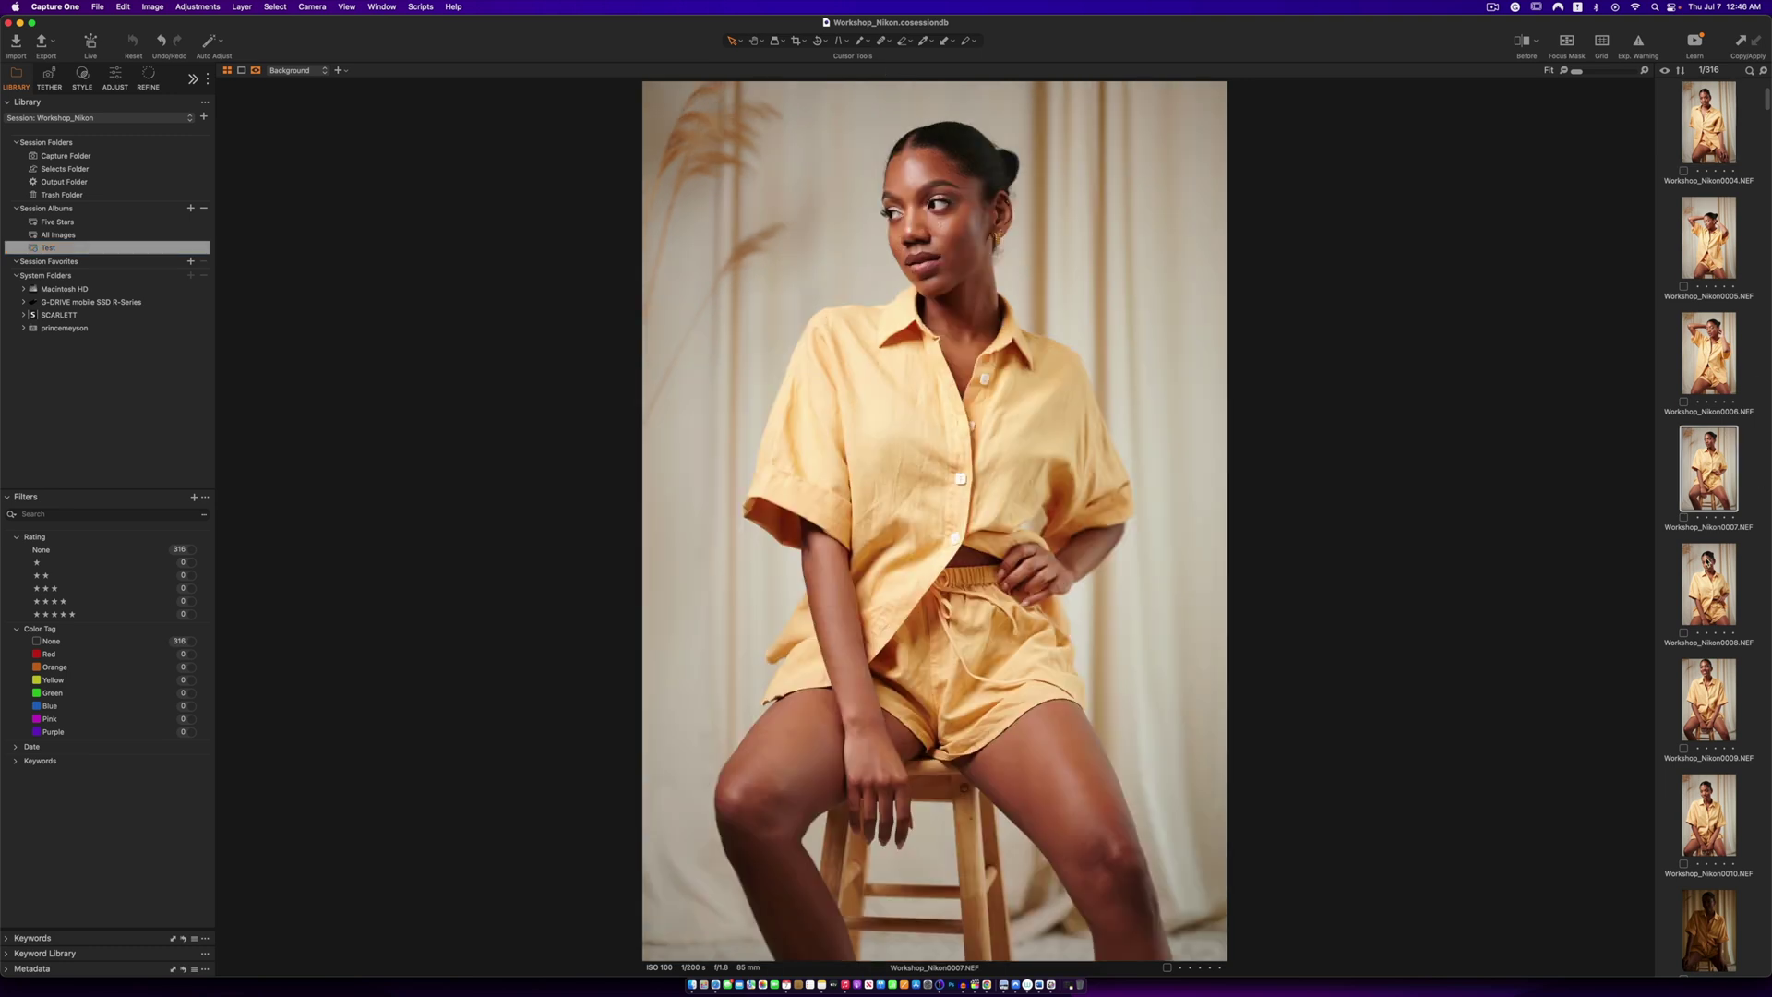
click(1709, 558)
click(1698, 348)
click(1714, 268)
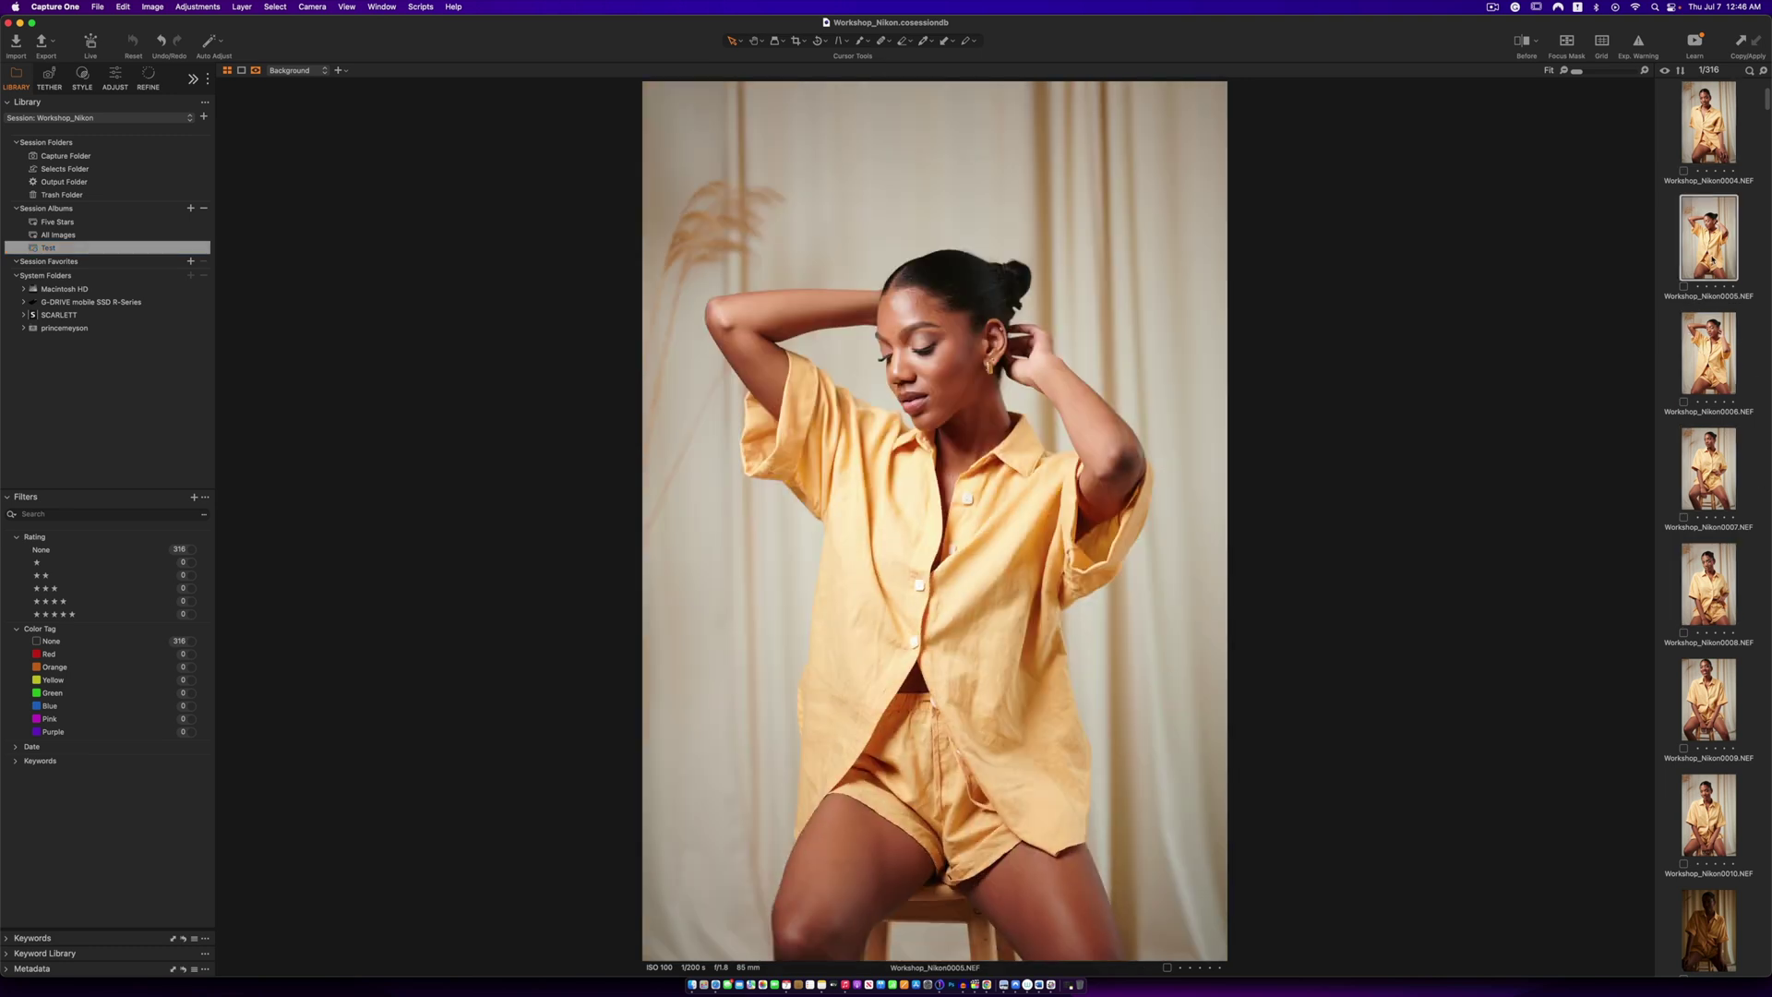
- Edit the Test smart album so its first search criterion reads Any contains sony, and apply the change
click(46, 250)
right_click(46, 251)
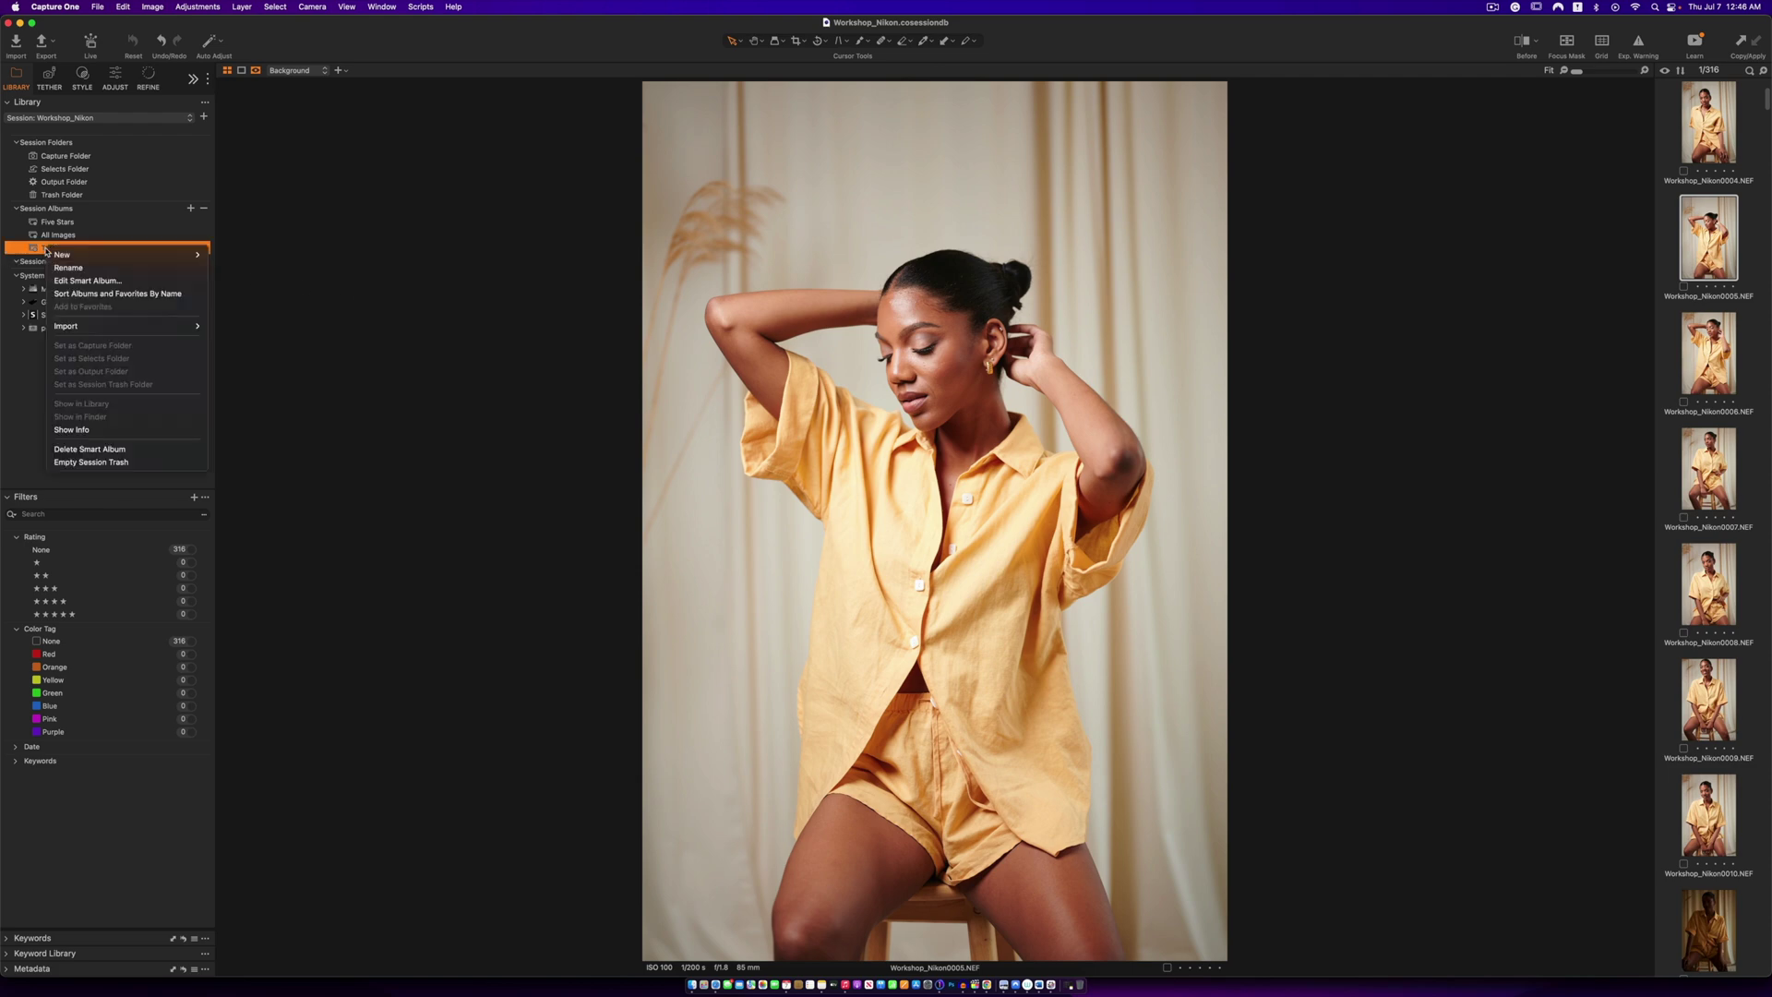
click(74, 281)
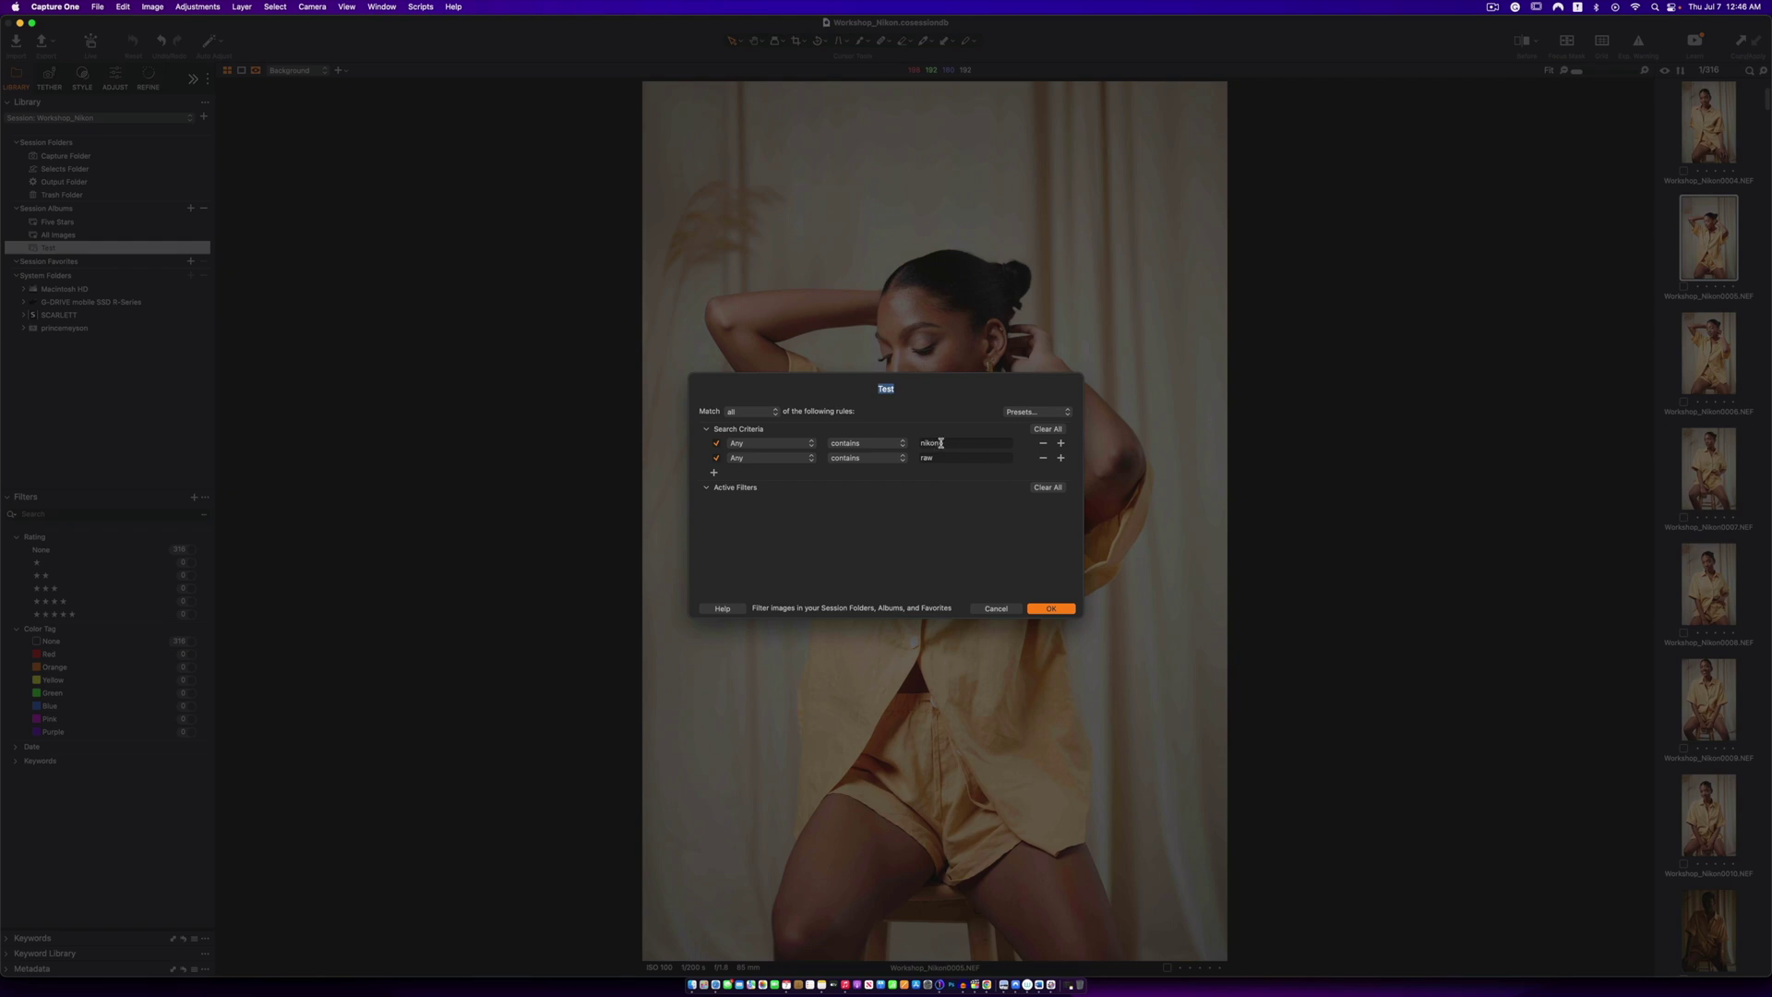
double_click(941, 443)
text(sony)
click(1051, 607)
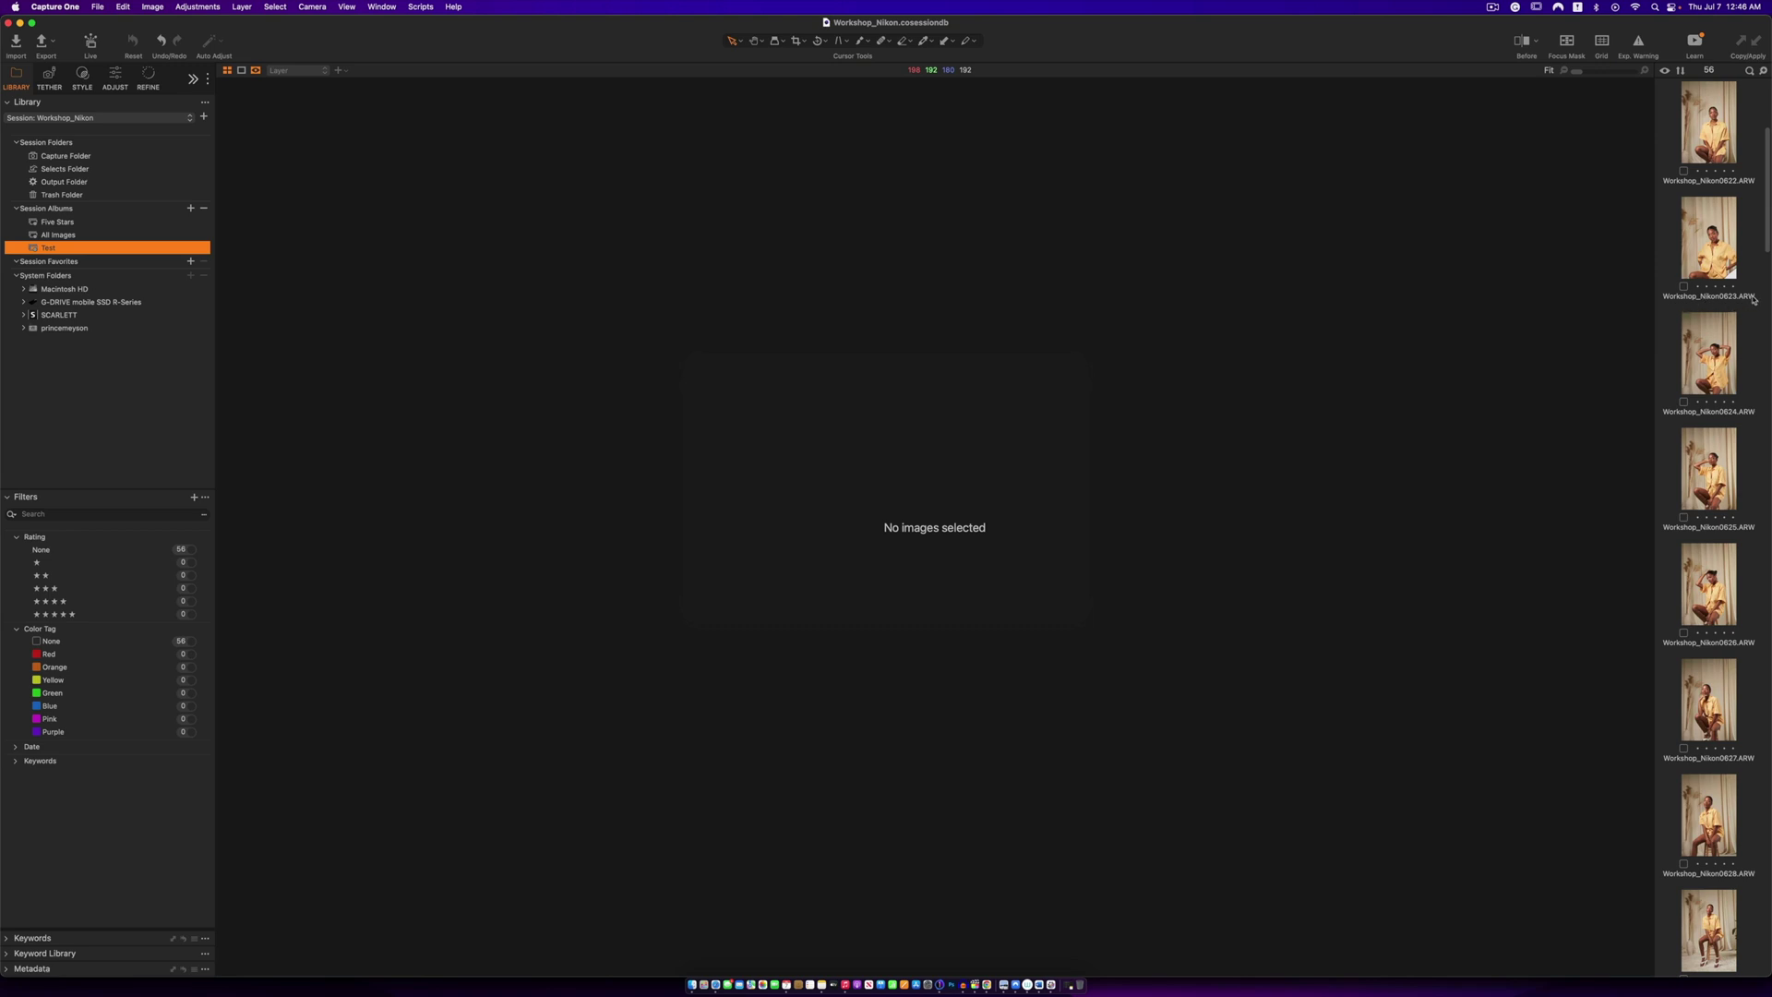
- Preview the Test album's ARW images from Workshop_Nikon0623.ARW to Workshop_Nikon0625.ARW
click(1718, 262)
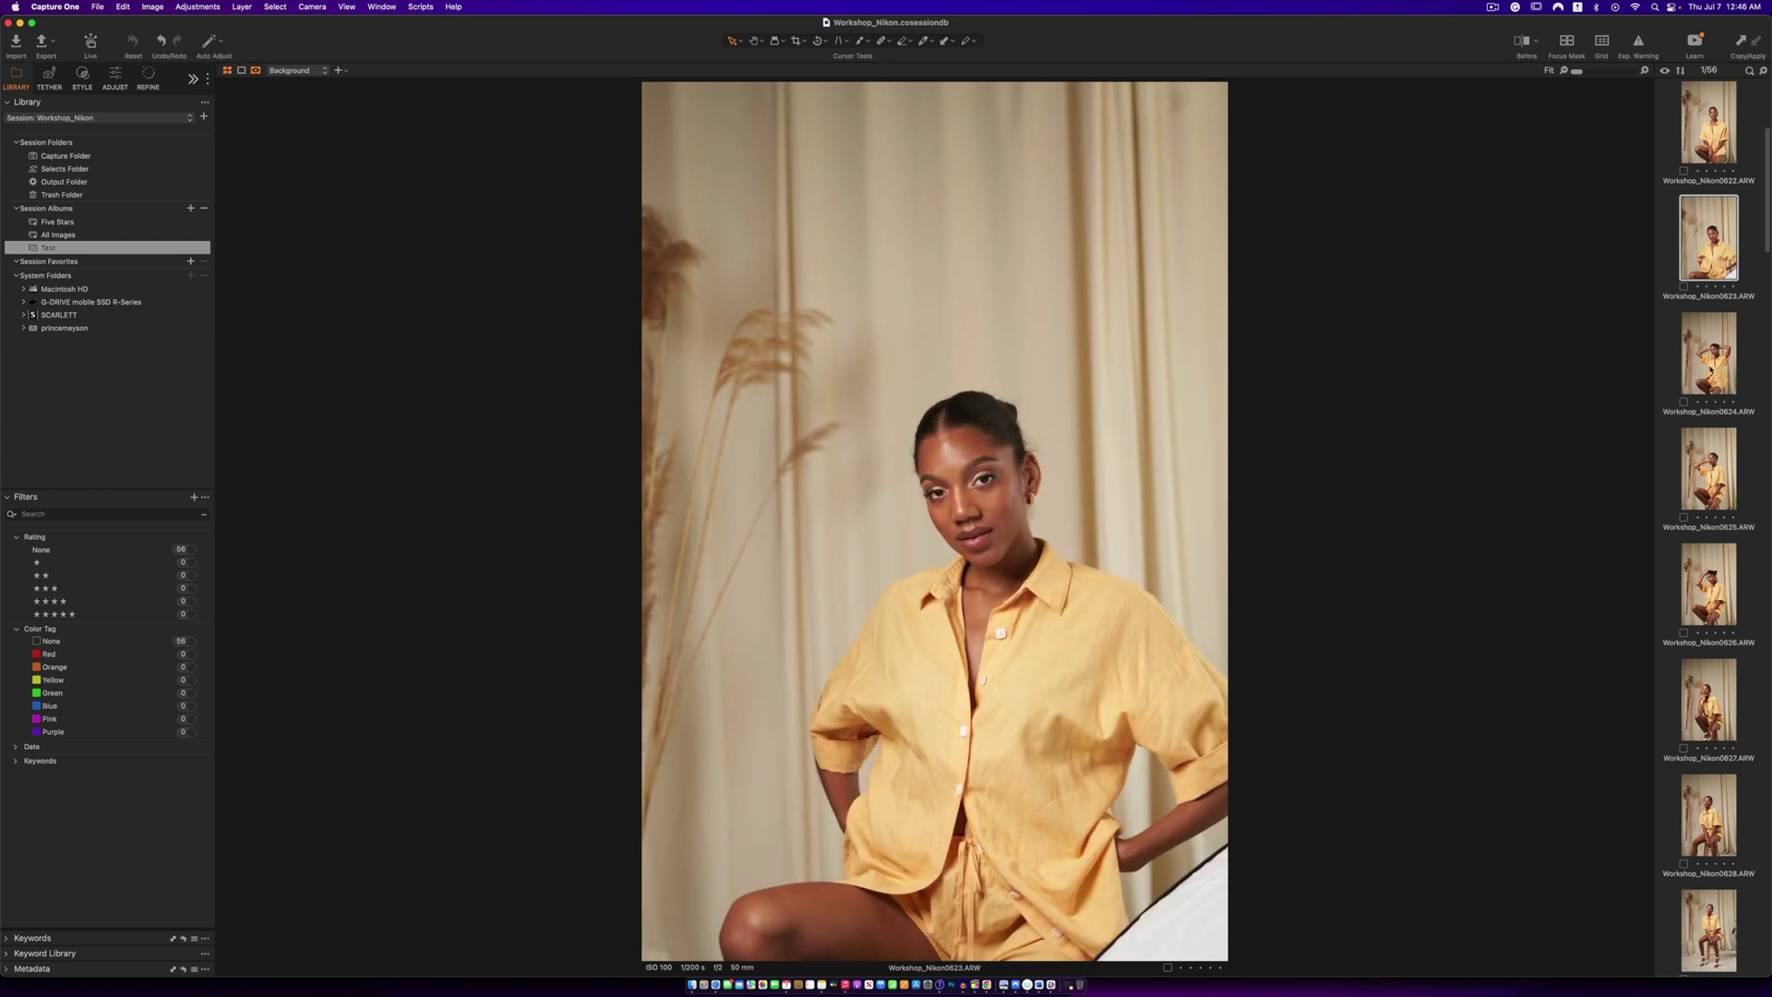
click(1712, 373)
click(1720, 459)
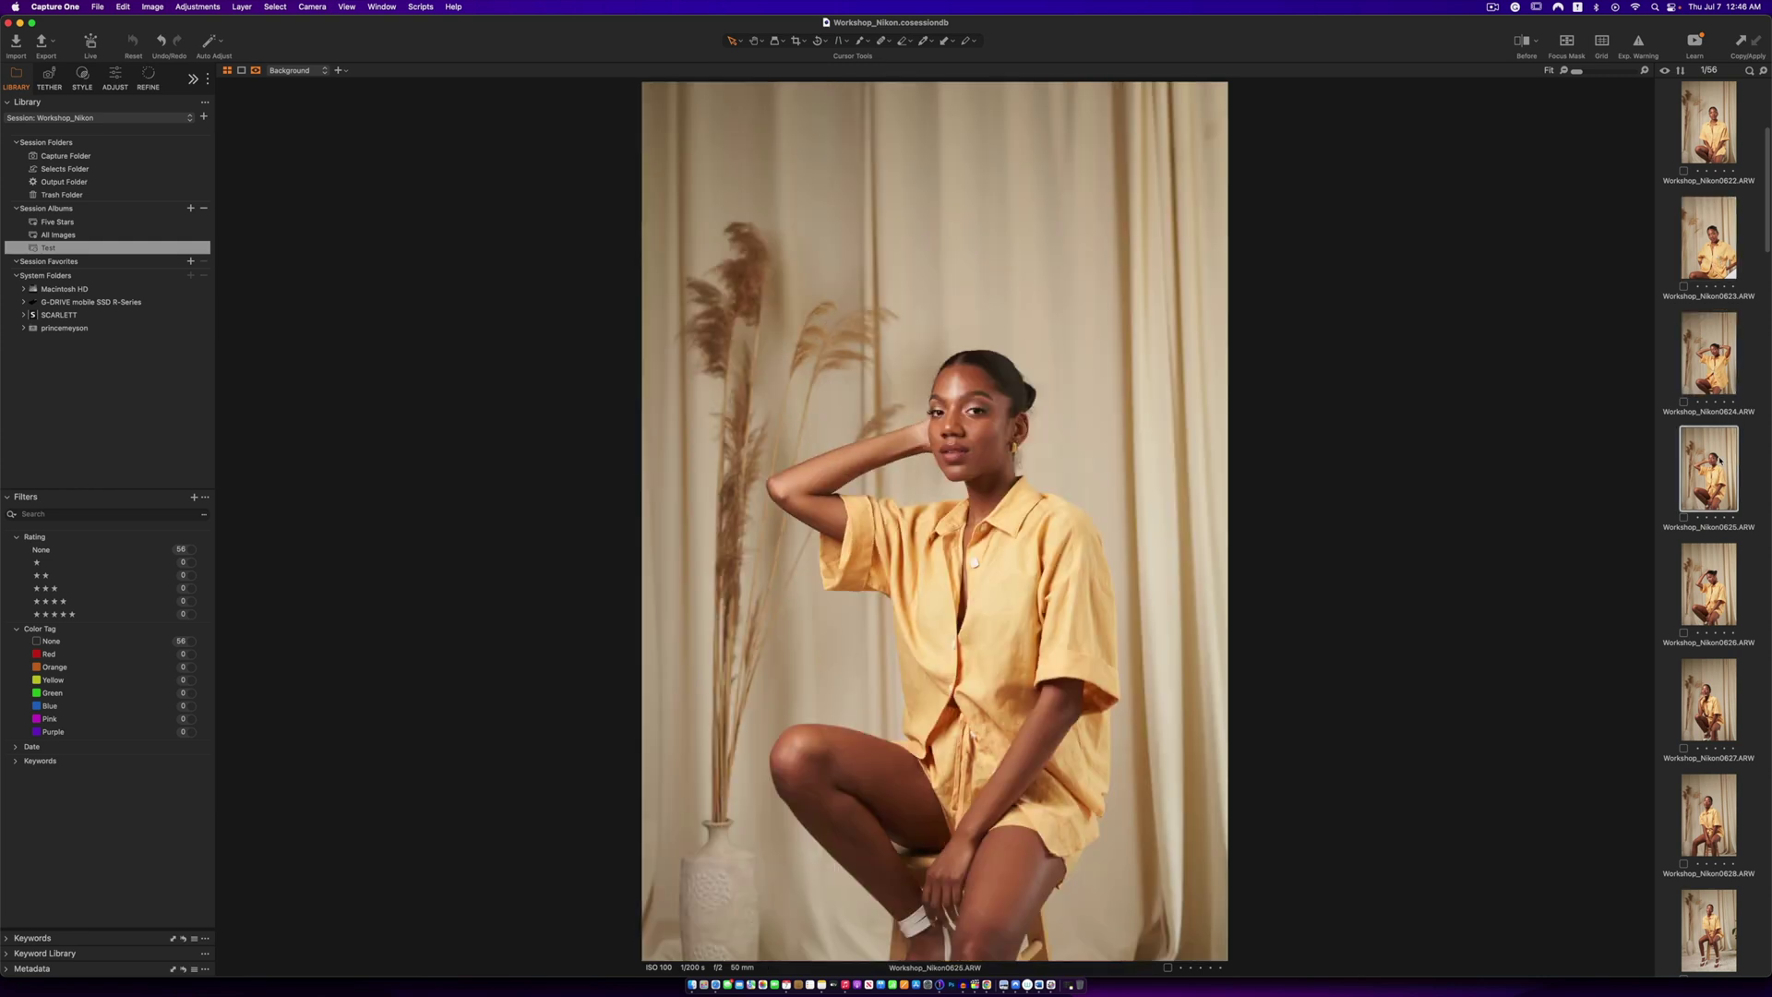
scroll(1716, 498, down, 1)
click(1713, 526)
click(1713, 428)
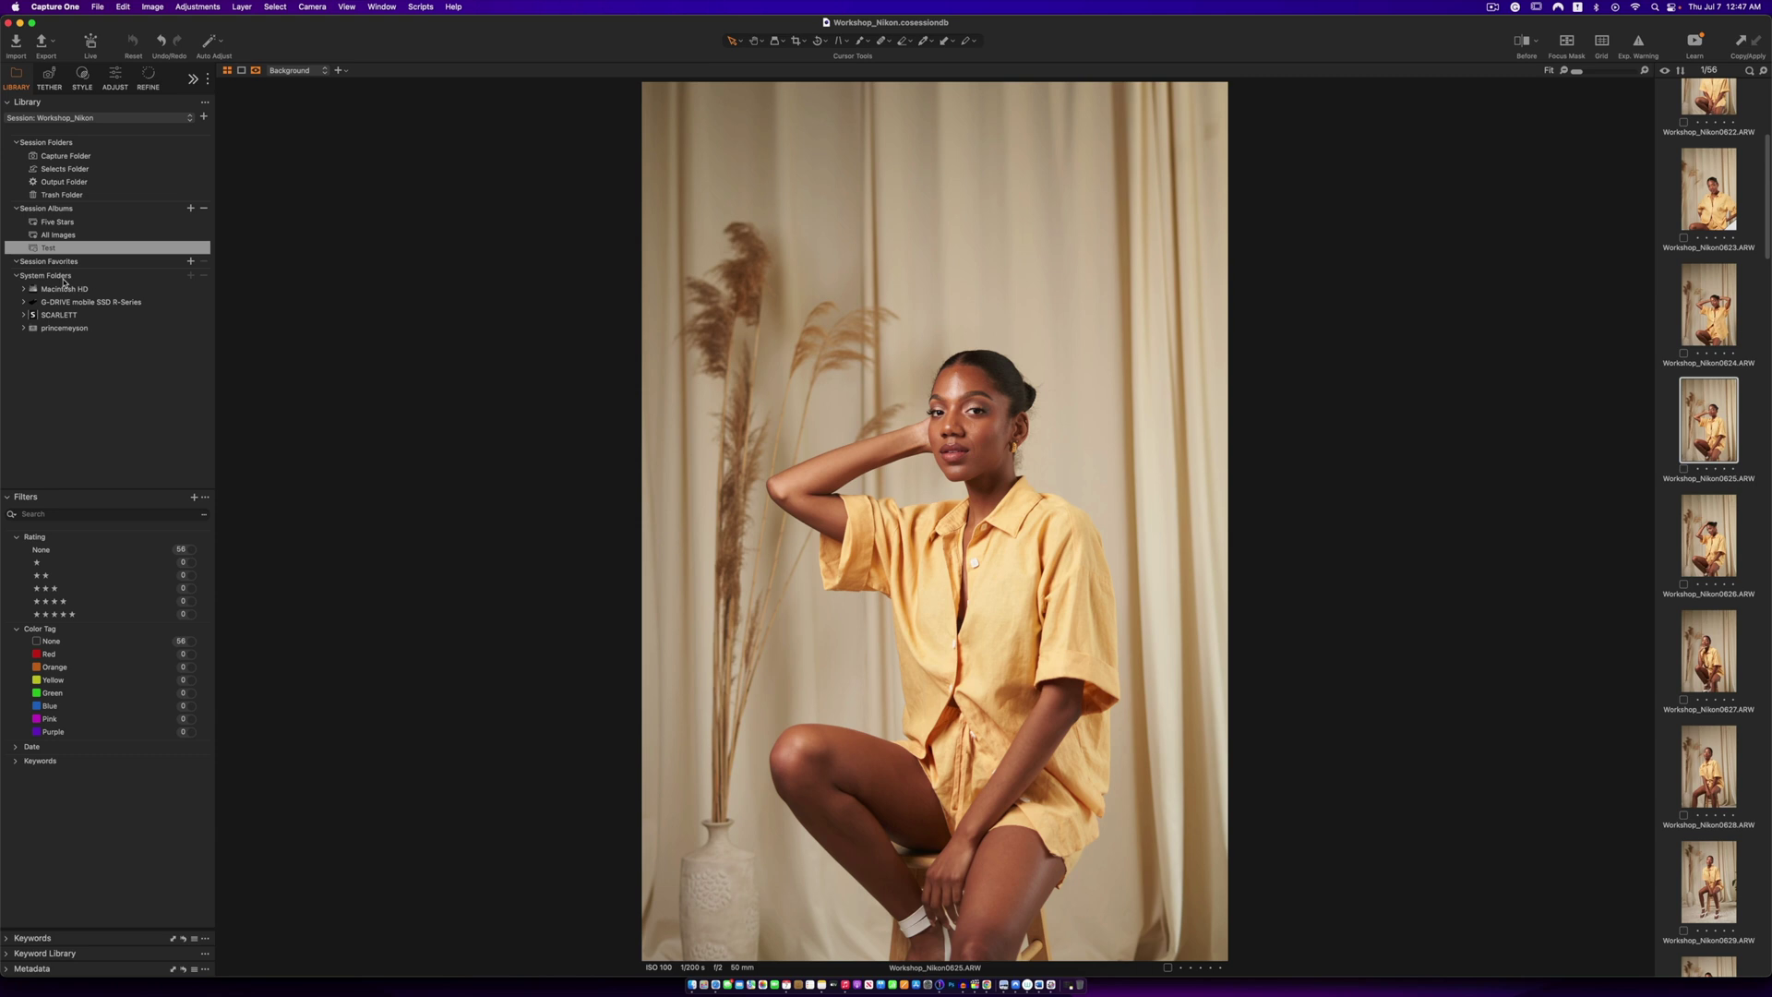
- Edit the Test smart album's criteria to Any contains Nikon and Any contains 85, and apply them
right_click(55, 247)
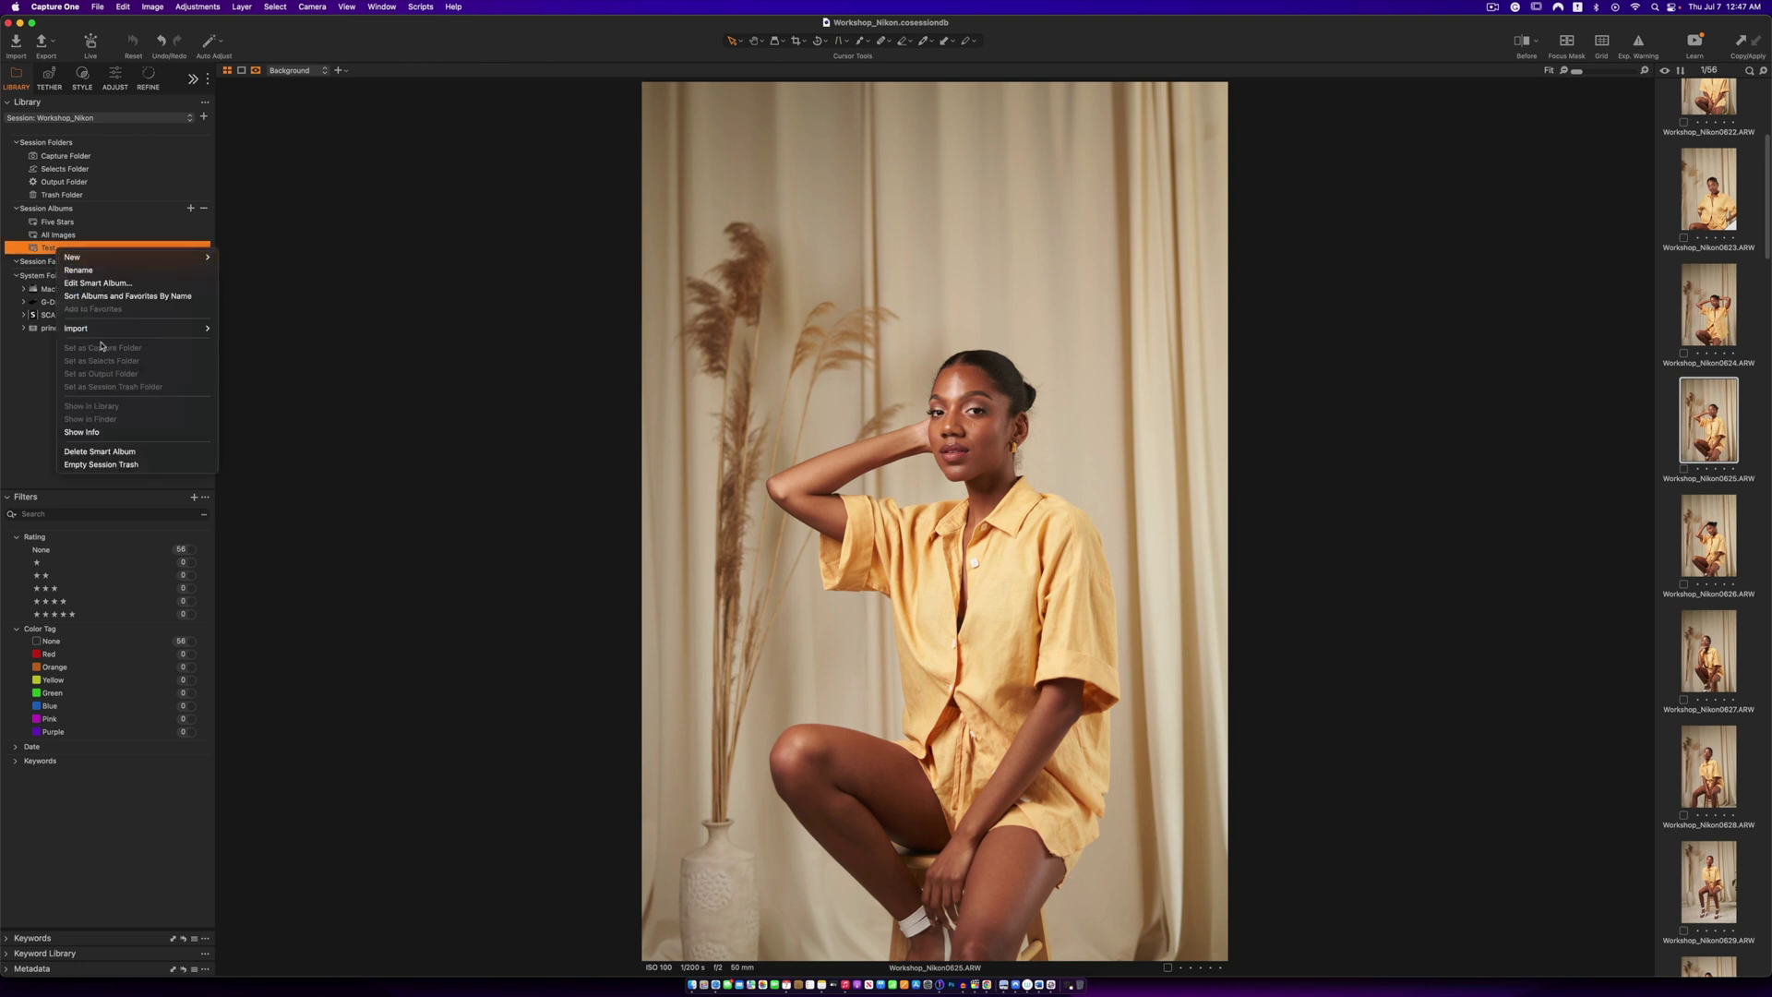
click(97, 283)
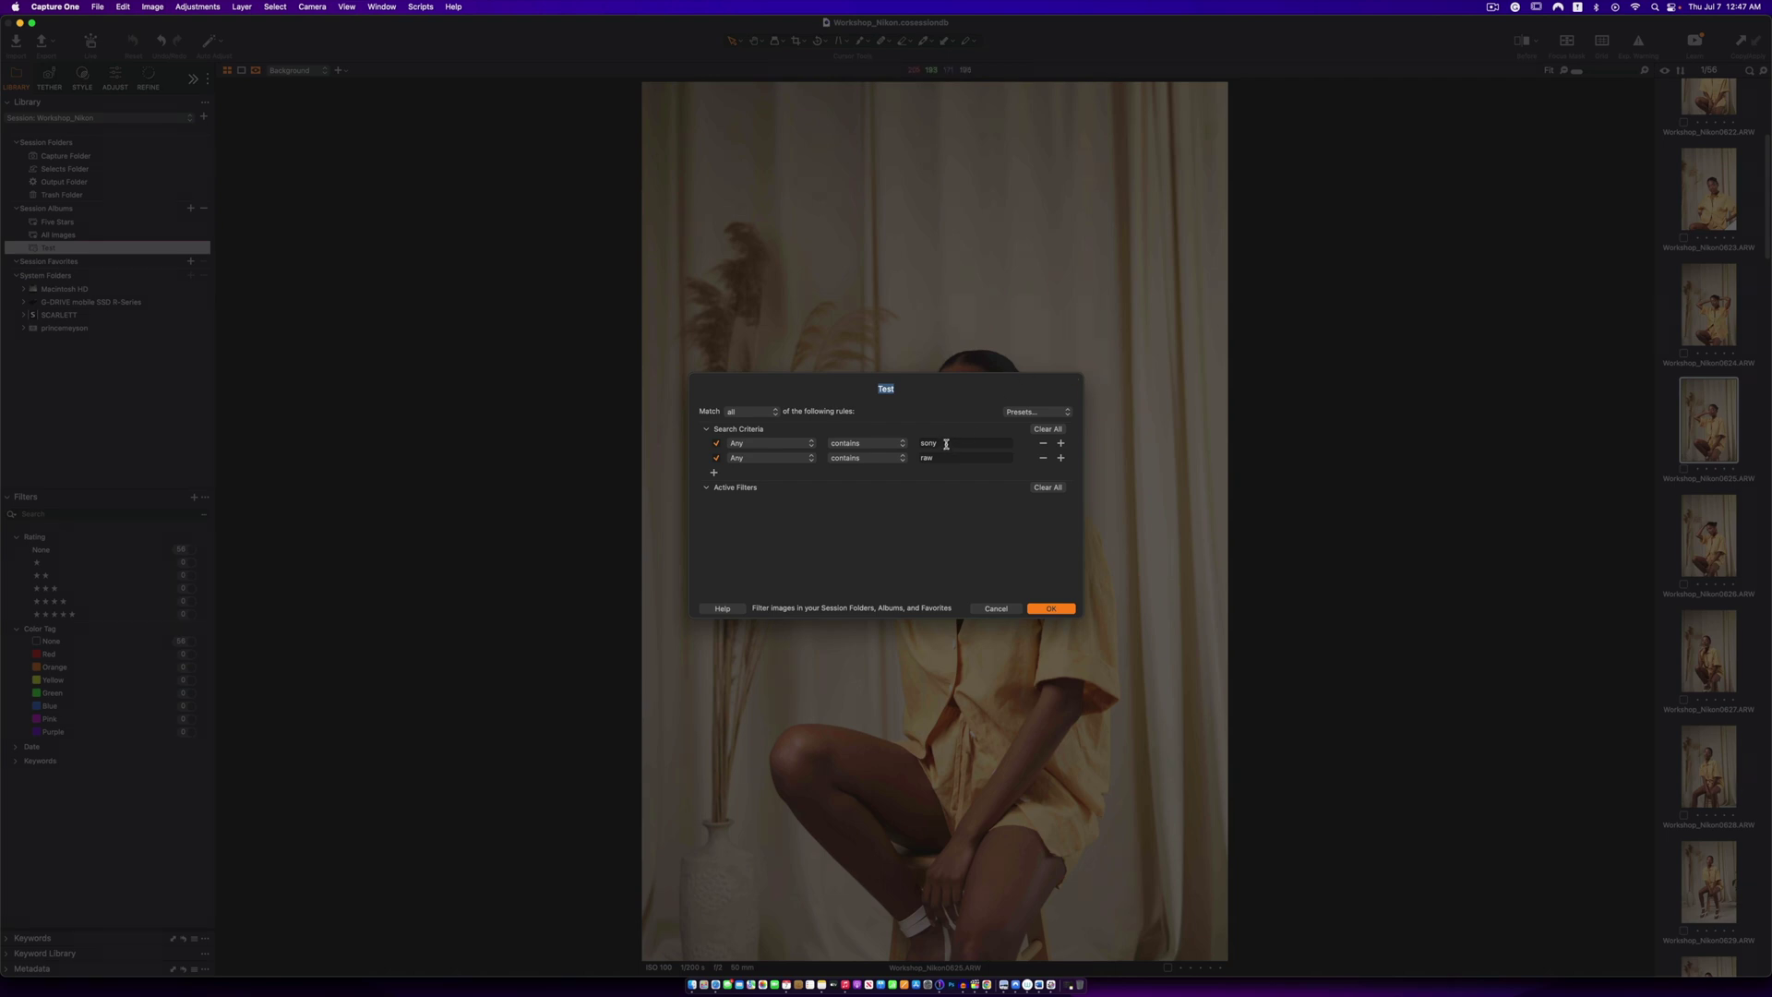
double_click(946, 444)
text(Nik)
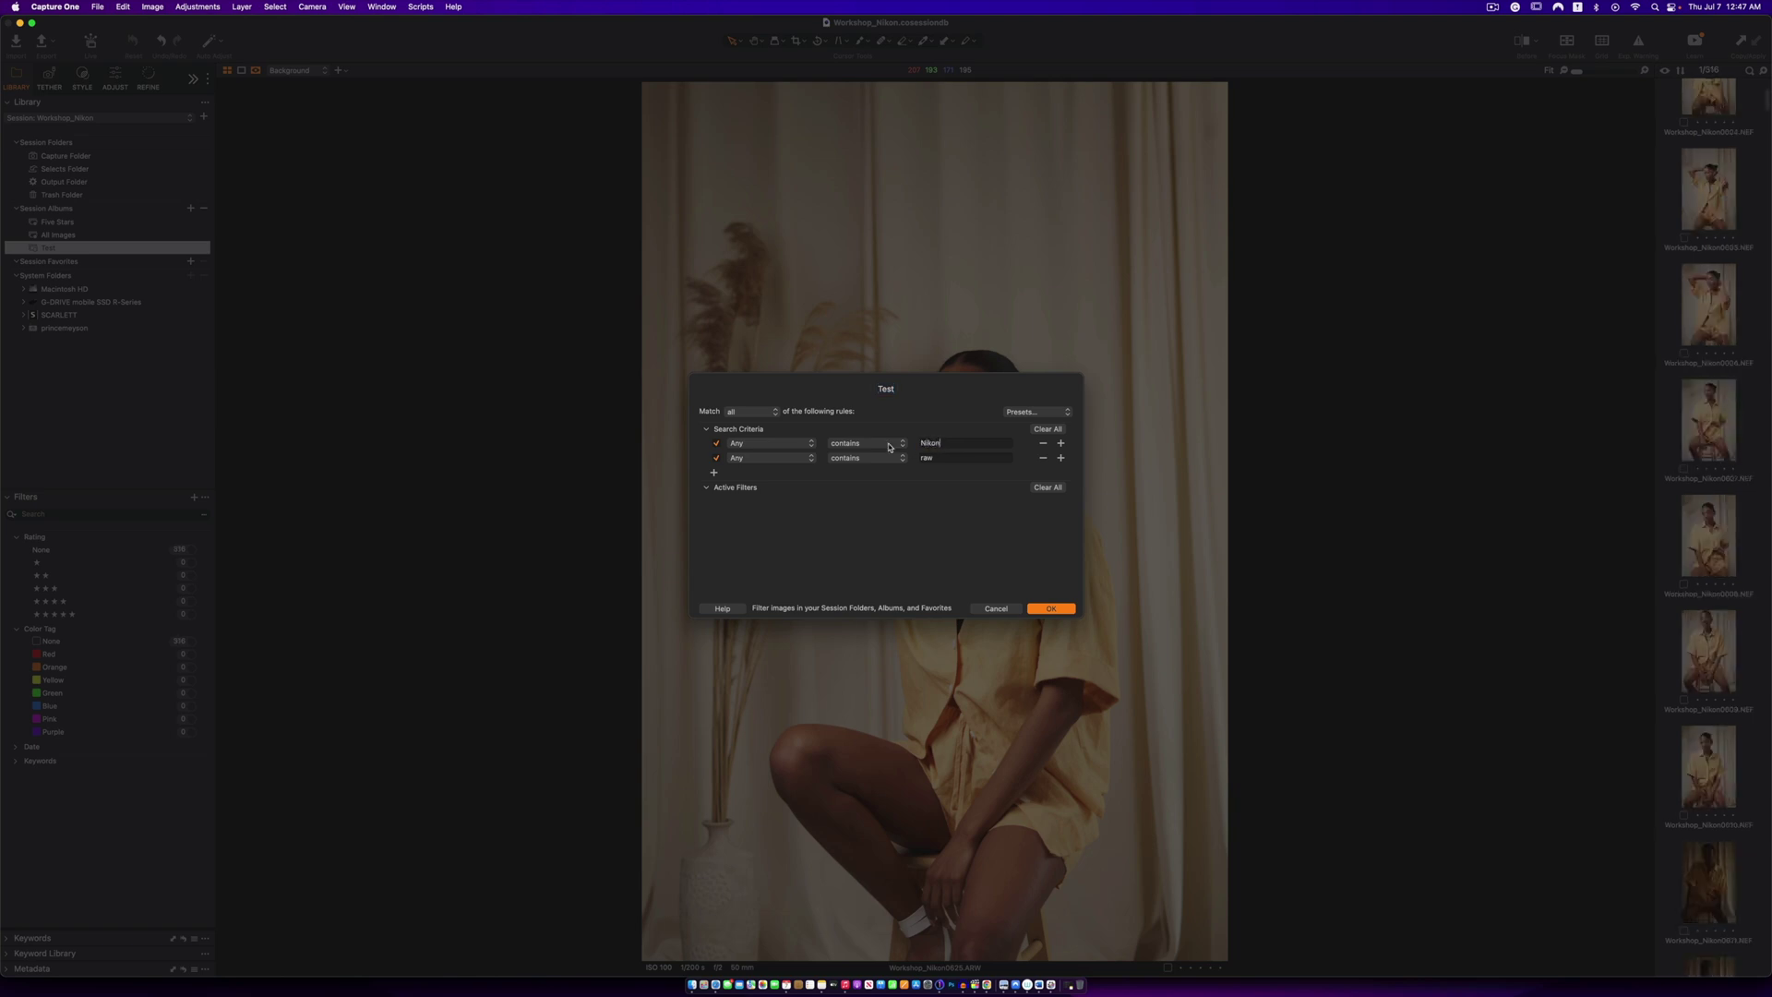
double_click(938, 457)
text(85)
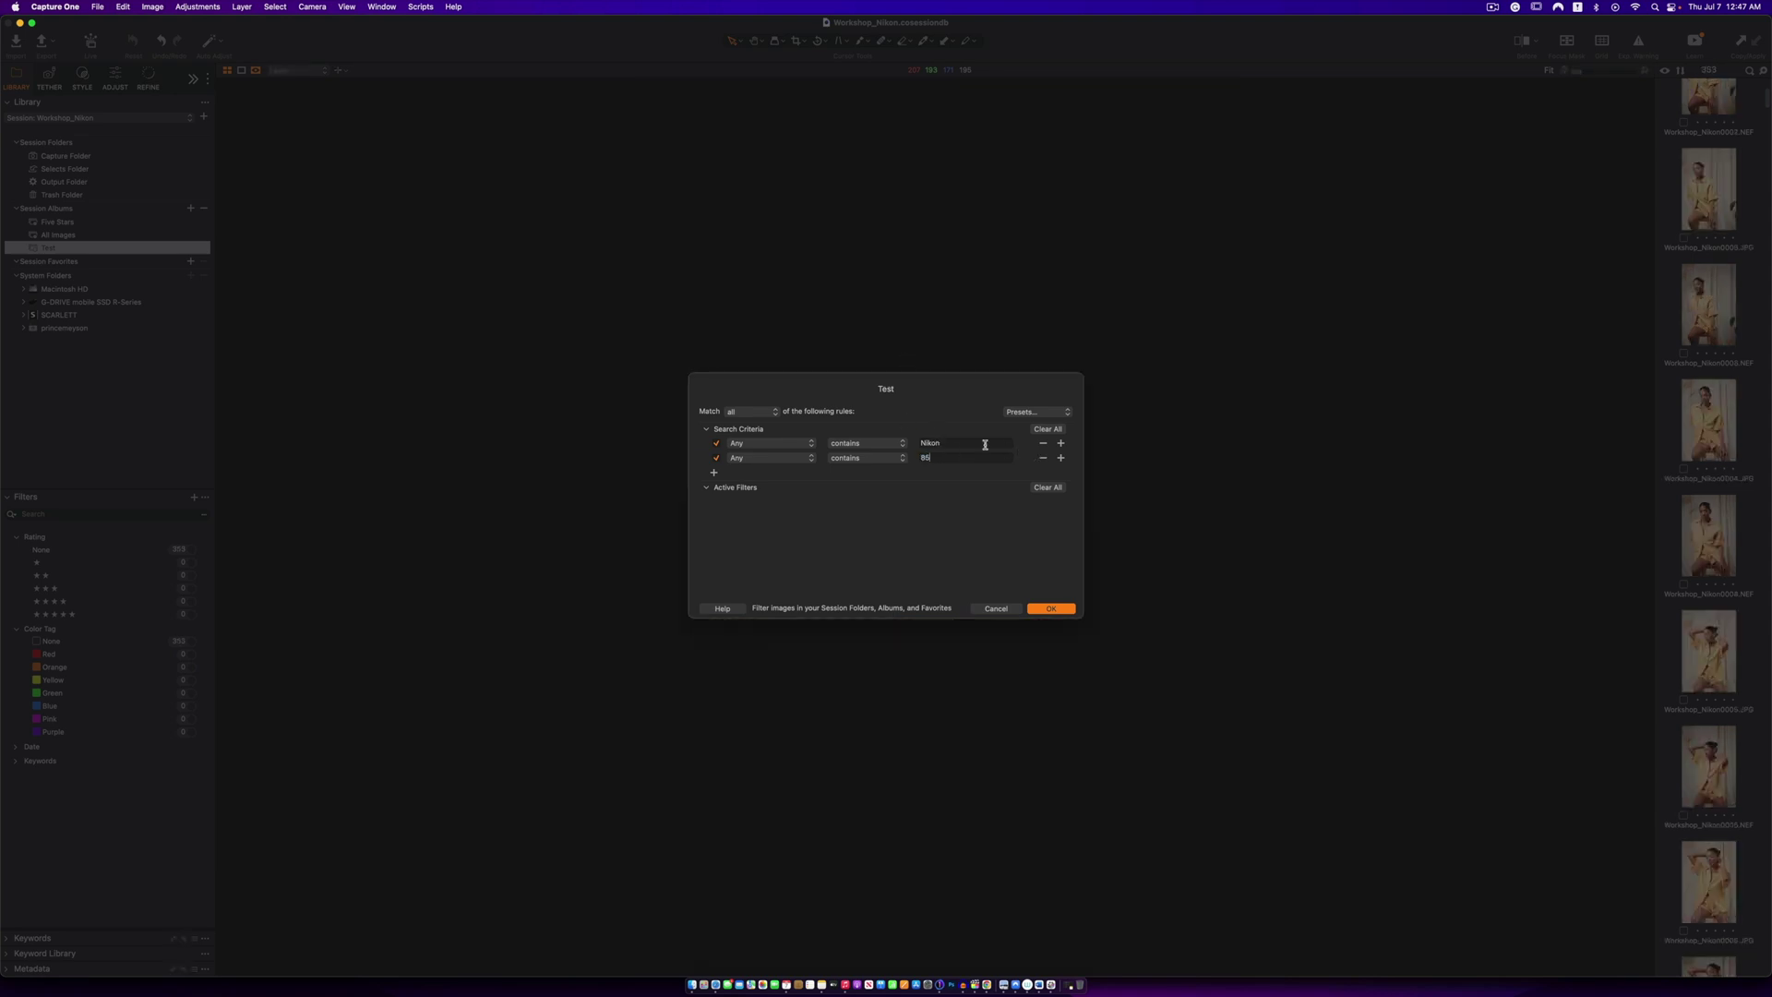
click(1051, 609)
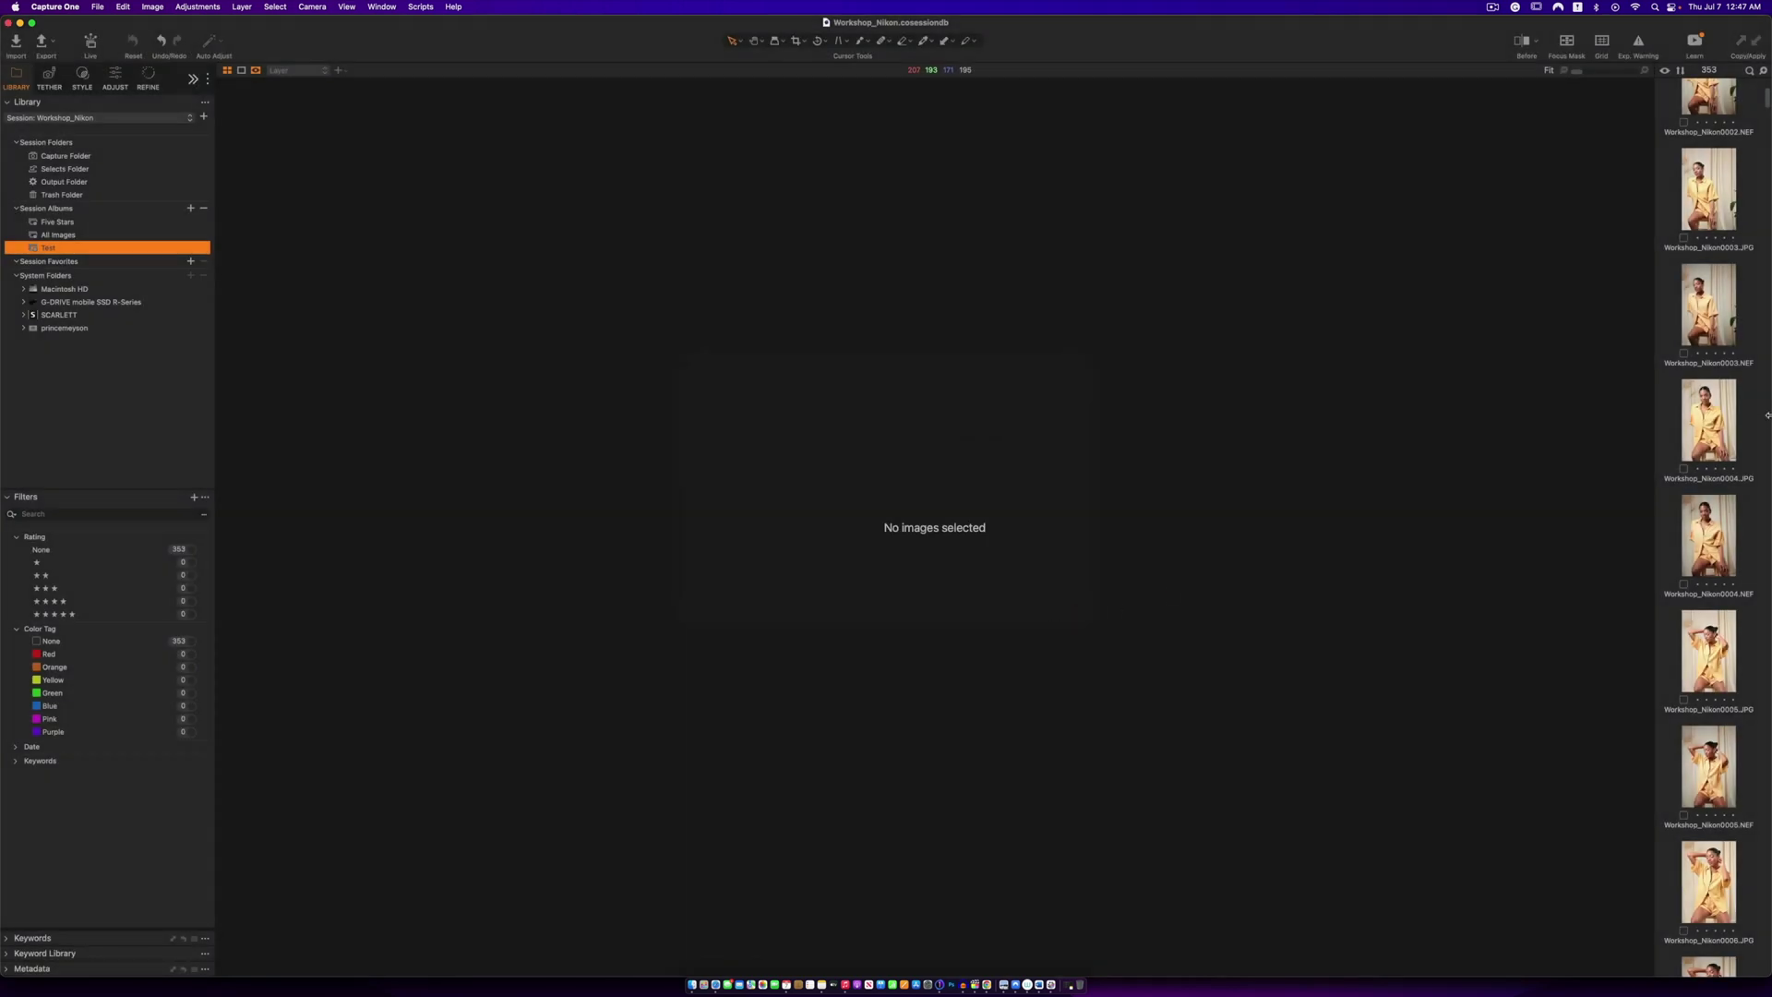
- Preview Workshop_Nikon0004.JPG, Workshop_Nikon0005.JPG and Workshop_Nikon0007.NEF in the Test album
click(1714, 427)
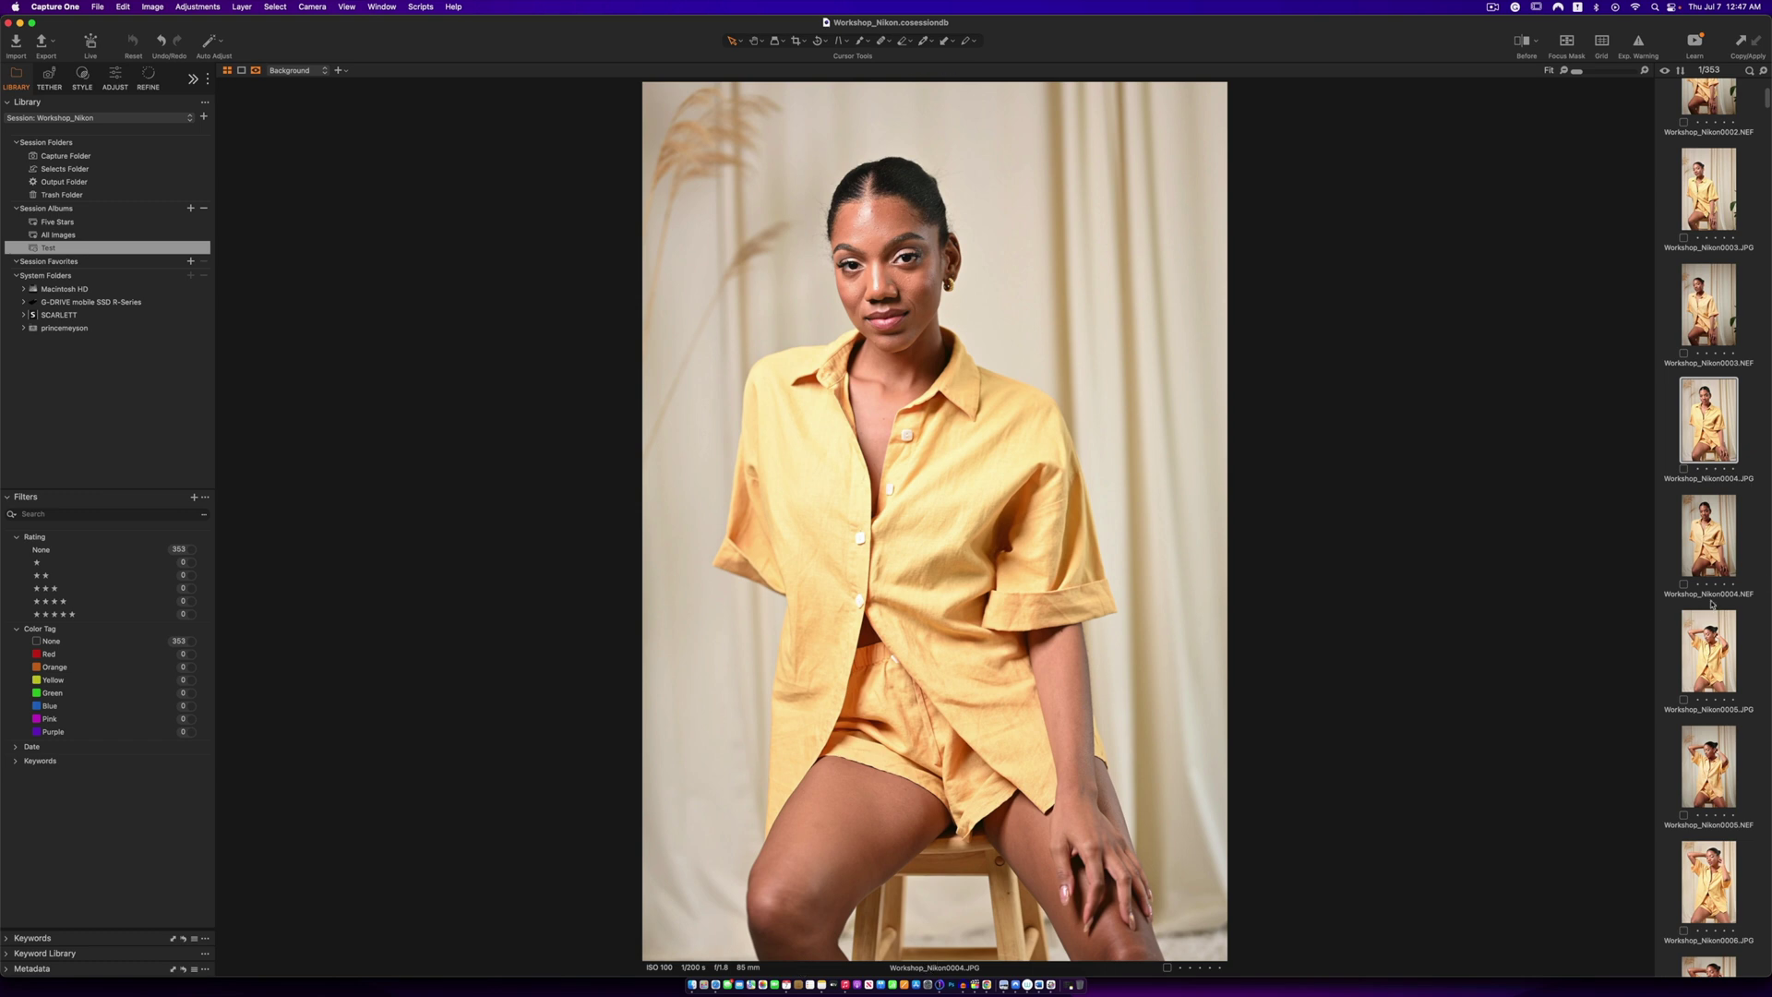
click(1708, 651)
scroll(1709, 554, down, 4)
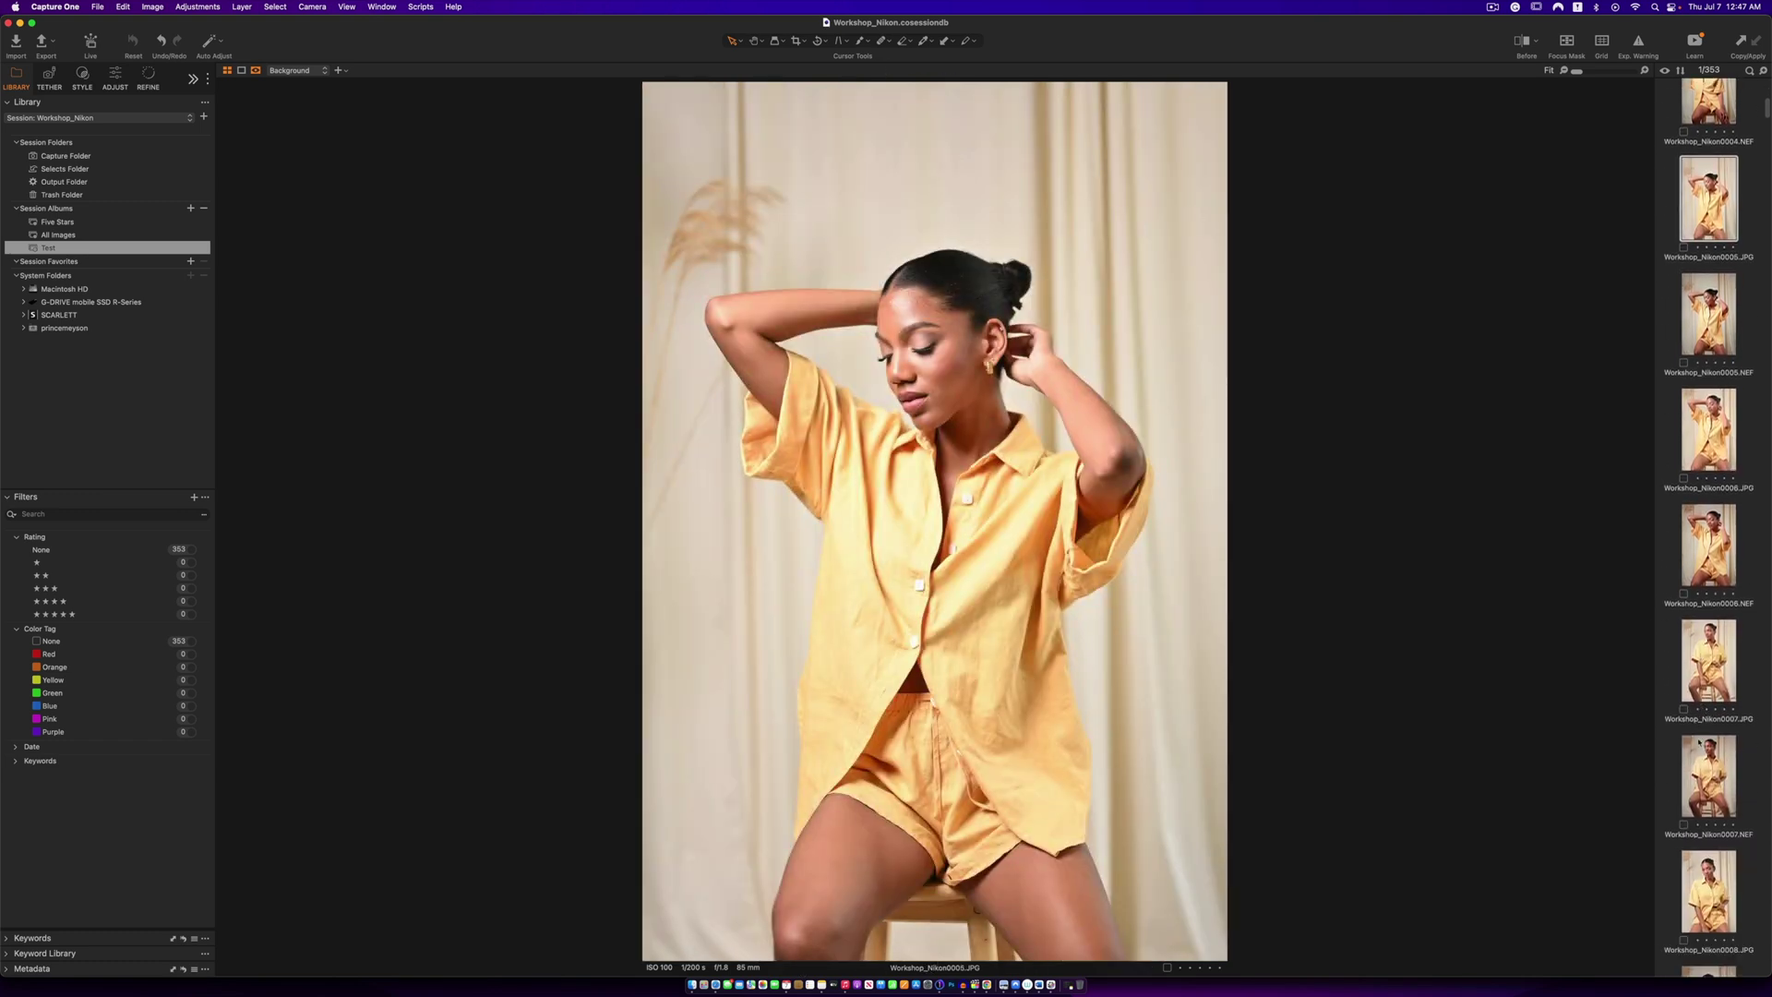
click(1701, 767)
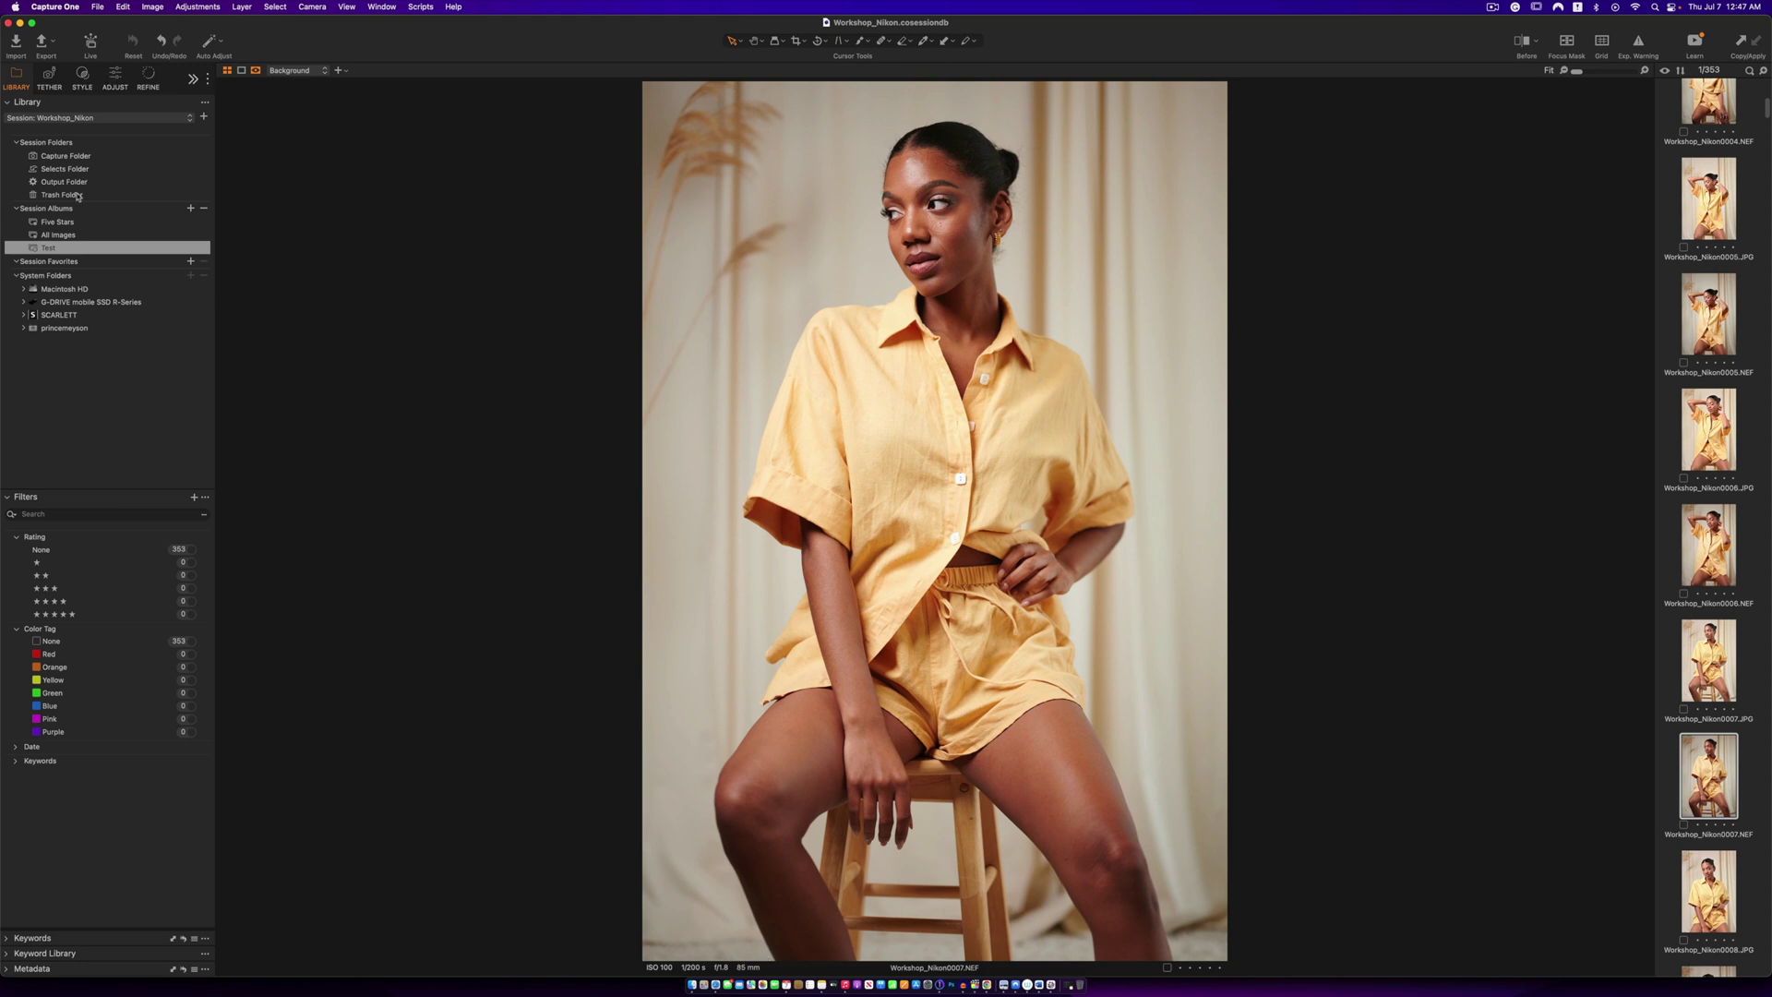
- Reduce the Test smart album's criteria to the single rule Any contains 50mm, and preview Workshop_Nikon0630.ARW and Workshop_Nikon0631.ARW
right_click(84, 247)
click(128, 277)
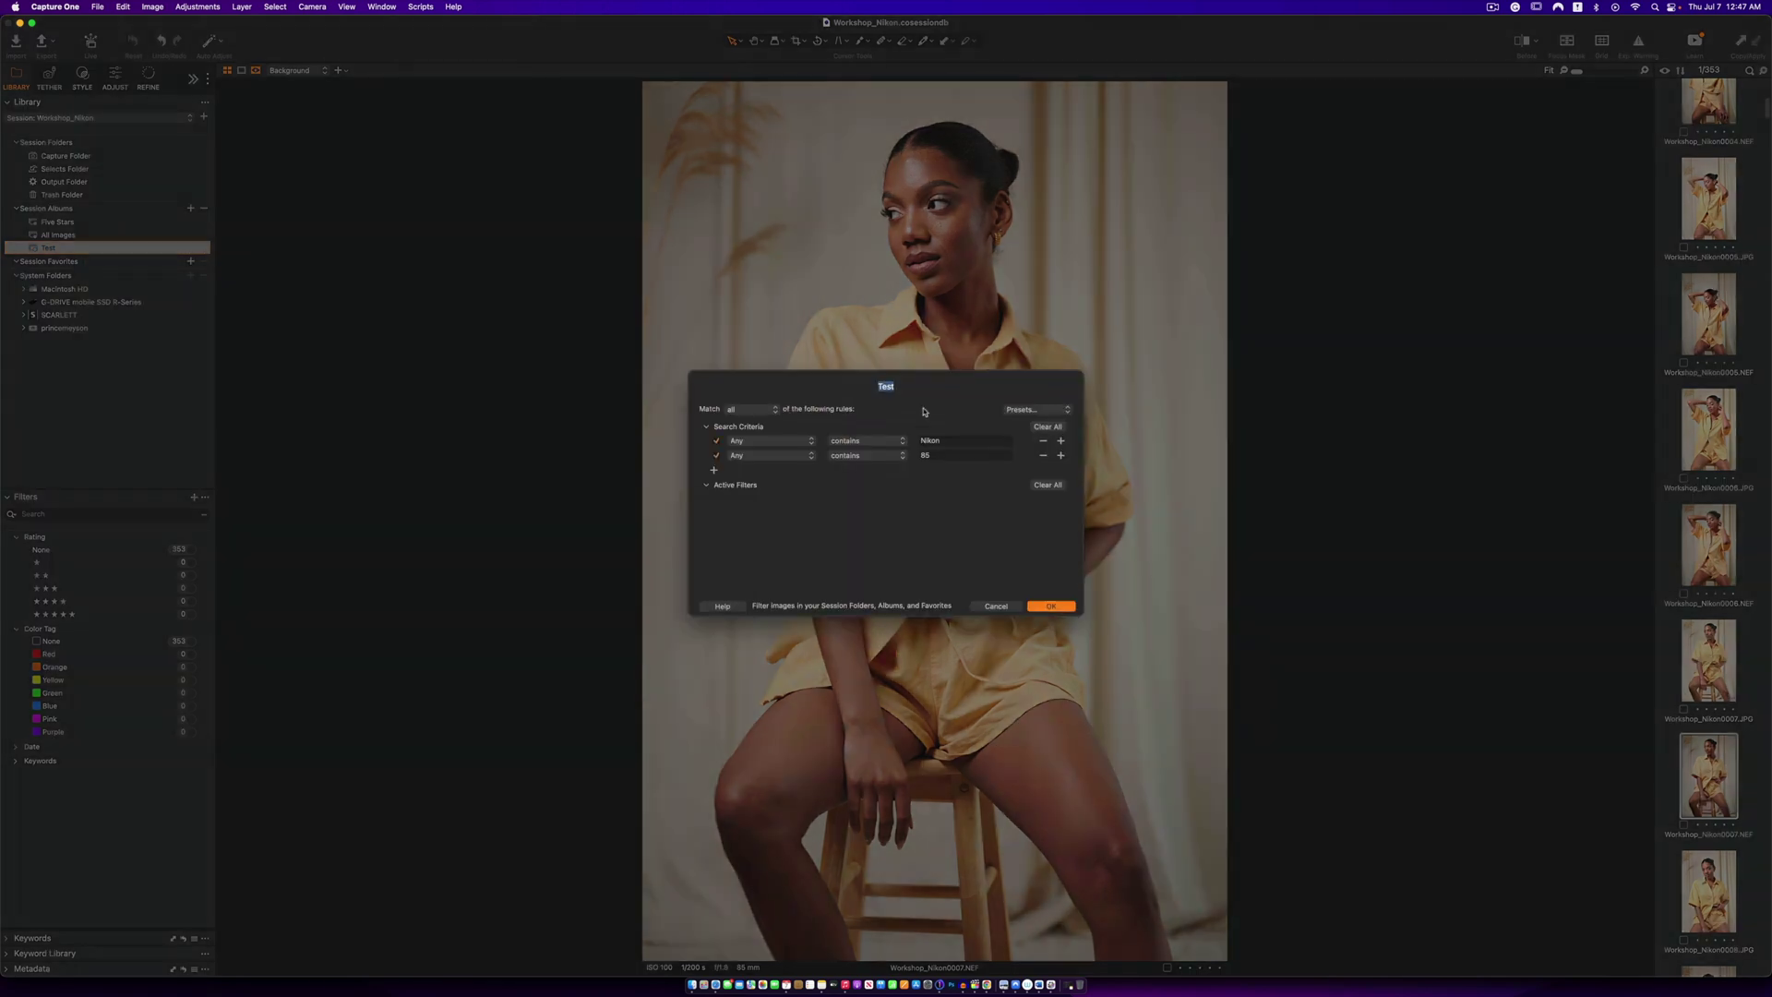
click(1044, 444)
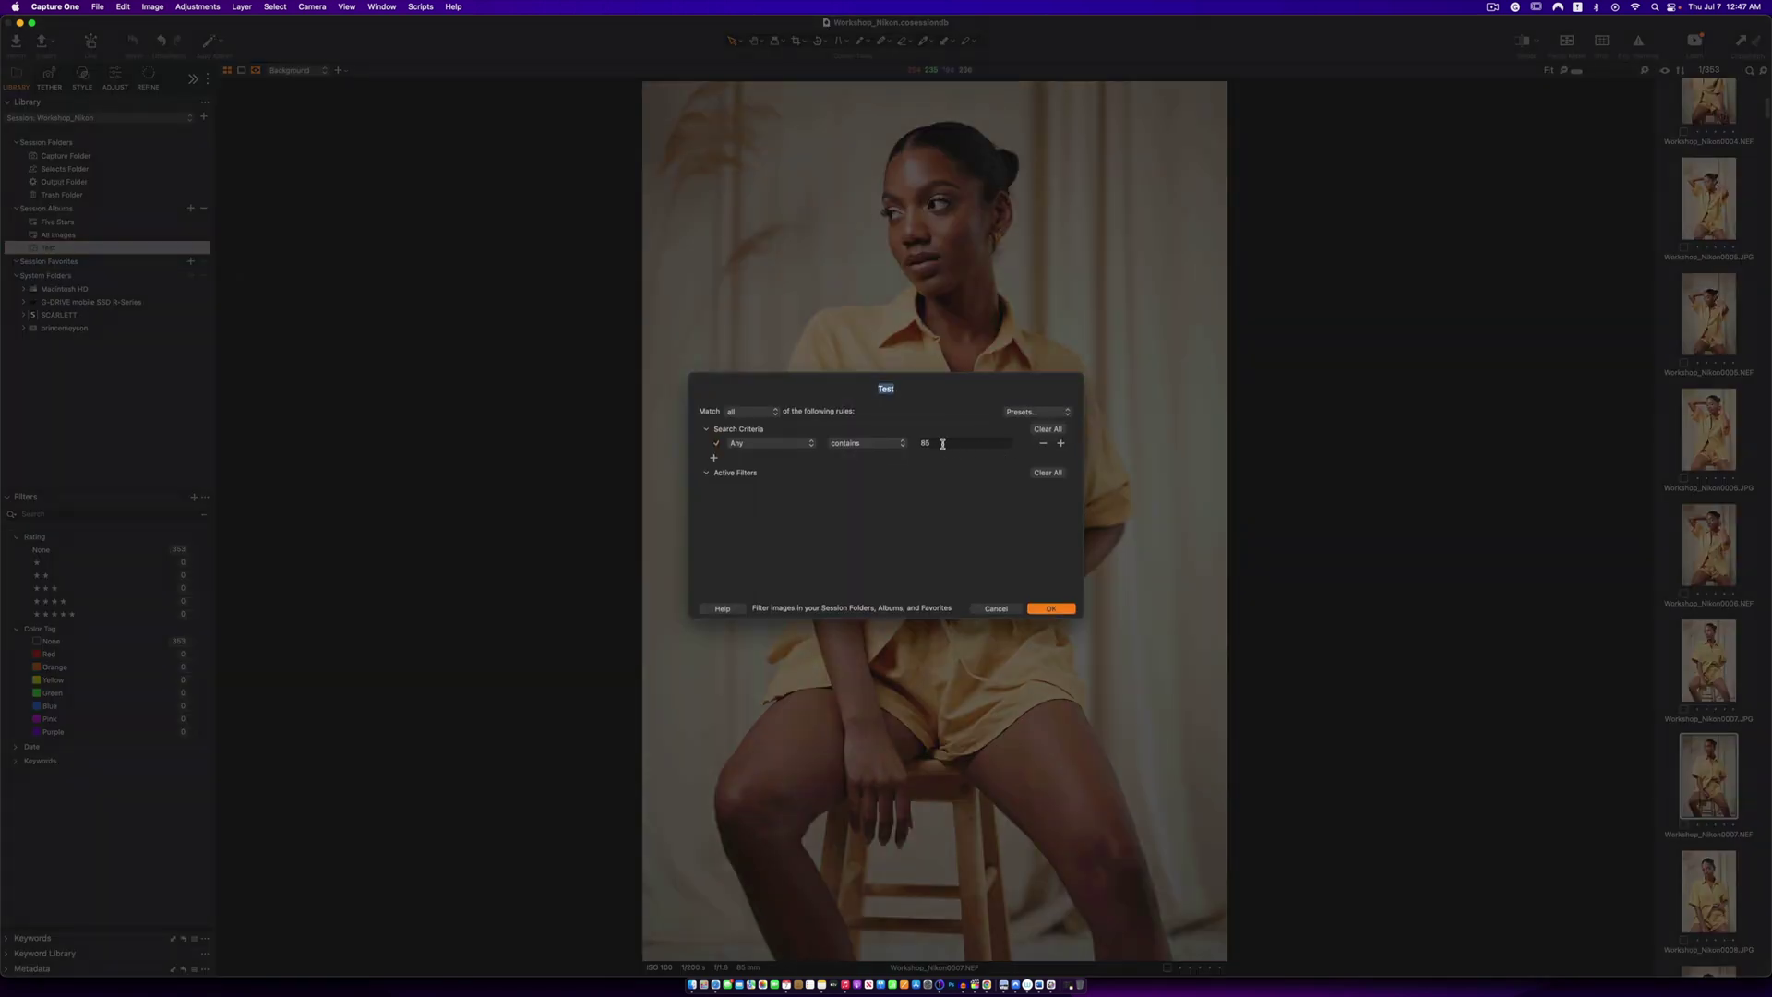
text(50mm)
click(1039, 612)
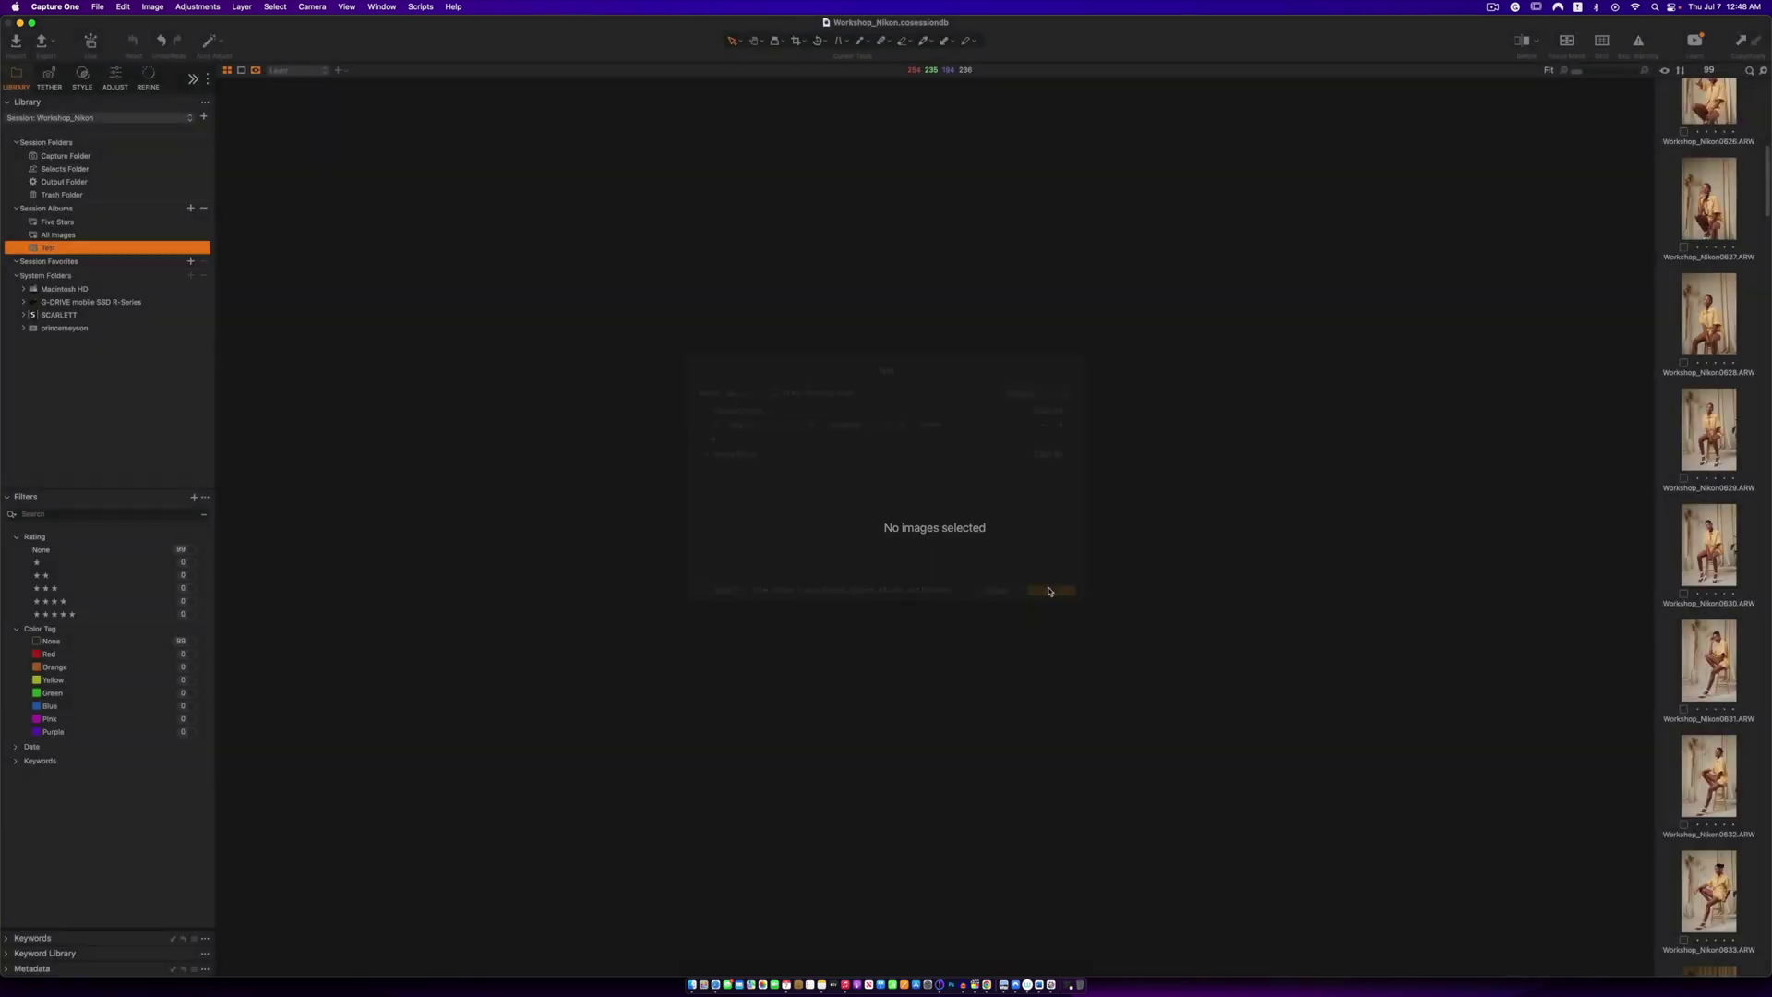
click(1721, 562)
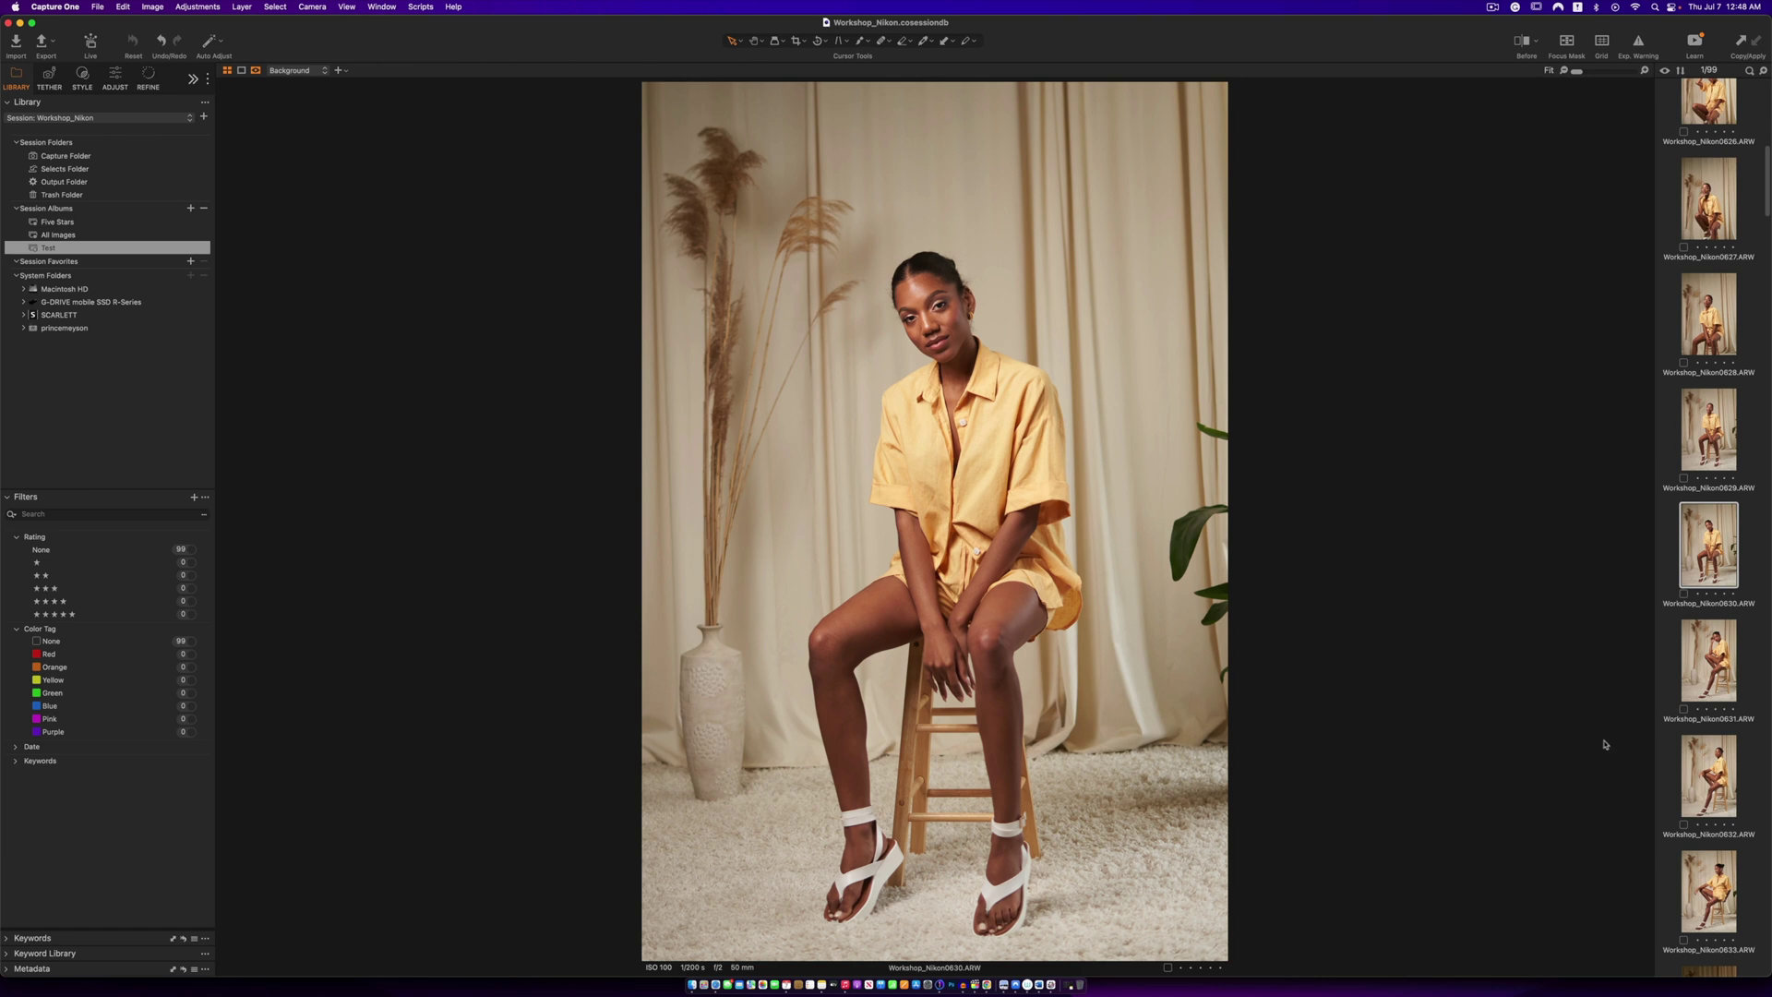
click(1723, 649)
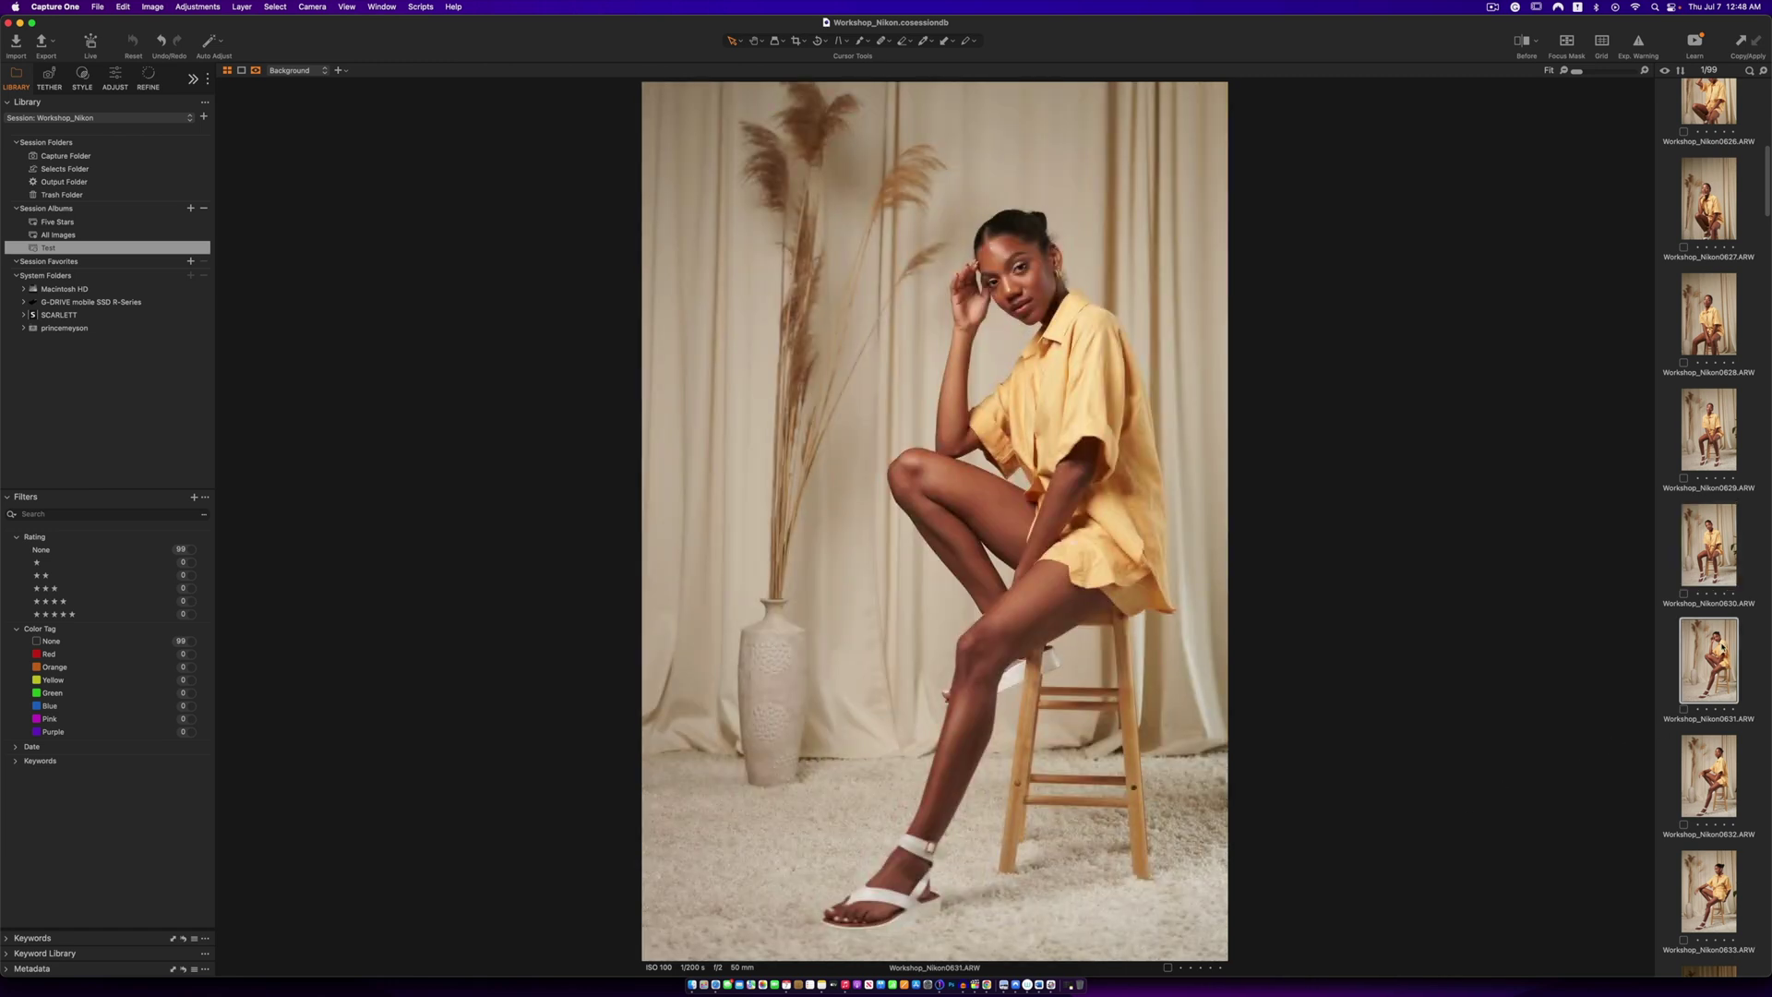